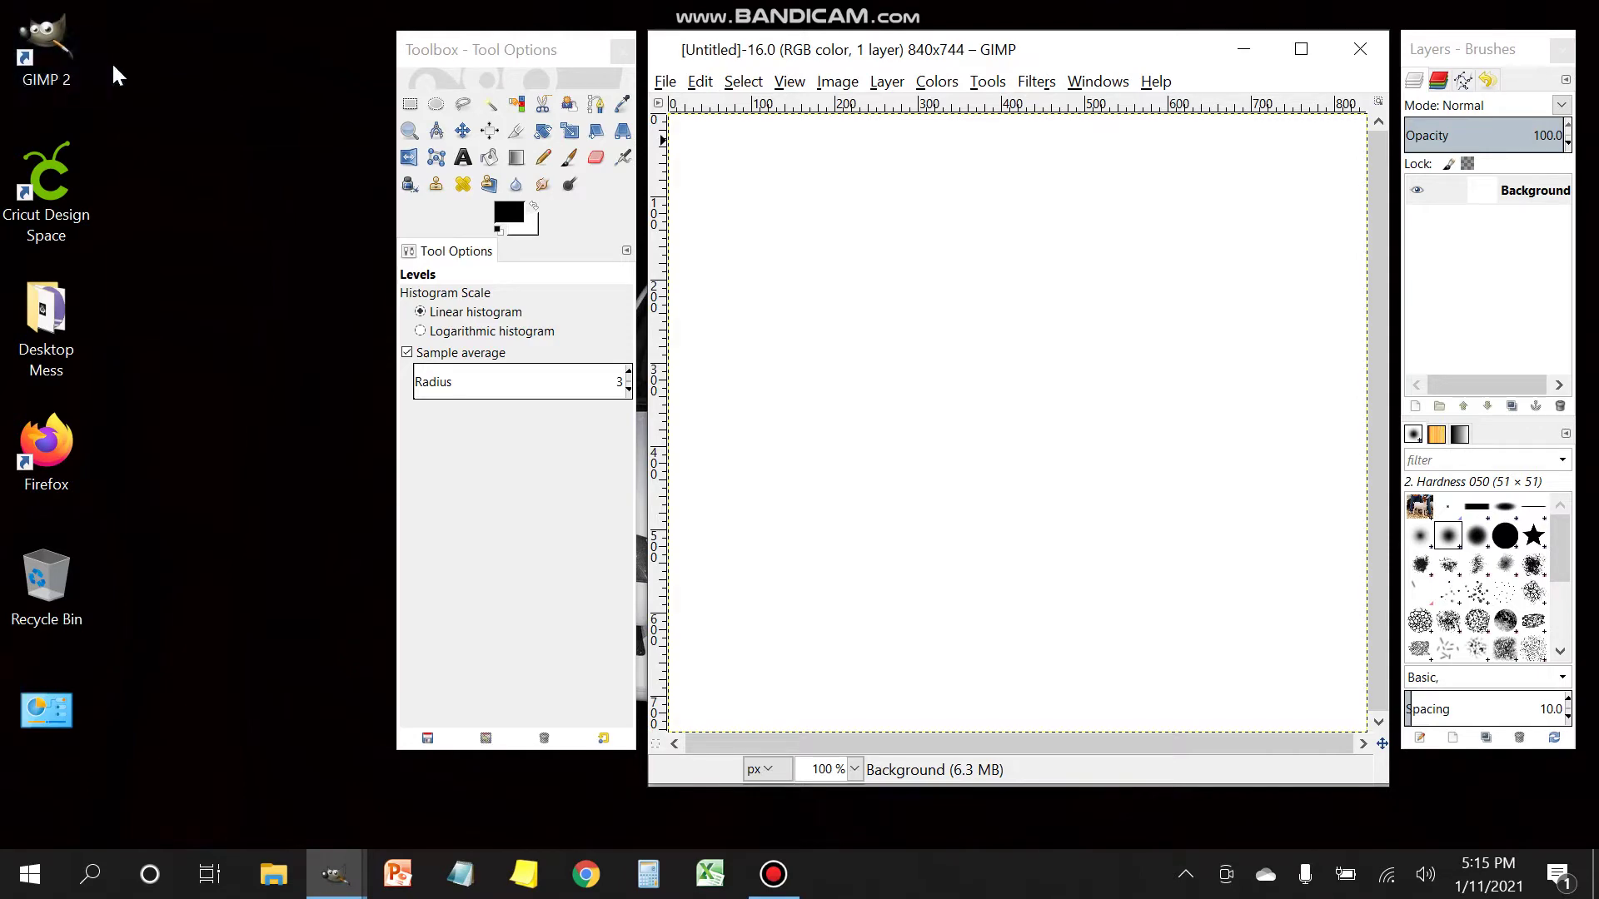
# Step: Launch GIMP and open Goat.jpg from the Pictures > Goat Mug folder
pyautogui.doubleClick(62, 53)
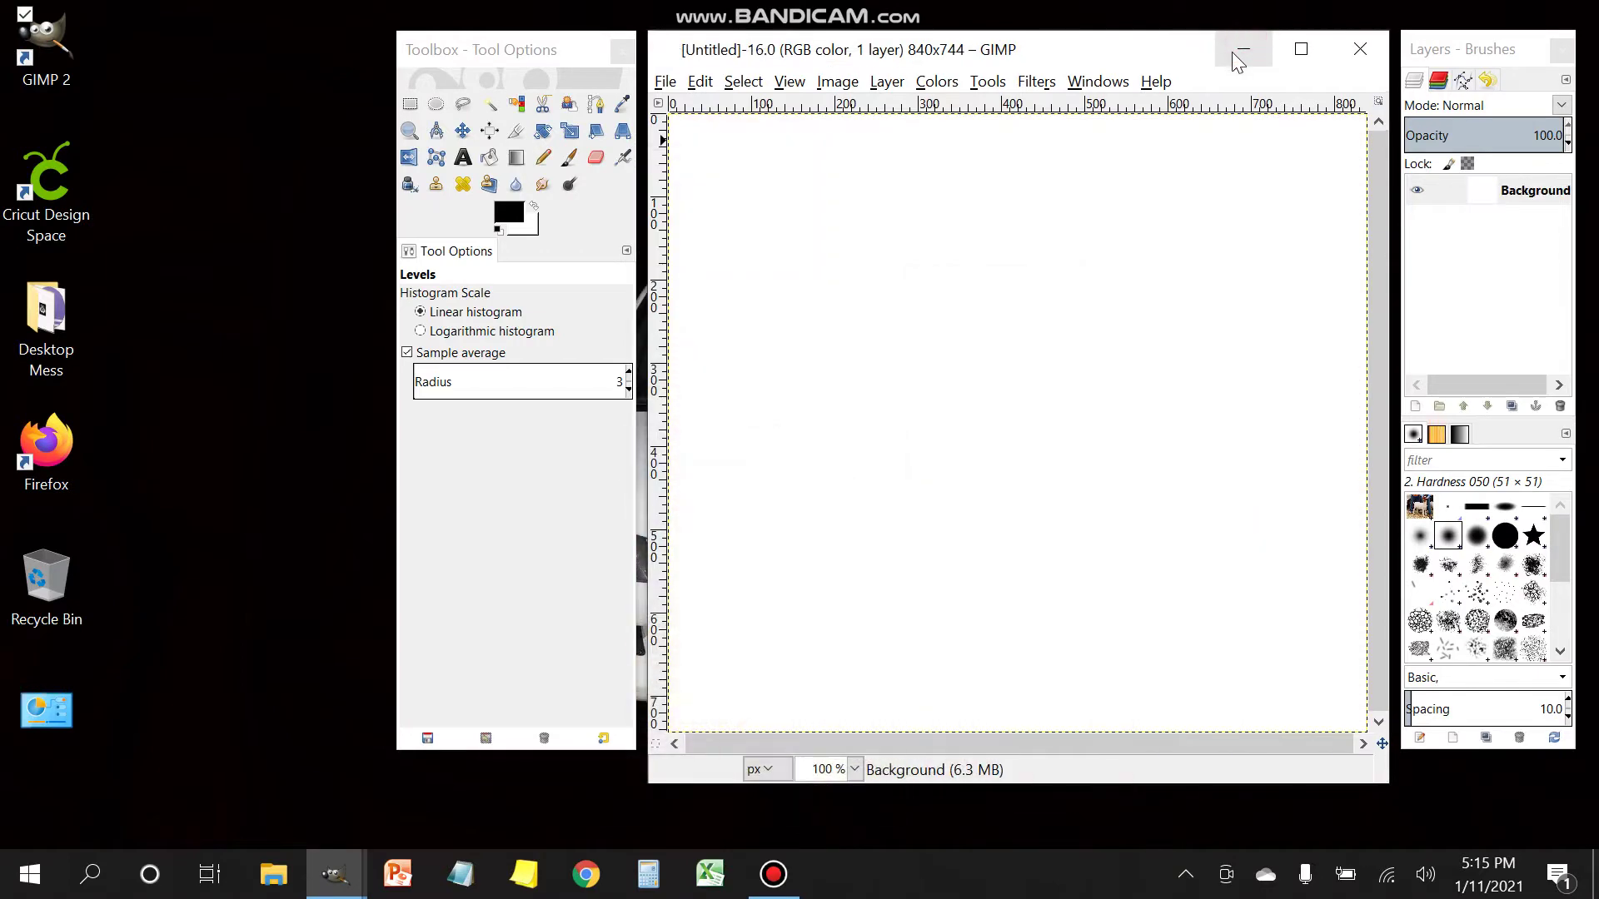
pyautogui.click(666, 81)
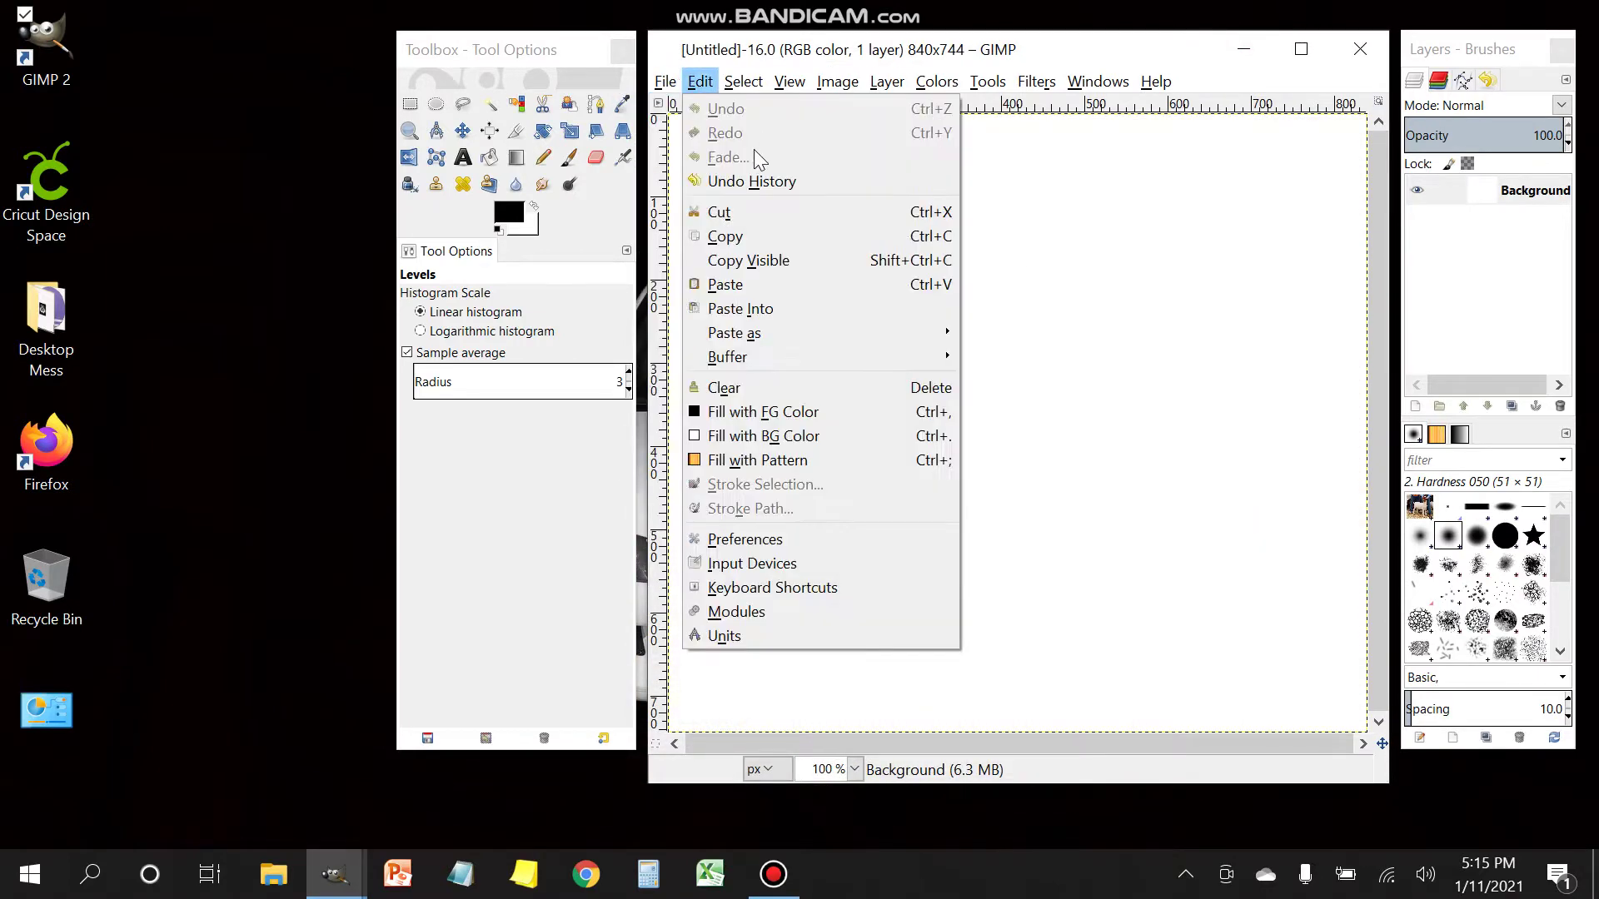
pyautogui.press('Escape')
pyautogui.click(660, 81)
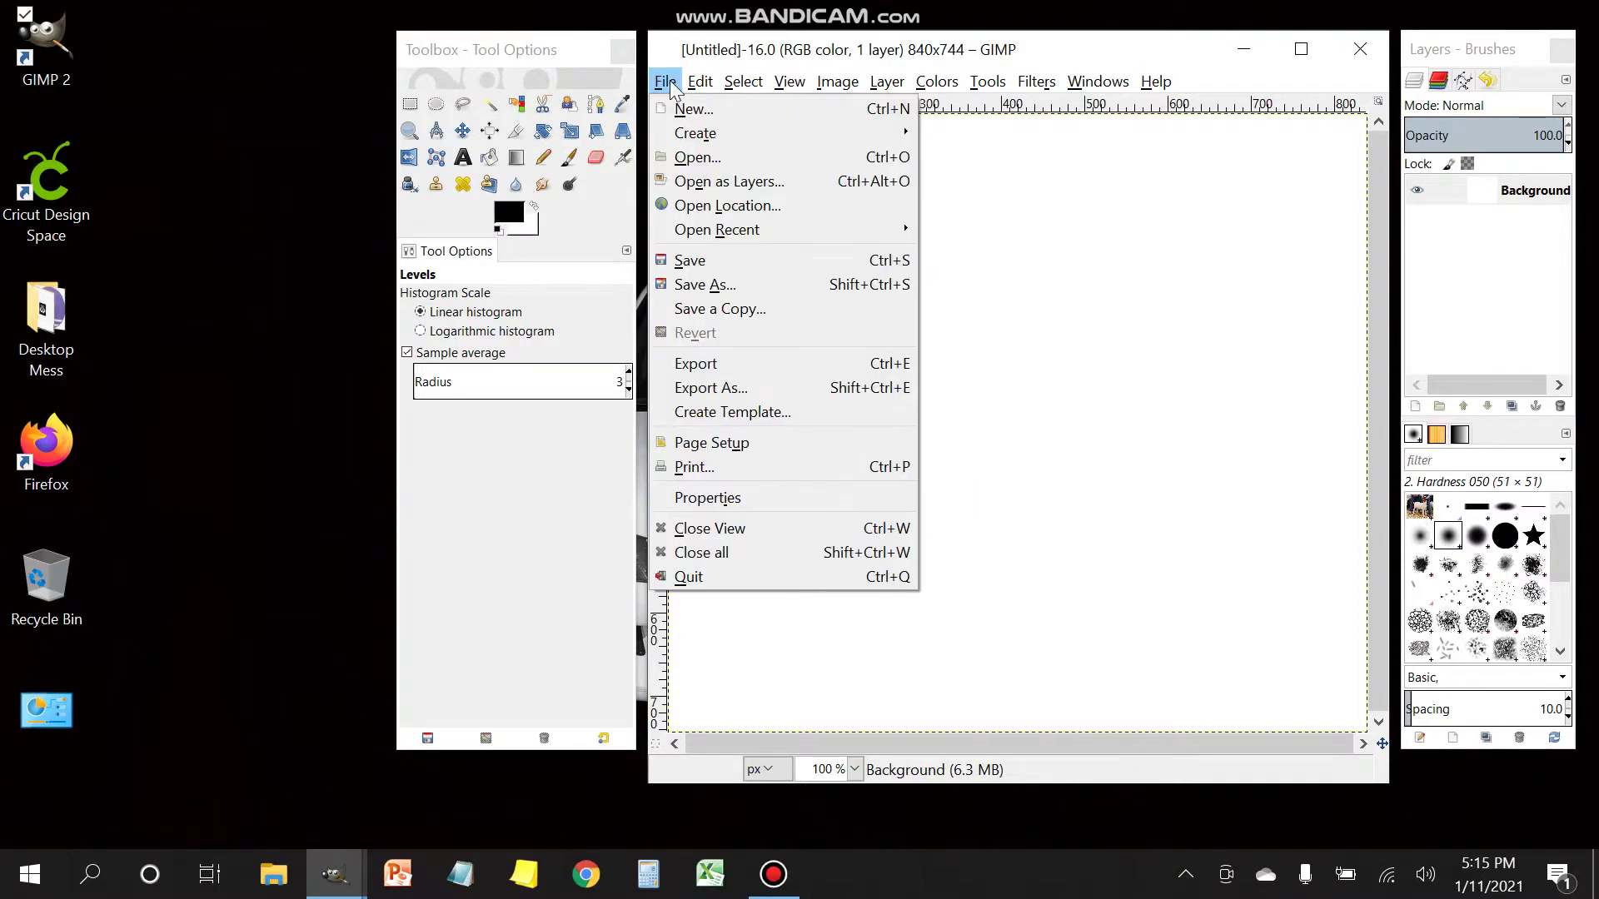
pyautogui.click(676, 164)
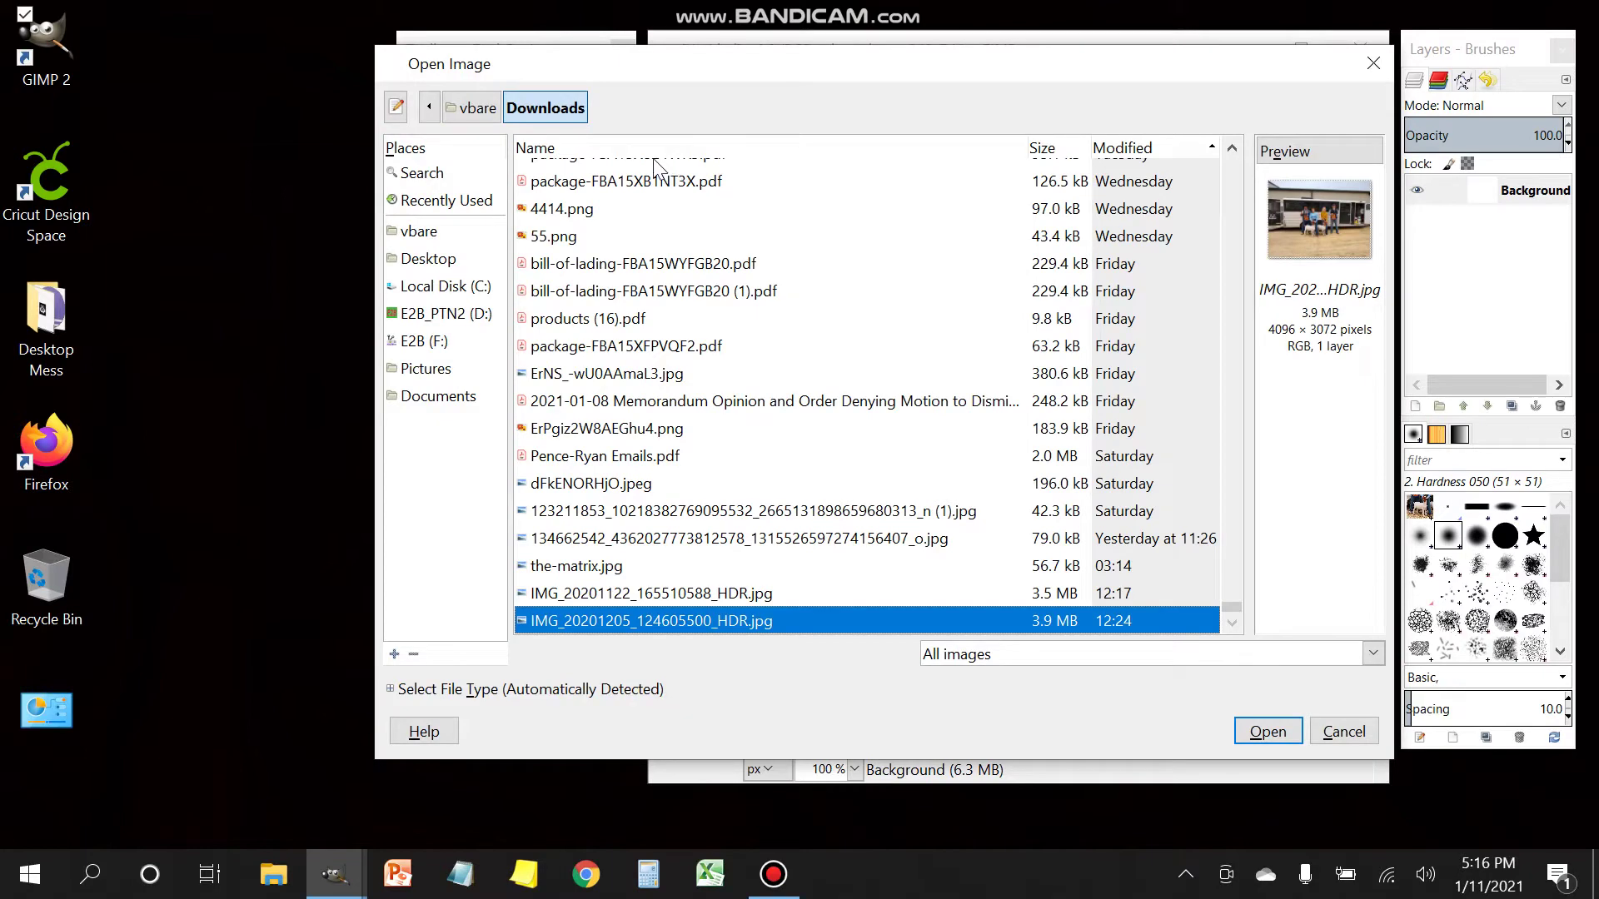
pyautogui.click(420, 233)
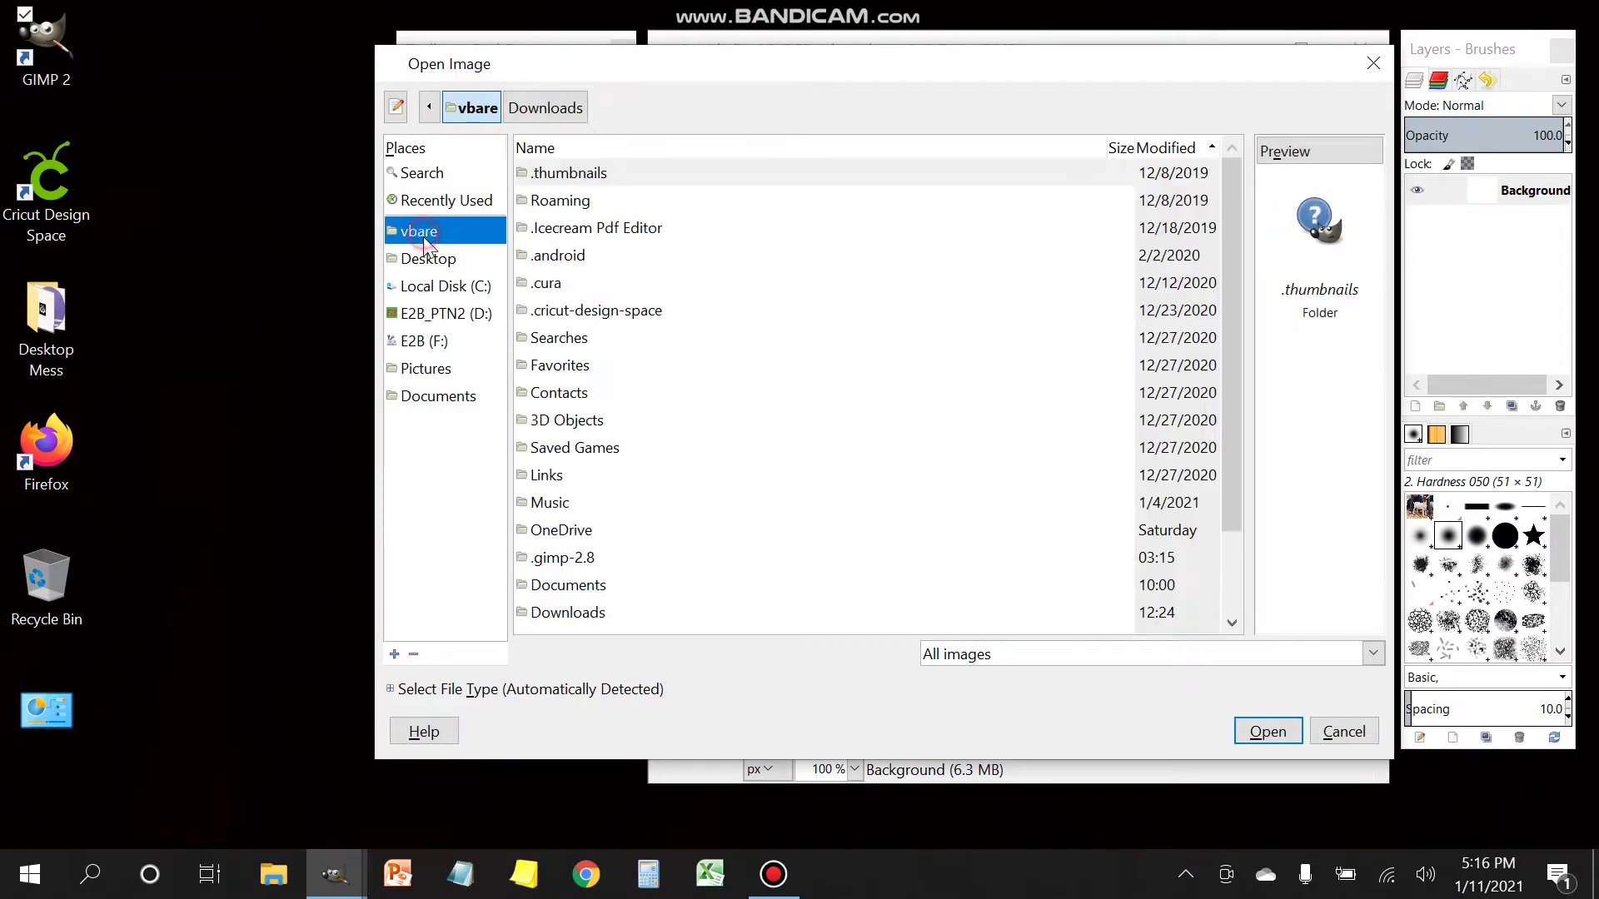
pyautogui.click(409, 371)
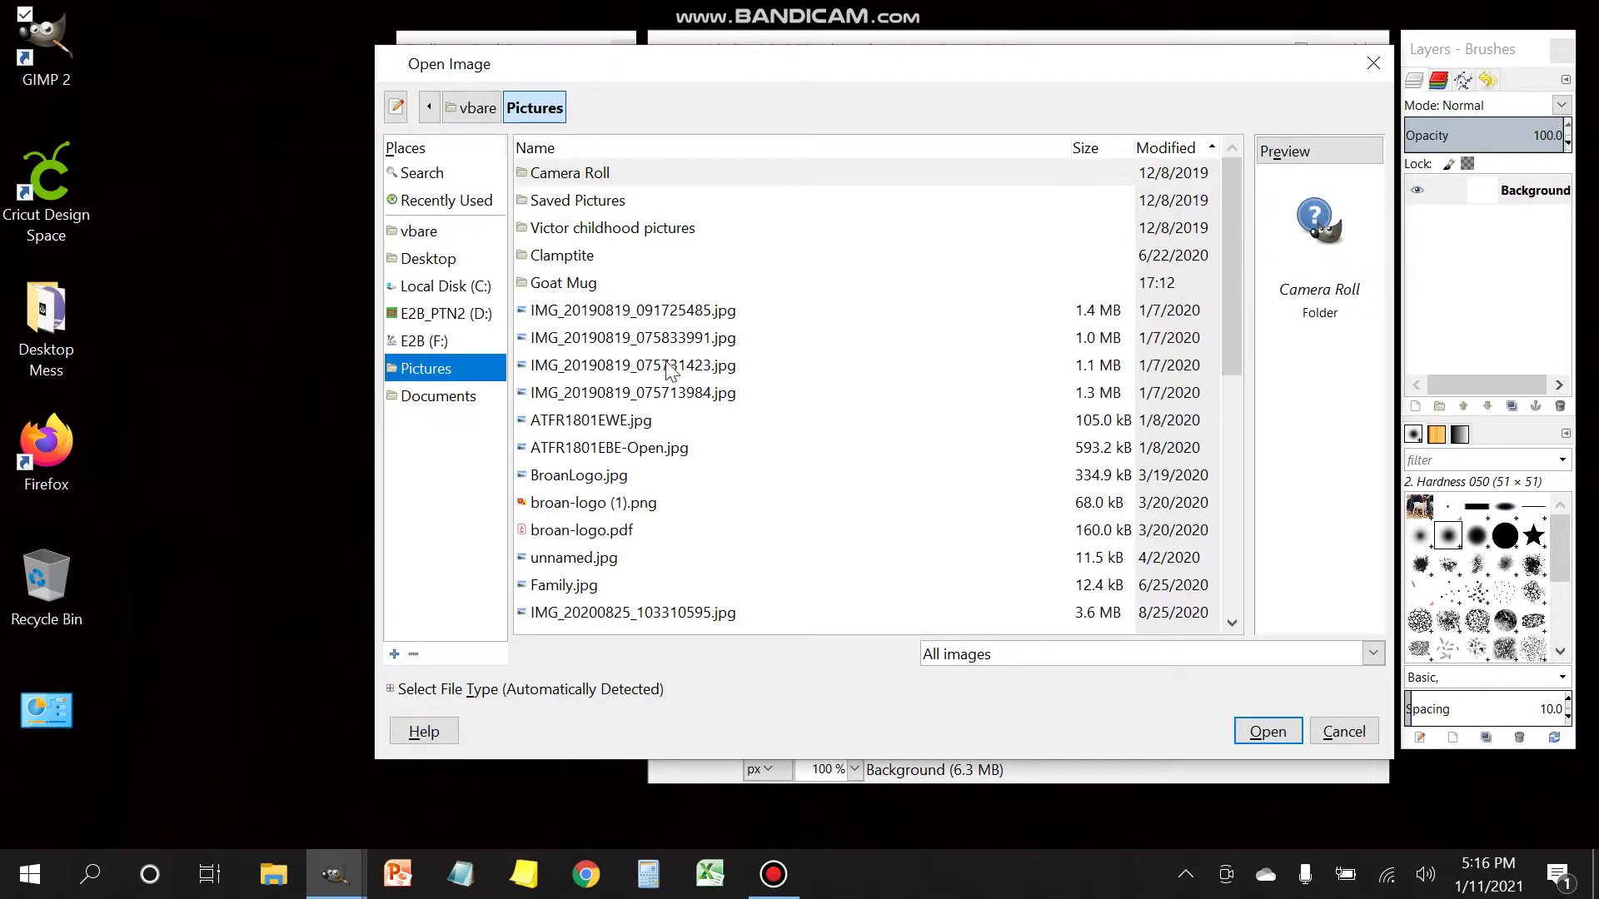
pyautogui.doubleClick(580, 284)
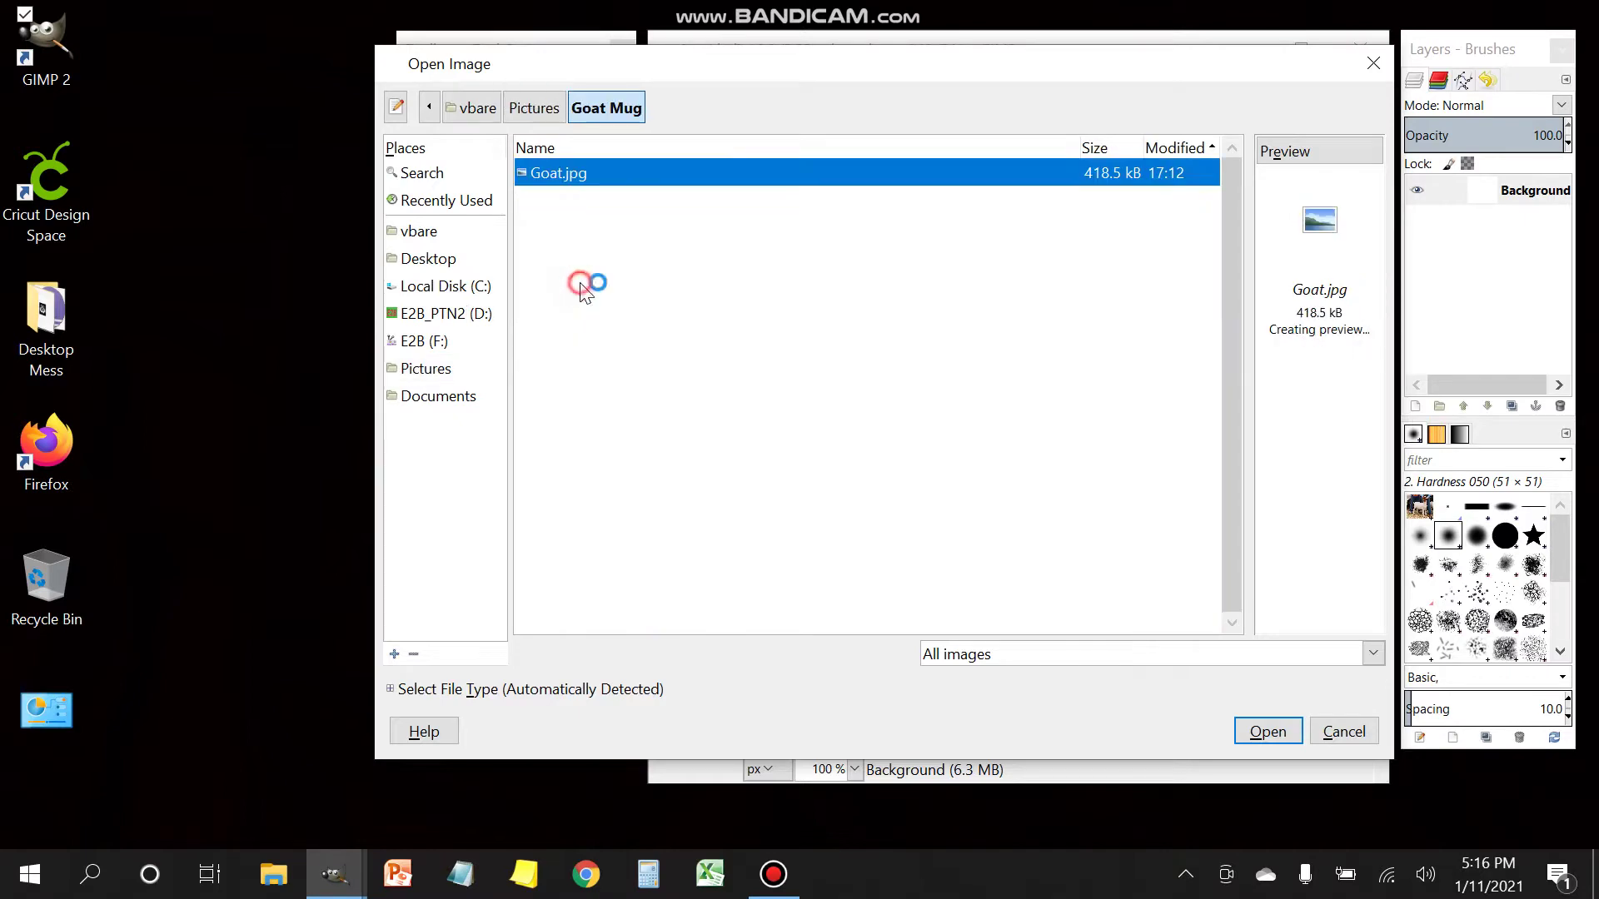
pyautogui.doubleClick(552, 175)
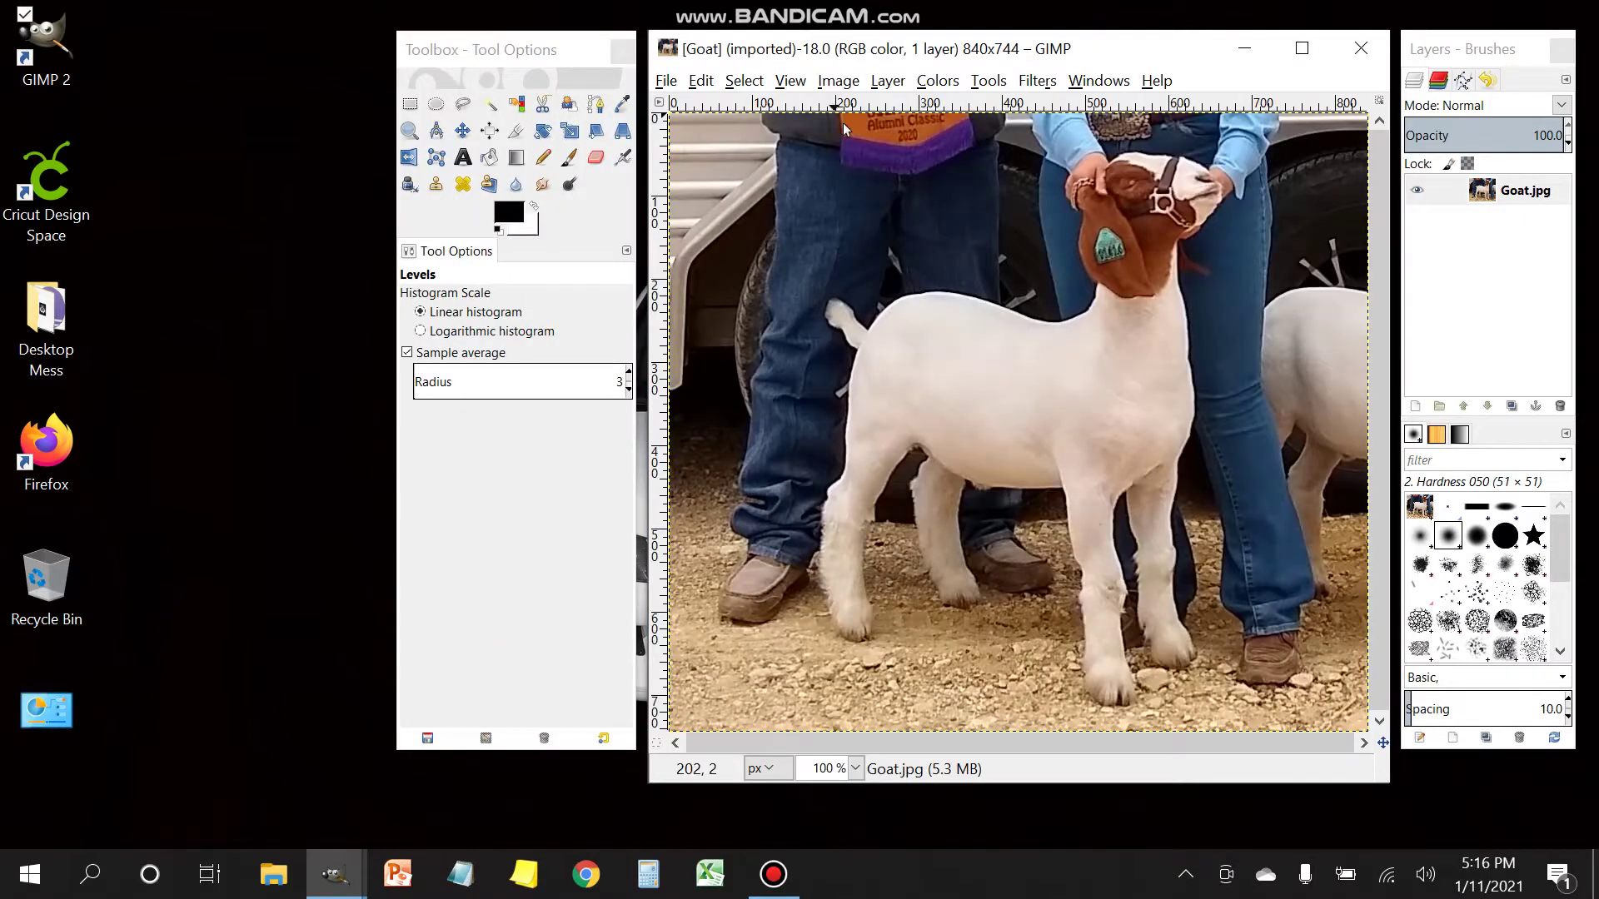
# Step: With Free Select at 150% zoom, start the outline along the goat's back
pyautogui.click(463, 105)
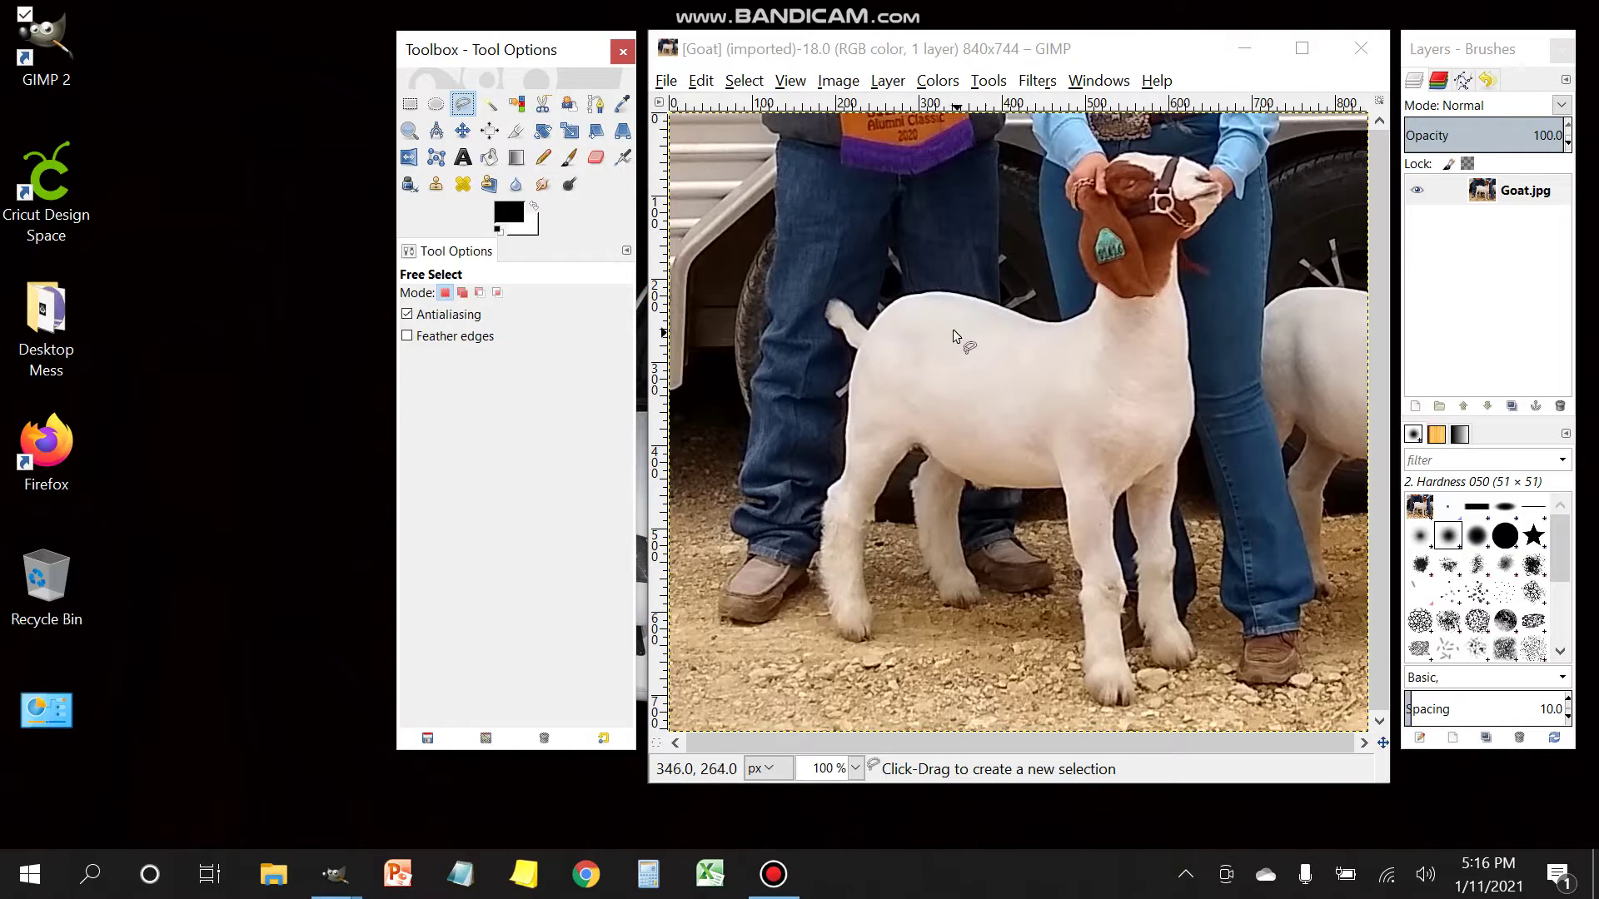
pyautogui.keyDown('ctrl'); pyautogui.scroll(1, 953, 329); pyautogui.keyUp('ctrl')
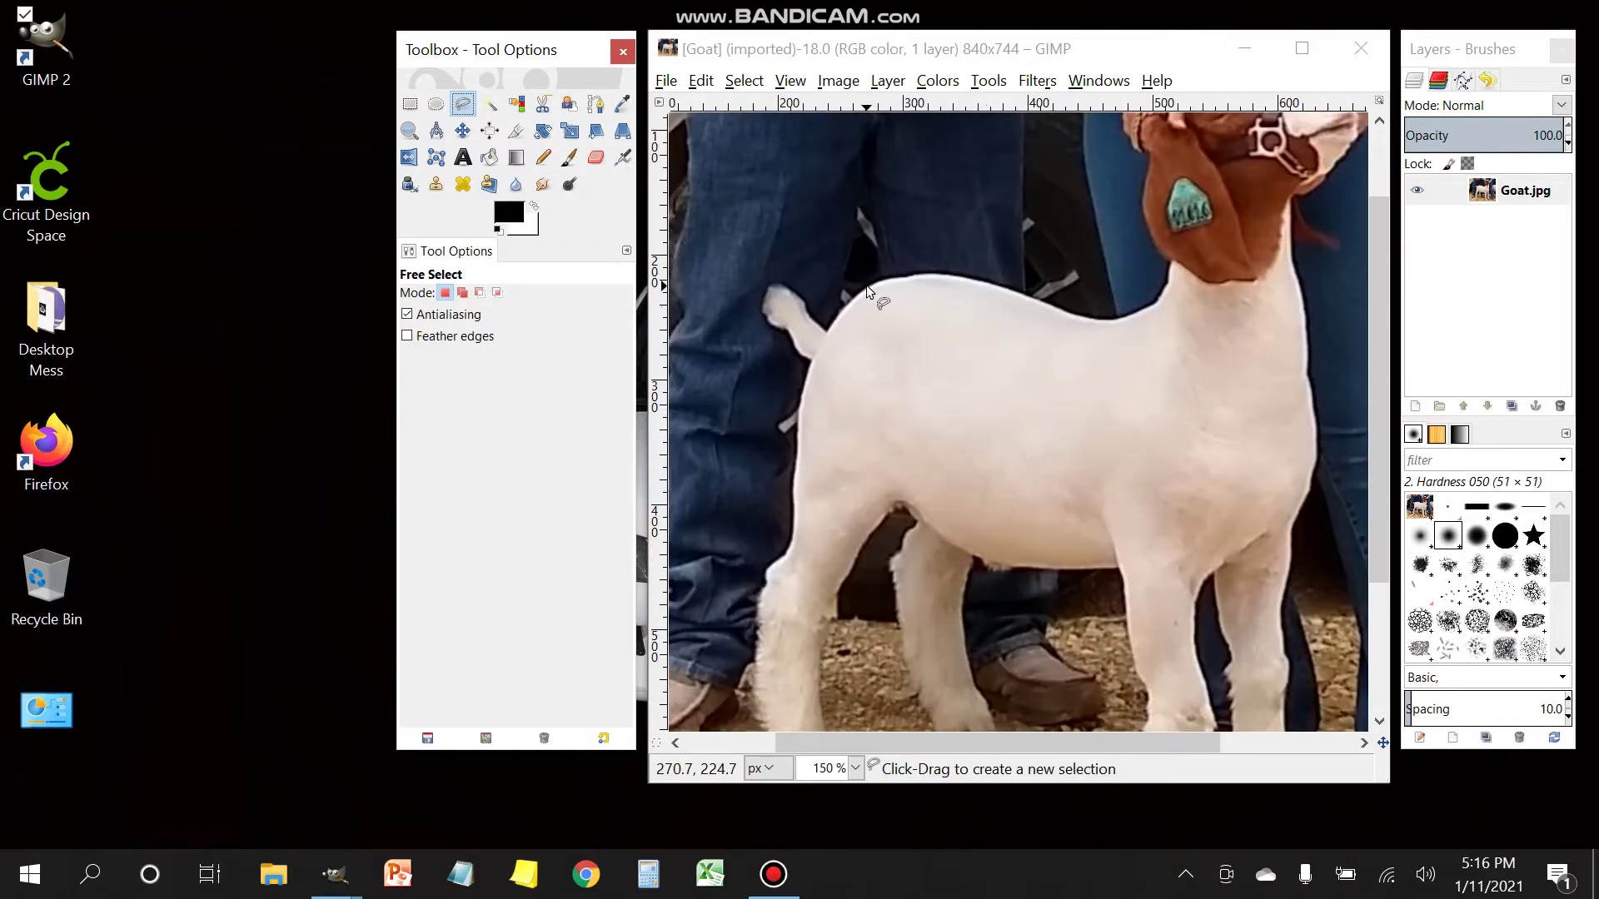
pyautogui.click(866, 285)
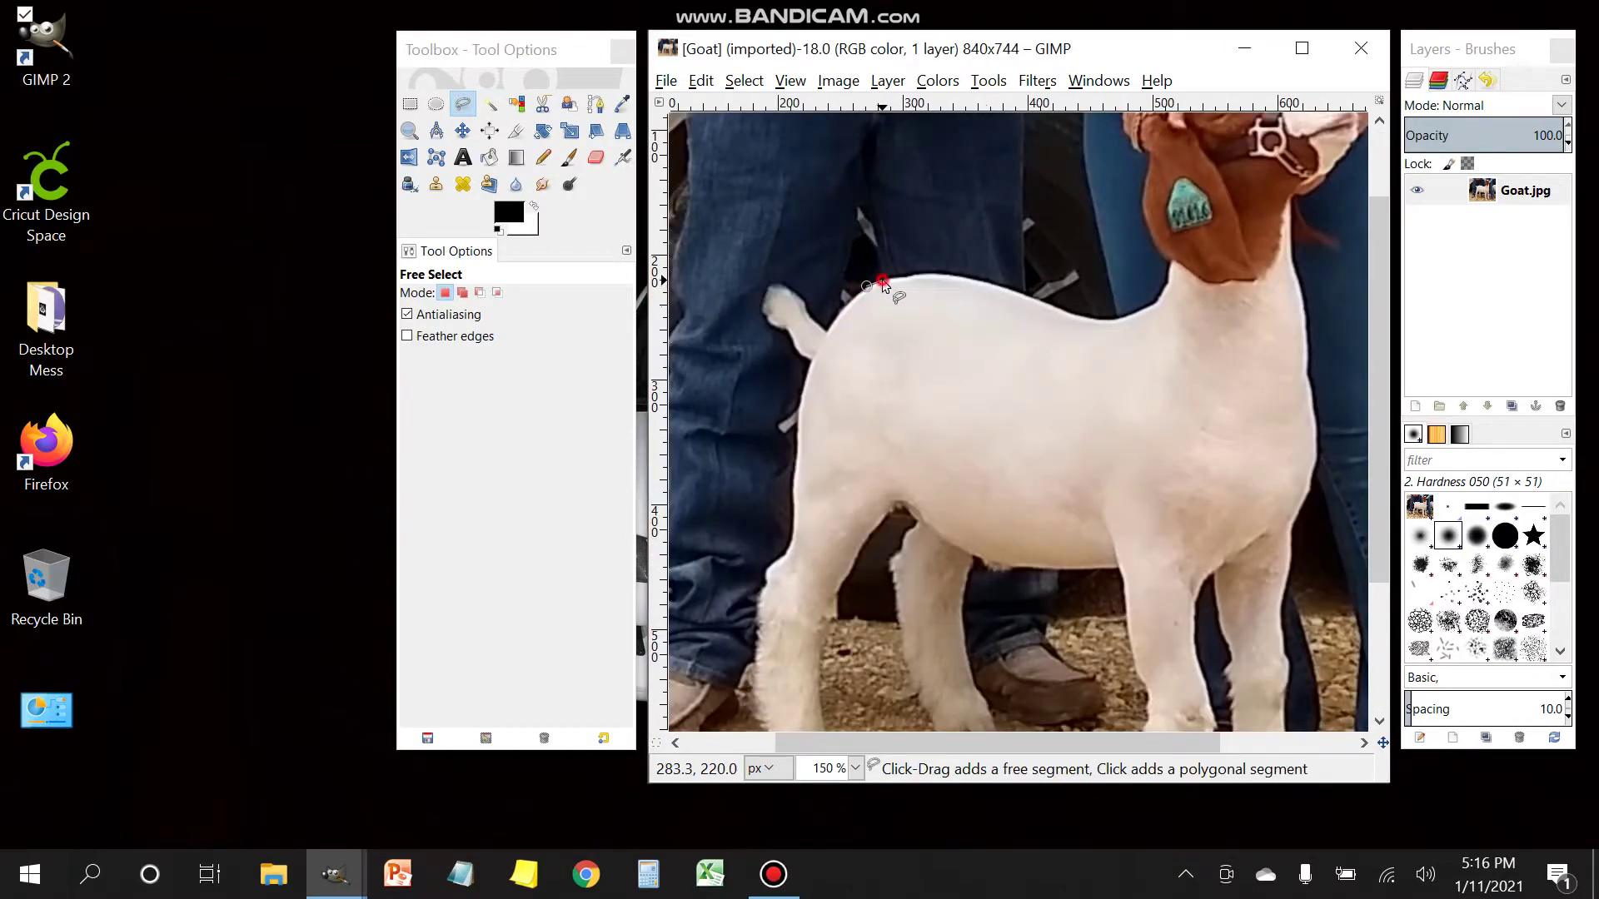
pyautogui.click(904, 278)
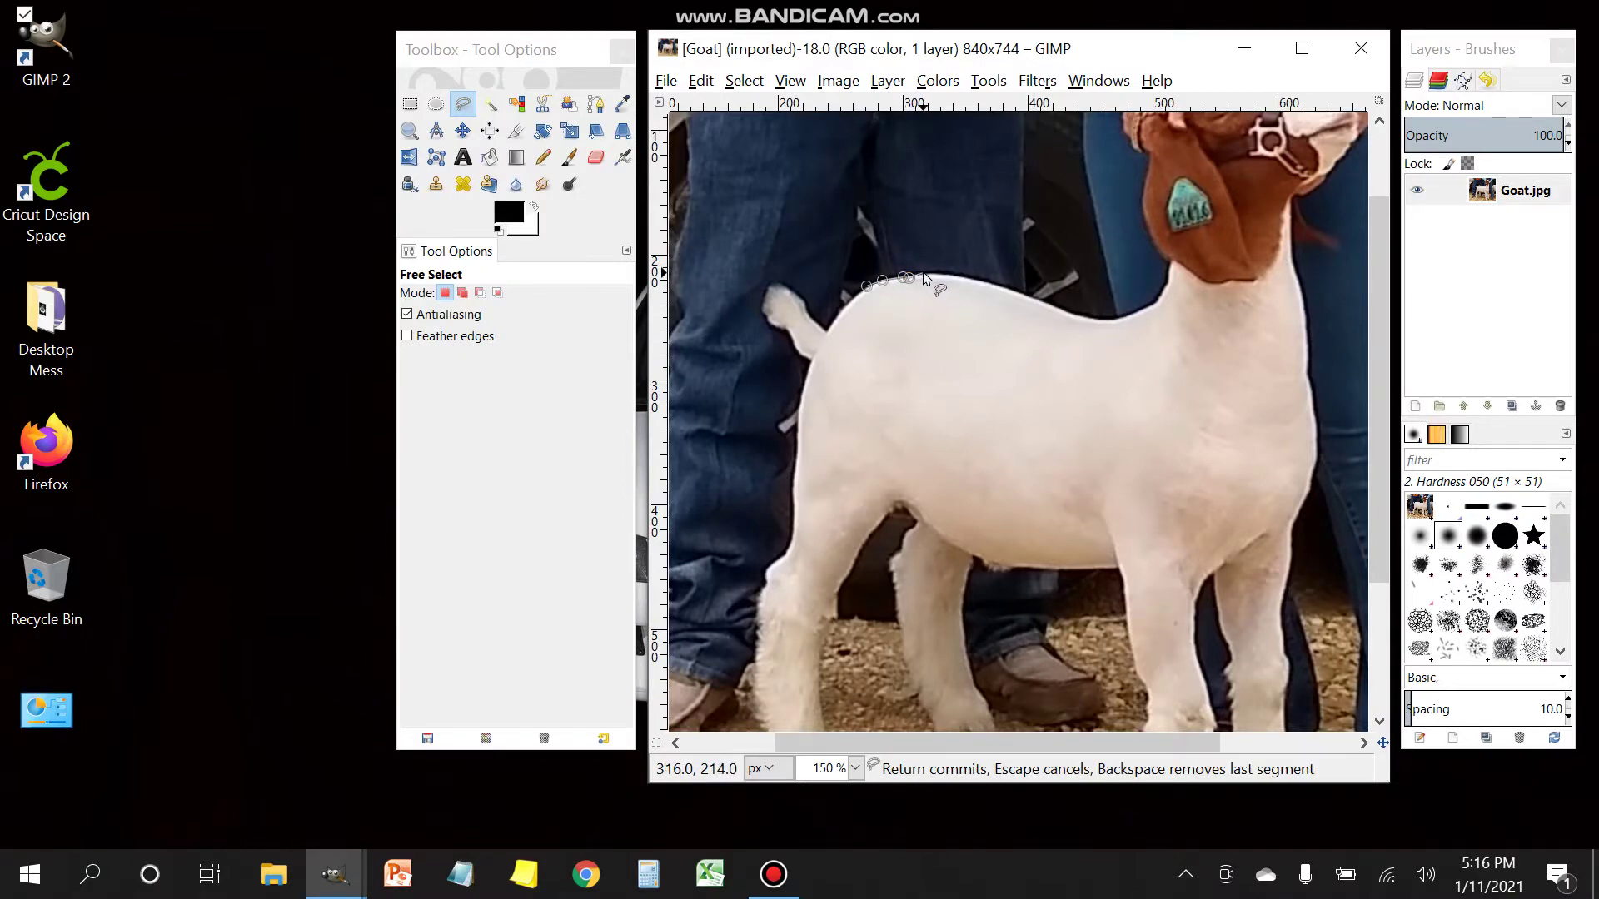
pyautogui.click(923, 273)
pyautogui.click(948, 274)
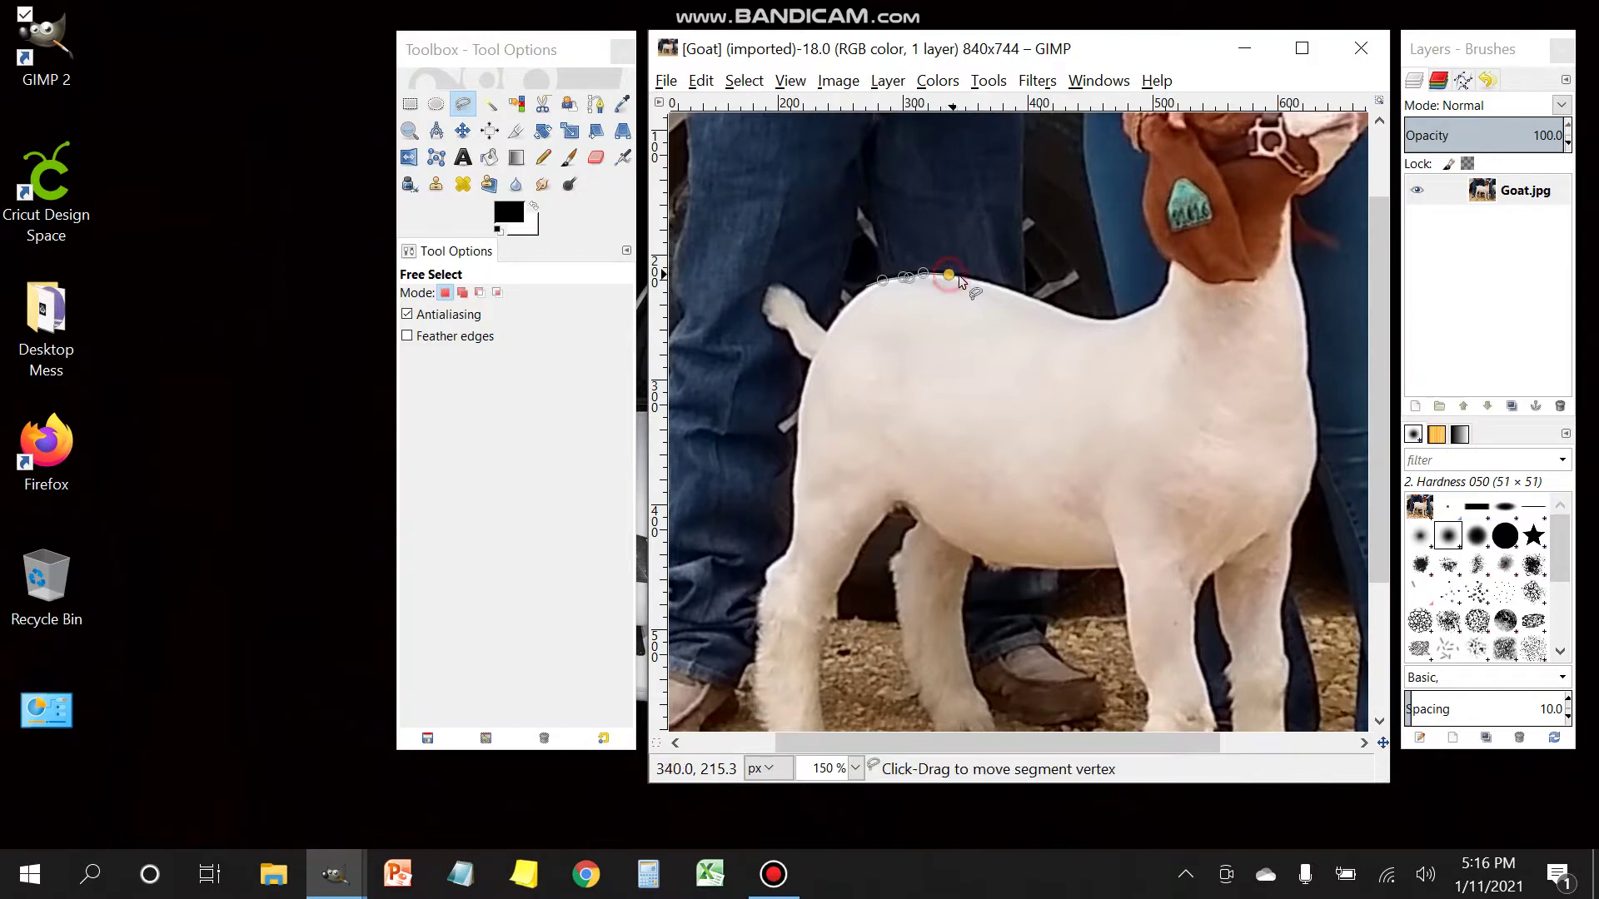
pyautogui.click(1017, 291)
pyautogui.click(1060, 310)
# Step: Continue the freehand outline up the goat's neck toward its head
pyautogui.click(1160, 293)
pyautogui.click(1170, 268)
pyautogui.click(1171, 259)
pyautogui.click(1160, 252)
pyautogui.click(1148, 227)
pyautogui.click(1143, 205)
pyautogui.click(1148, 178)
pyautogui.click(1151, 161)
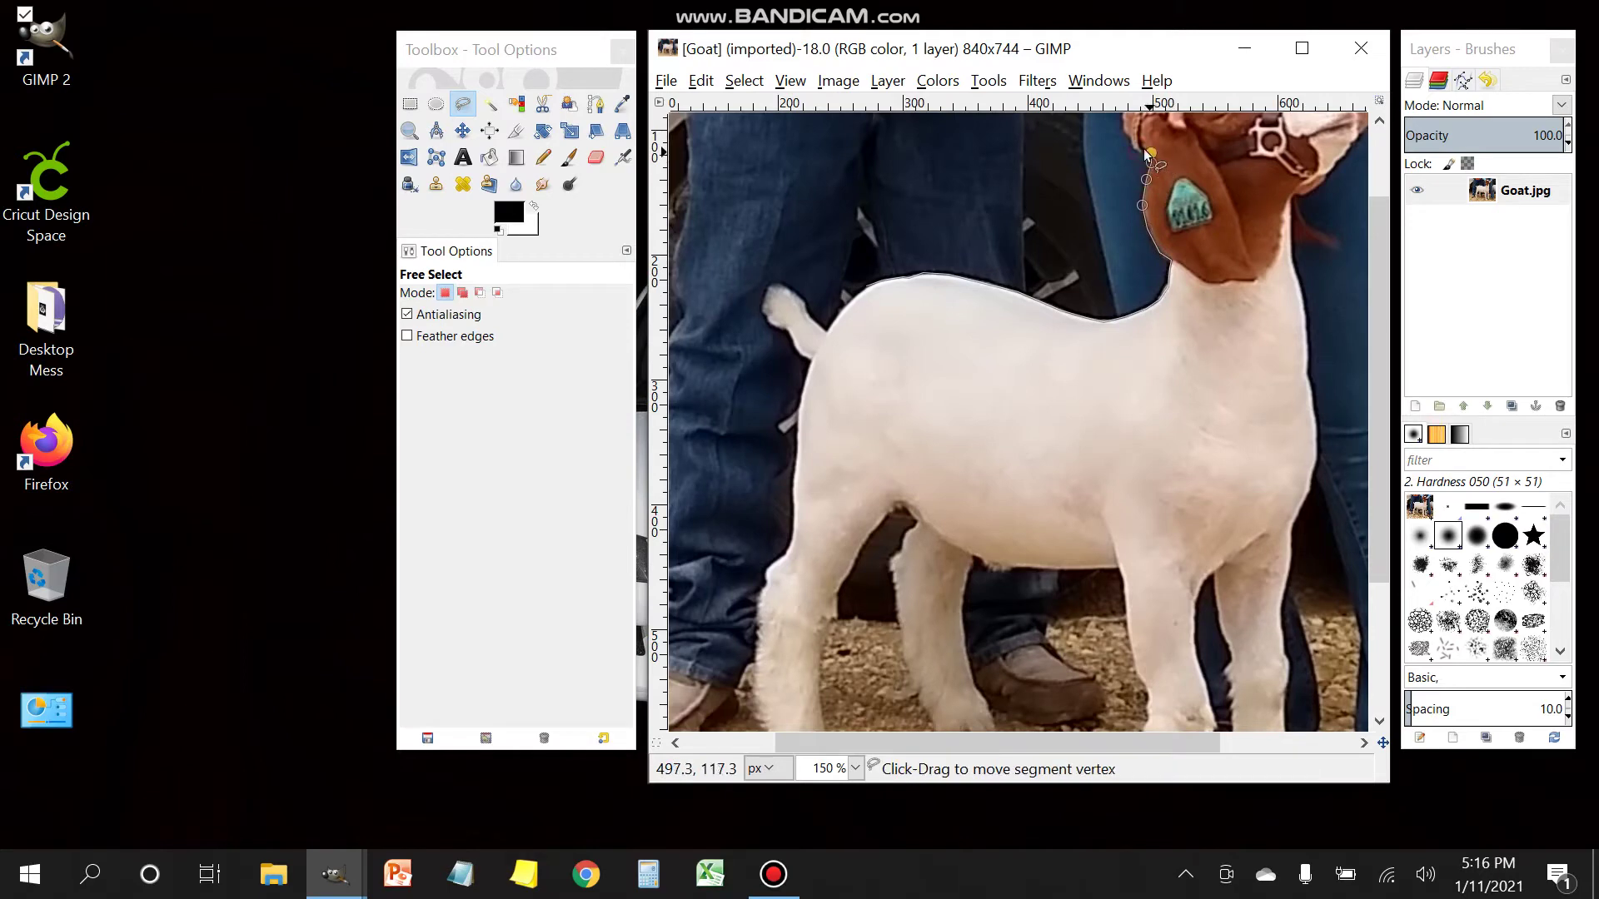
pyautogui.click(1143, 144)
# Step: Trace the outline up the goat's ear and across the top of its head
pyautogui.scroll(3, 1151, 138)
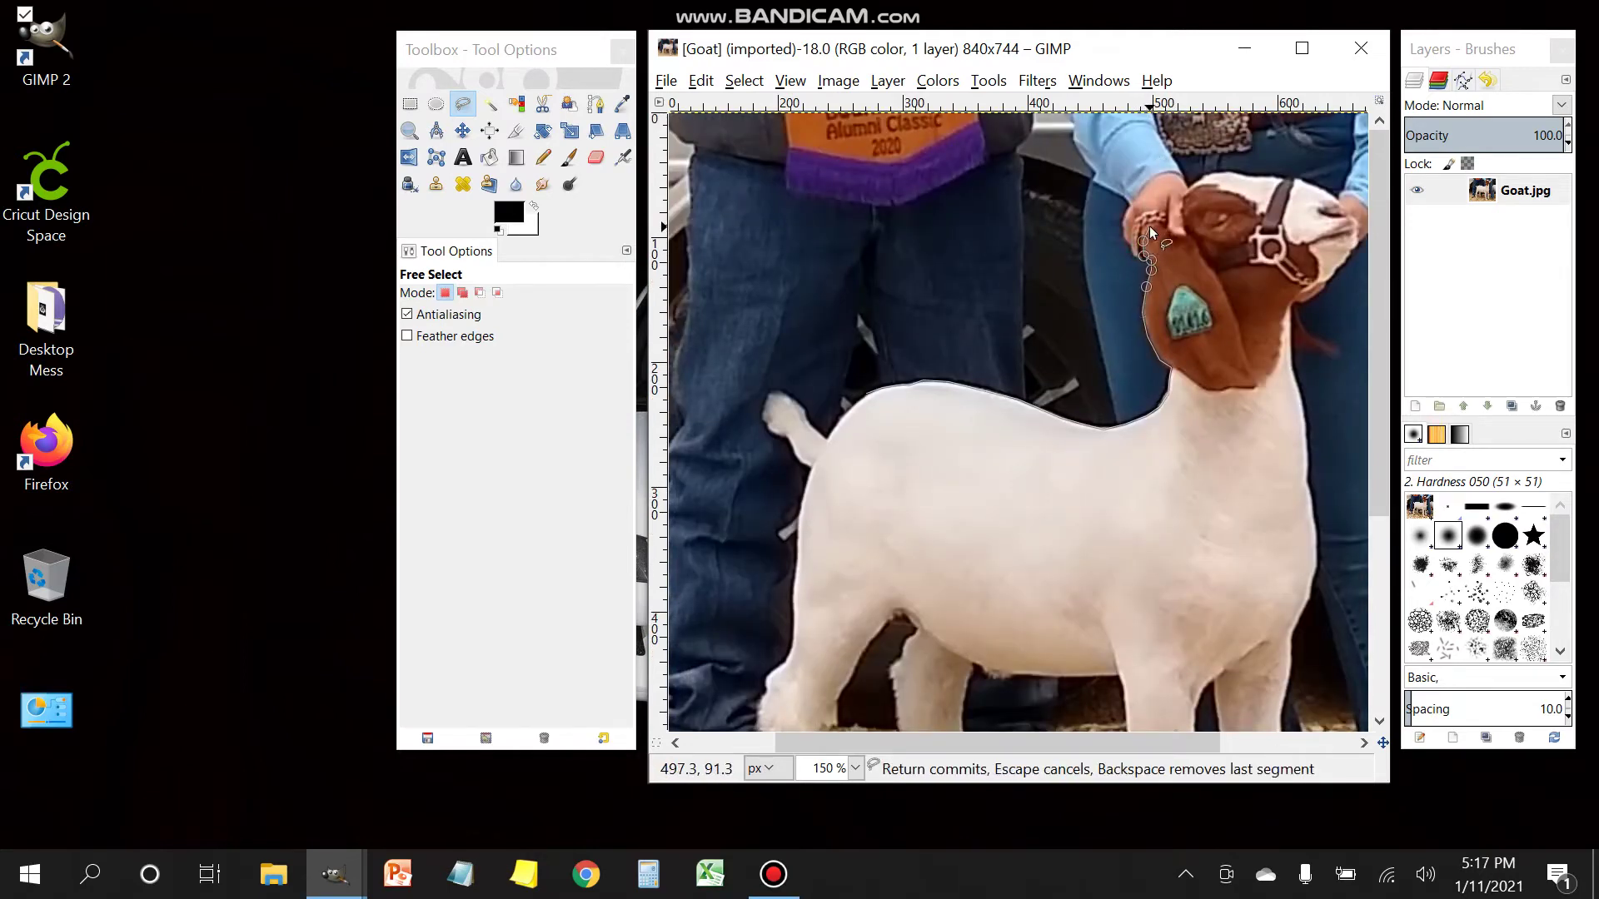
pyautogui.click(1163, 219)
pyautogui.click(1169, 215)
pyautogui.click(1183, 195)
pyautogui.click(1197, 180)
pyautogui.click(1250, 173)
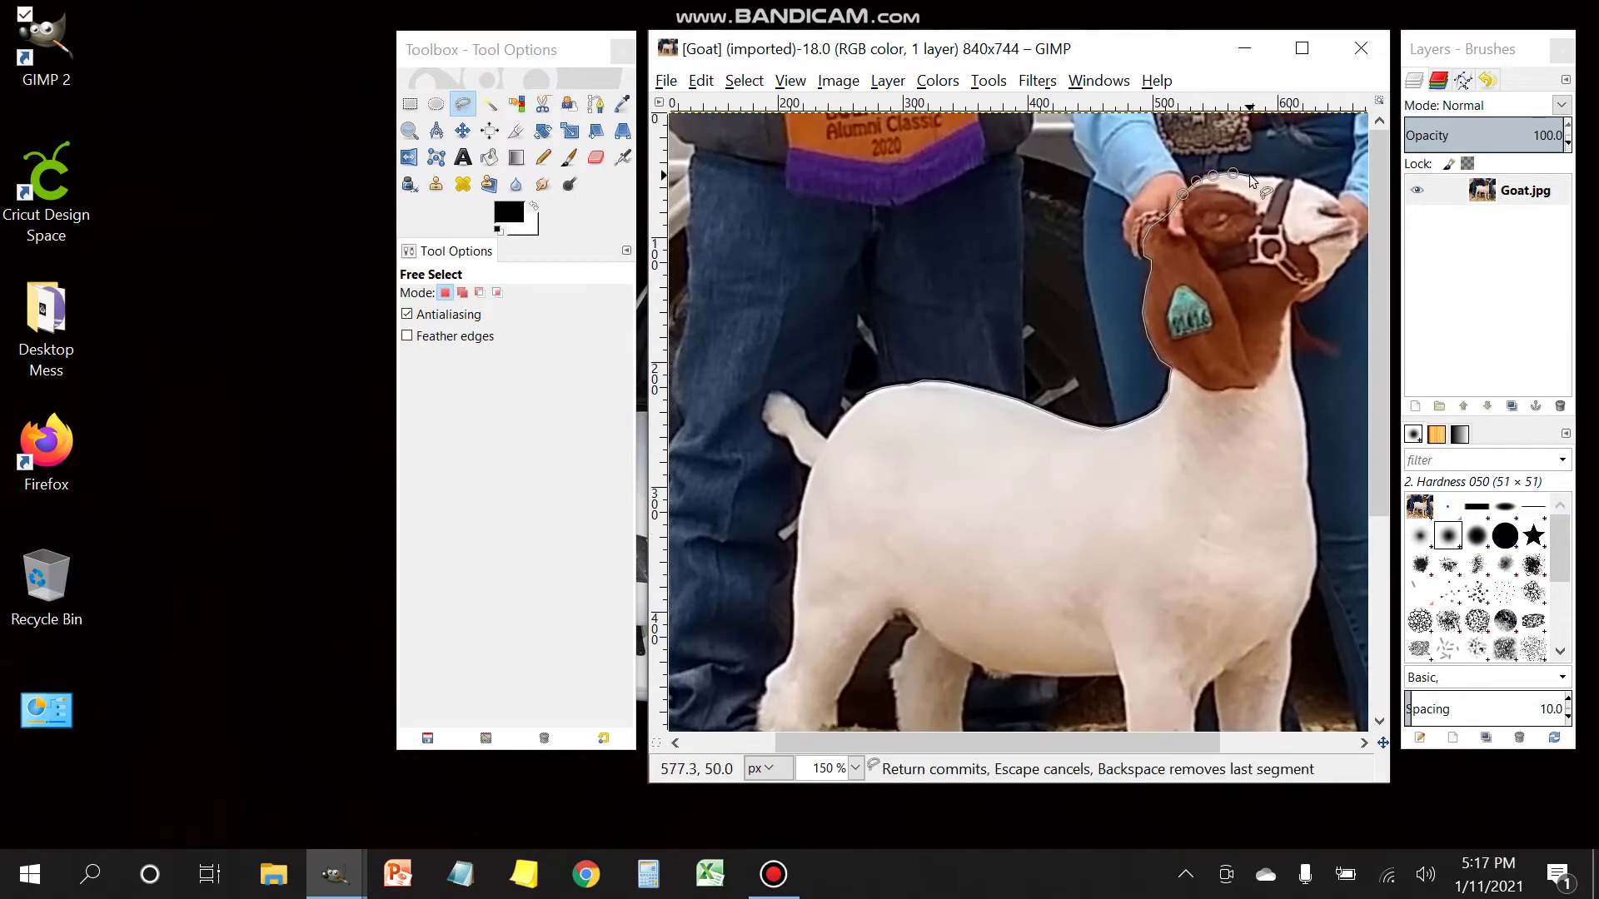
pyautogui.click(1285, 177)
pyautogui.click(1304, 181)
pyautogui.click(1322, 190)
pyautogui.click(1338, 203)
# Step: Trace the outline down the goat's nose
pyautogui.click(1355, 225)
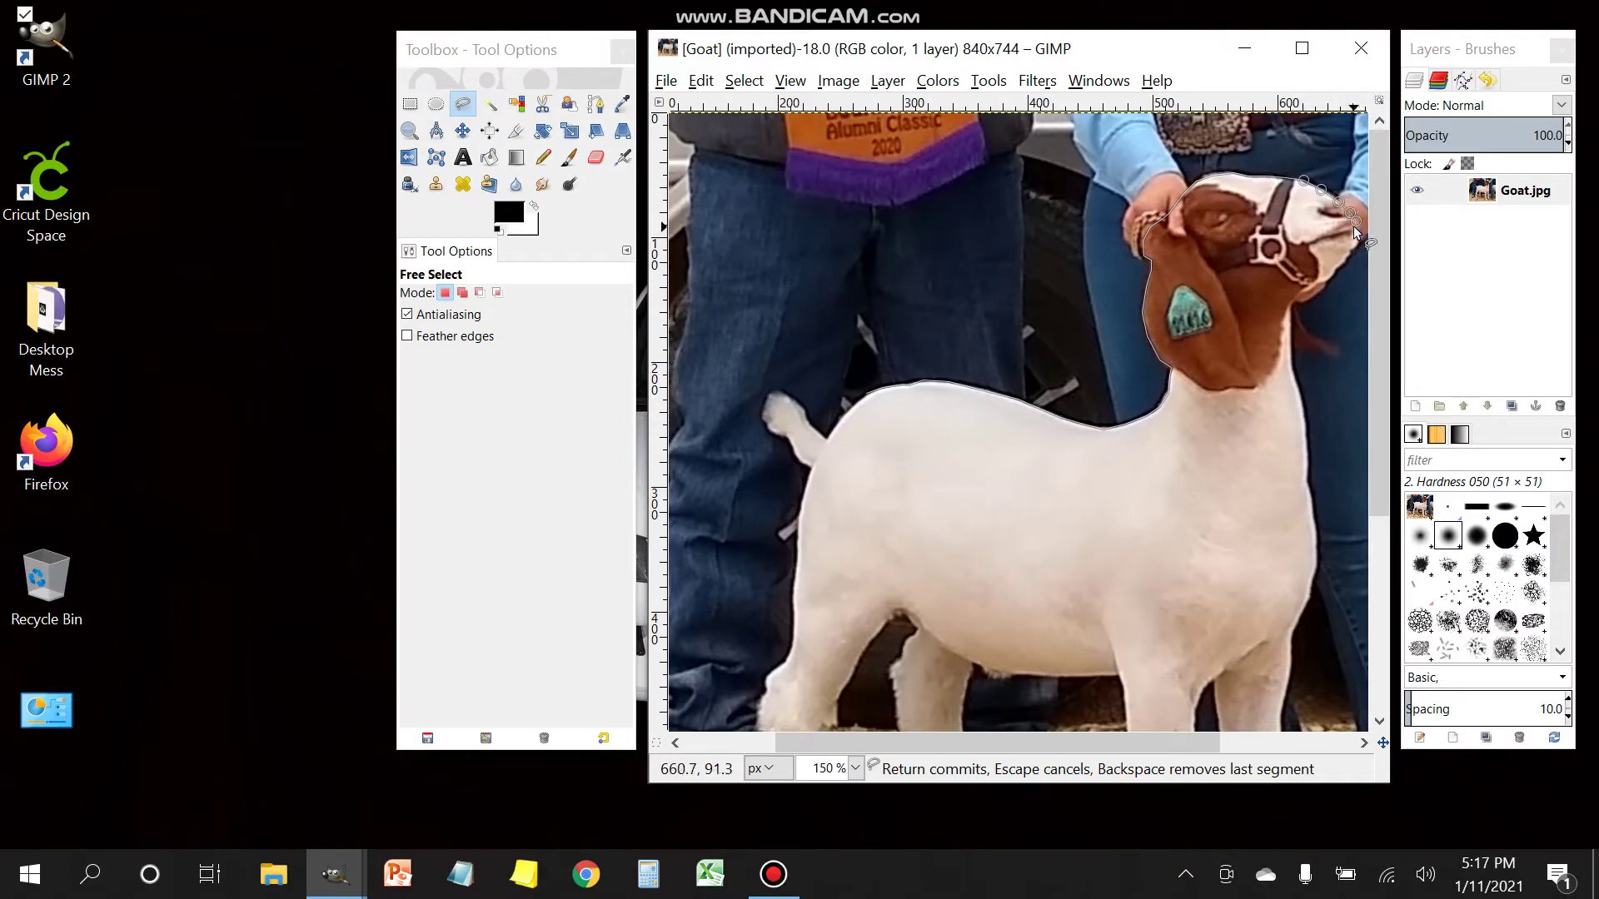
pyautogui.click(1357, 234)
pyautogui.click(1354, 243)
pyautogui.click(1350, 254)
pyautogui.click(1341, 265)
pyautogui.click(1333, 276)
# Step: Trace the outline down the goat's jaw and neck
pyautogui.click(1317, 285)
pyautogui.click(1306, 288)
pyautogui.click(1299, 295)
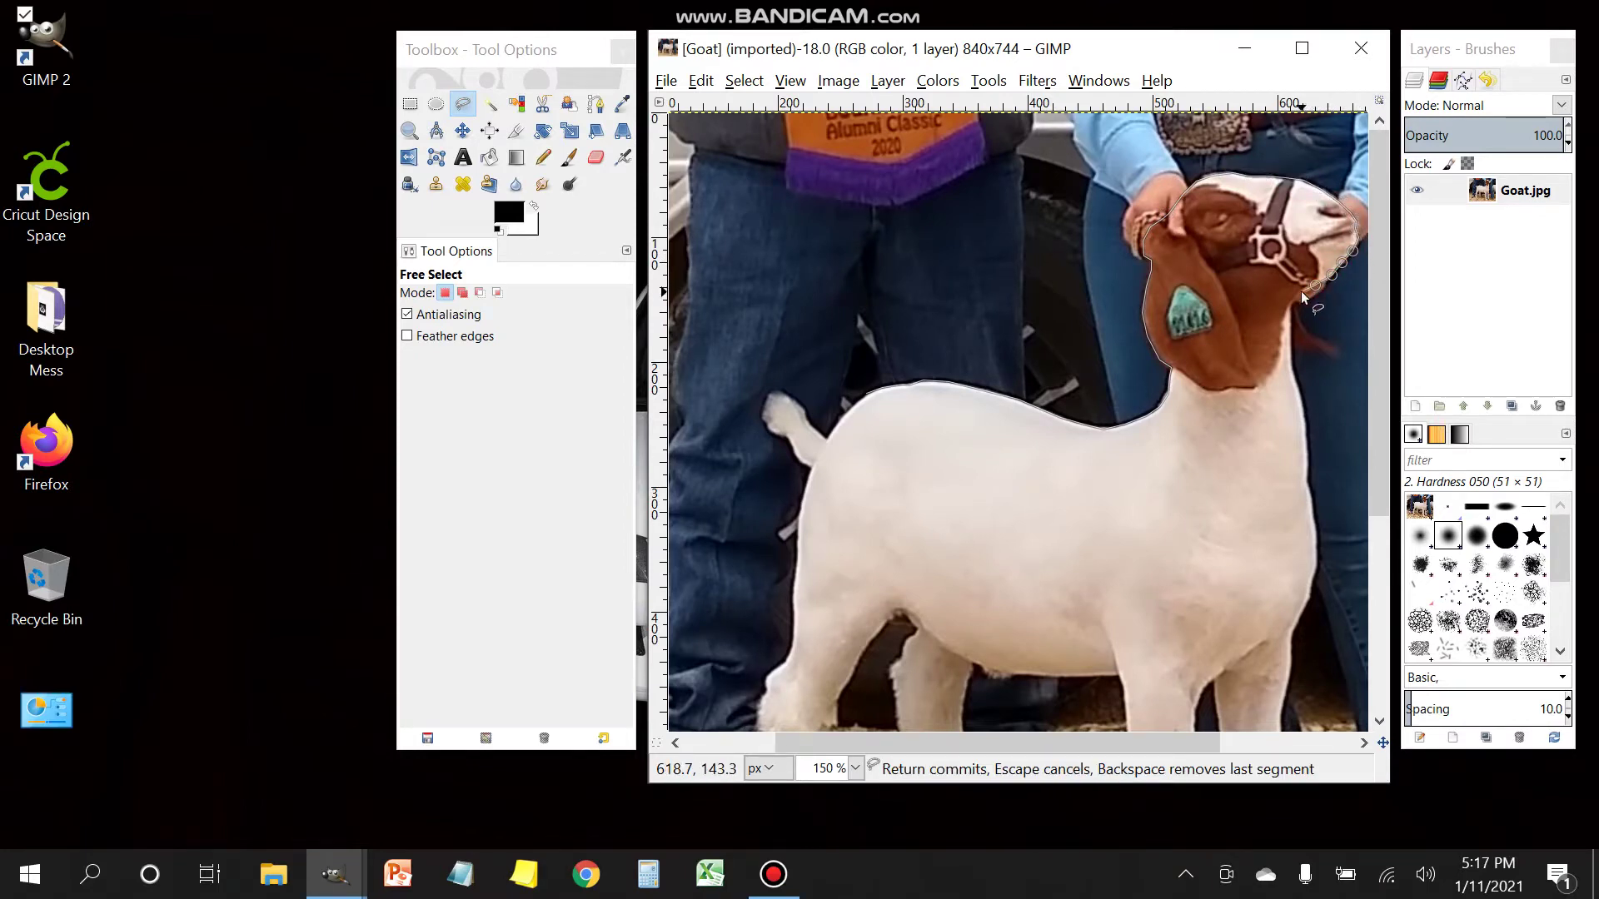
pyautogui.click(1295, 306)
pyautogui.click(1299, 319)
pyautogui.click(1312, 332)
pyautogui.click(1327, 344)
pyautogui.click(1339, 350)
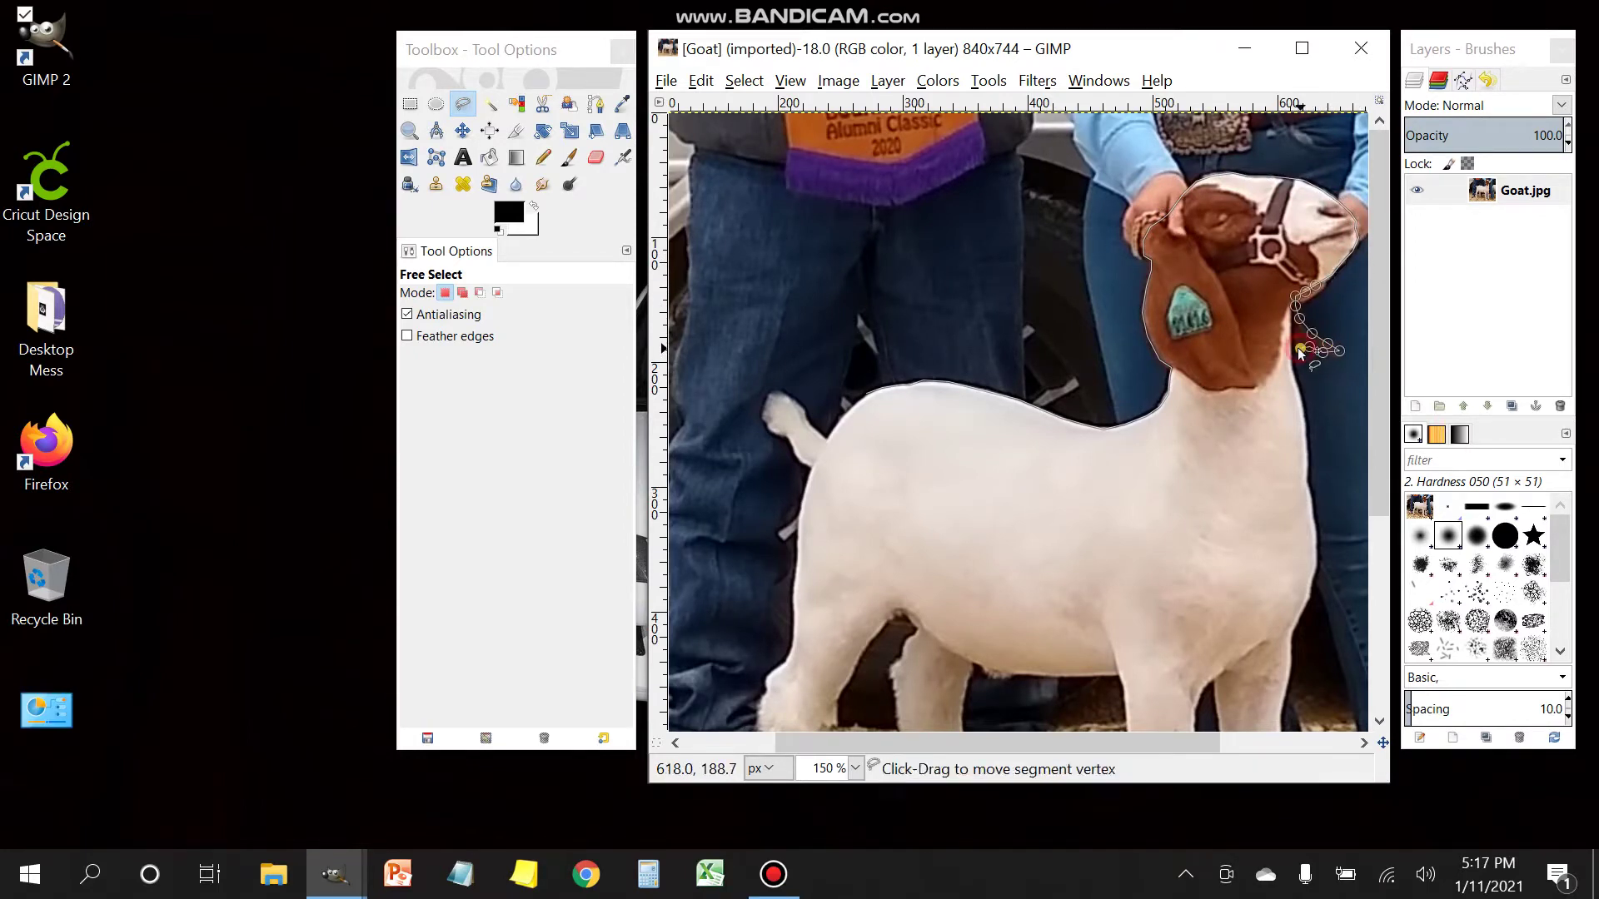
# Step: Extend the outline down the goat's chest toward its front leg
pyautogui.click(1292, 350)
pyautogui.click(1307, 450)
pyautogui.click(1307, 477)
pyautogui.click(1312, 502)
pyautogui.click(1315, 555)
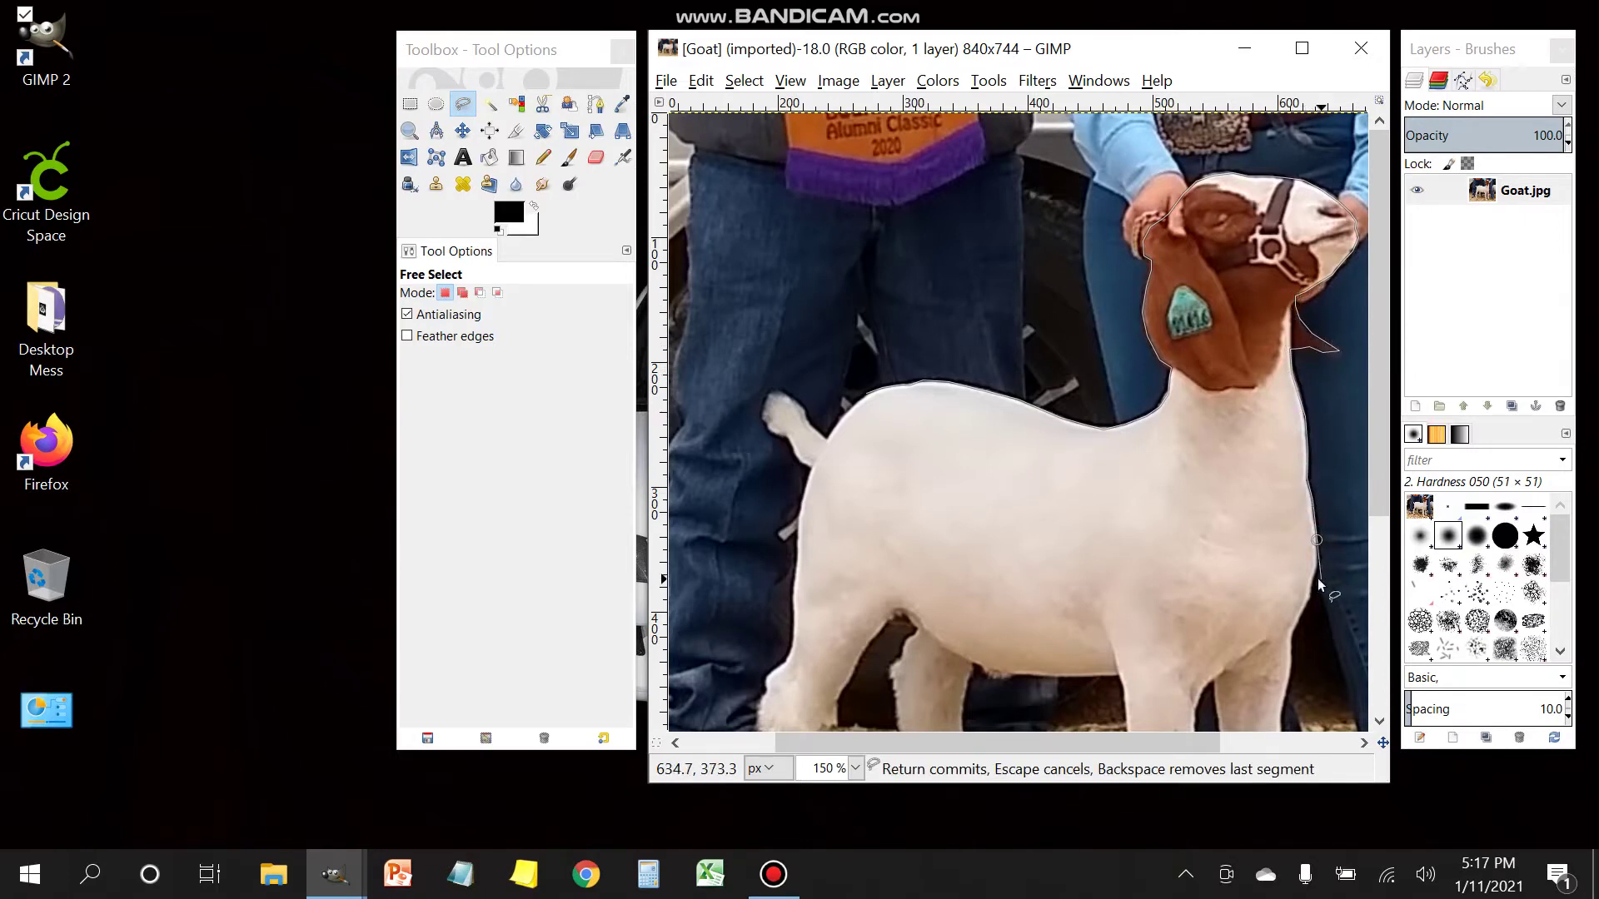
pyautogui.click(1289, 632)
pyautogui.click(1289, 665)
# Step: Outline down the first front leg, around its hoof and back up its rear edge
pyautogui.scroll(-5, 1291, 664)
pyautogui.click(1287, 463)
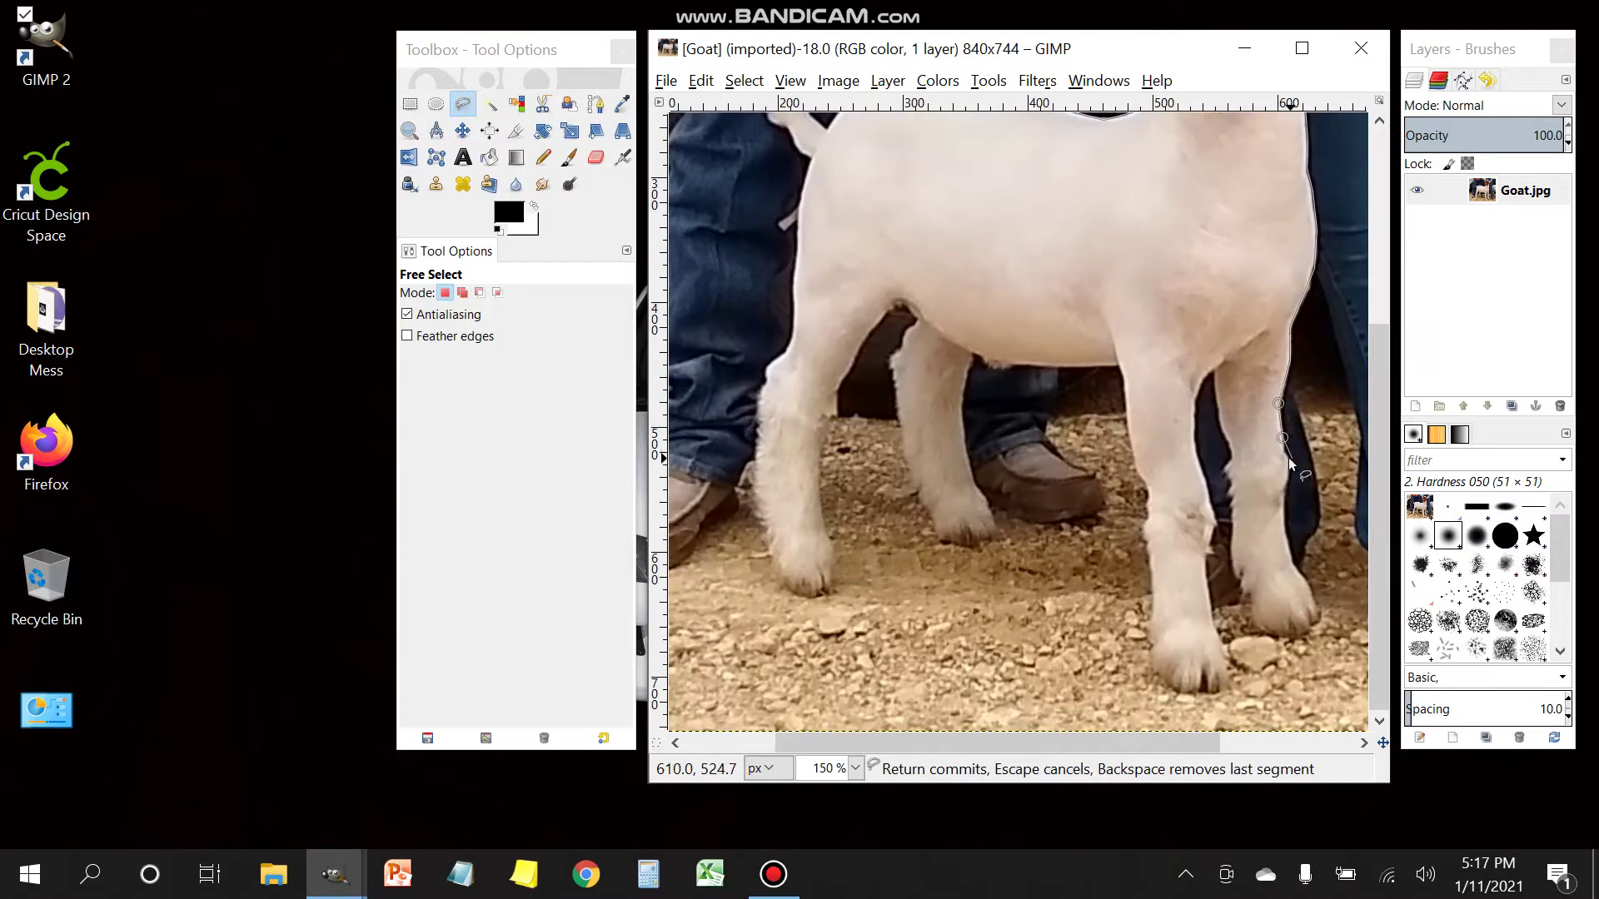
pyautogui.click(1285, 499)
pyautogui.click(1284, 522)
pyautogui.click(1290, 545)
pyautogui.click(1291, 566)
pyautogui.click(1309, 584)
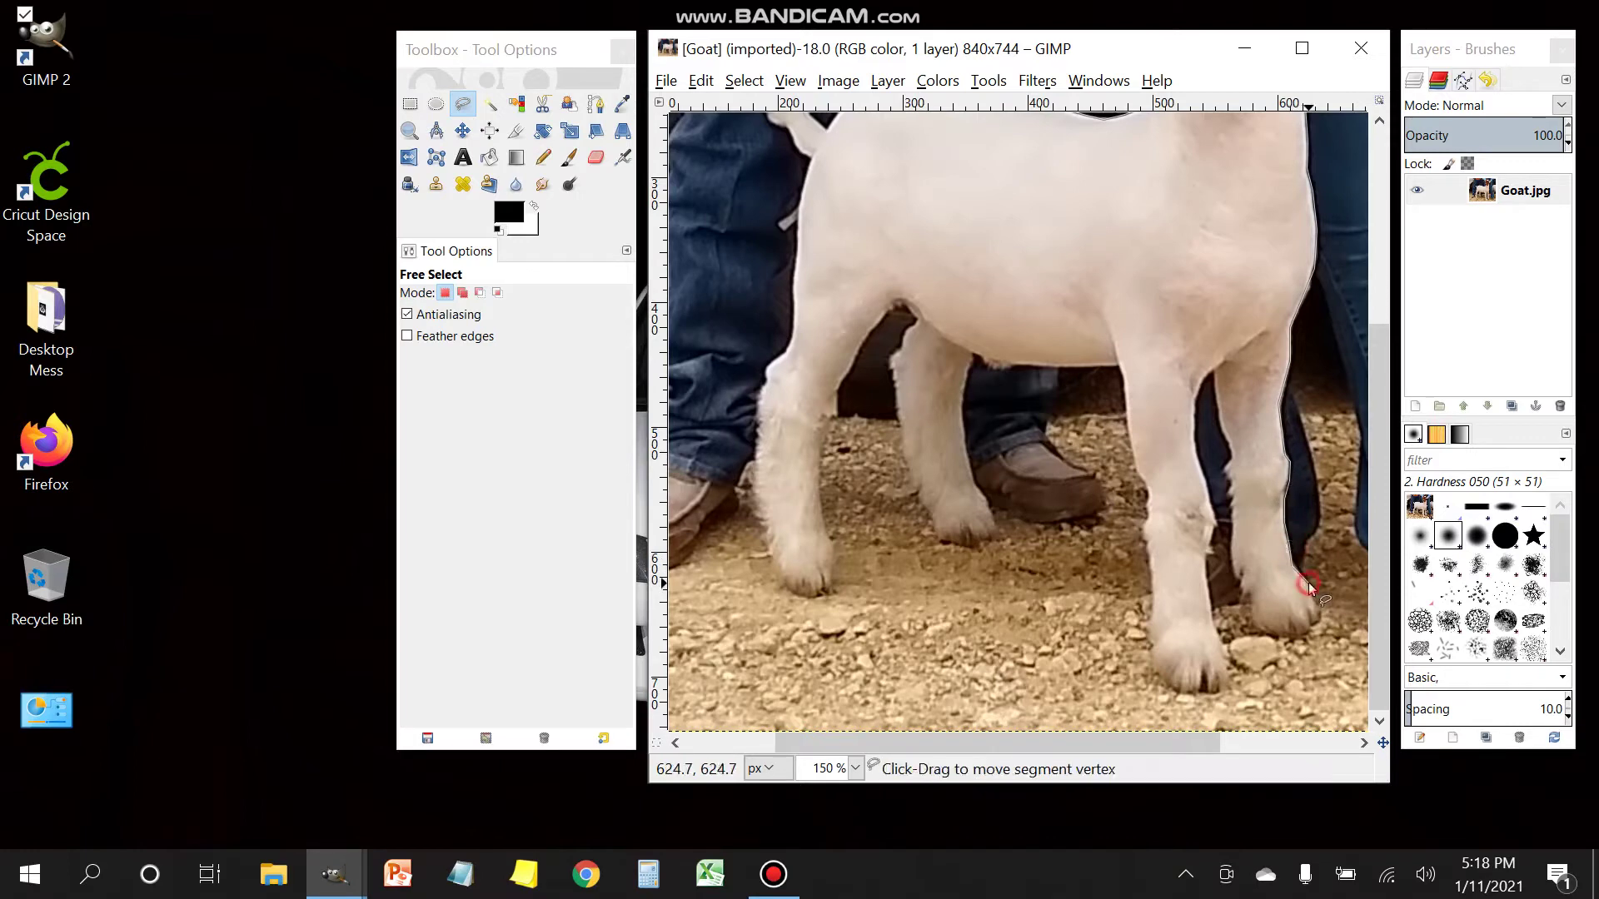
pyautogui.click(1315, 605)
pyautogui.click(1322, 616)
pyautogui.click(1313, 623)
pyautogui.click(1312, 635)
pyautogui.click(1296, 635)
pyautogui.click(1277, 633)
pyautogui.click(1251, 612)
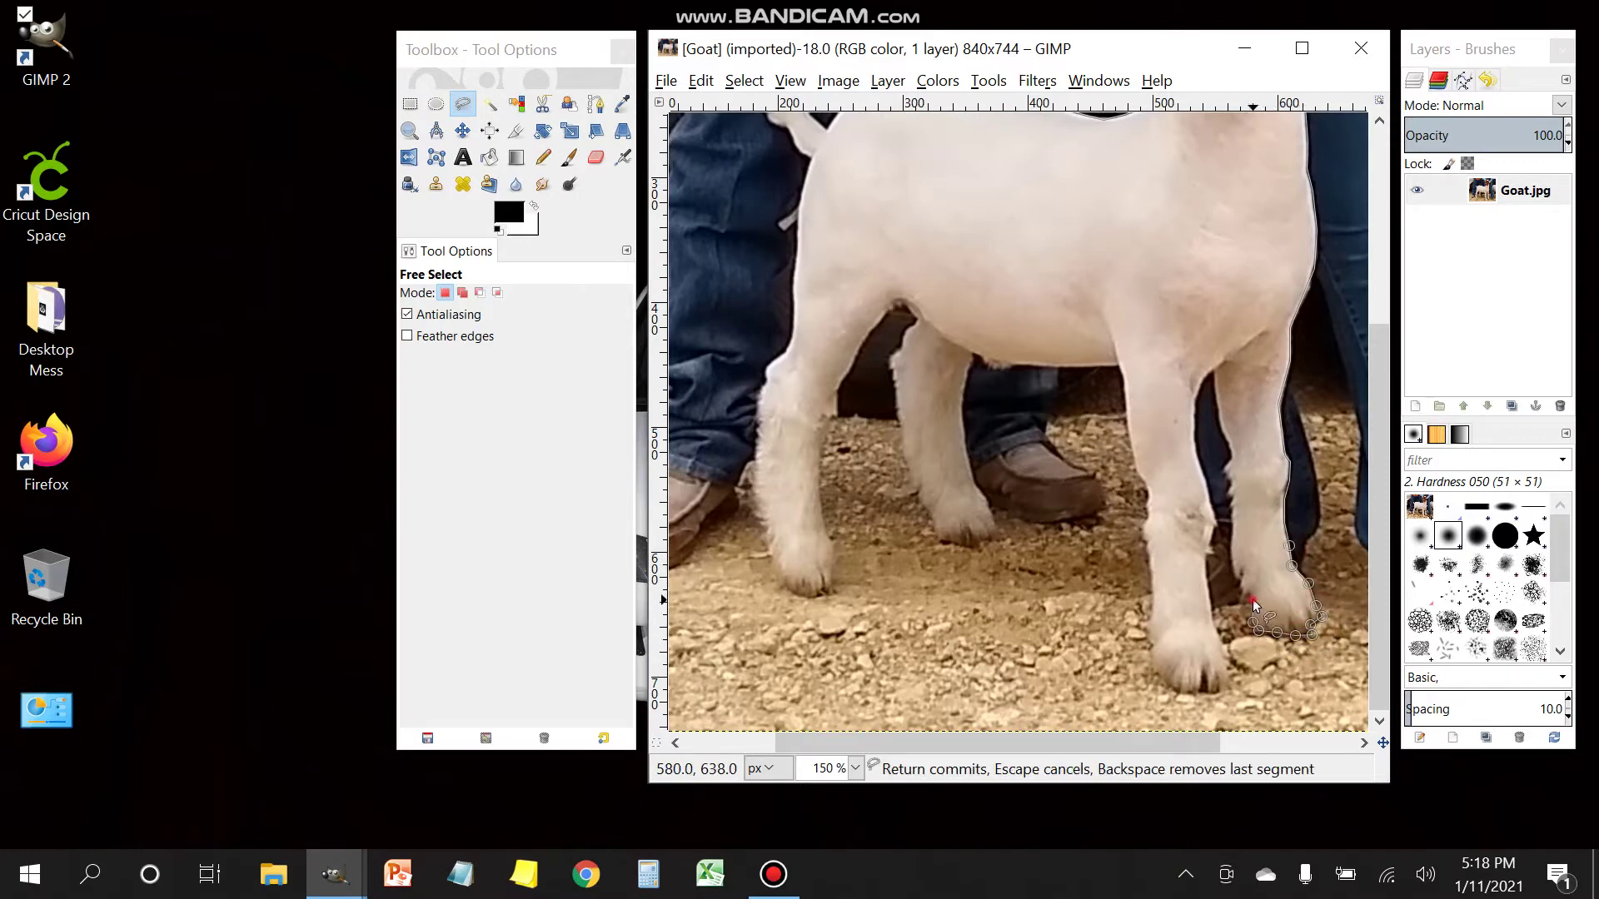
pyautogui.click(1243, 575)
pyautogui.click(1233, 546)
pyautogui.click(1234, 511)
pyautogui.click(1228, 493)
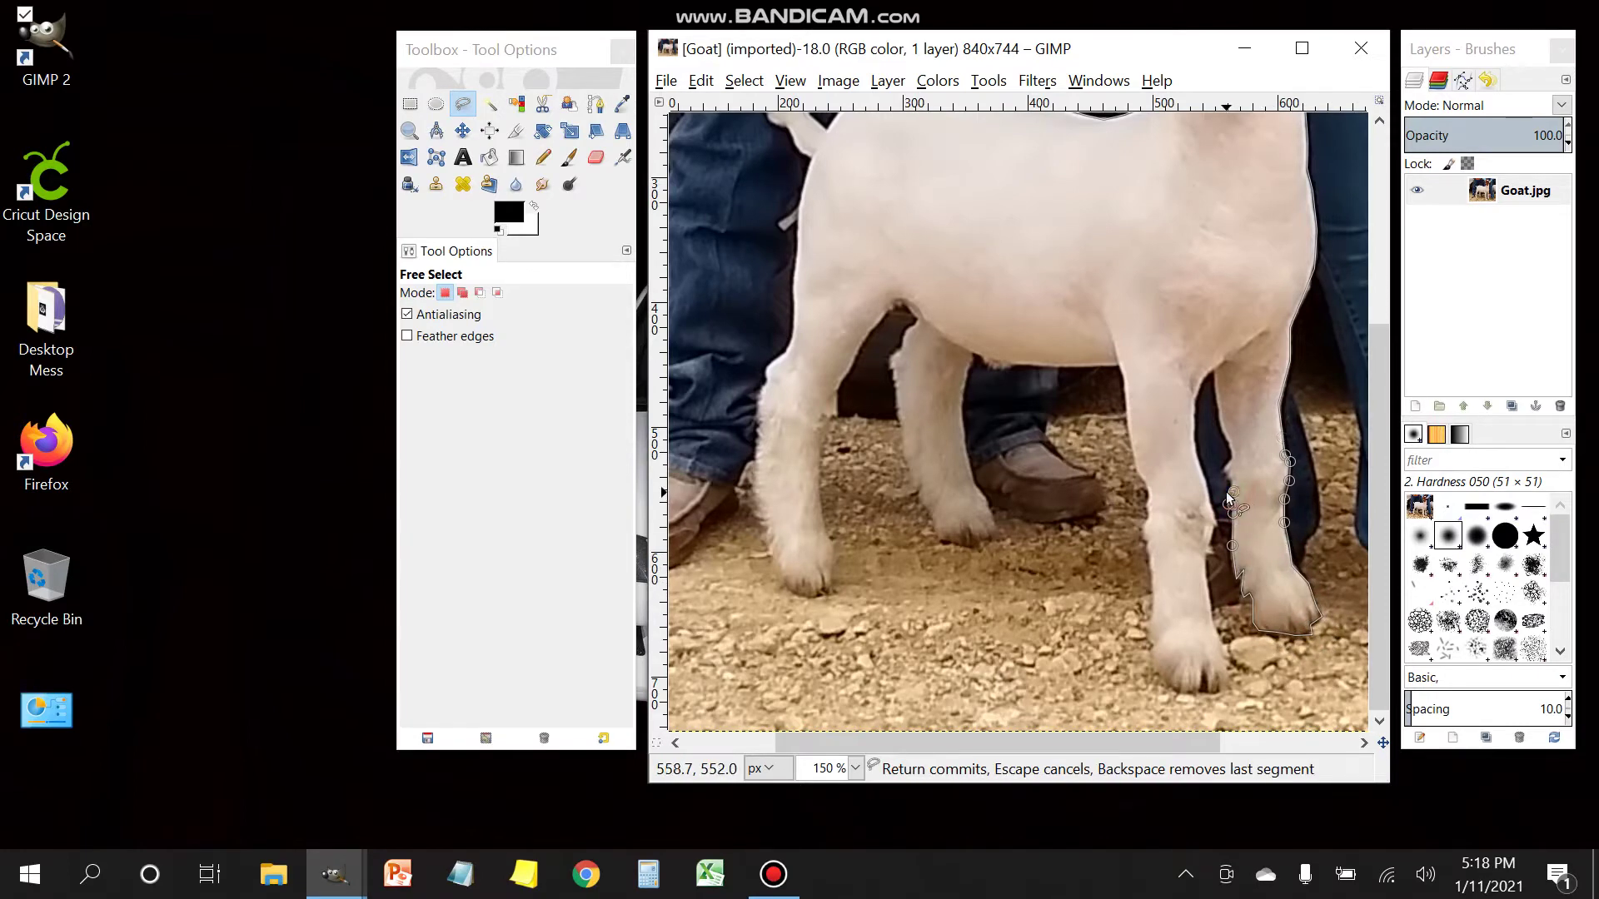
pyautogui.click(1222, 474)
pyautogui.click(1231, 458)
pyautogui.click(1230, 444)
pyautogui.click(1218, 421)
# Step: Continue the outline over the next leg, around its hoof and up the hind leg
pyautogui.click(1215, 370)
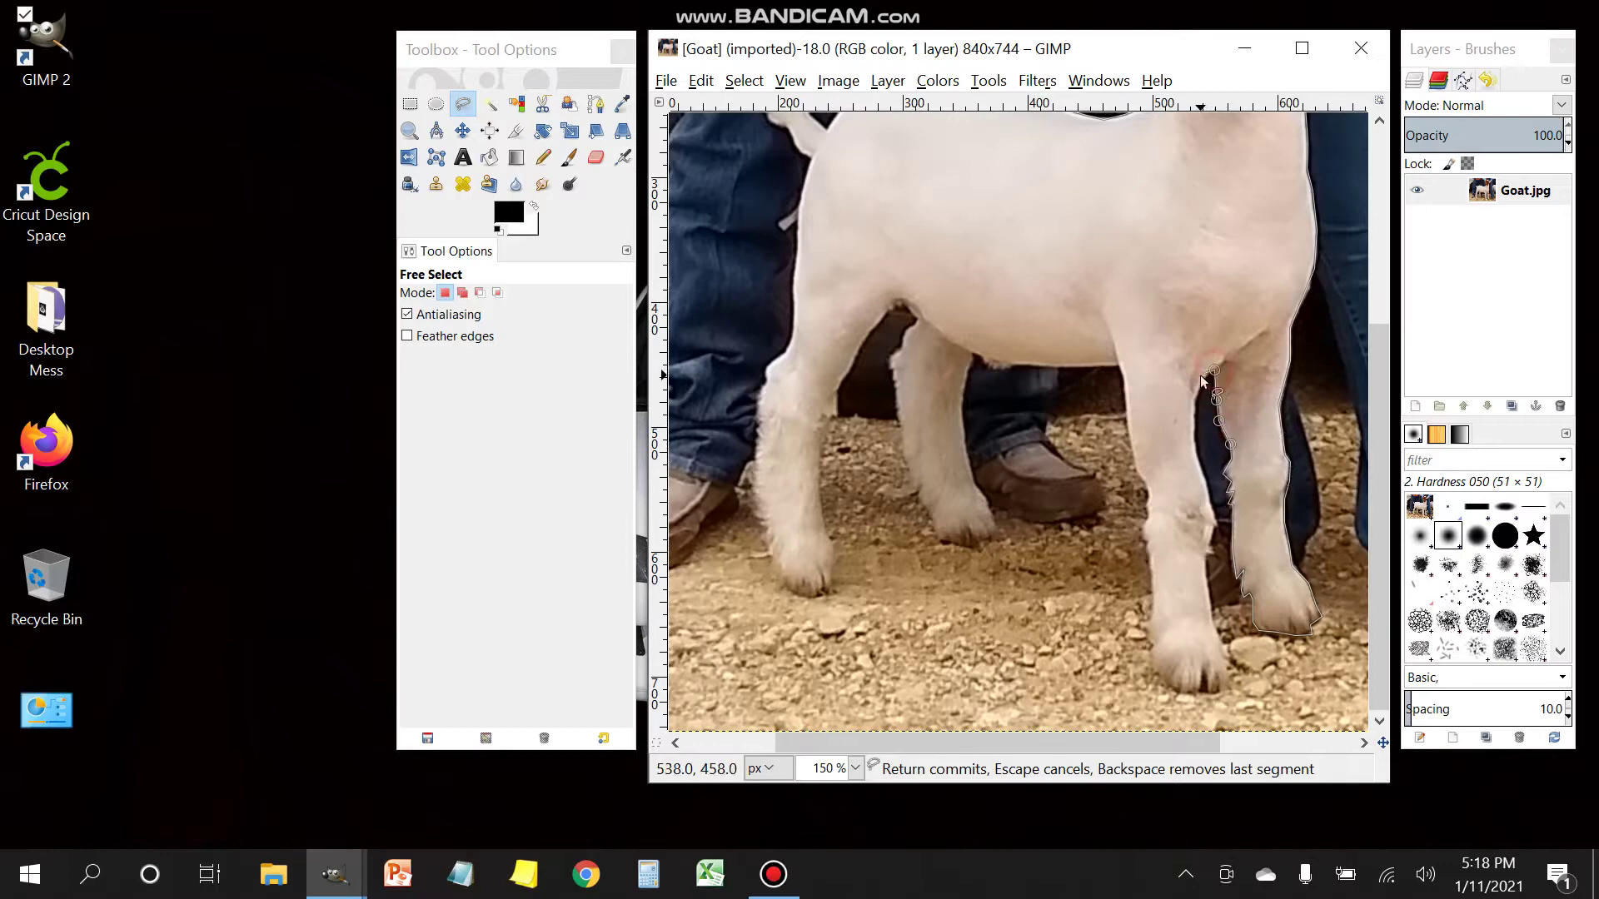
pyautogui.click(1198, 398)
pyautogui.click(1197, 435)
pyautogui.click(1207, 491)
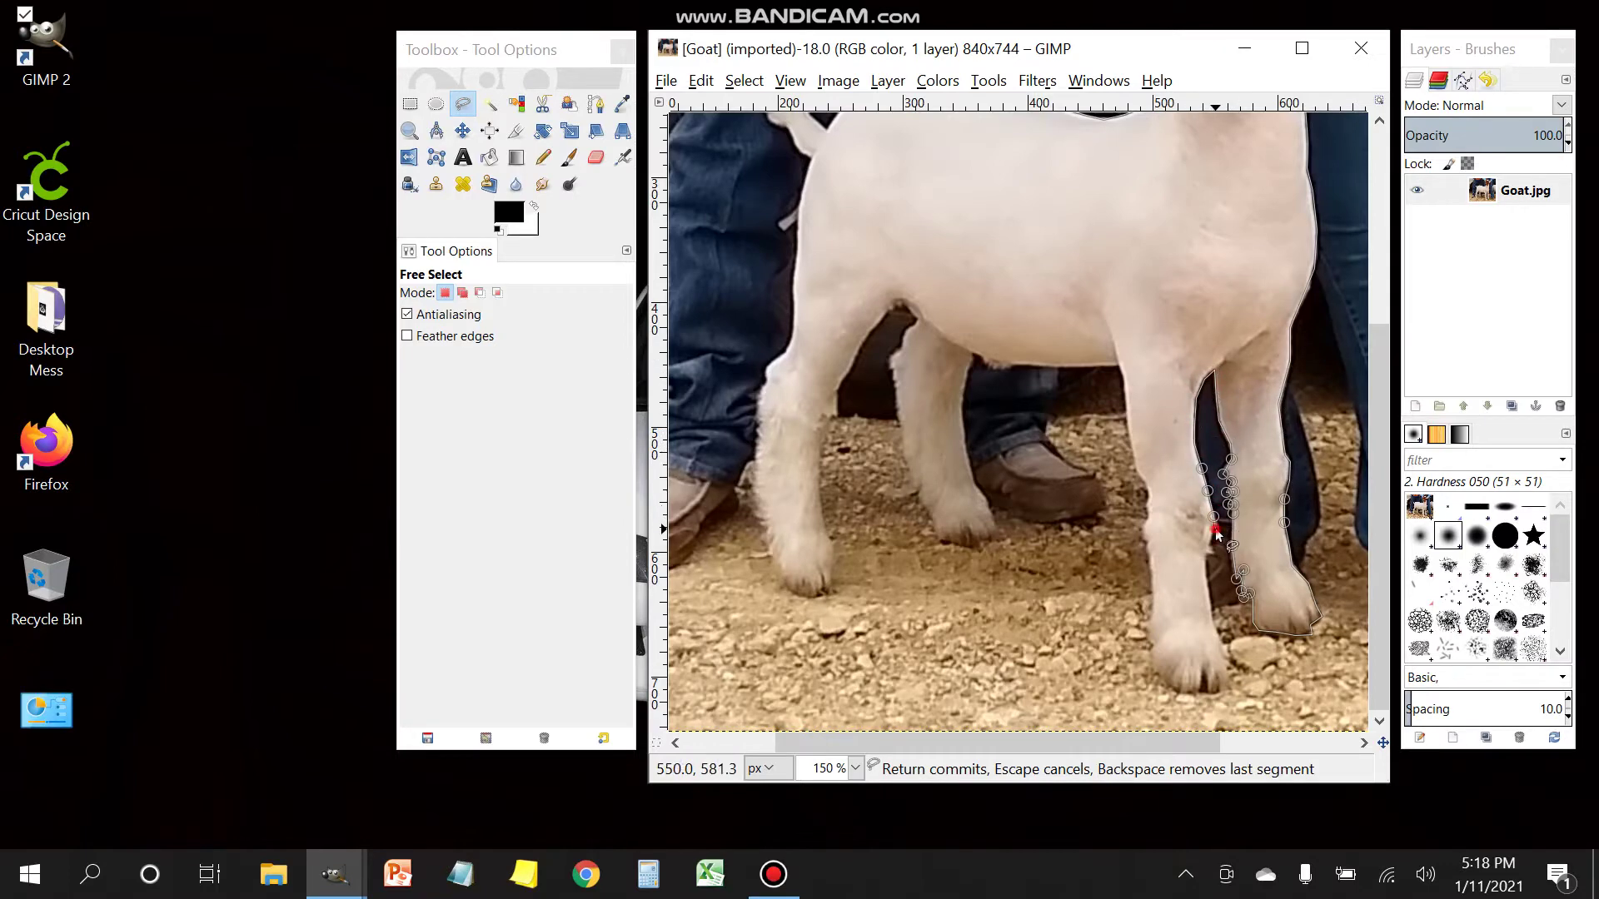
pyautogui.click(1208, 548)
pyautogui.click(1208, 585)
pyautogui.click(1214, 620)
pyautogui.click(1221, 643)
pyautogui.click(1227, 667)
pyautogui.click(1227, 682)
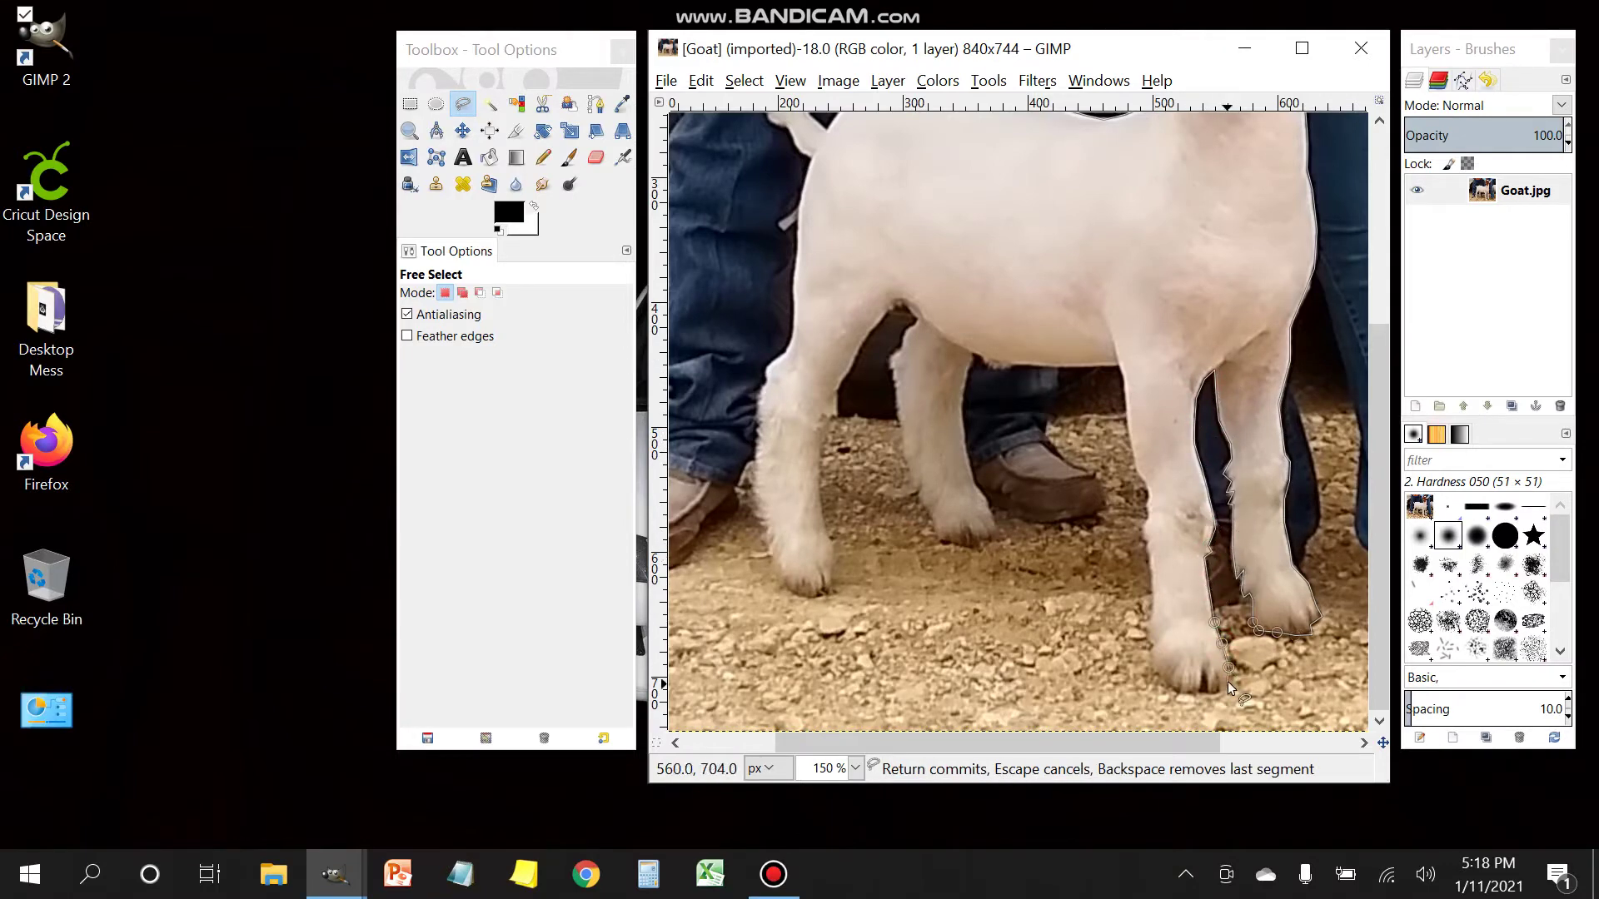
pyautogui.click(1217, 690)
pyautogui.click(1203, 692)
pyautogui.click(1193, 696)
pyautogui.click(1181, 695)
pyautogui.click(1171, 691)
pyautogui.click(1156, 666)
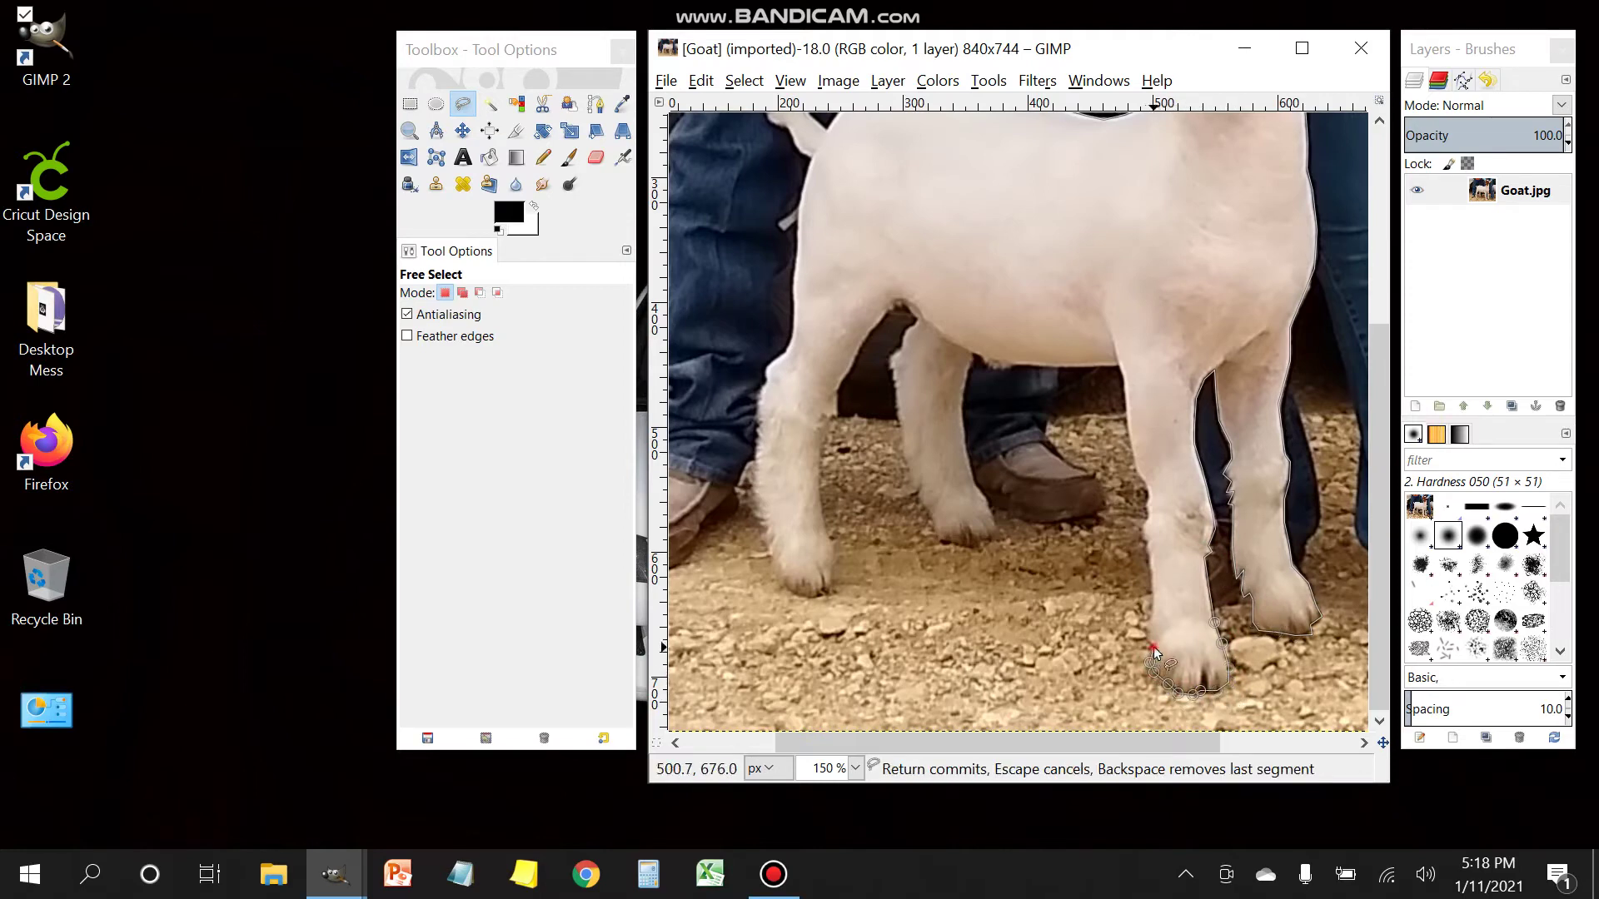
pyautogui.click(1146, 637)
pyautogui.click(1153, 601)
pyautogui.click(1153, 565)
pyautogui.click(1159, 550)
pyautogui.click(1144, 532)
pyautogui.click(1149, 521)
pyautogui.click(1145, 508)
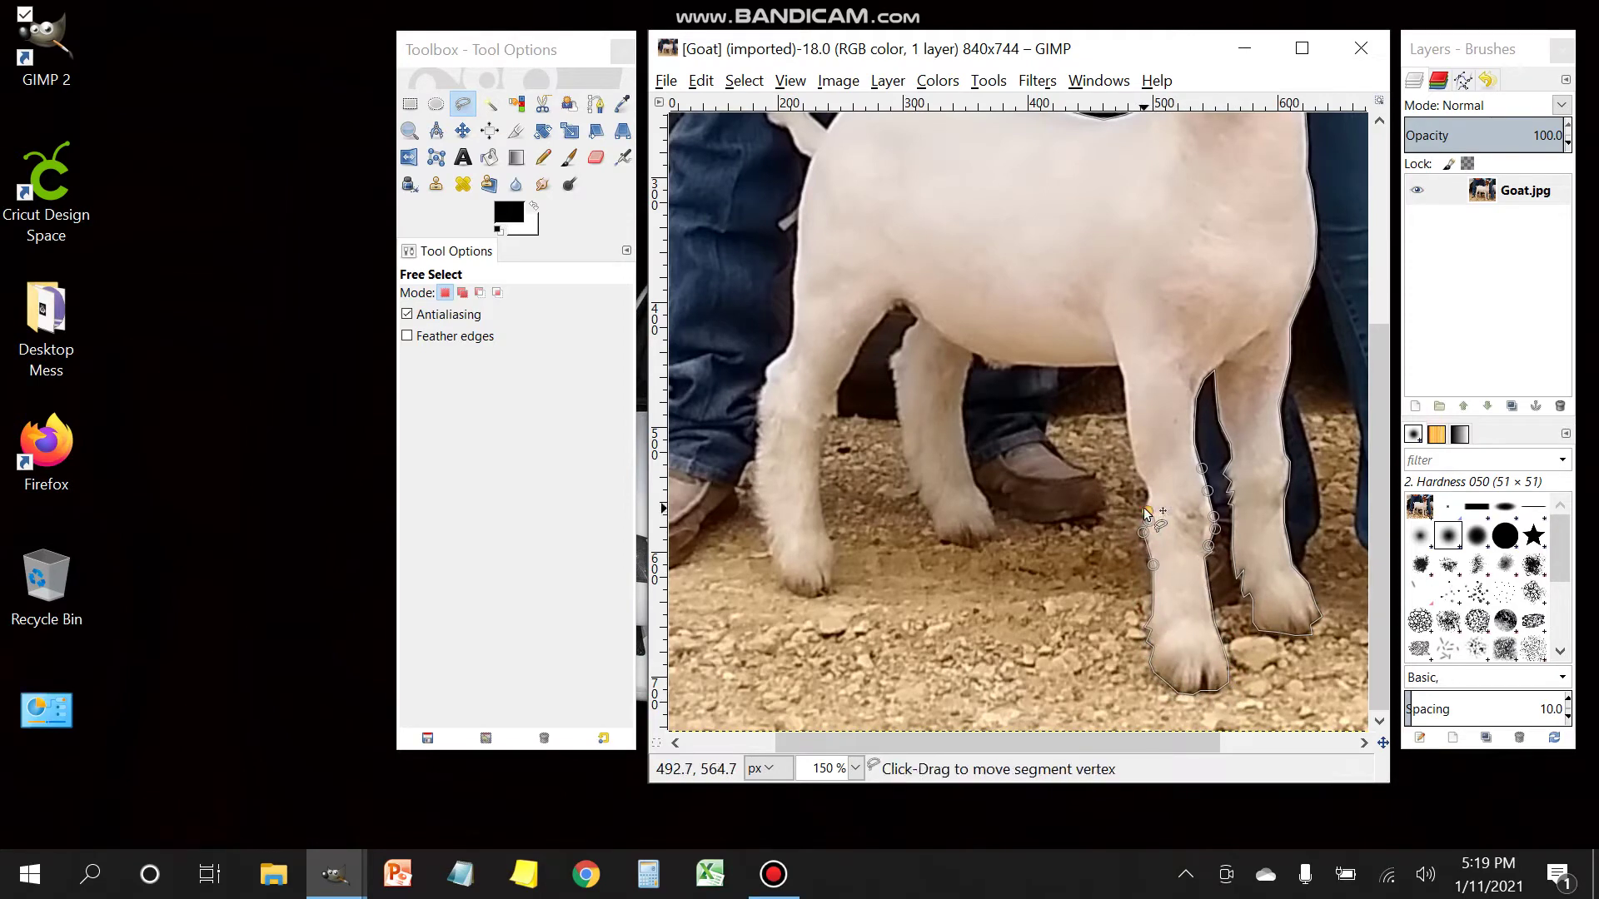
pyautogui.click(1149, 497)
# Step: Trace along the belly, then down, around and back up the other hind leg
pyautogui.click(1121, 373)
pyautogui.click(1036, 364)
pyautogui.click(1010, 363)
pyautogui.click(1001, 368)
pyautogui.click(991, 365)
pyautogui.click(980, 355)
pyautogui.click(972, 356)
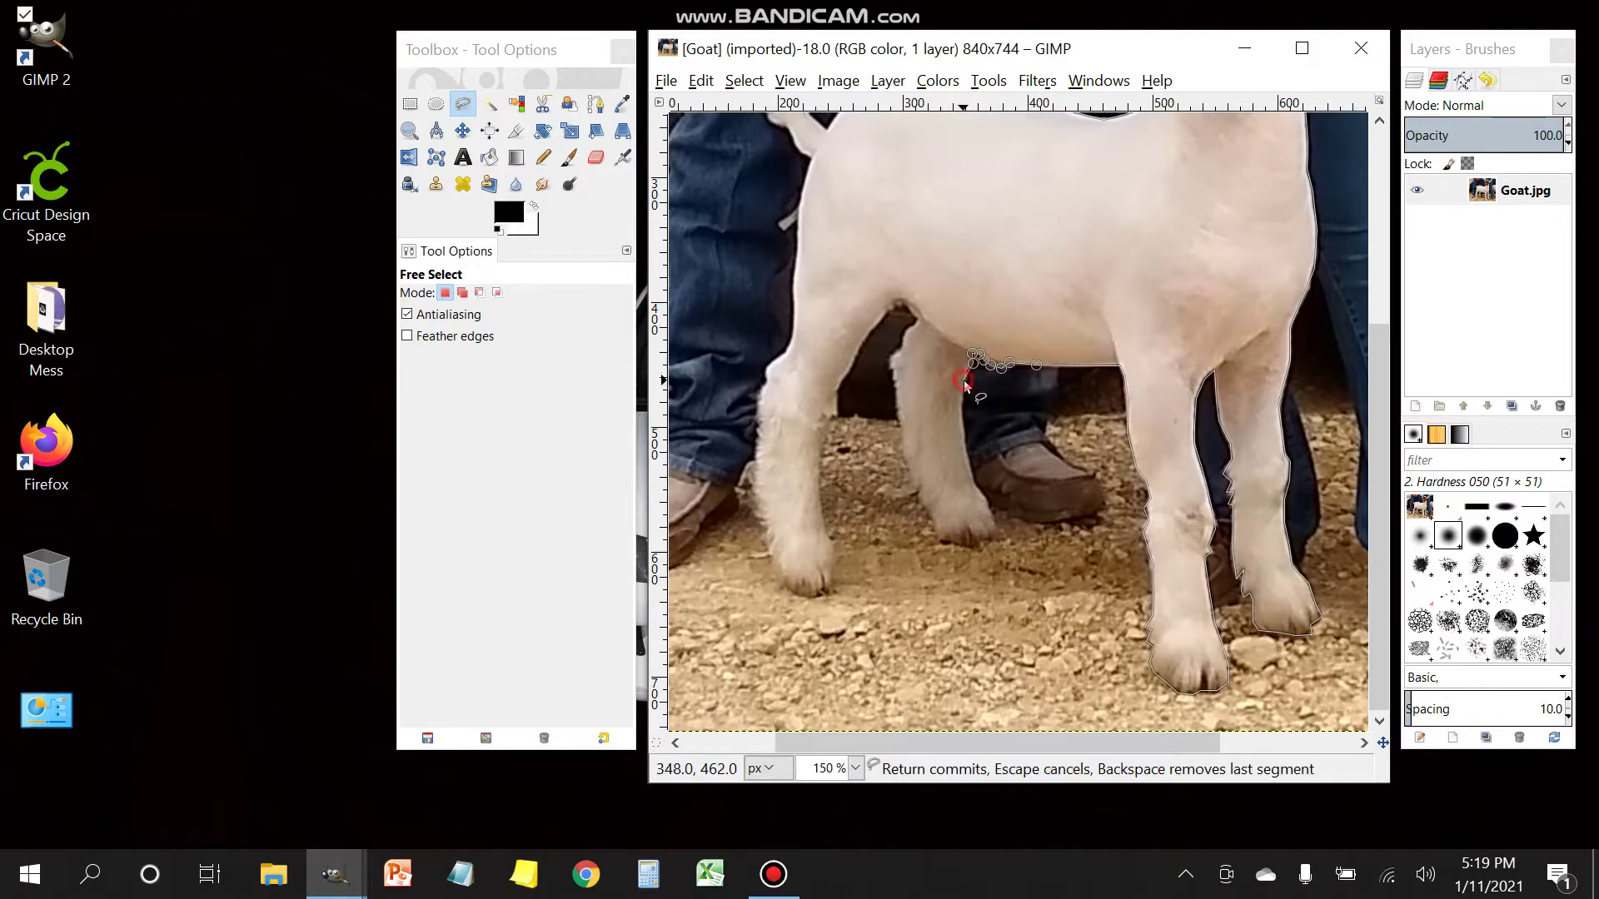
pyautogui.click(964, 399)
pyautogui.click(964, 441)
pyautogui.click(970, 471)
pyautogui.click(980, 493)
pyautogui.click(994, 517)
pyautogui.click(997, 533)
pyautogui.click(987, 541)
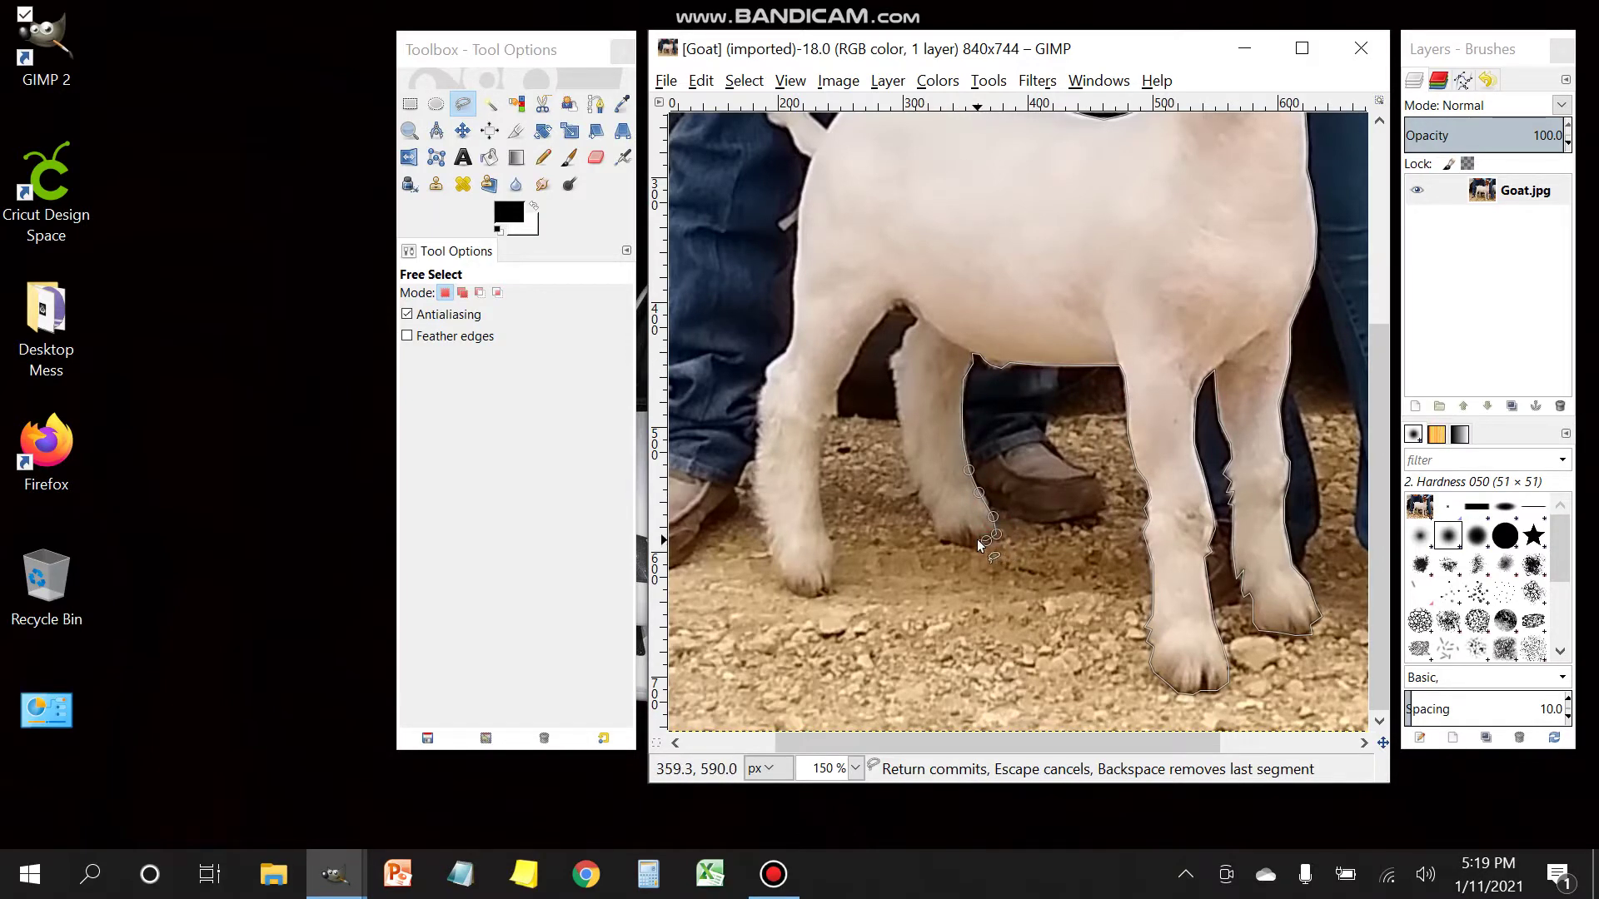
pyautogui.click(966, 547)
pyautogui.click(943, 541)
pyautogui.click(929, 521)
pyautogui.click(917, 495)
pyautogui.click(914, 483)
pyautogui.click(909, 472)
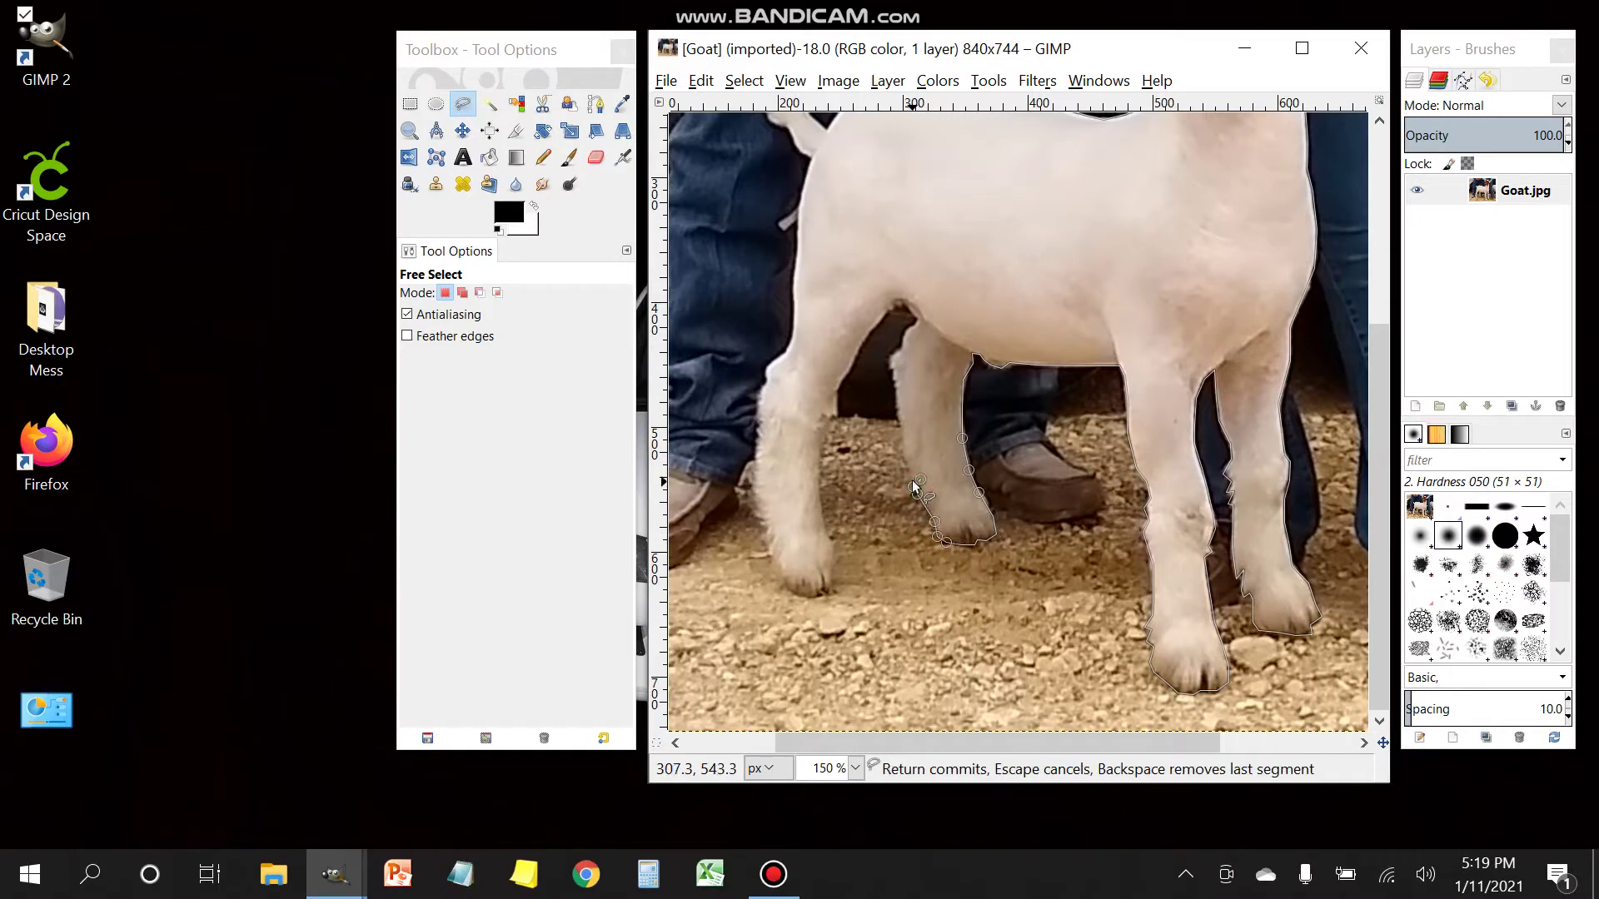
pyautogui.click(906, 461)
pyautogui.click(901, 426)
pyautogui.click(894, 389)
pyautogui.click(890, 365)
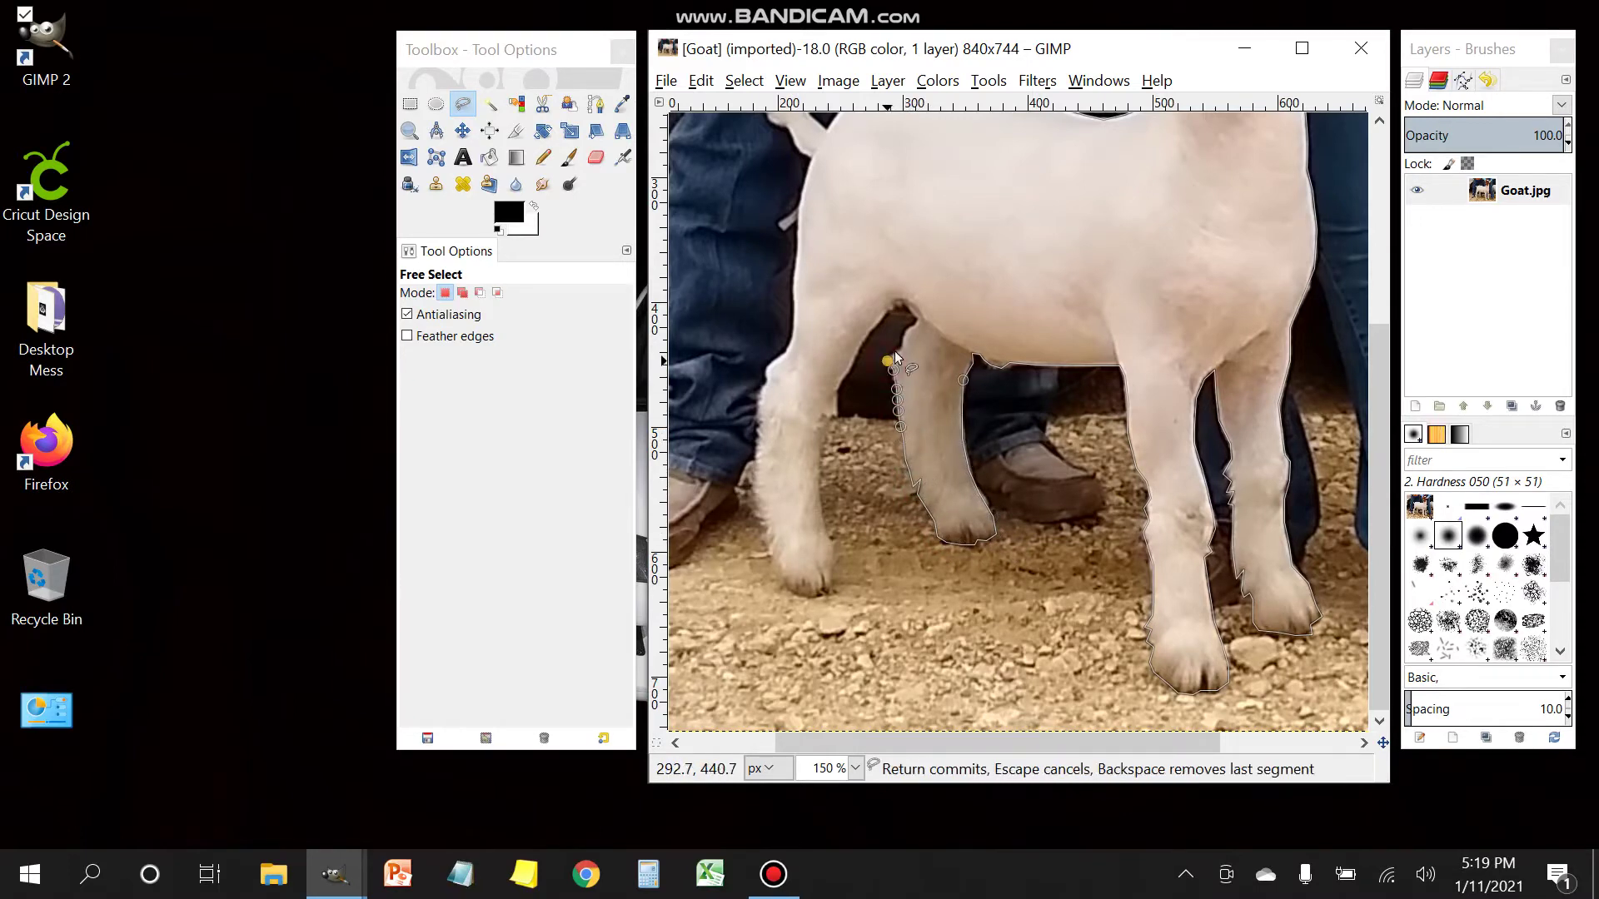
pyautogui.click(899, 348)
pyautogui.click(908, 336)
# Step: Trace down the remaining front leg, around its hoof and up toward the chest
pyautogui.click(906, 310)
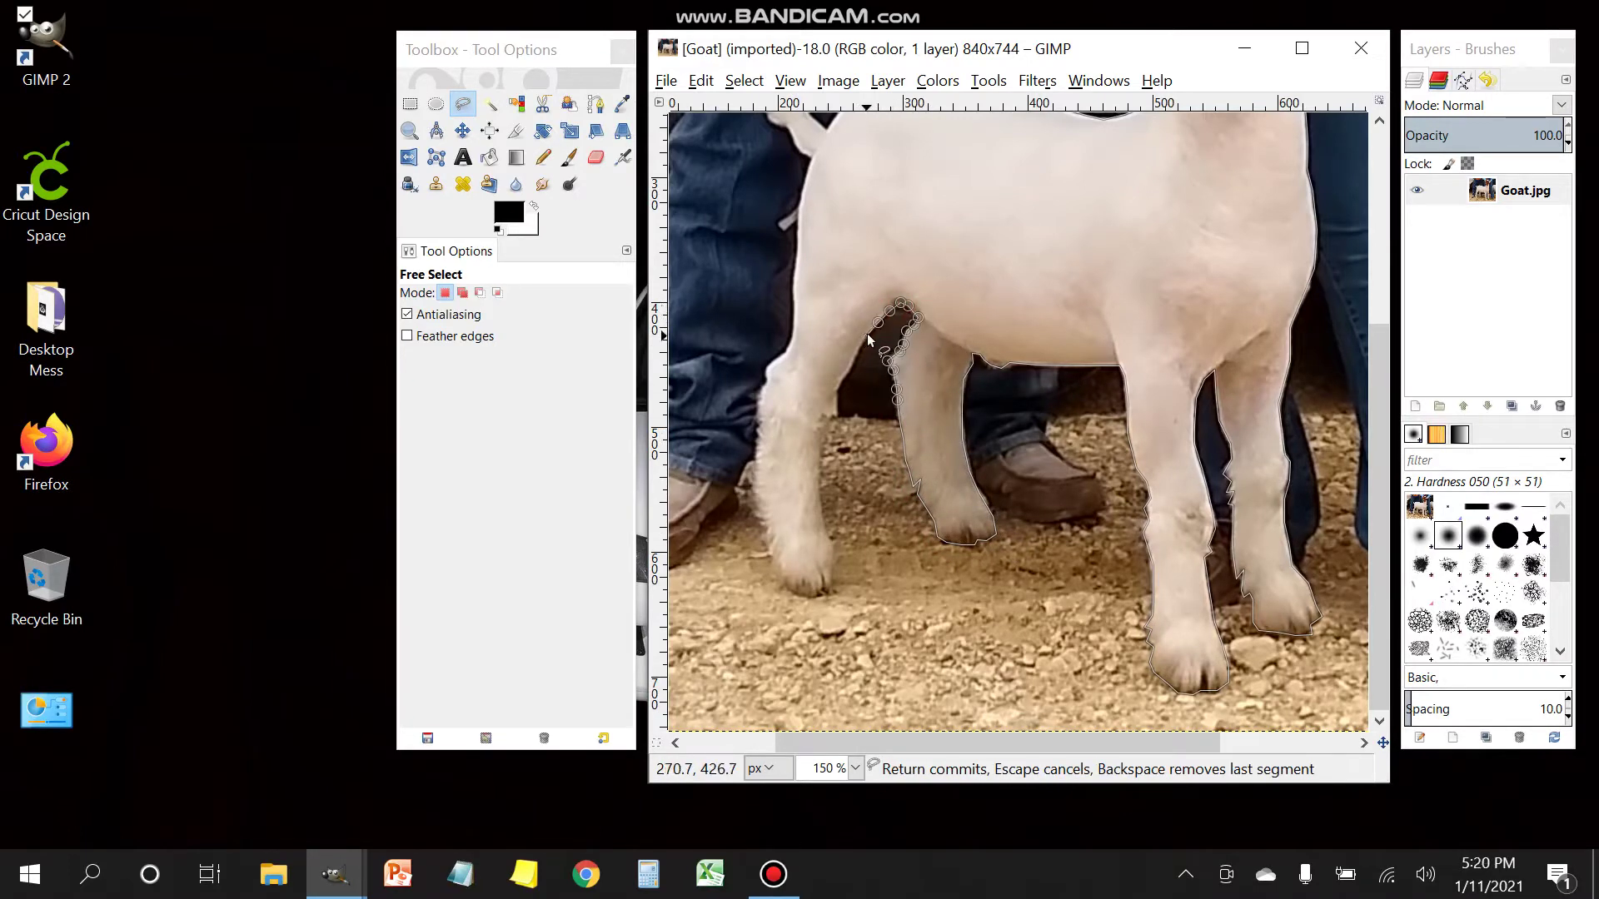
pyautogui.click(848, 368)
pyautogui.click(839, 385)
pyautogui.click(837, 401)
pyautogui.click(835, 415)
pyautogui.click(826, 429)
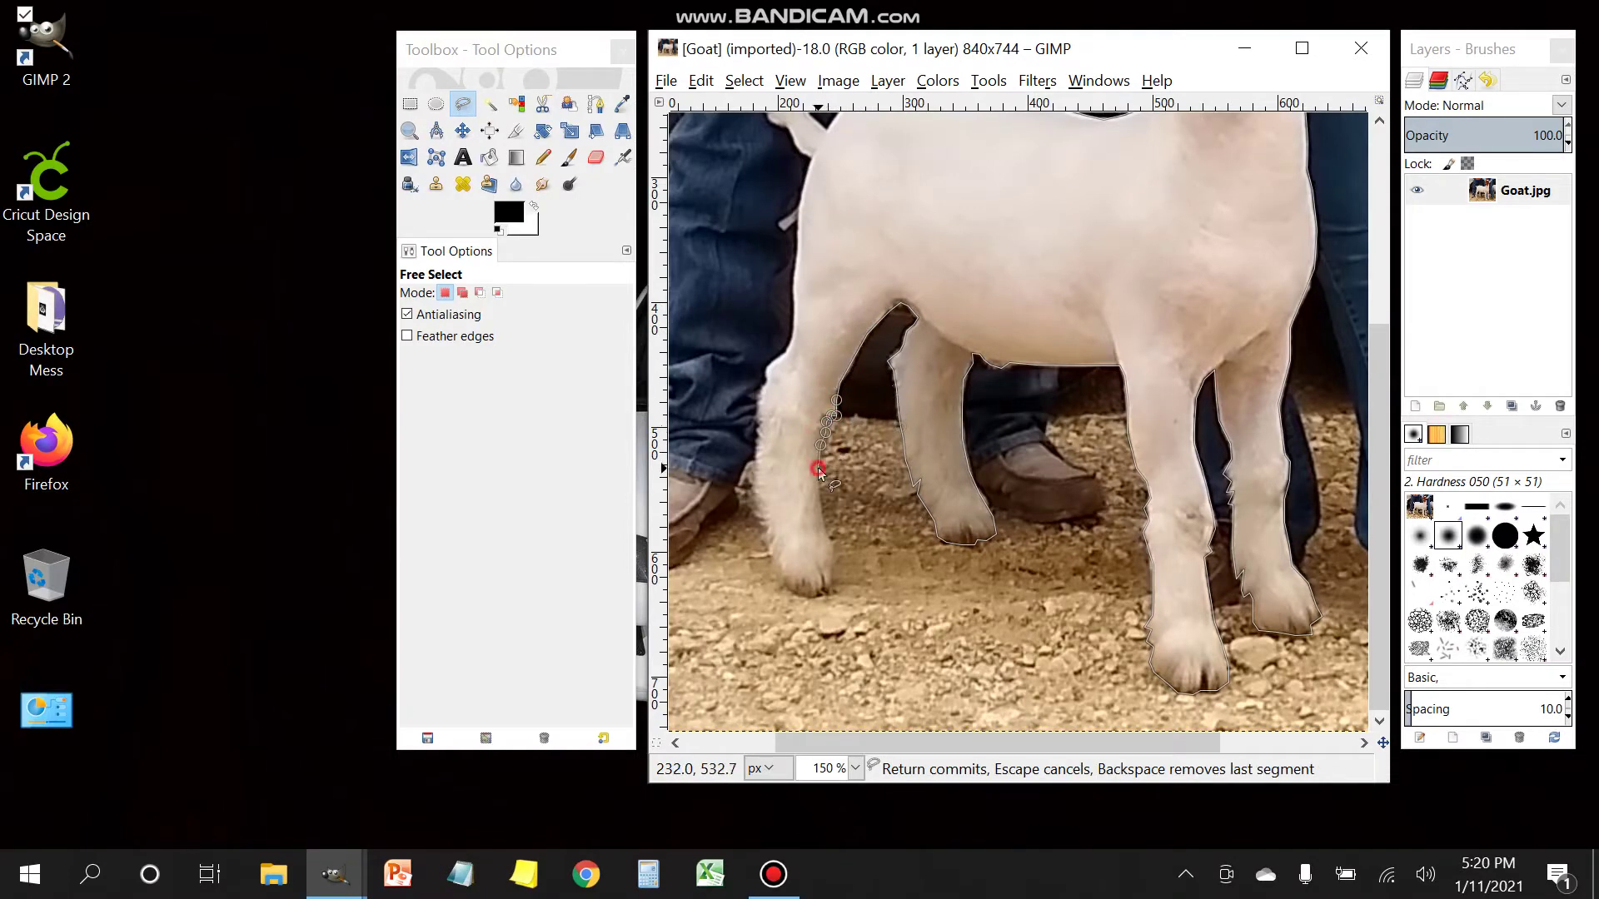
pyautogui.click(825, 527)
pyautogui.click(835, 540)
pyautogui.click(835, 551)
pyautogui.click(835, 565)
pyautogui.click(834, 576)
pyautogui.click(831, 589)
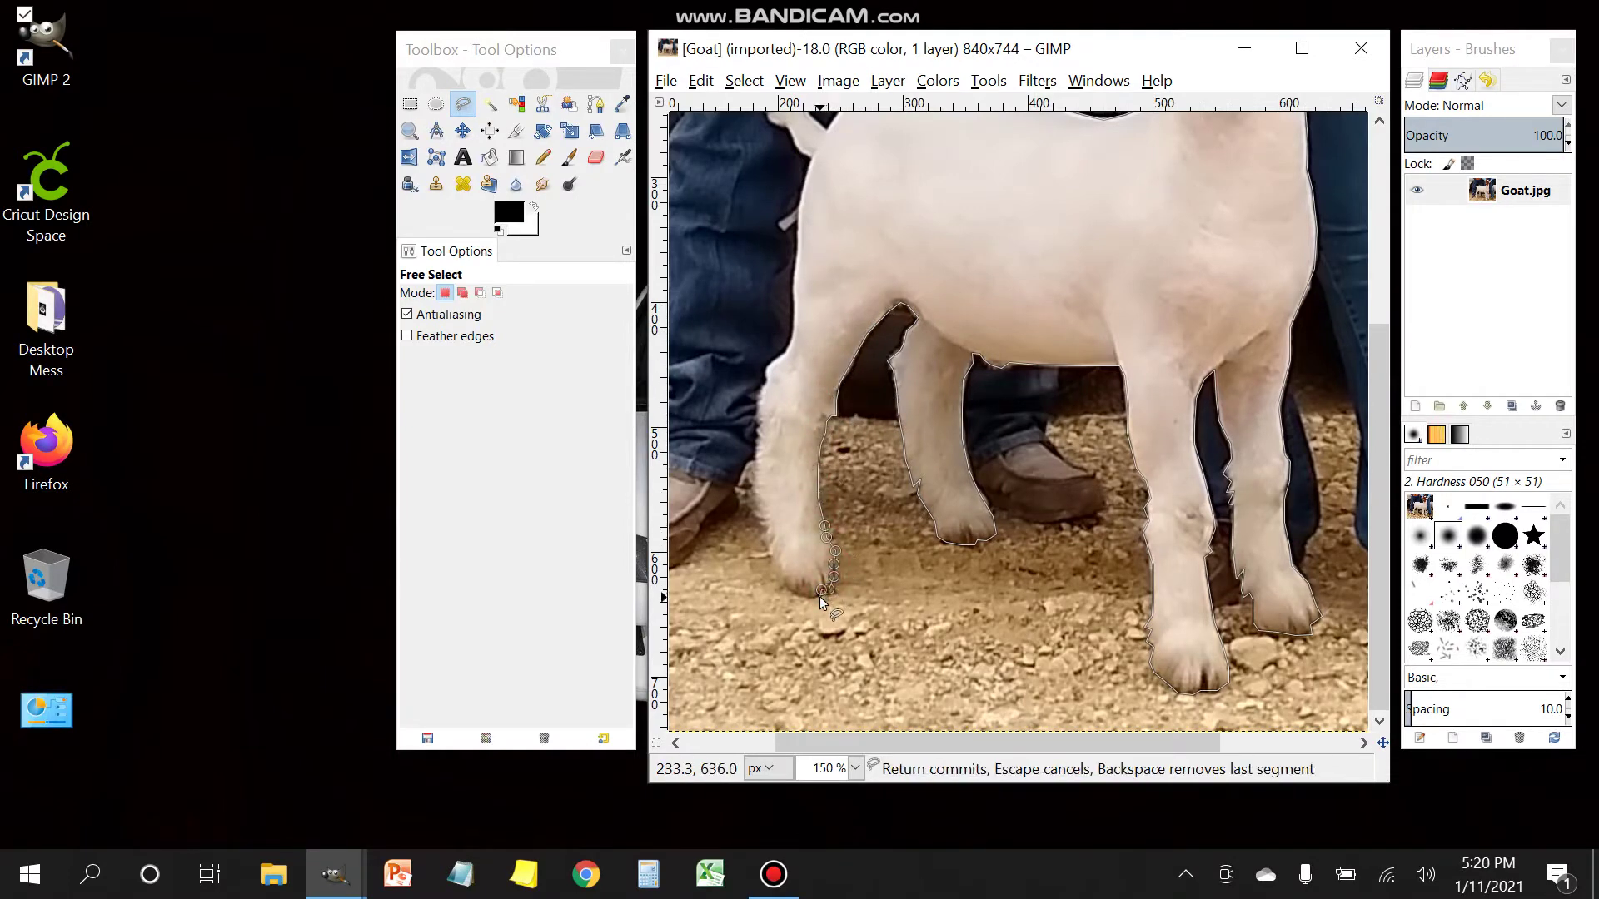
pyautogui.click(820, 593)
pyautogui.click(807, 598)
pyautogui.click(771, 548)
pyautogui.click(765, 538)
pyautogui.click(766, 528)
pyautogui.click(764, 521)
pyautogui.click(757, 514)
pyautogui.click(756, 505)
pyautogui.click(754, 491)
pyautogui.click(755, 482)
pyautogui.click(755, 468)
pyautogui.click(756, 455)
pyautogui.click(757, 444)
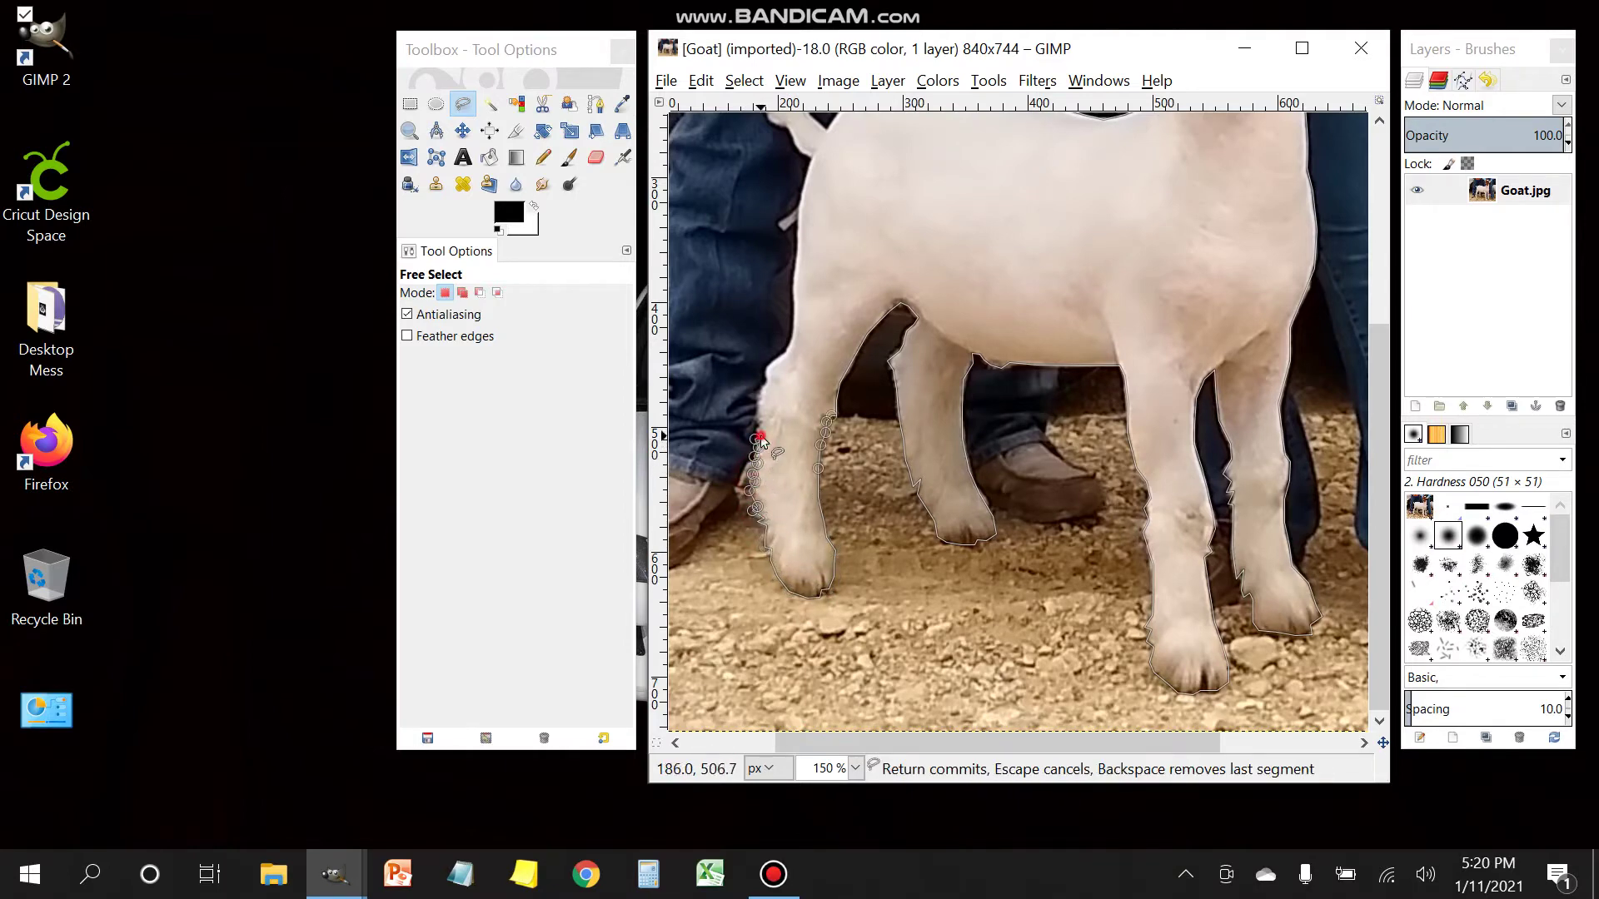
pyautogui.click(758, 426)
pyautogui.click(759, 413)
pyautogui.click(761, 401)
pyautogui.click(764, 386)
pyautogui.click(772, 367)
pyautogui.click(780, 353)
pyautogui.click(785, 332)
pyautogui.click(791, 306)
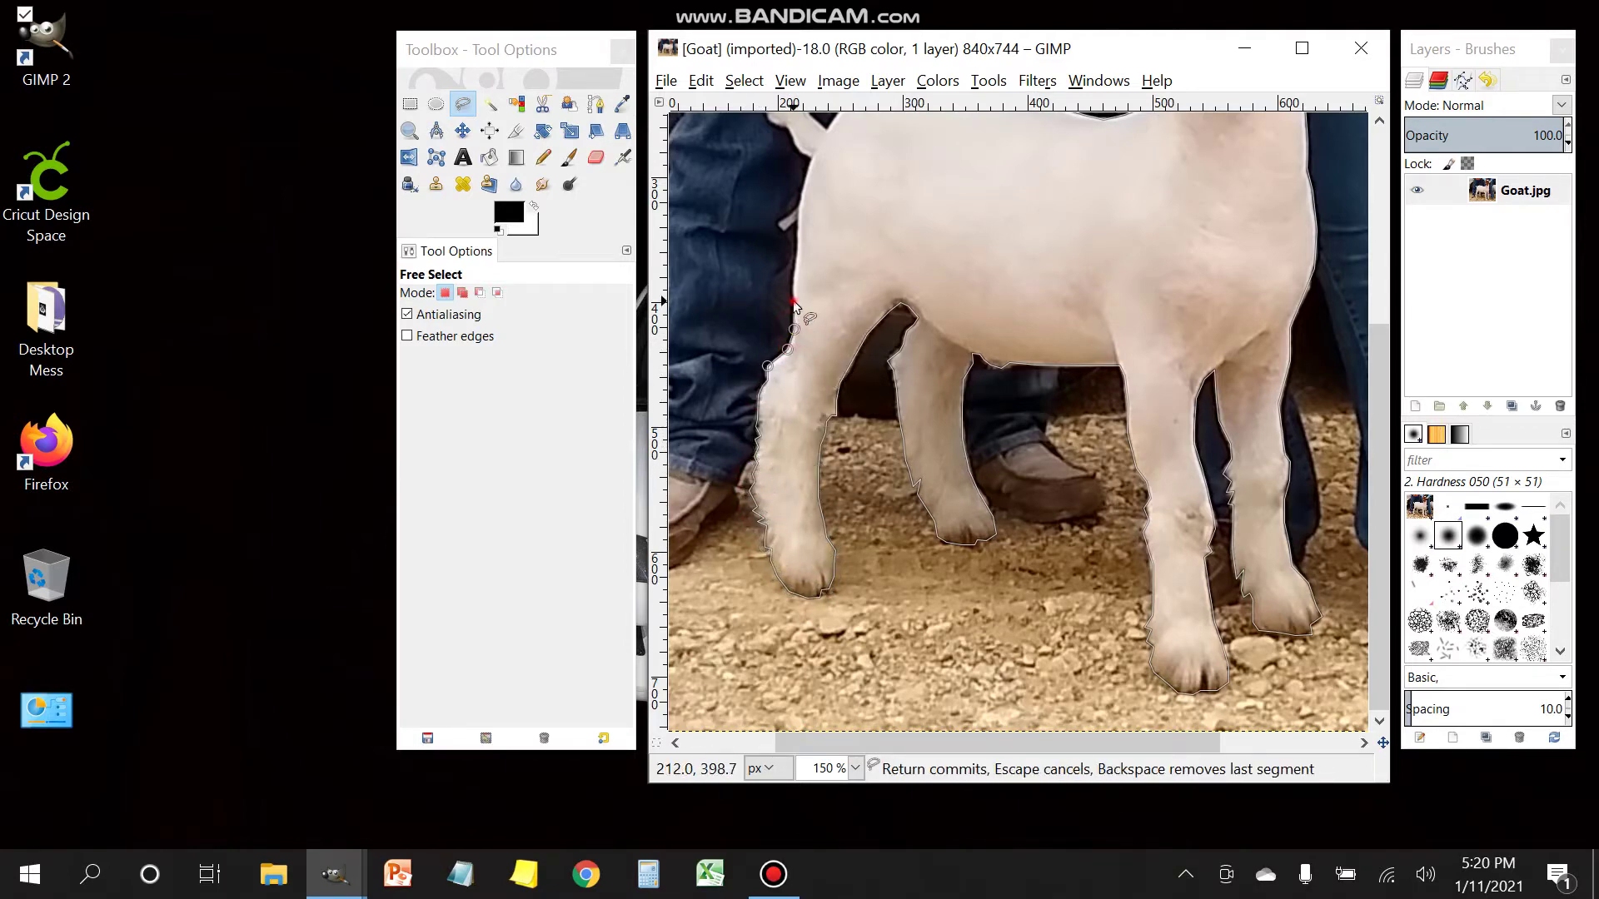
pyautogui.click(794, 282)
pyautogui.click(795, 254)
pyautogui.click(798, 229)
# Step: Trace around the rump, tail tip and along the back, then close and commit the selection
pyautogui.scroll(3, 799, 229)
pyautogui.click(813, 314)
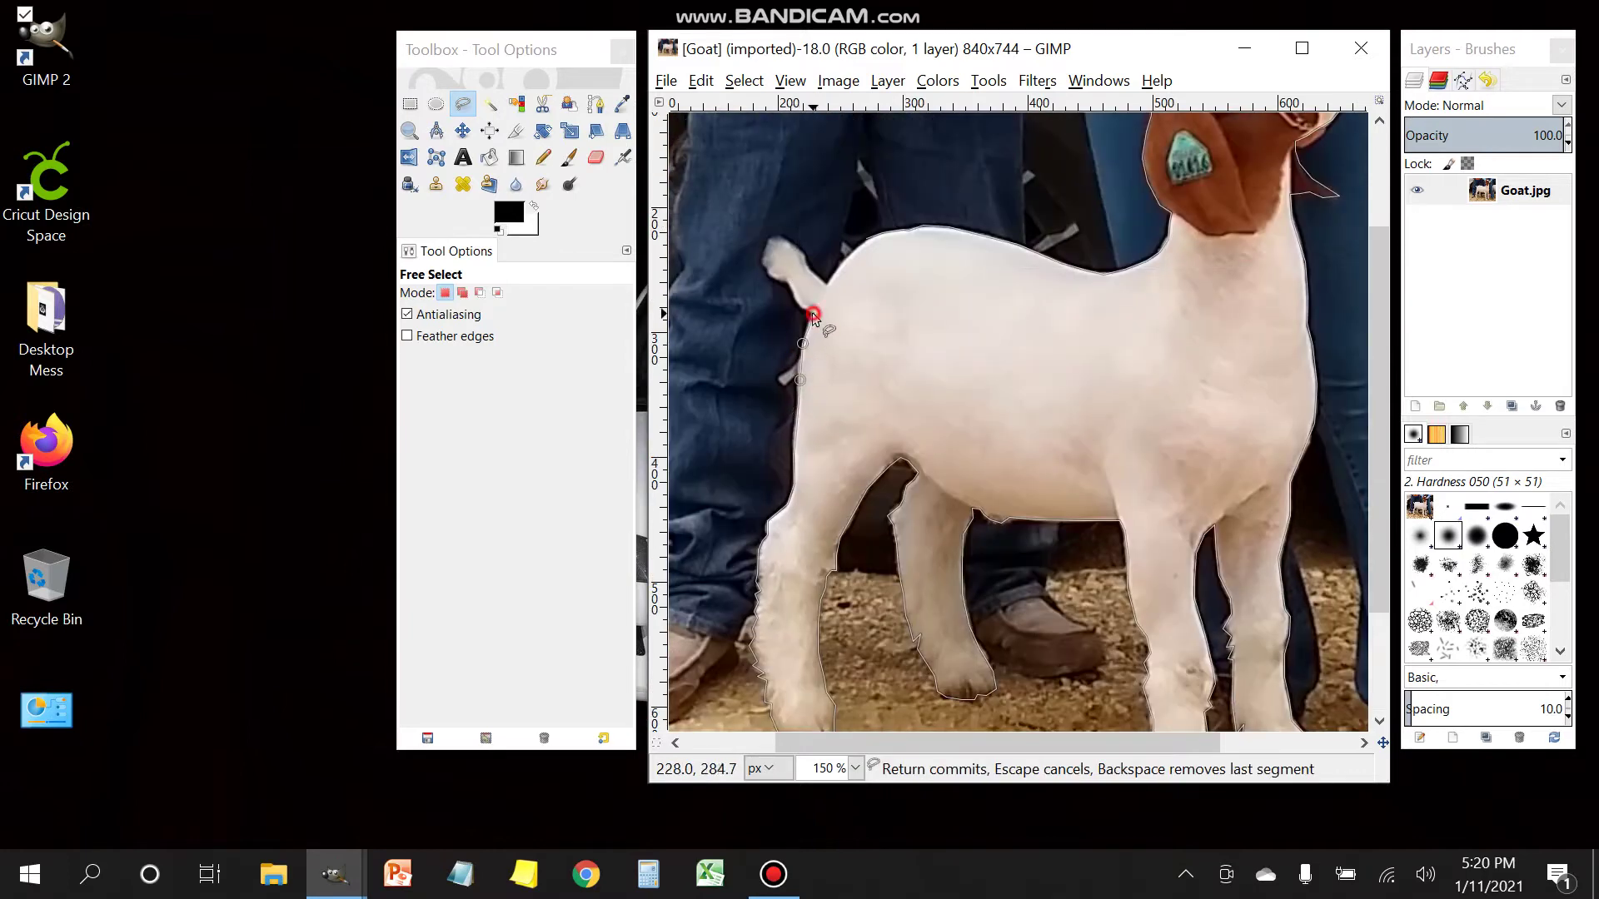
pyautogui.click(799, 304)
pyautogui.click(787, 290)
pyautogui.click(776, 276)
pyautogui.click(766, 265)
pyautogui.click(783, 237)
pyautogui.click(798, 244)
pyautogui.click(805, 264)
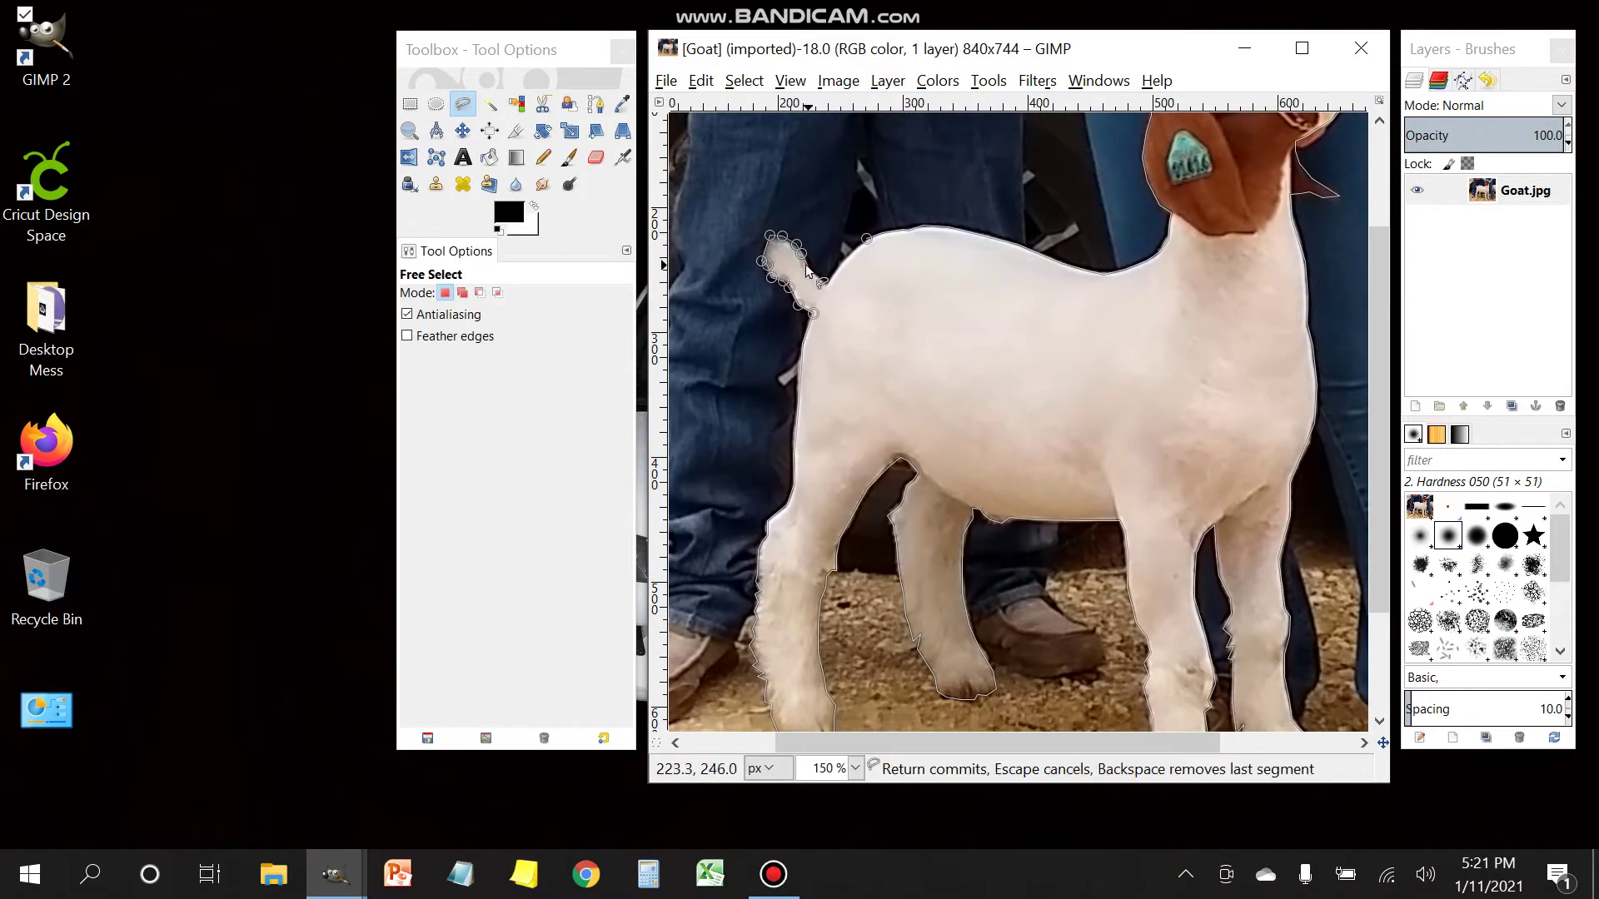
pyautogui.click(824, 283)
pyautogui.click(836, 269)
pyautogui.click(867, 239)
pyautogui.click(883, 234)
pyautogui.click(906, 230)
pyautogui.doubleClick(850, 261)
pyautogui.click(957, 495)
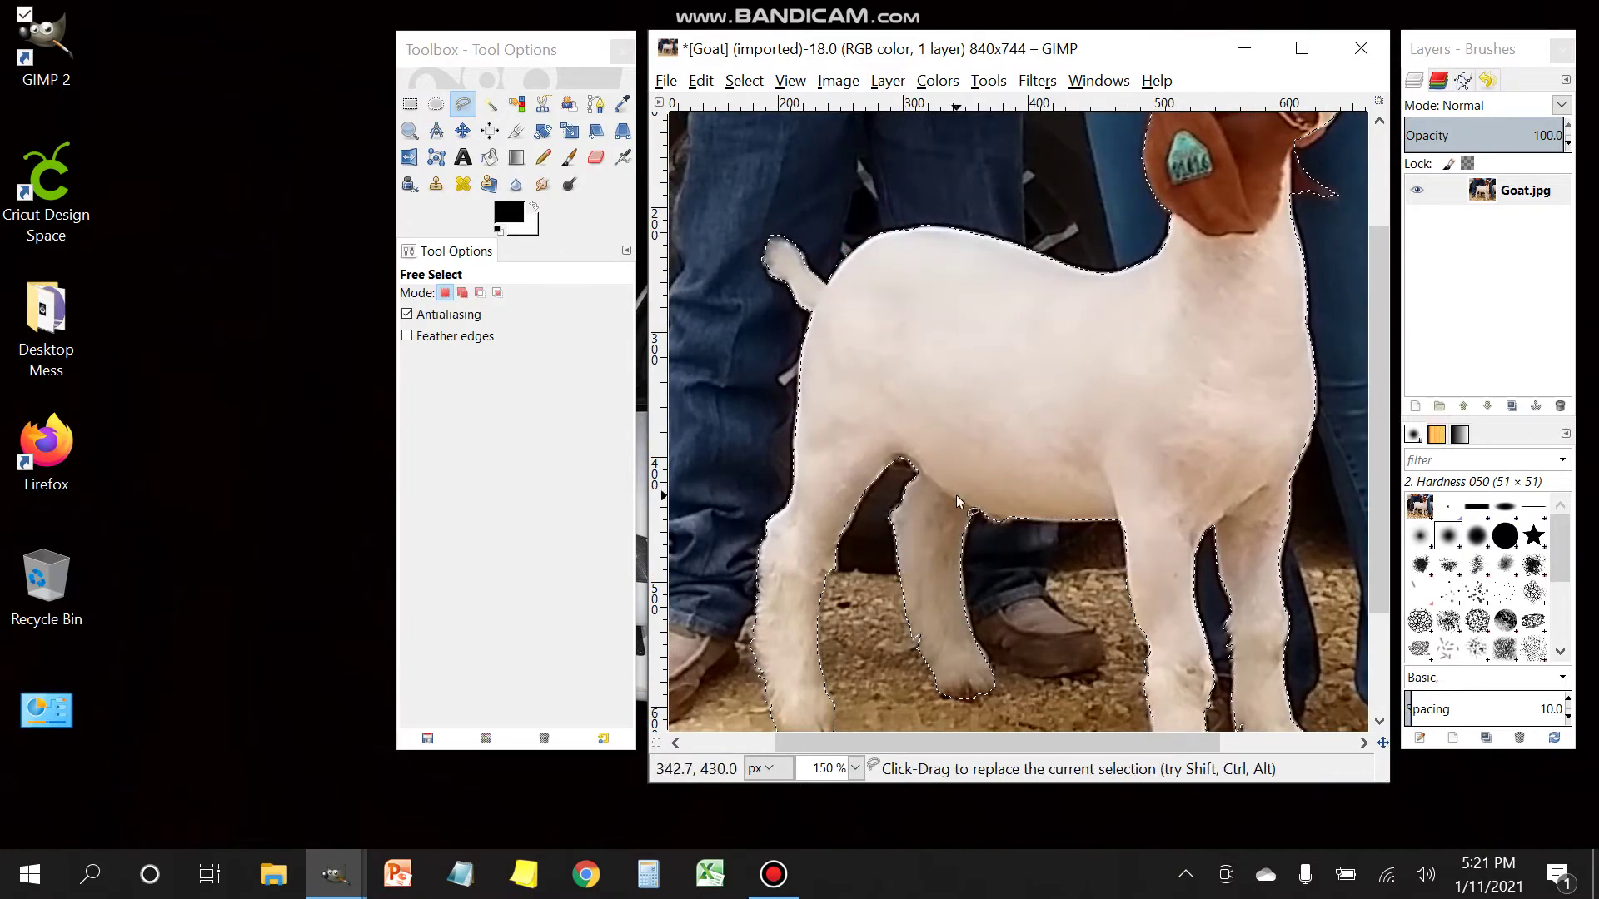
pyautogui.scroll(-2, 1141, 325)
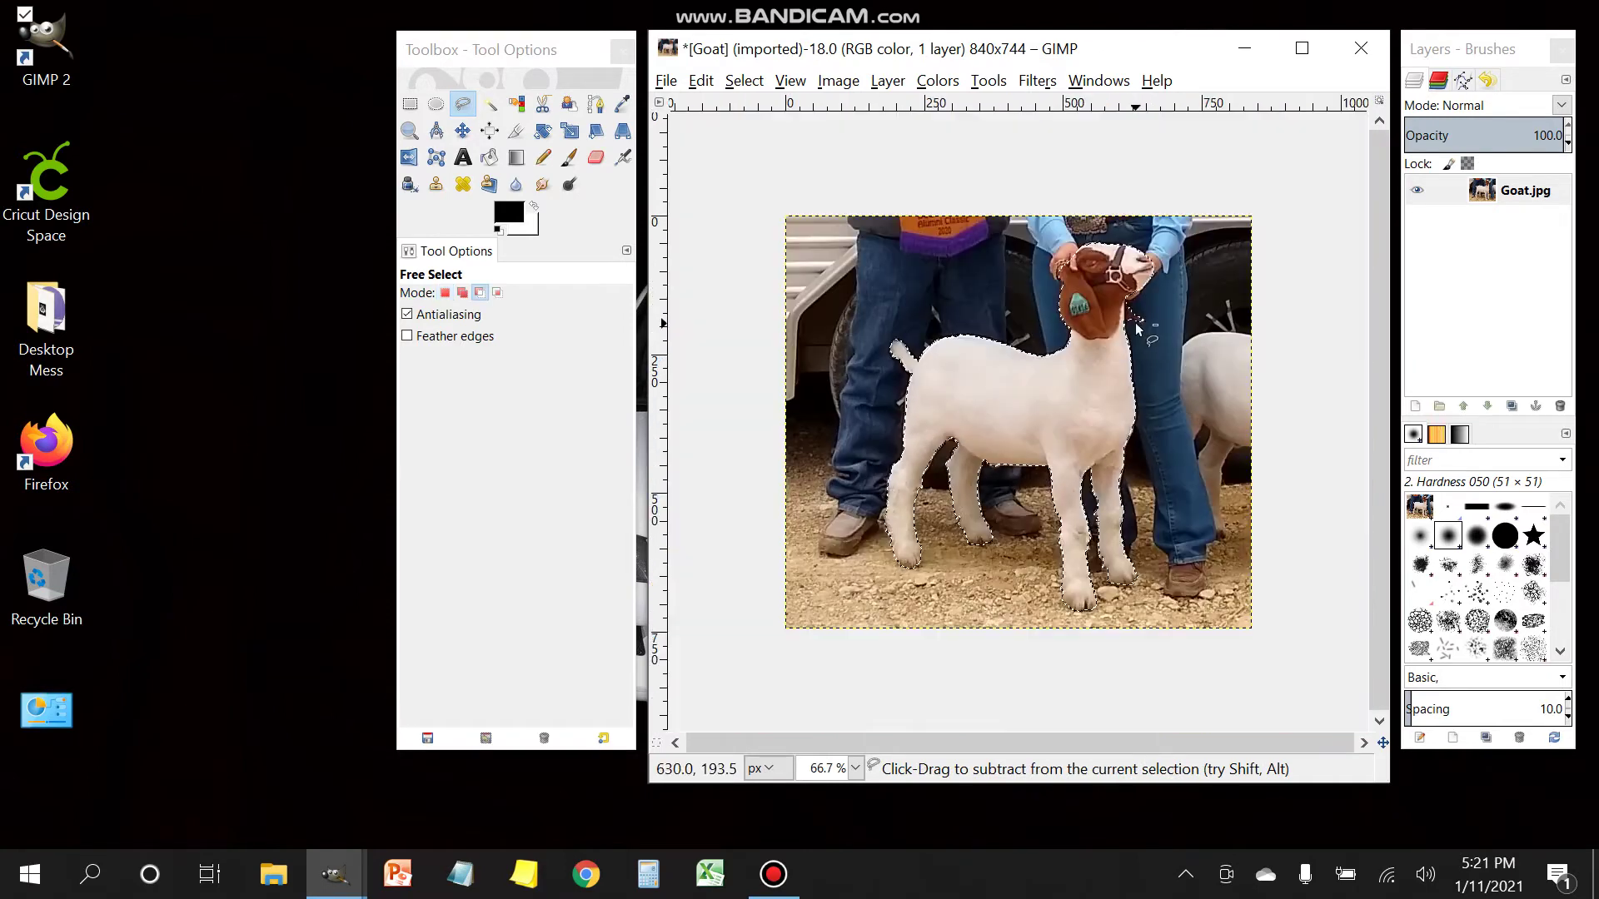
pyautogui.scroll(1, 1139, 320)
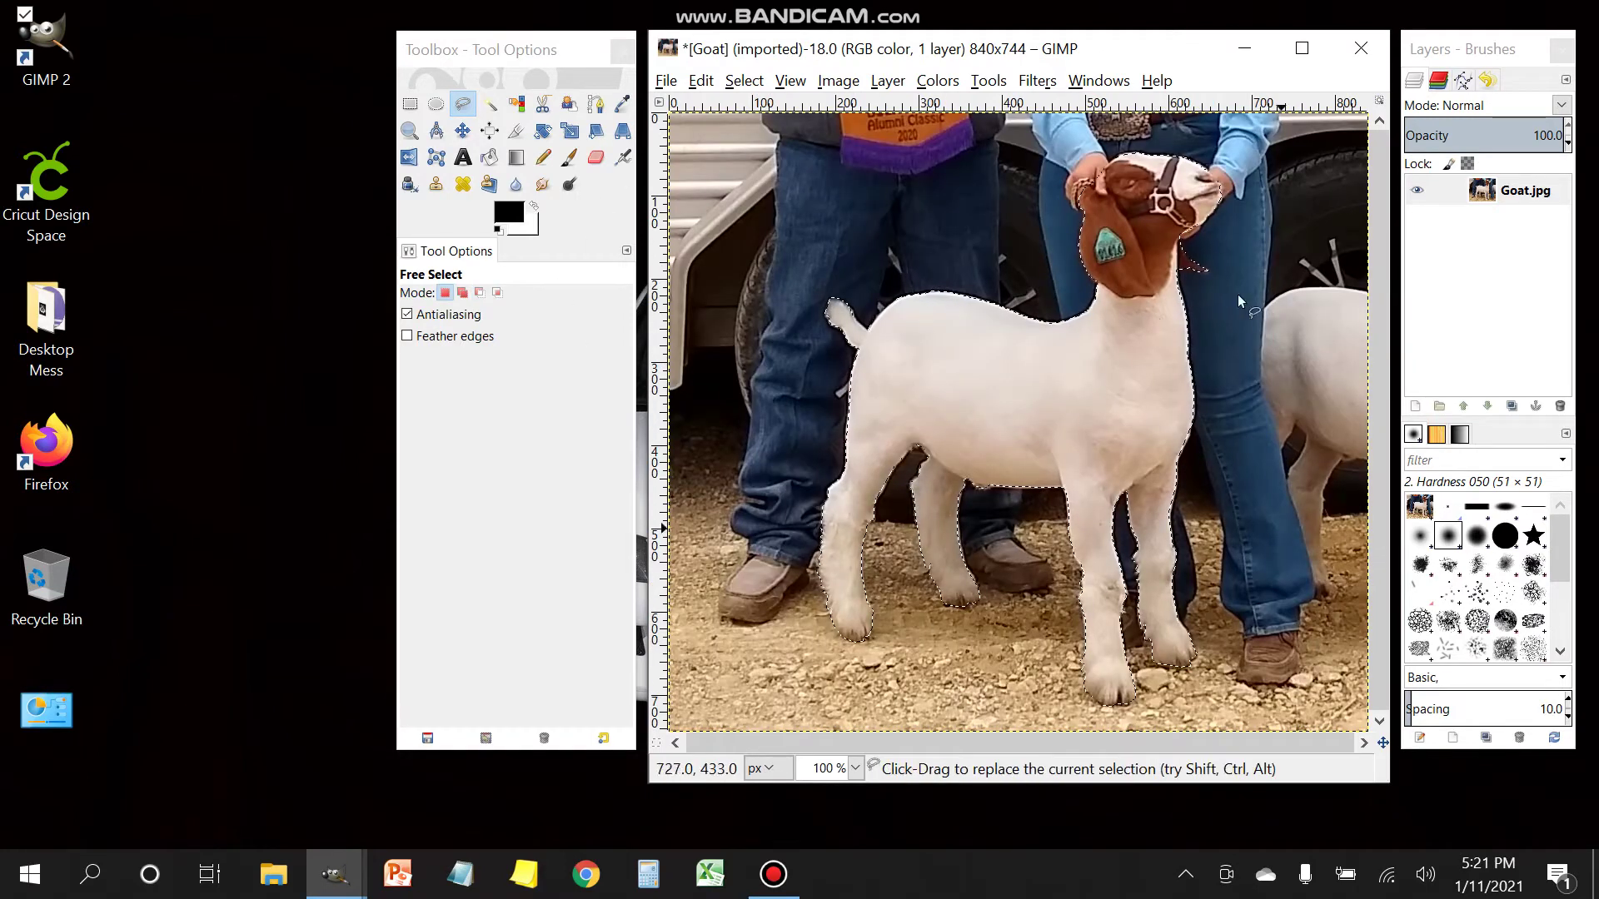
# Step: Copy the selected goat to the clipboard
pyautogui.click(743, 81)
pyautogui.moveTo(702, 81)
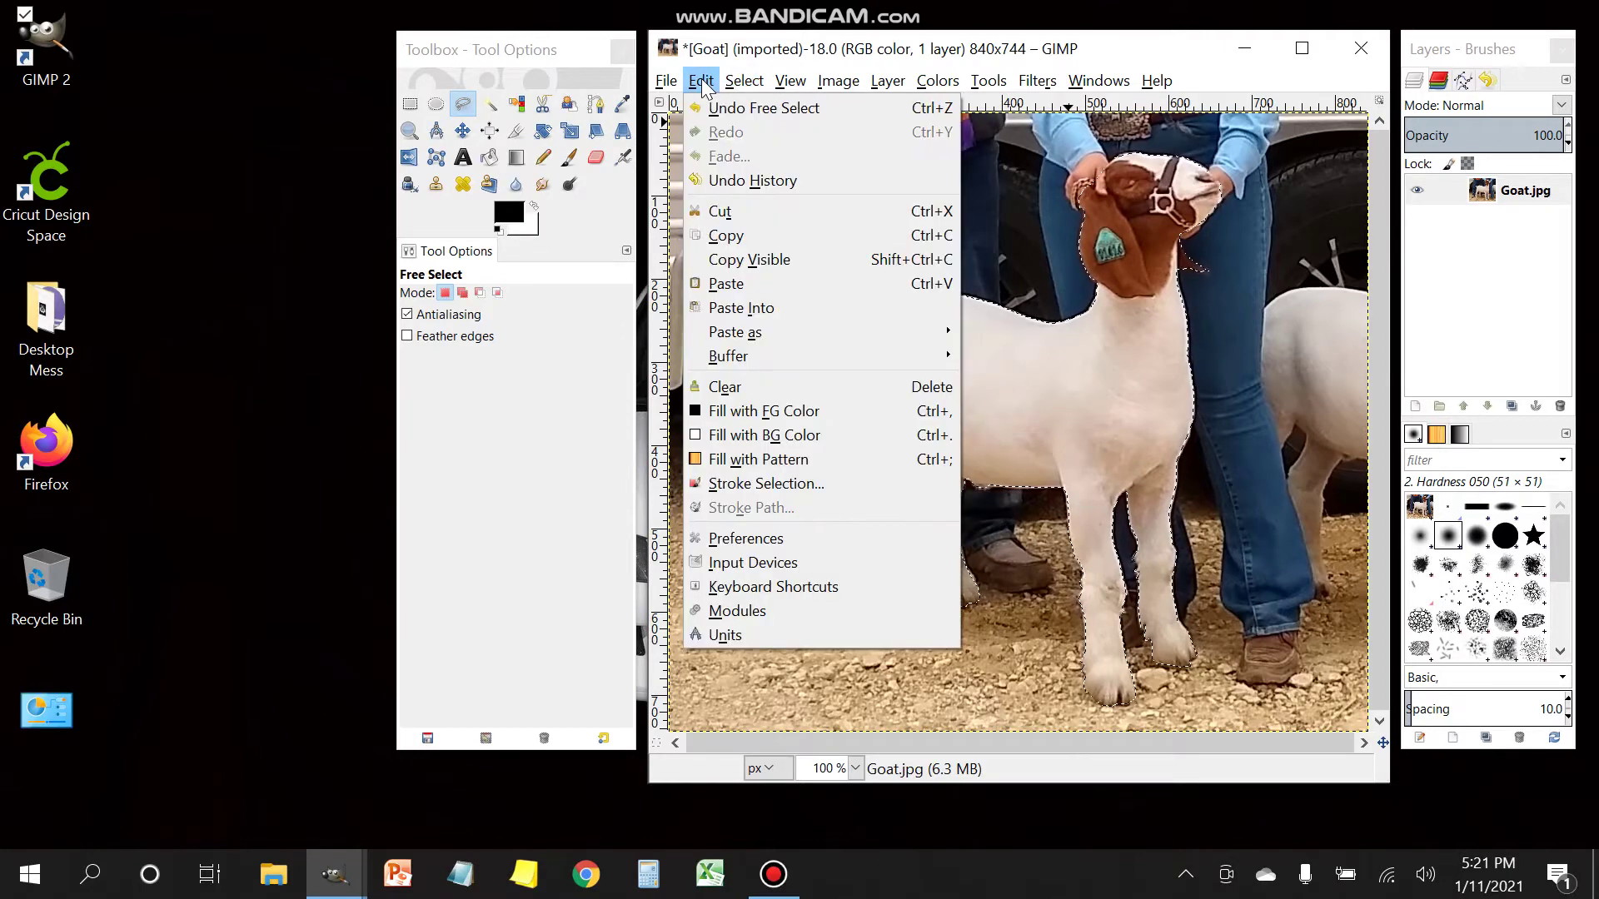
pyautogui.click(727, 239)
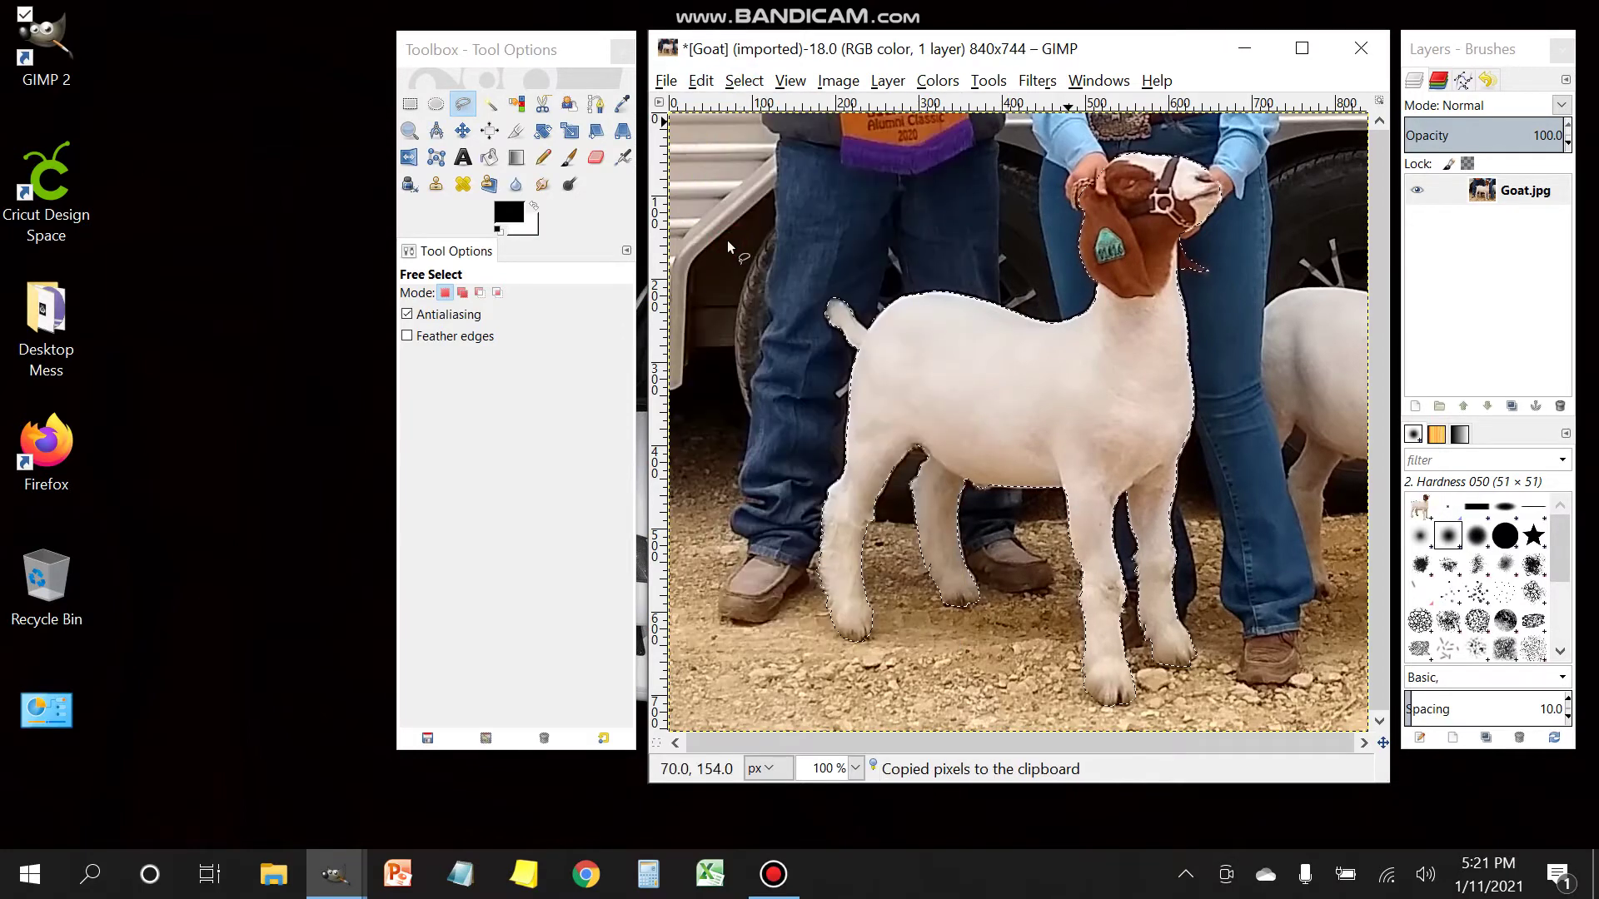
# Step: Paste the goat as a new image and reposition and enlarge its window
pyautogui.click(702, 88)
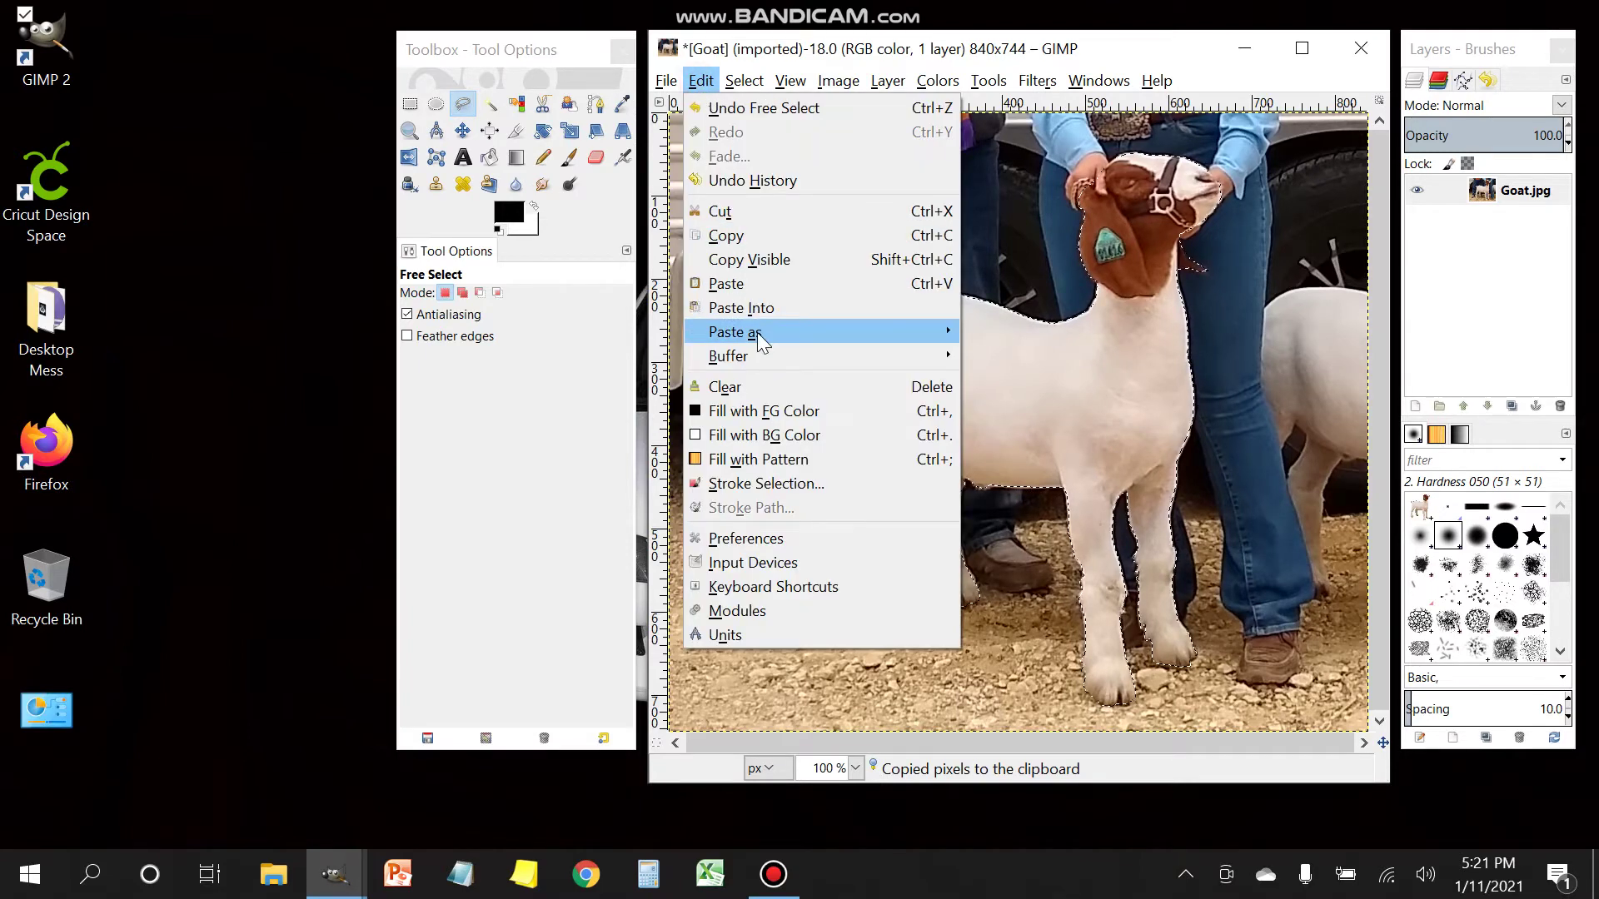
pyautogui.moveTo(761, 332)
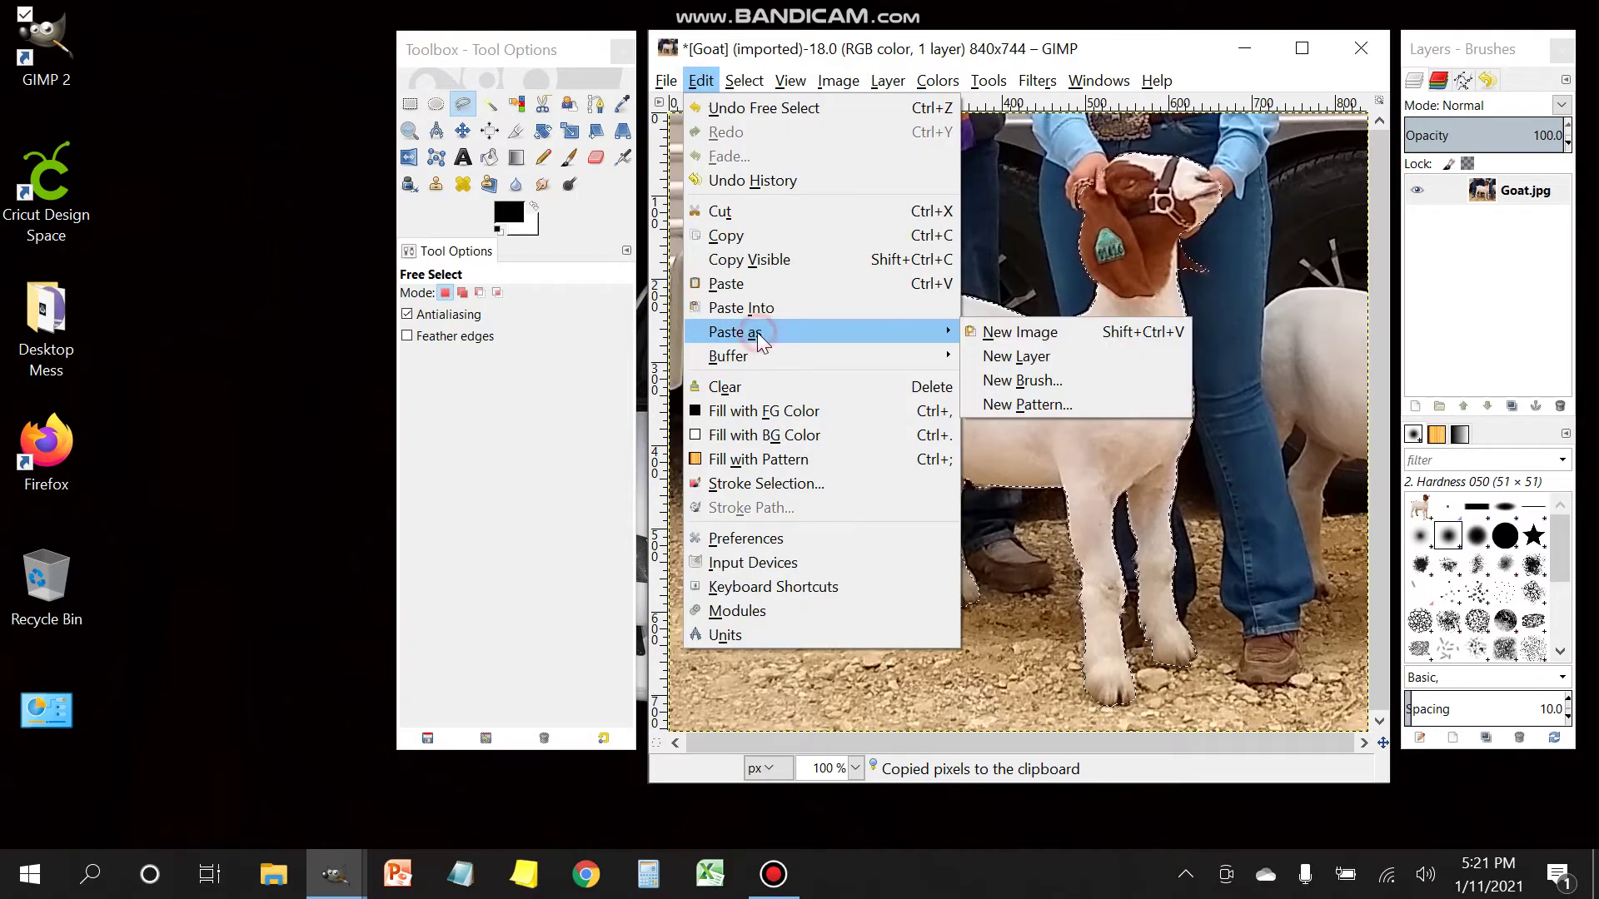
pyautogui.click(1083, 333)
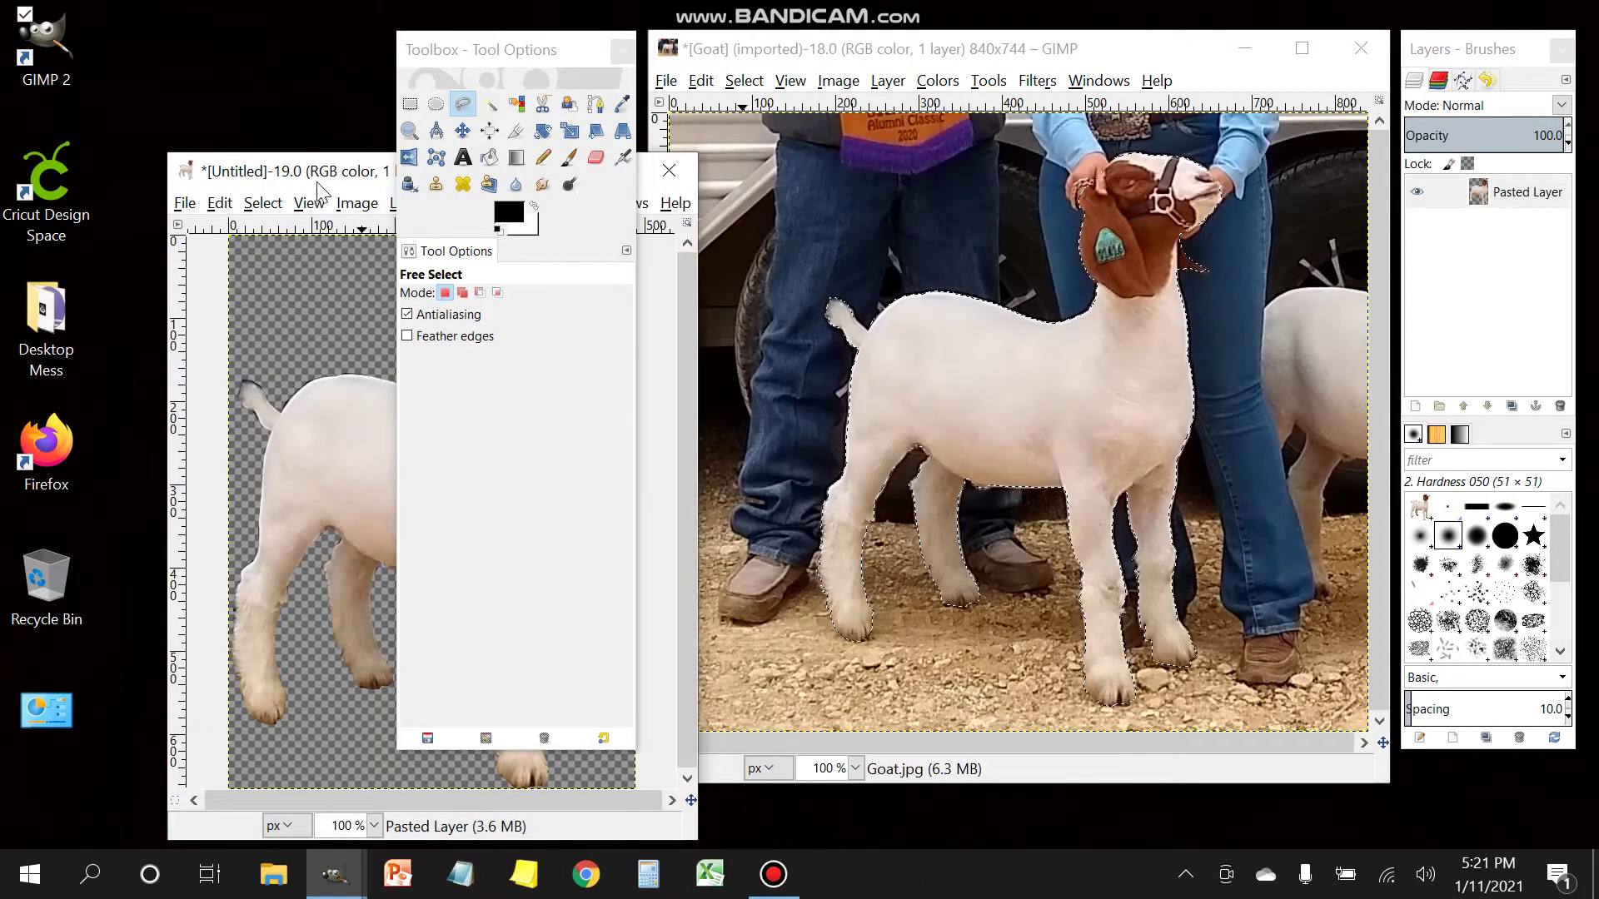
pyautogui.moveTo(316, 177); pyautogui.dragTo(796, 64)
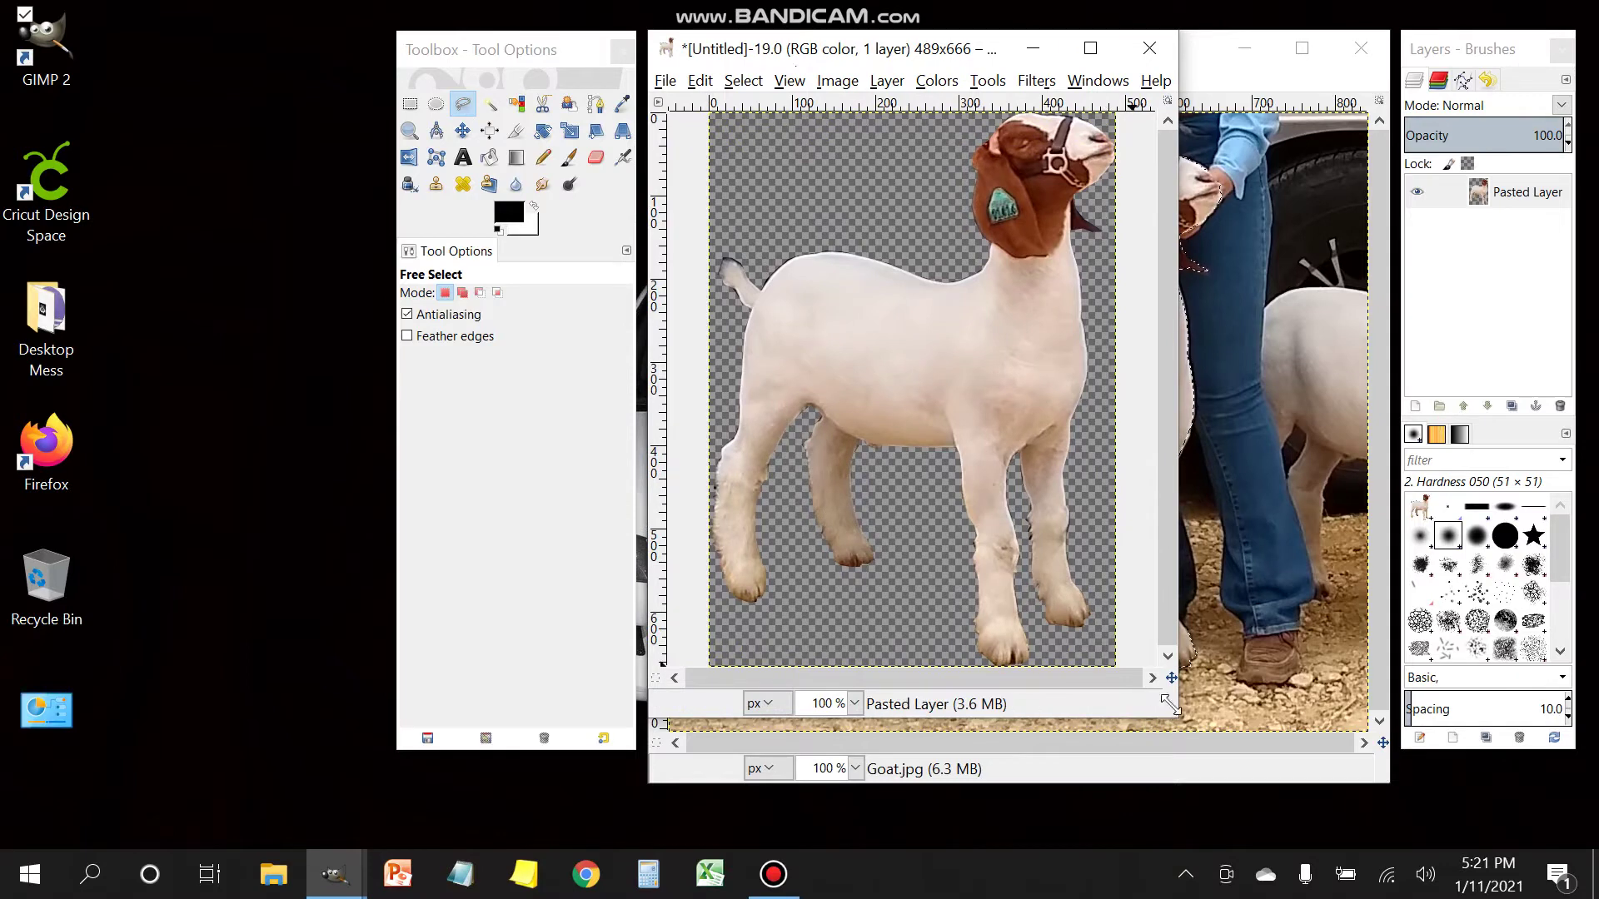
pyautogui.moveTo(1166, 714); pyautogui.dragTo(1381, 781)
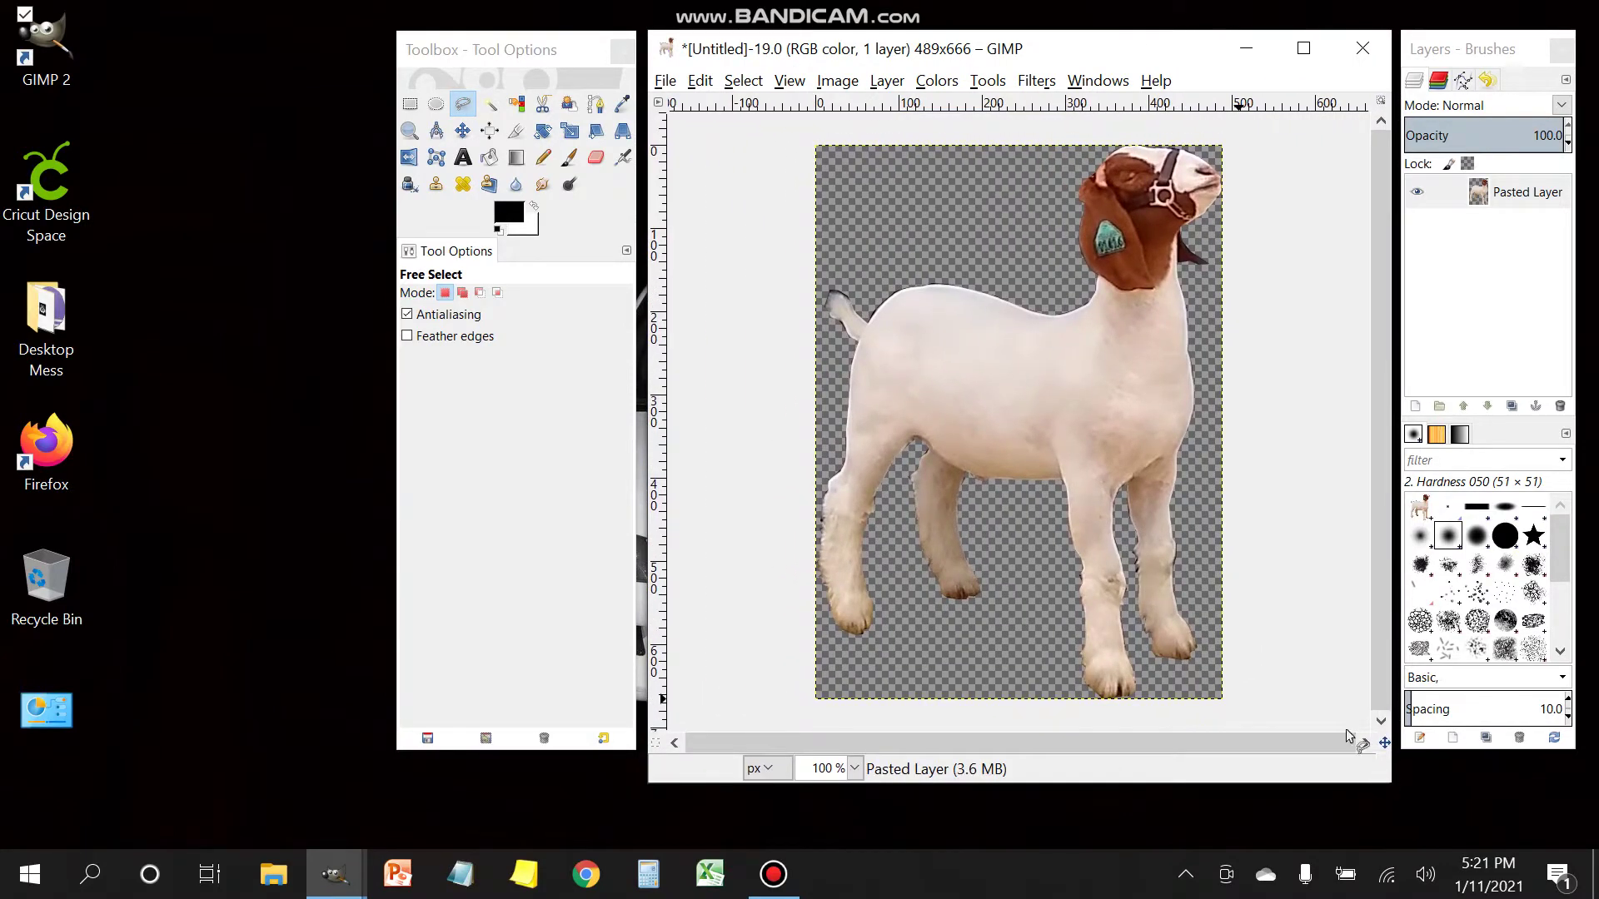
# Step: Use Colors > Levels to drop the white output level to 0, making the goat solid black
pyautogui.click(936, 83)
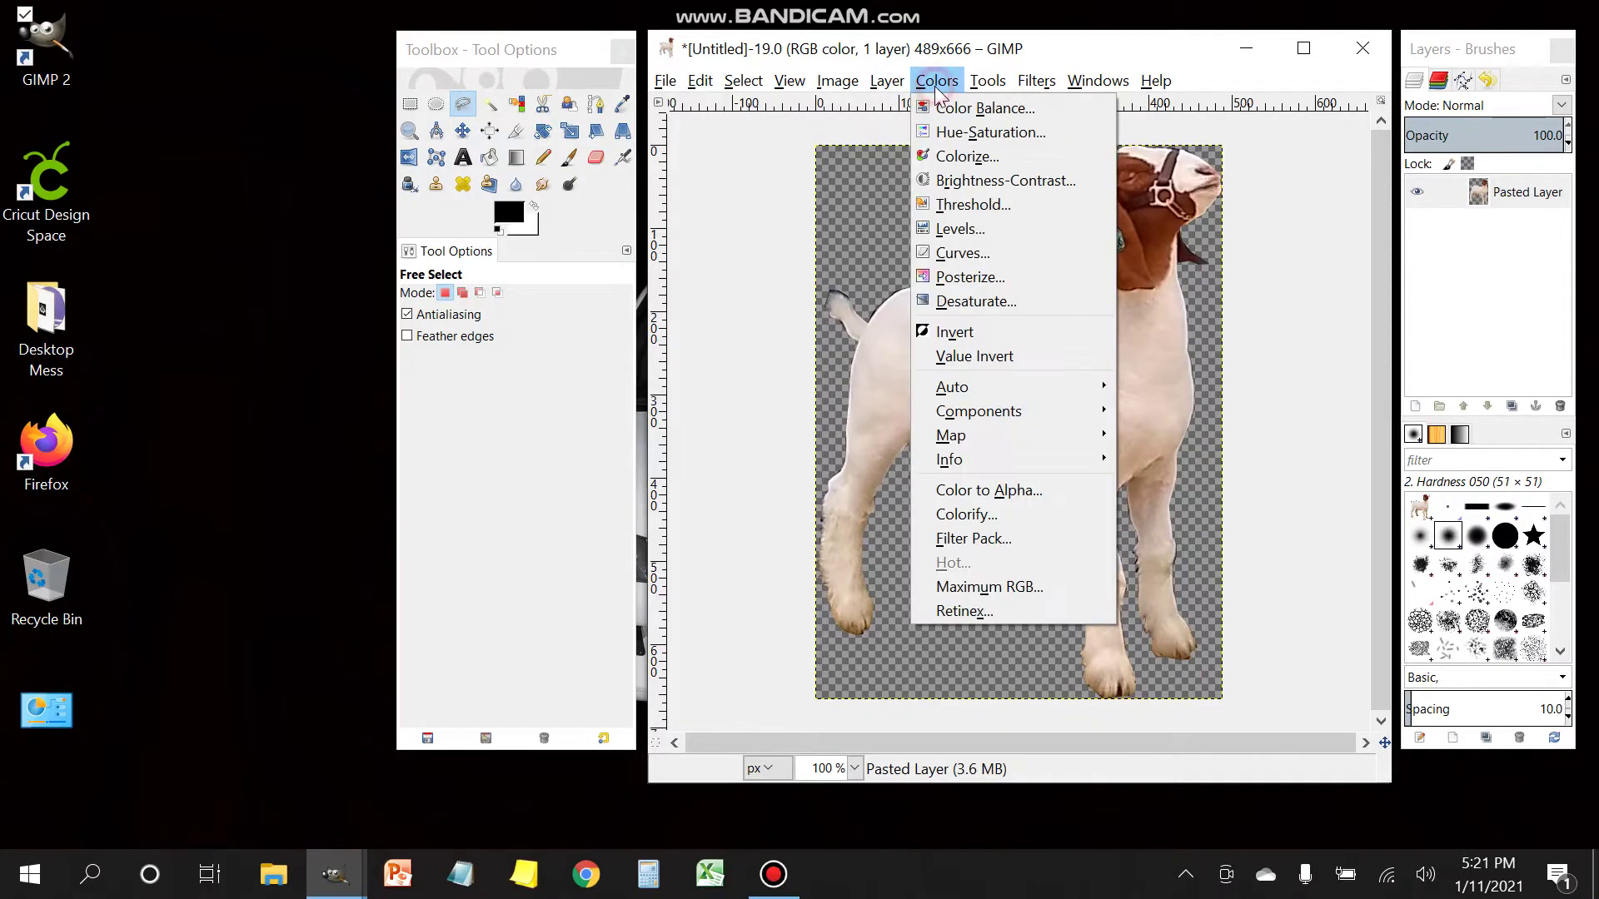
pyautogui.click(959, 234)
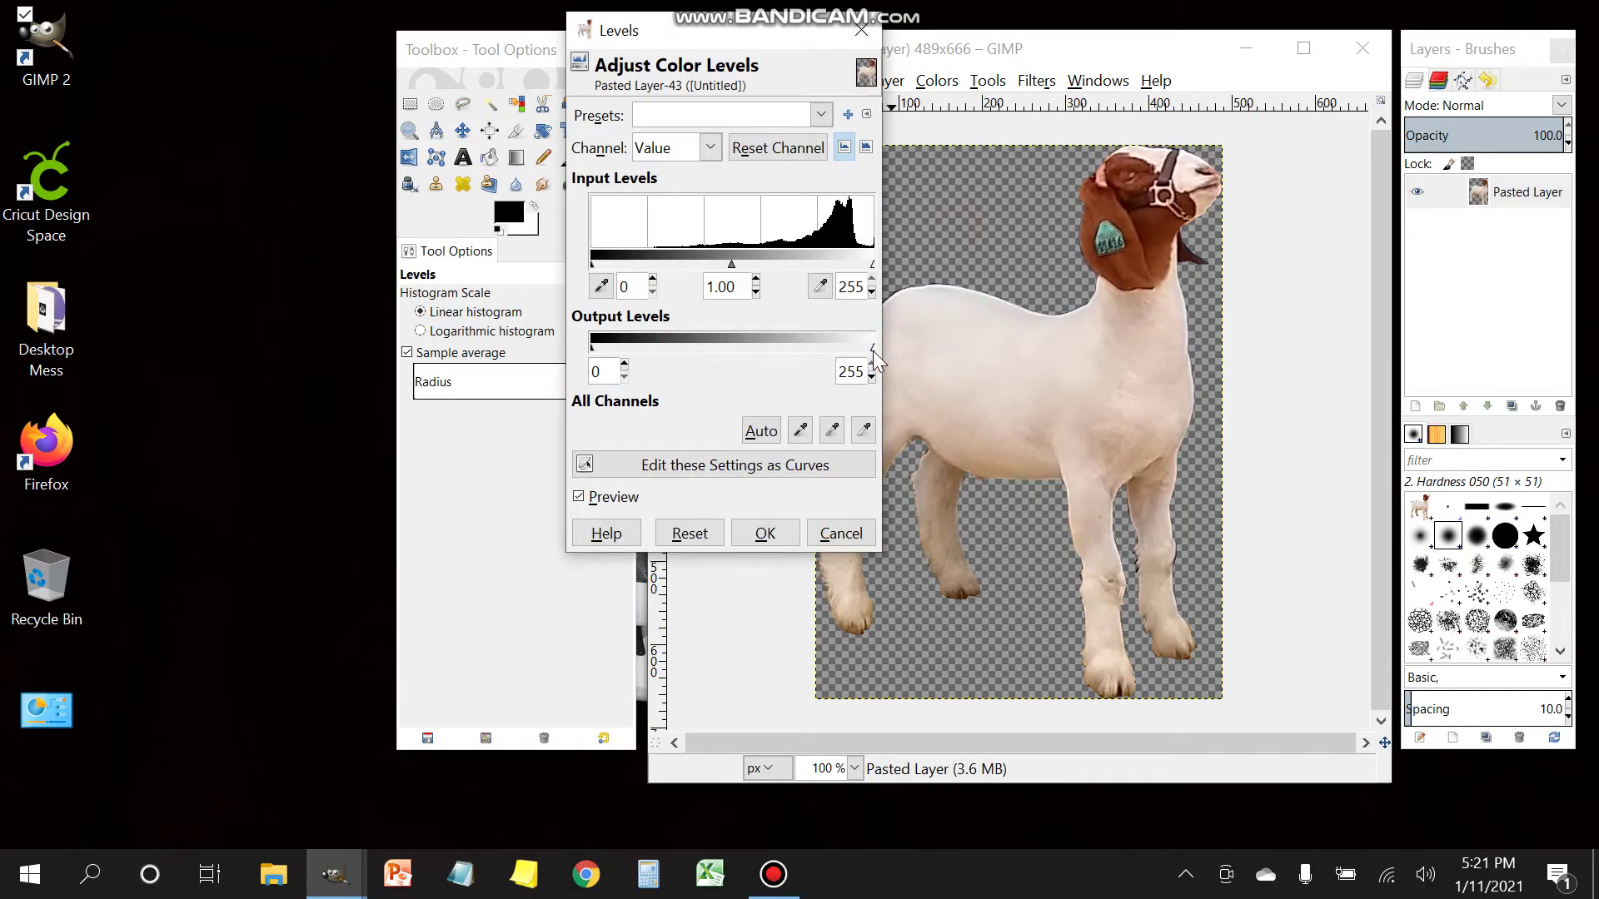
pyautogui.moveTo(873, 353); pyautogui.dragTo(583, 350)
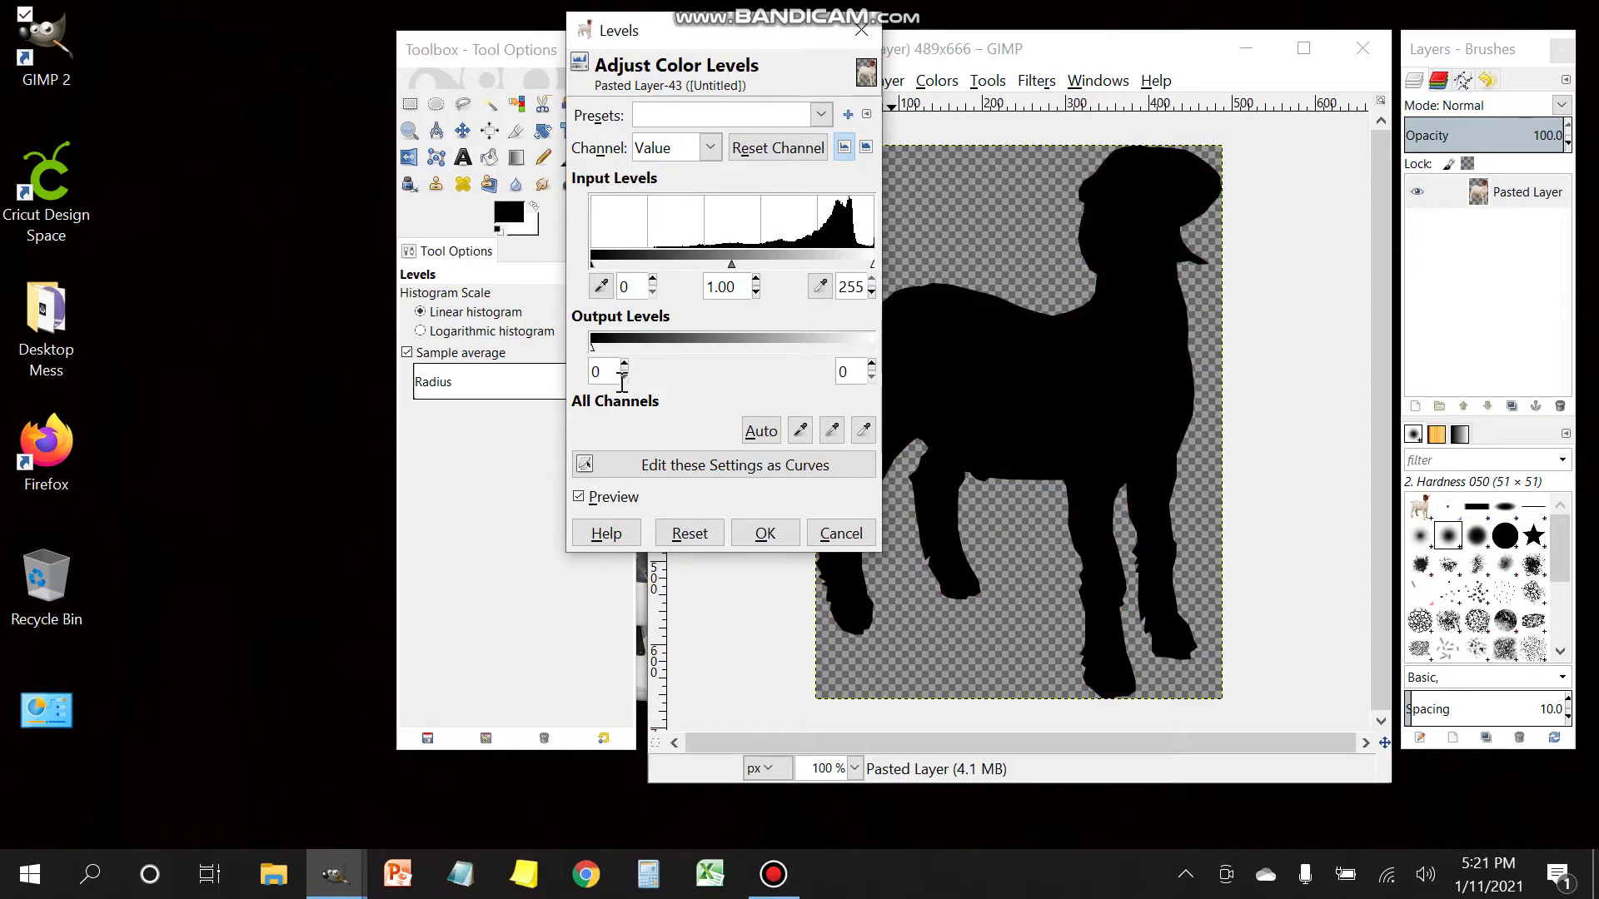
pyautogui.click(764, 534)
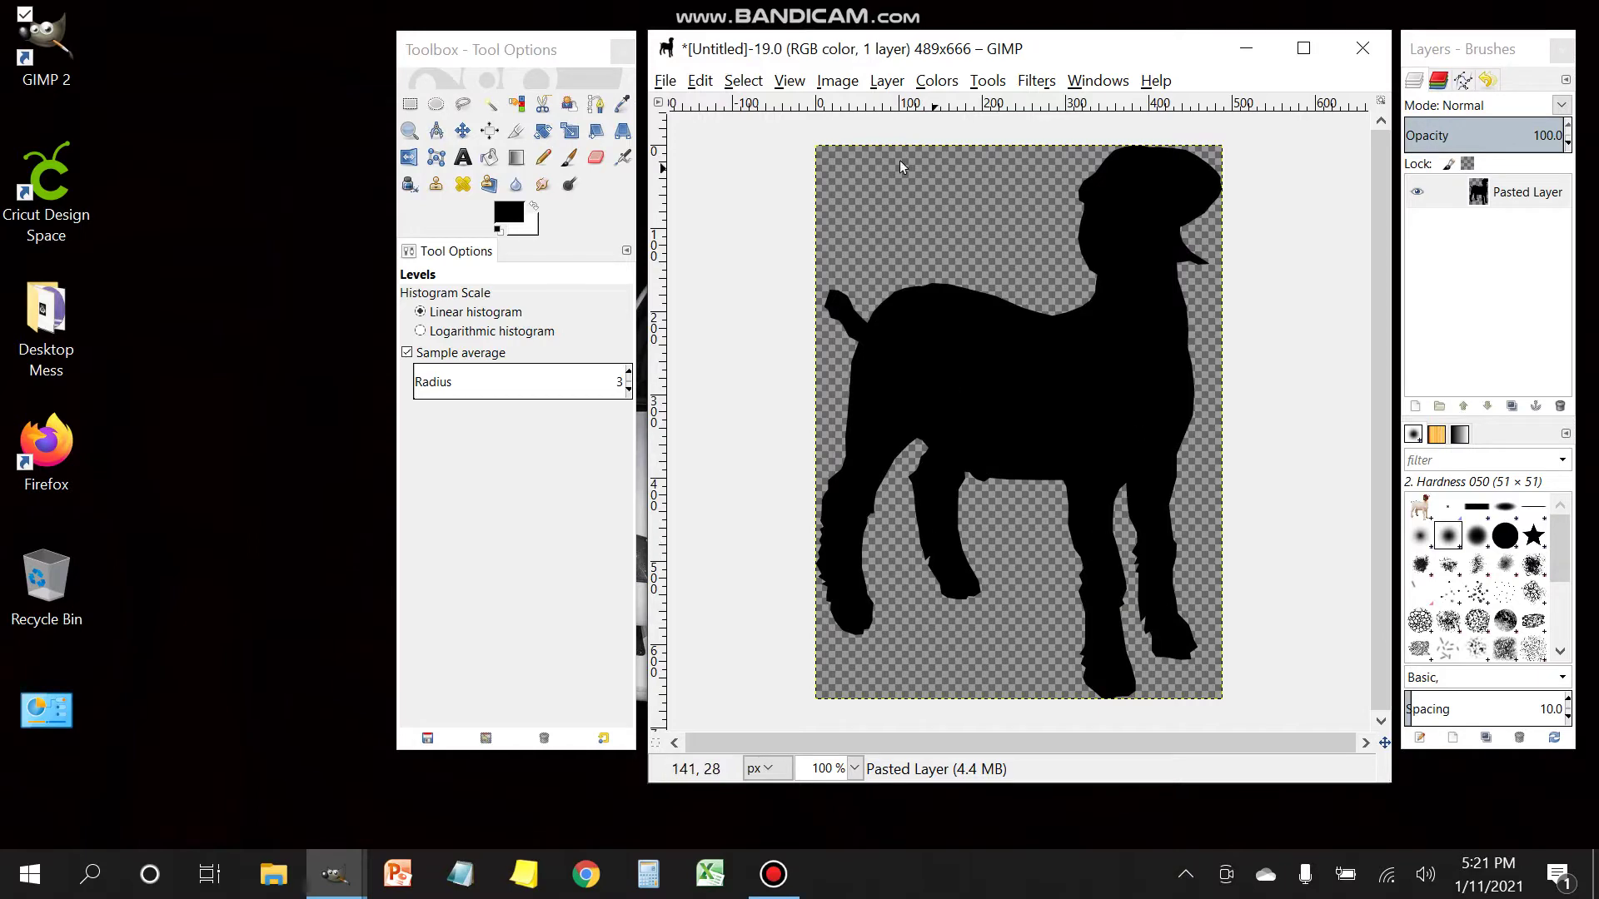
# Step: Start exporting the goat silhouette and rename the export file to Goat
pyautogui.click(665, 81)
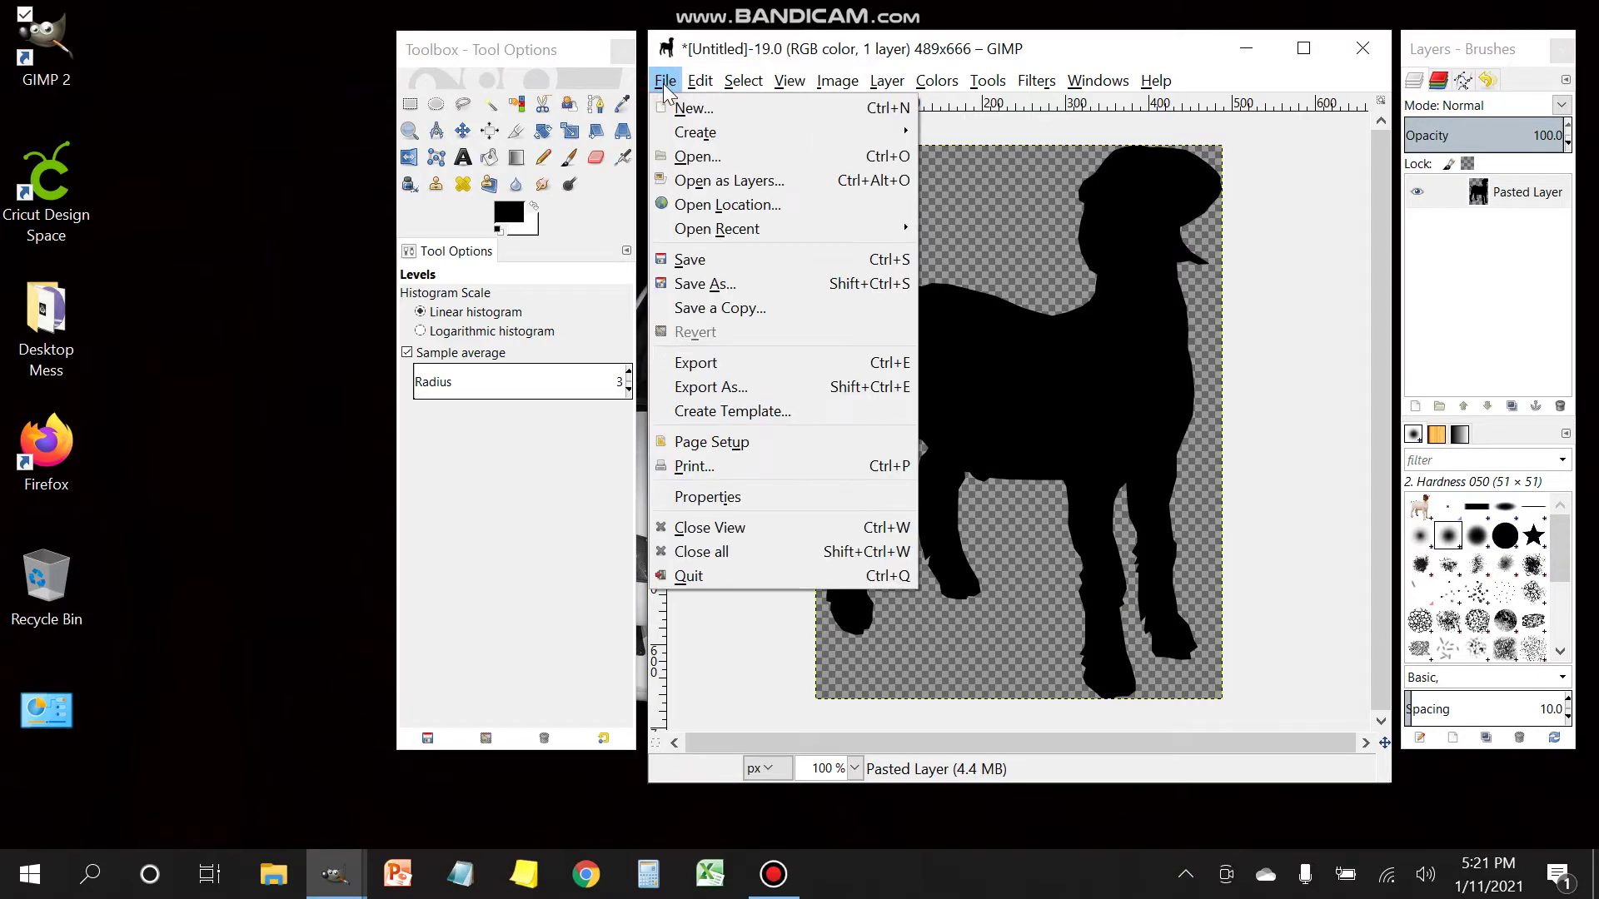
pyautogui.click(698, 387)
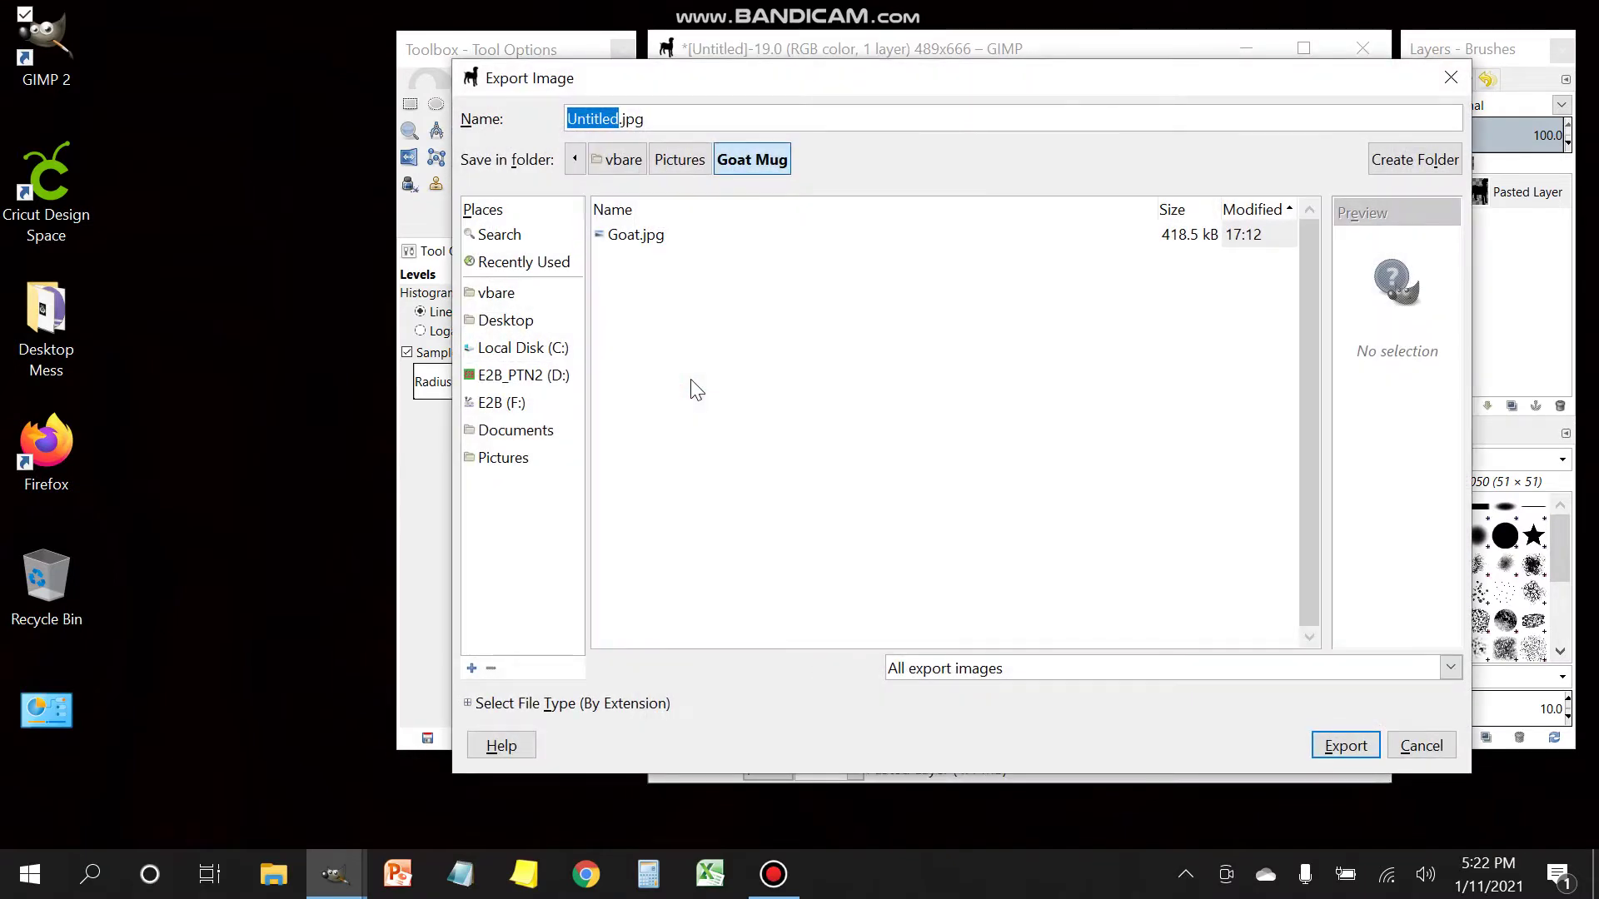
pyautogui.click(619, 123)
pyautogui.moveTo(618, 121); pyautogui.dragTo(552, 117)
pyautogui.write('Goat')
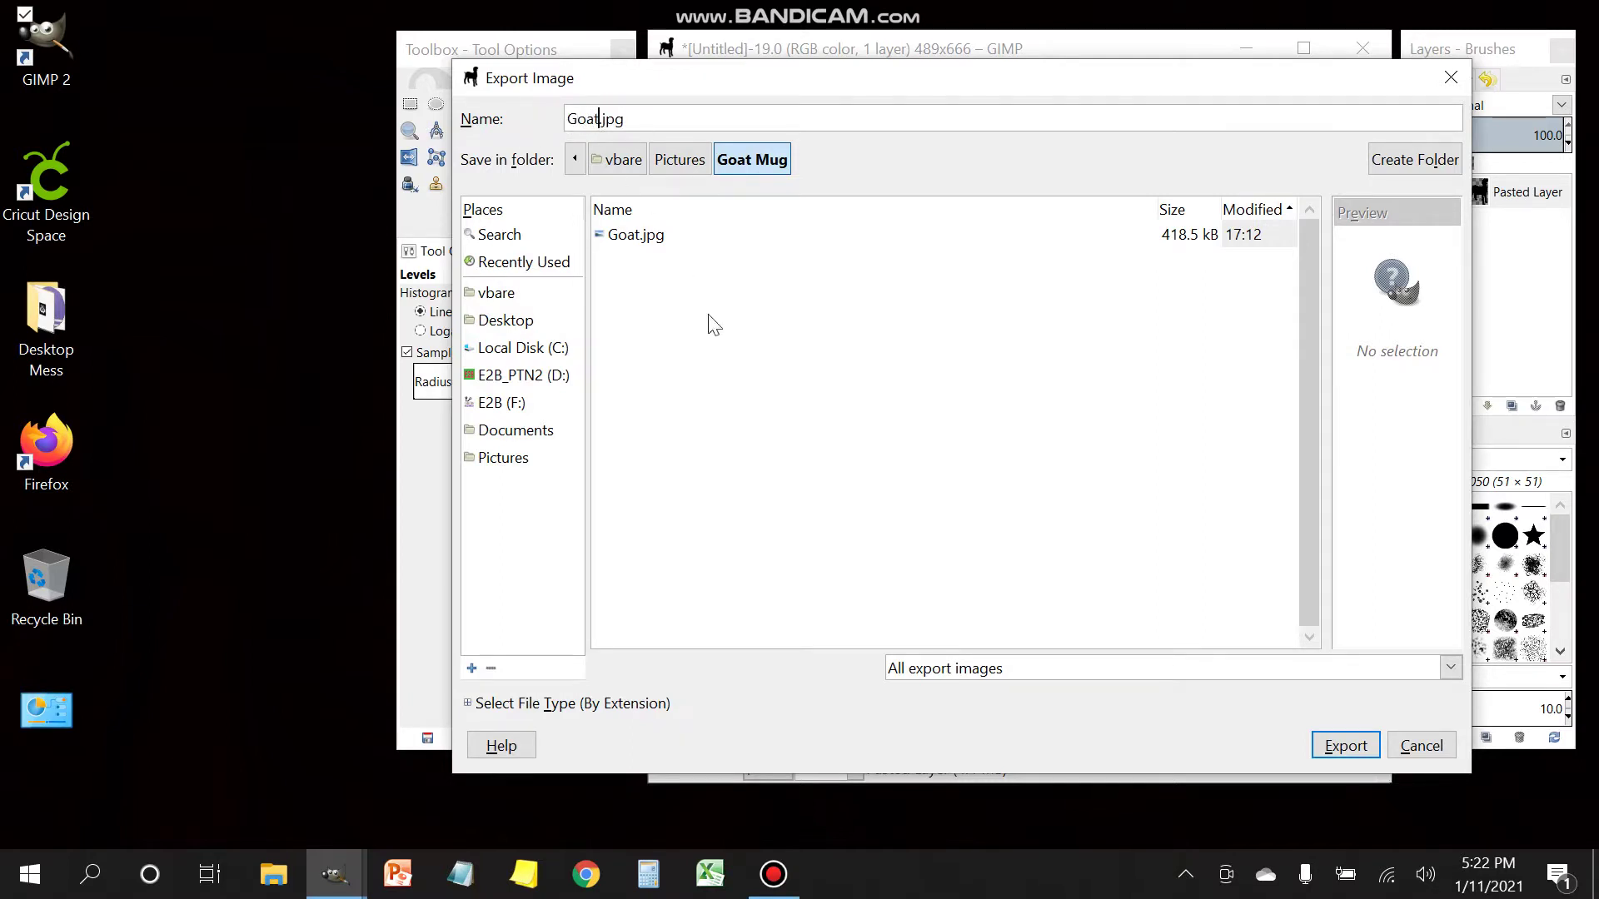
# Step: Choose PNG image as the file type and export Goat.png with the default PNG options
pyautogui.click(573, 704)
pyautogui.scroll(-3, 699, 624)
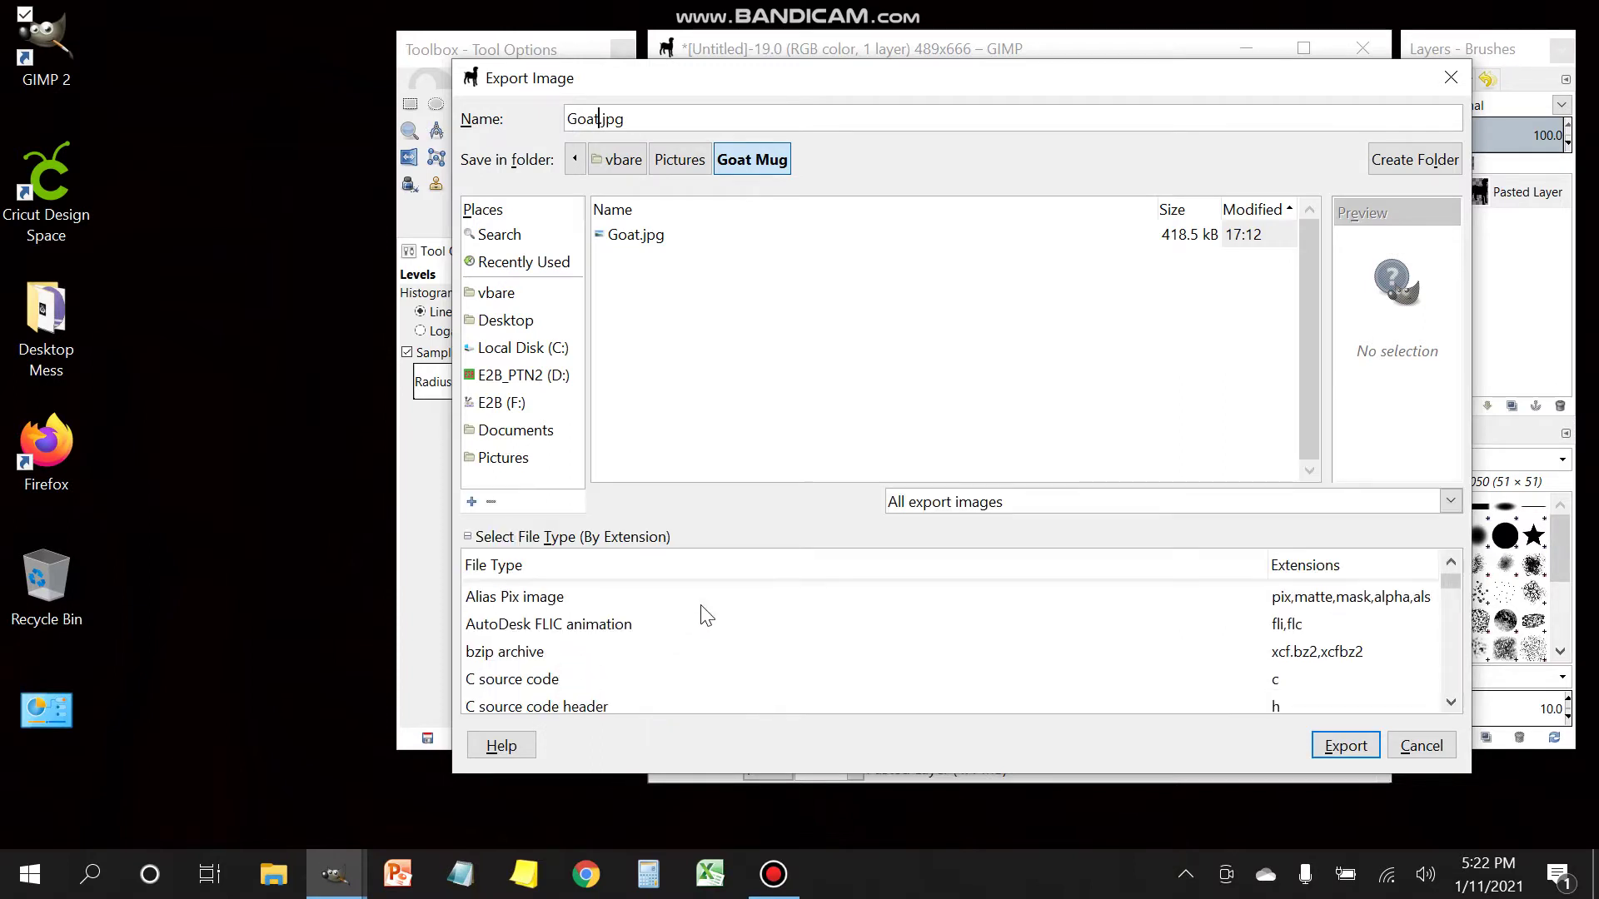
pyautogui.scroll(-8, 708, 617)
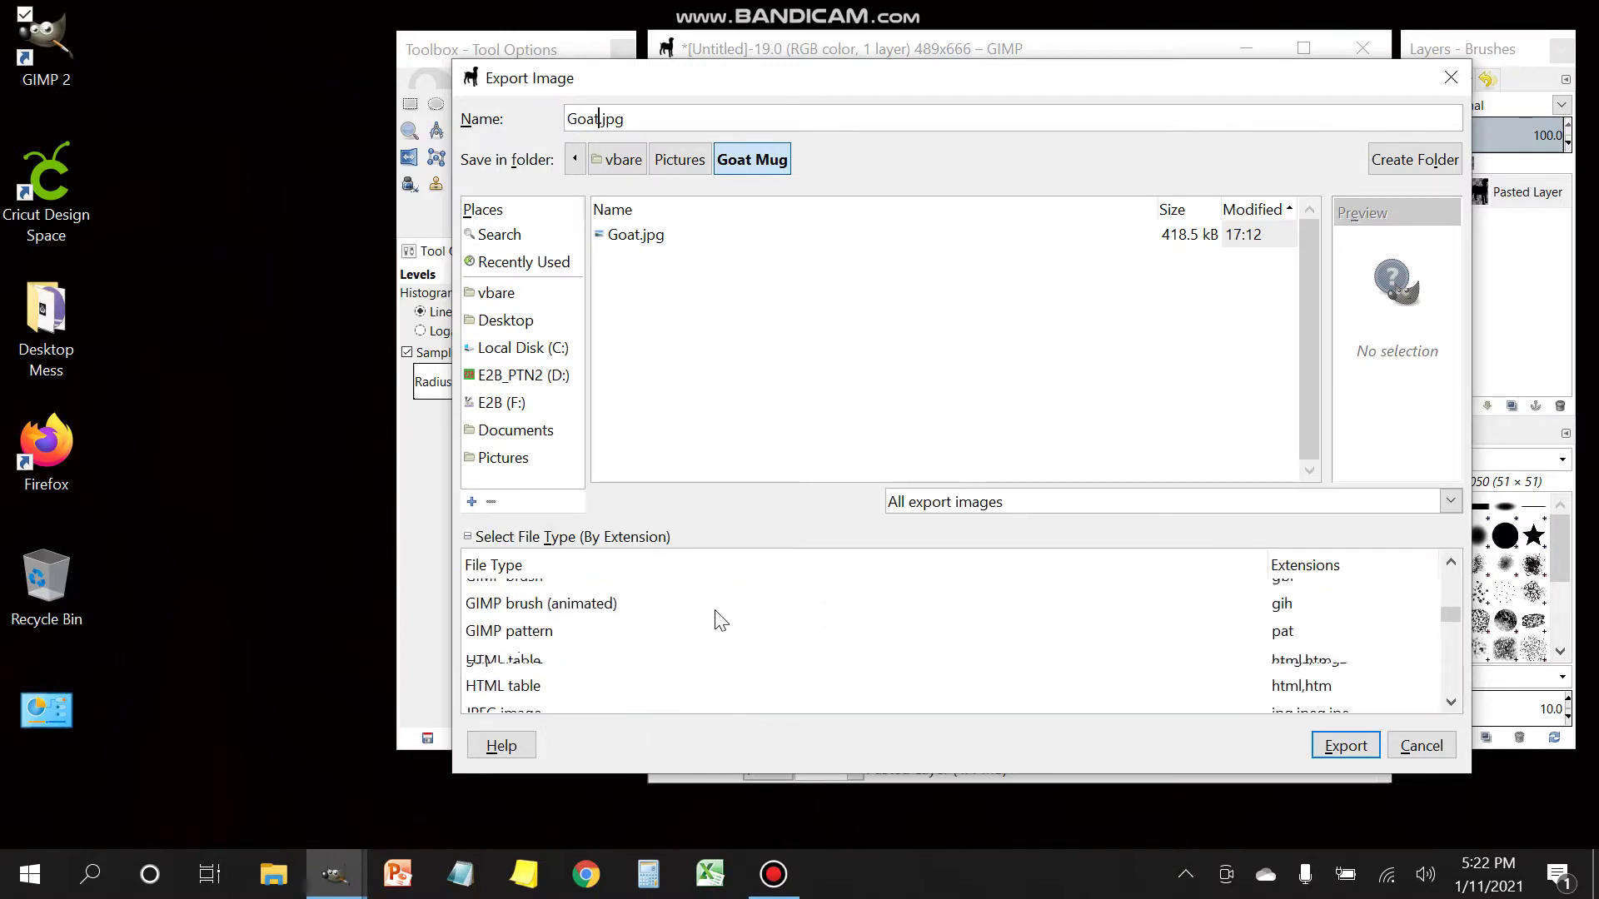
pyautogui.scroll(-5, 724, 621)
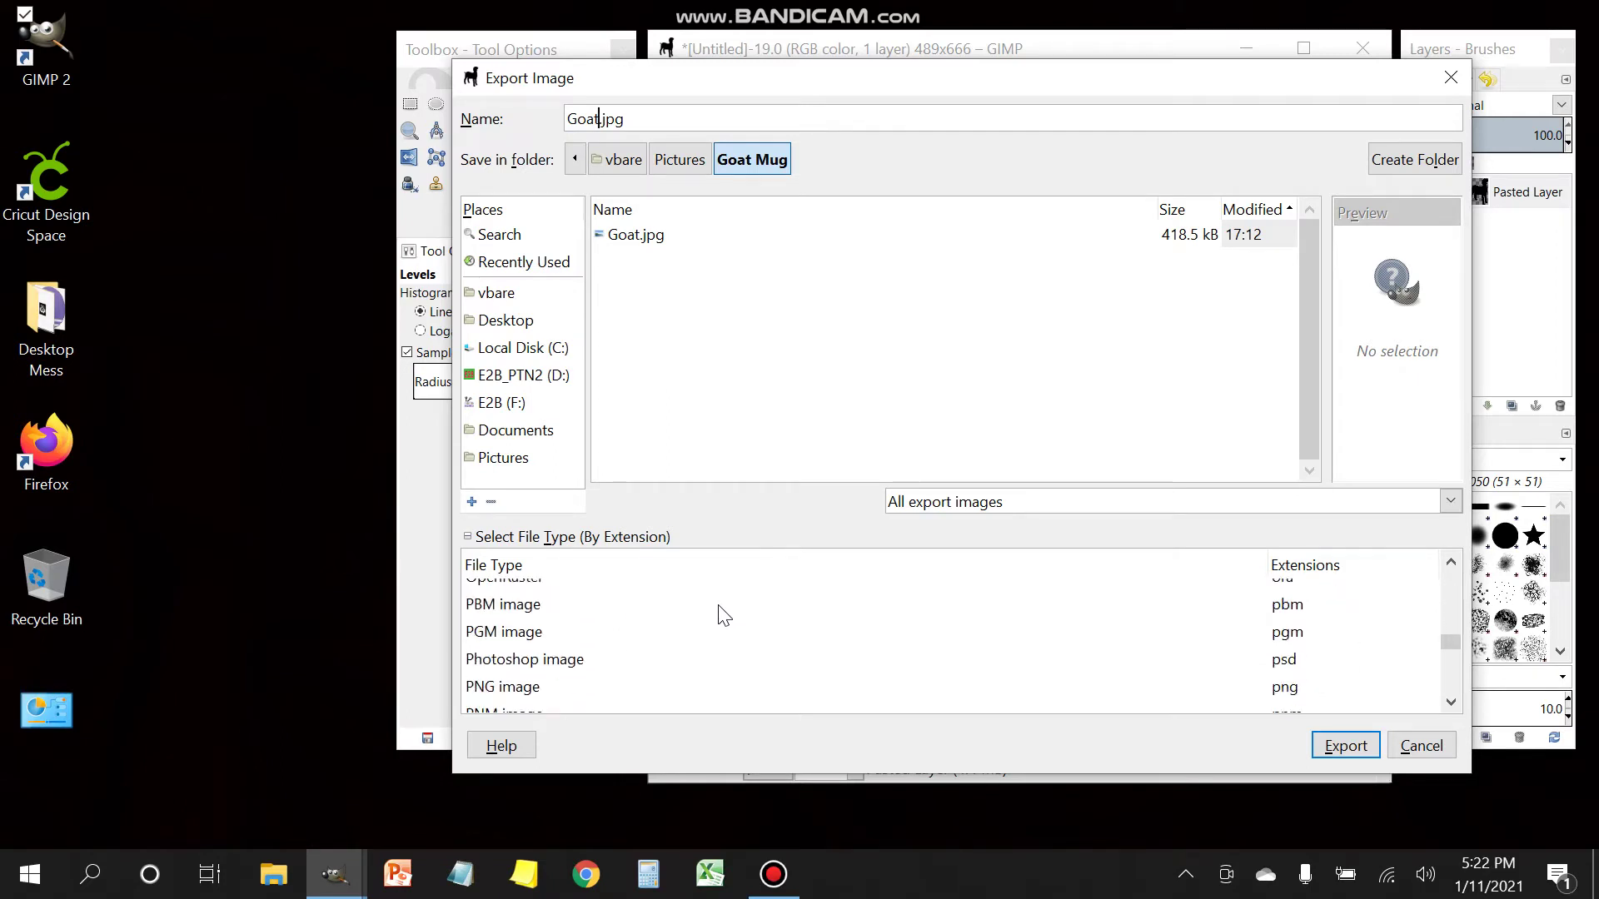
pyautogui.scroll(-1, 529, 665)
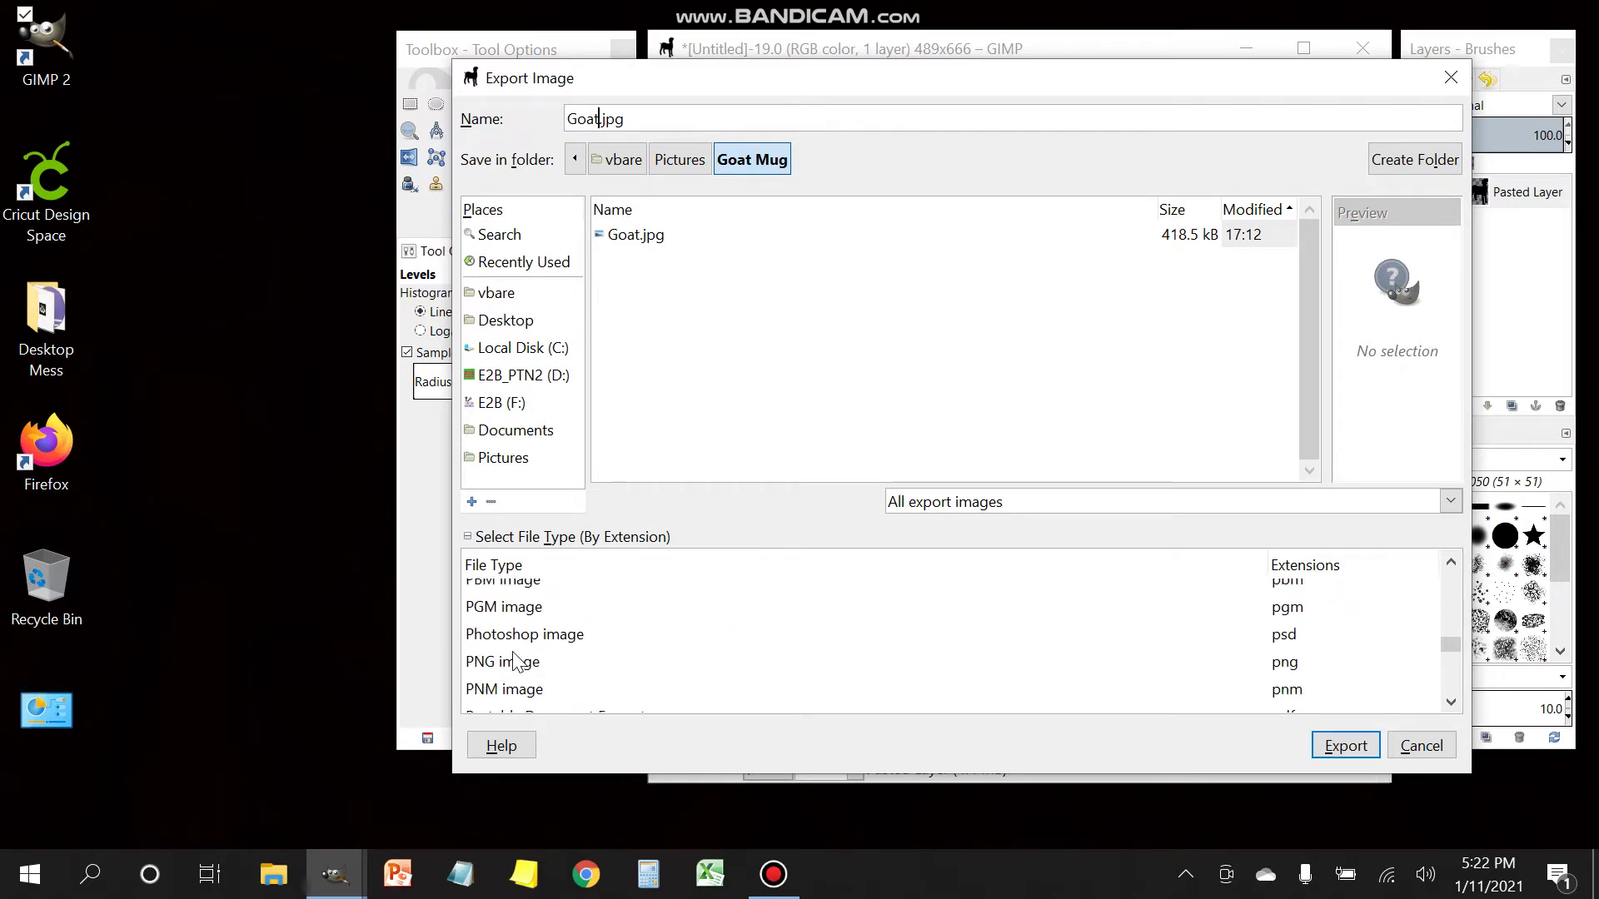
pyautogui.click(526, 667)
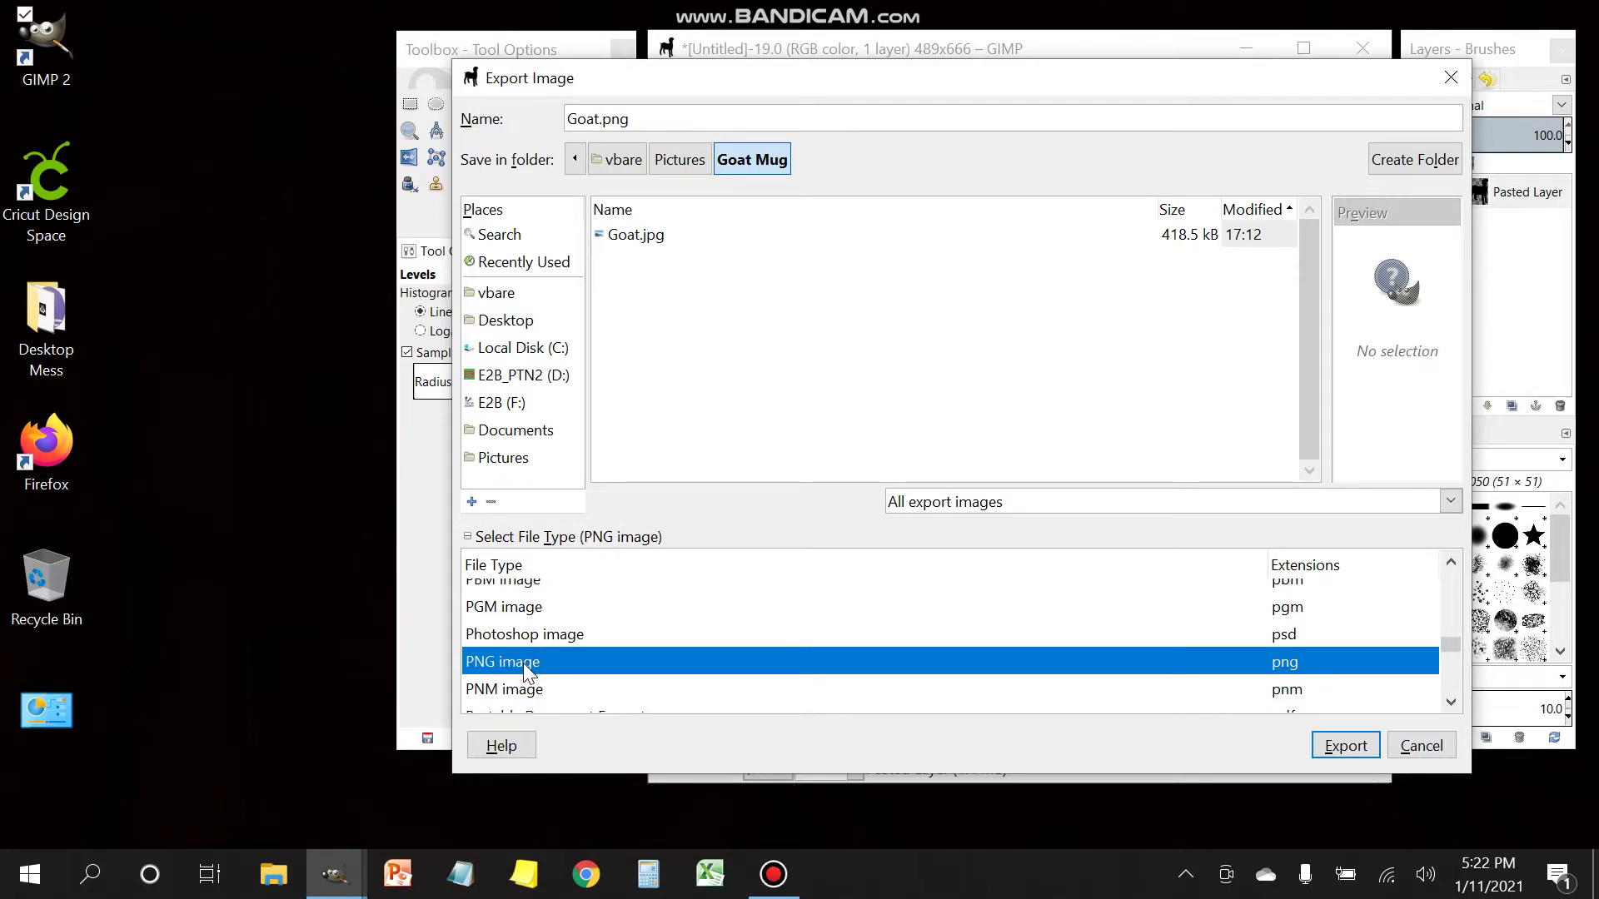
pyautogui.click(1347, 746)
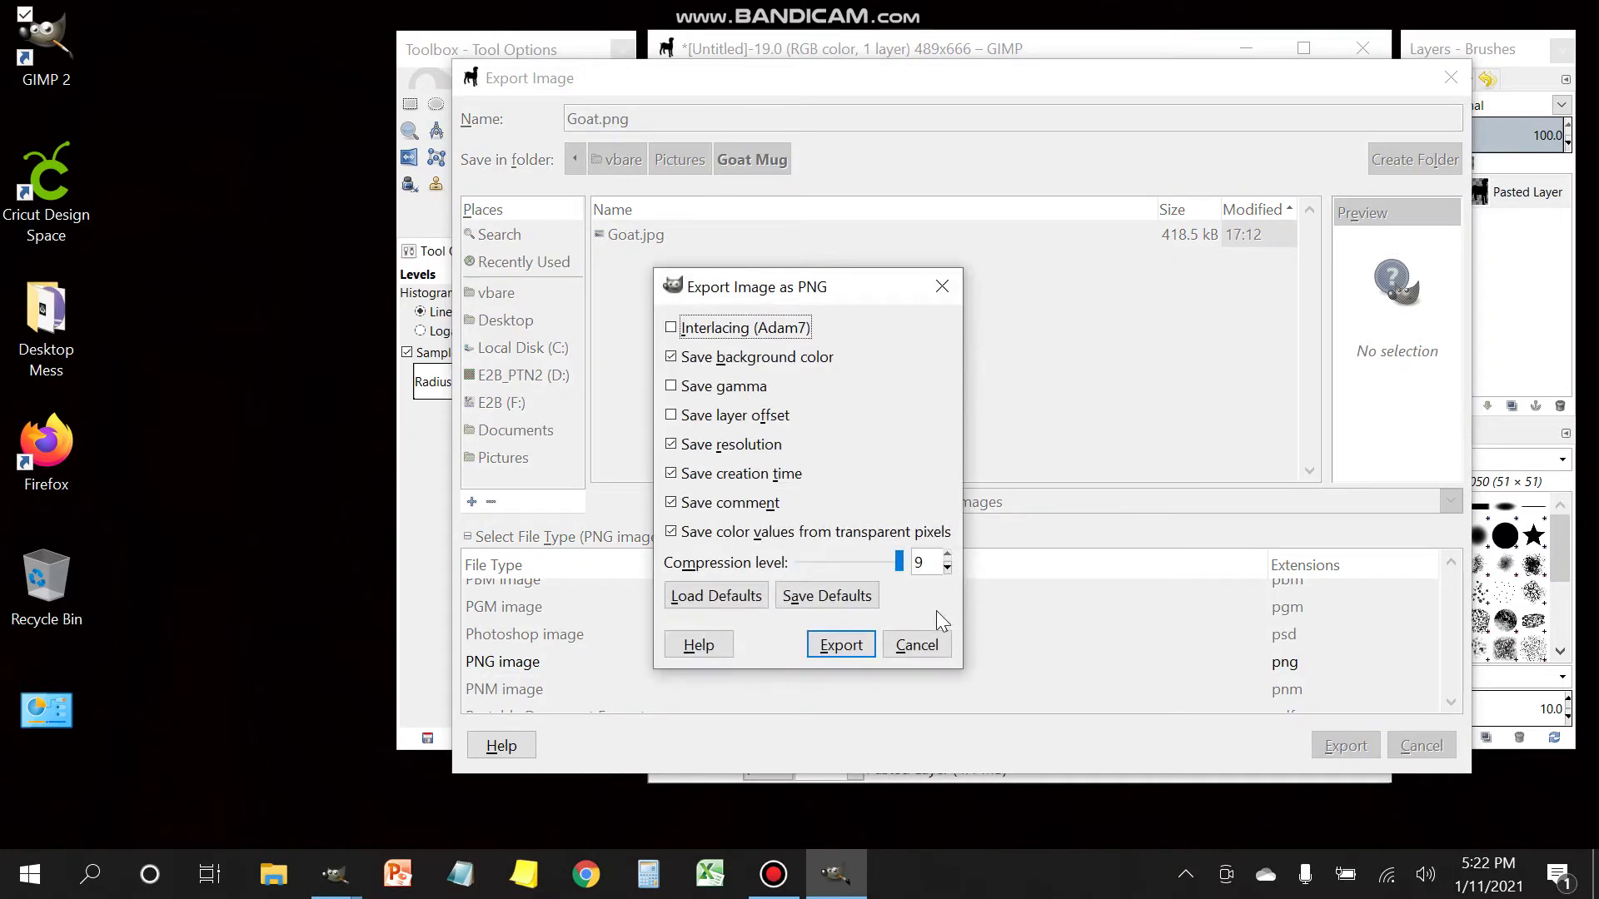
pyautogui.click(845, 653)
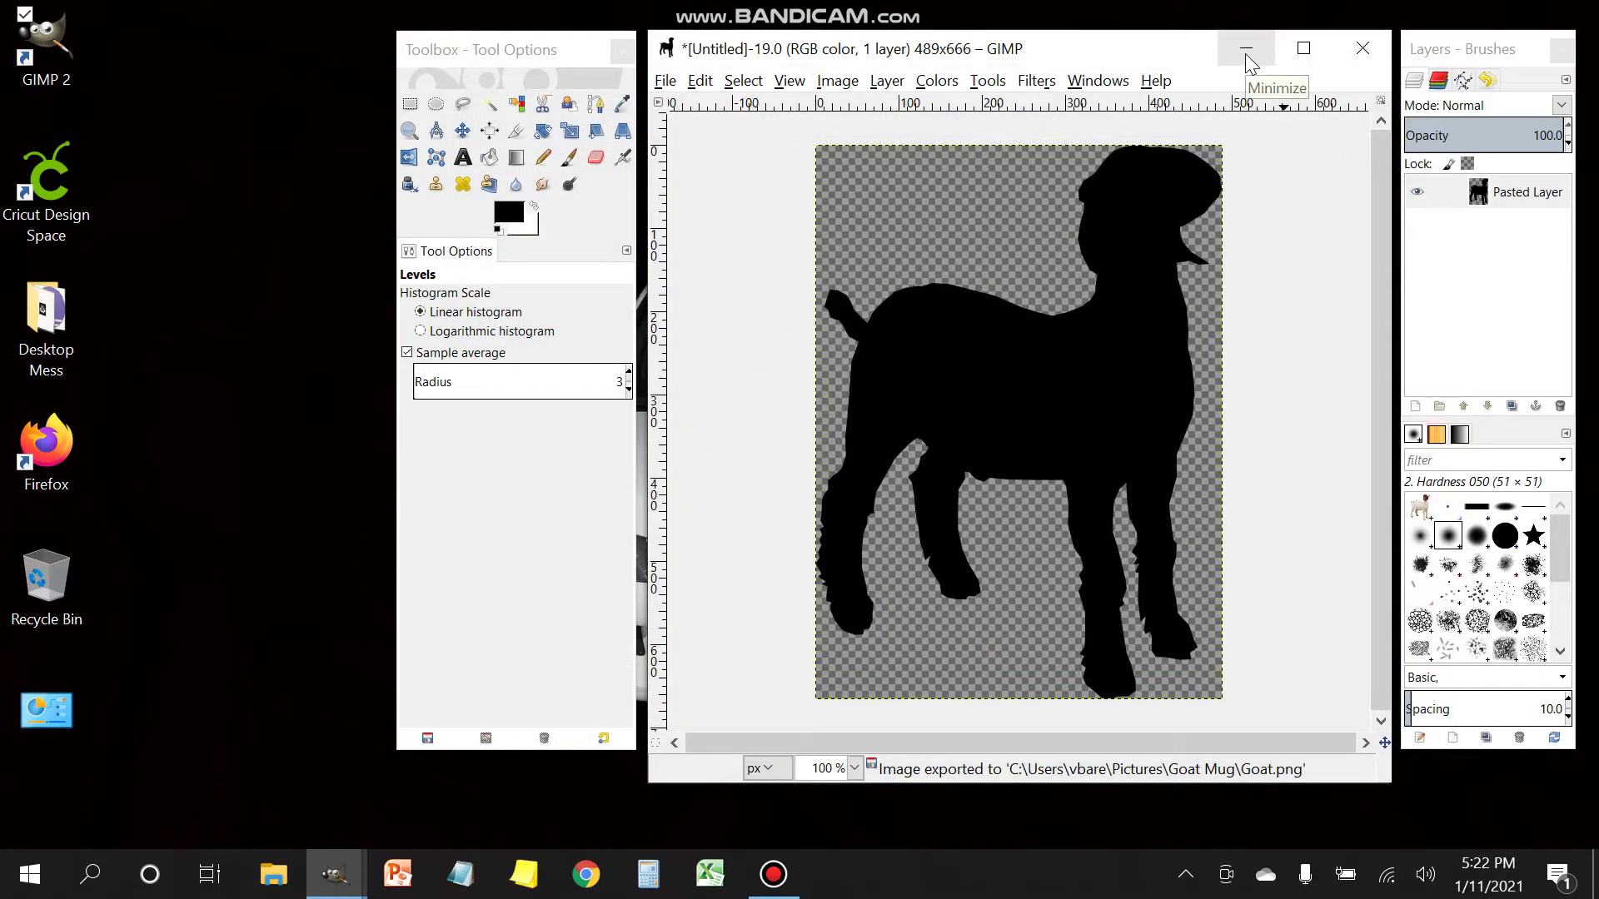
# Step: Launch Cricut Design Space, maximize its window and start a blank New Project
pyautogui.click(51, 196)
pyautogui.doubleClick(51, 196)
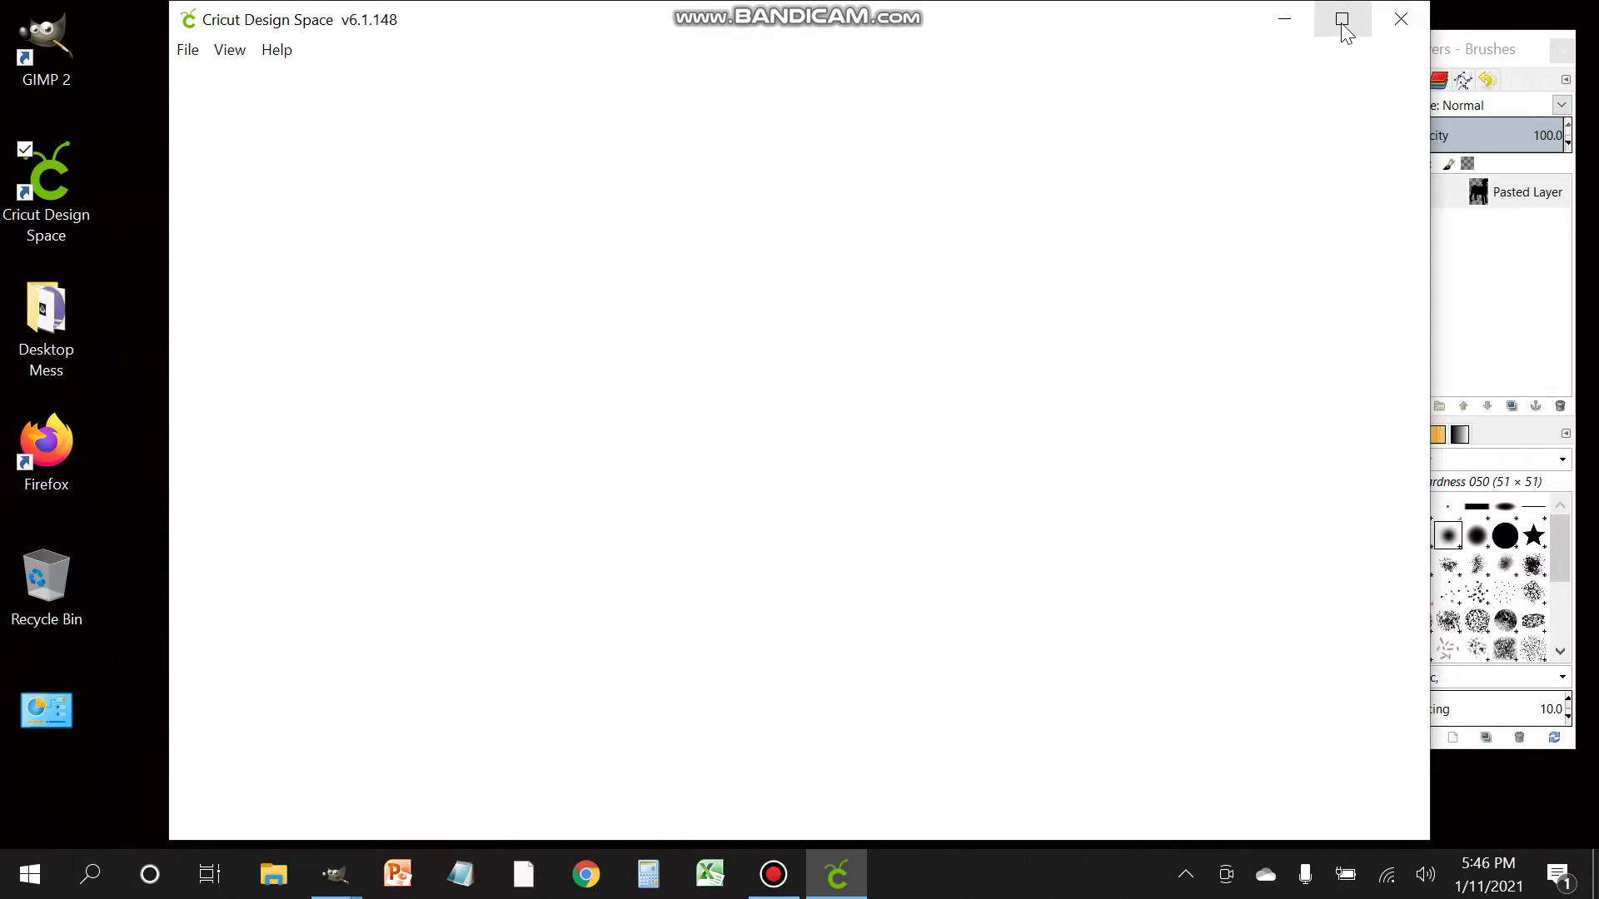
pyautogui.click(1342, 19)
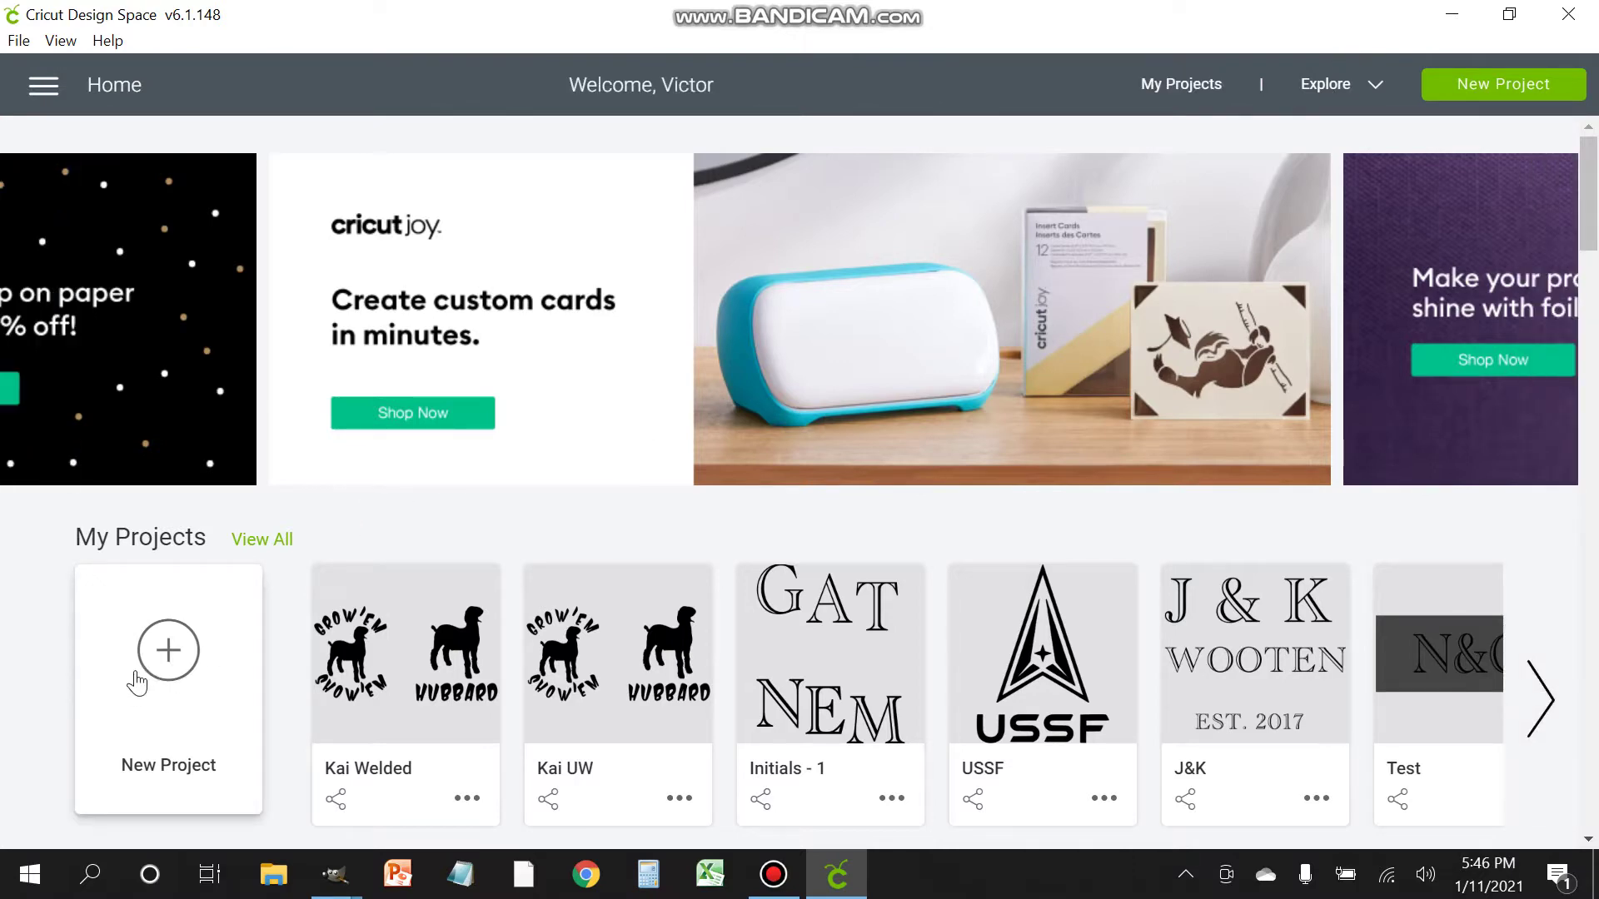
pyautogui.click(172, 668)
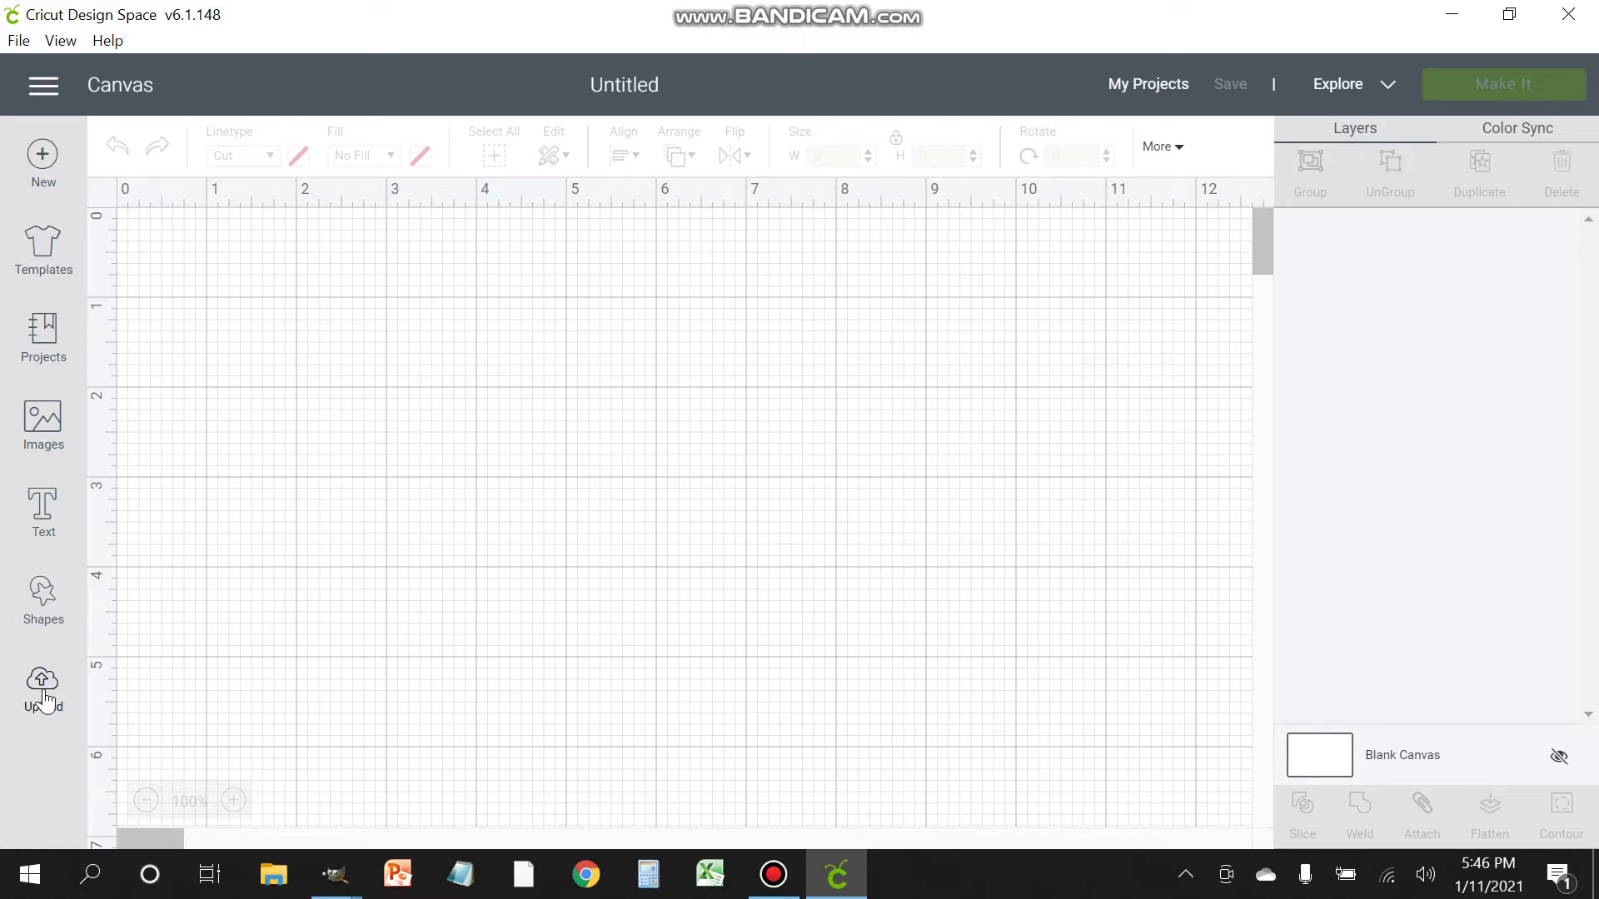
# Step: Upload a new image, browsing to and opening Goat.png
pyautogui.click(45, 700)
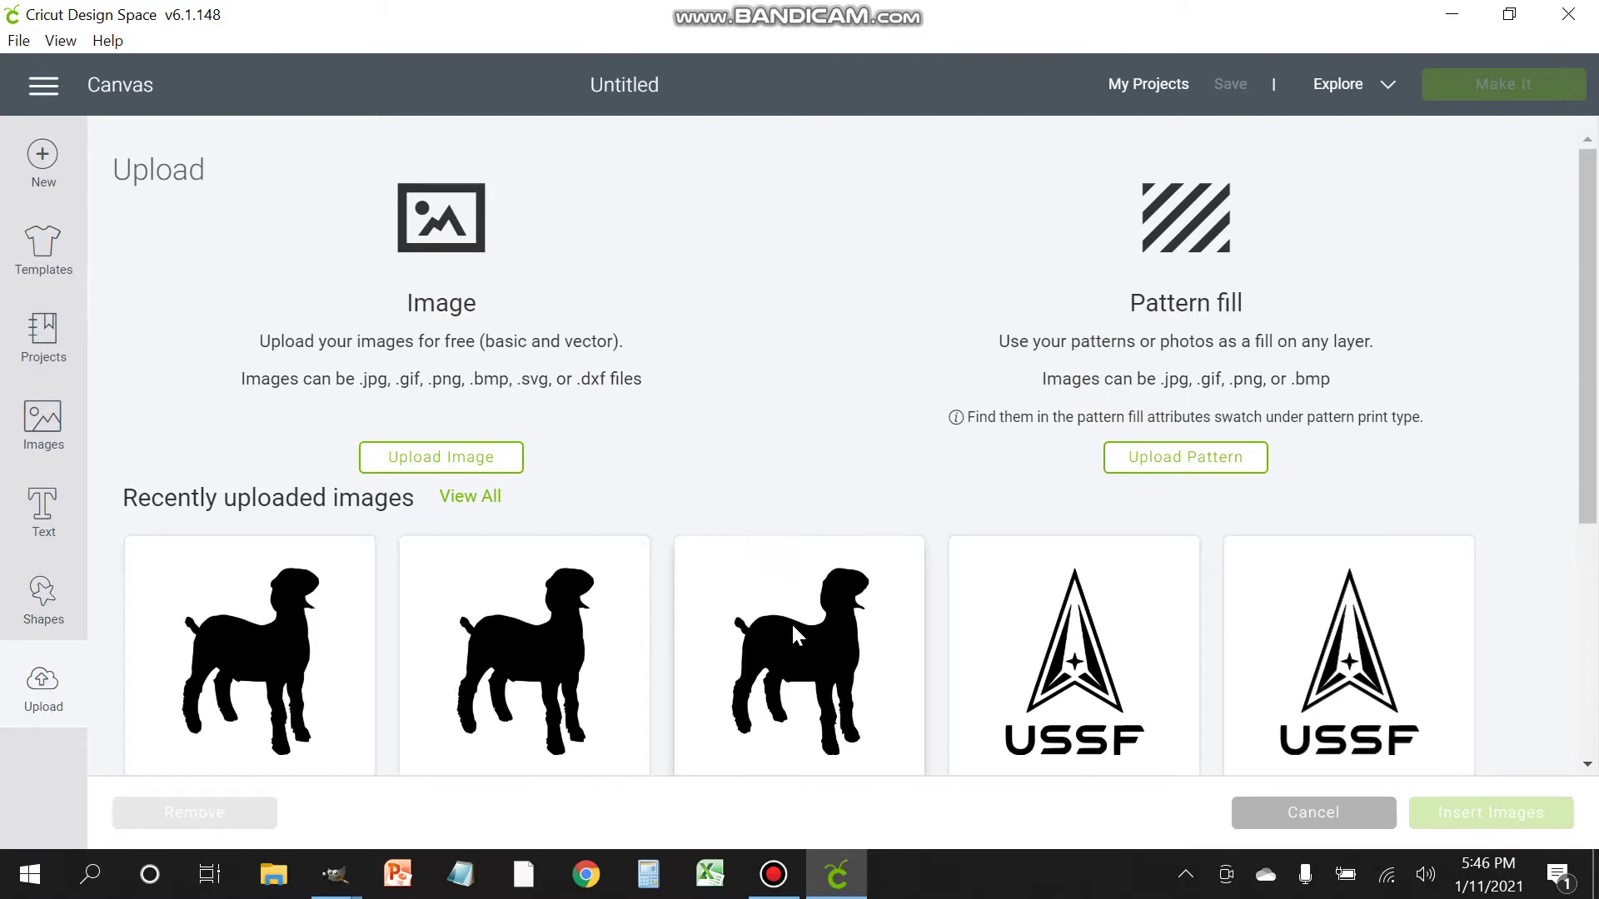
pyautogui.click(452, 457)
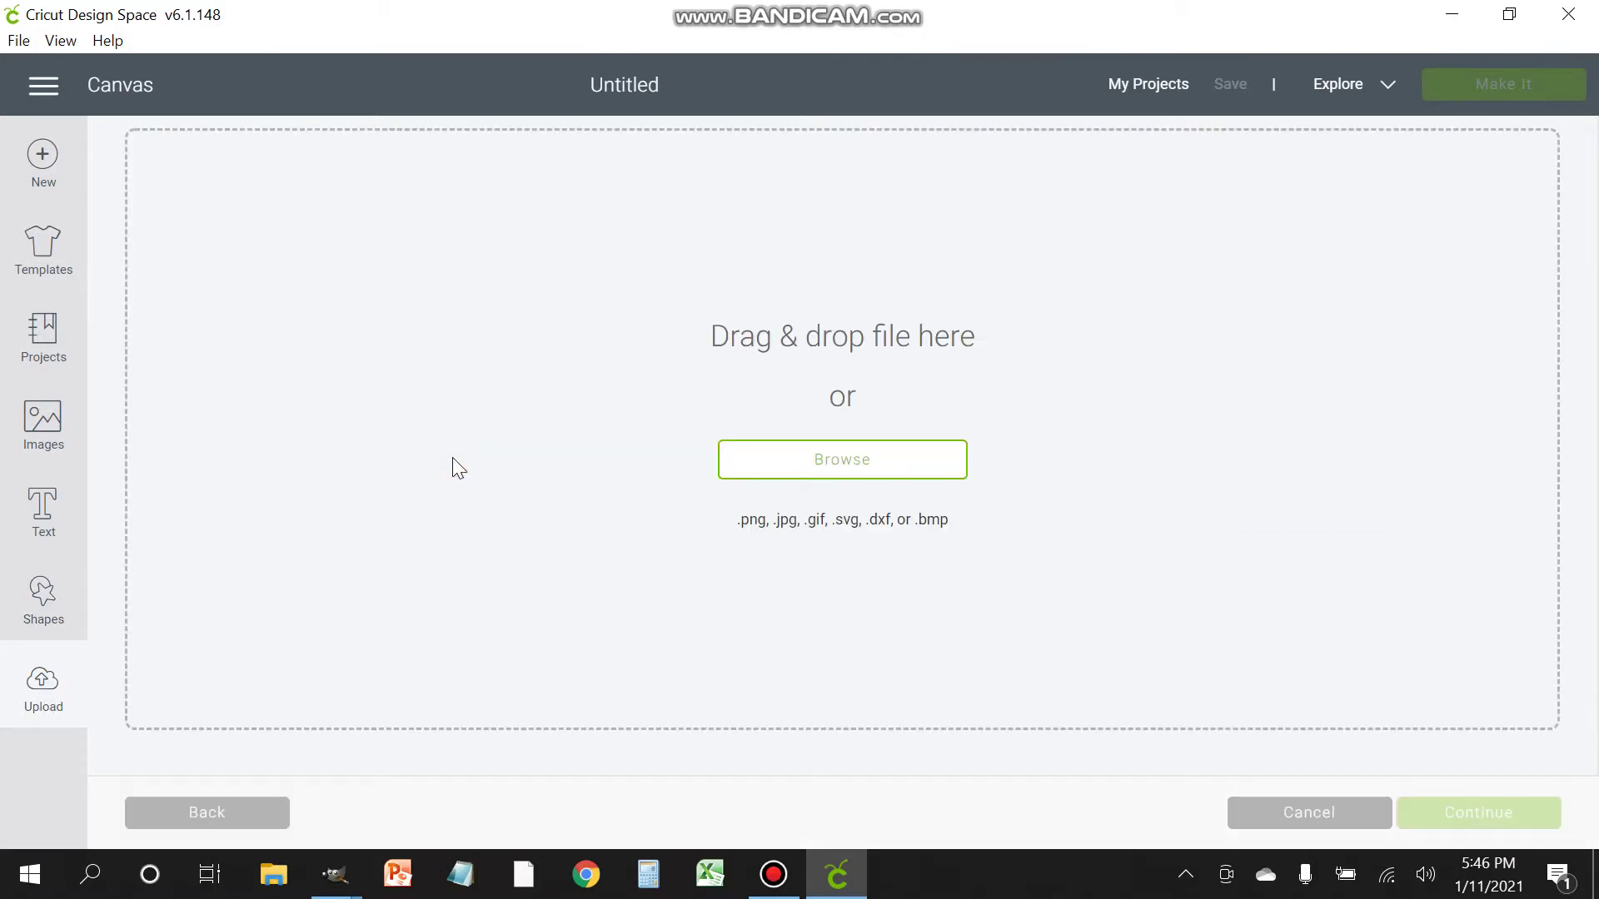
pyautogui.click(818, 458)
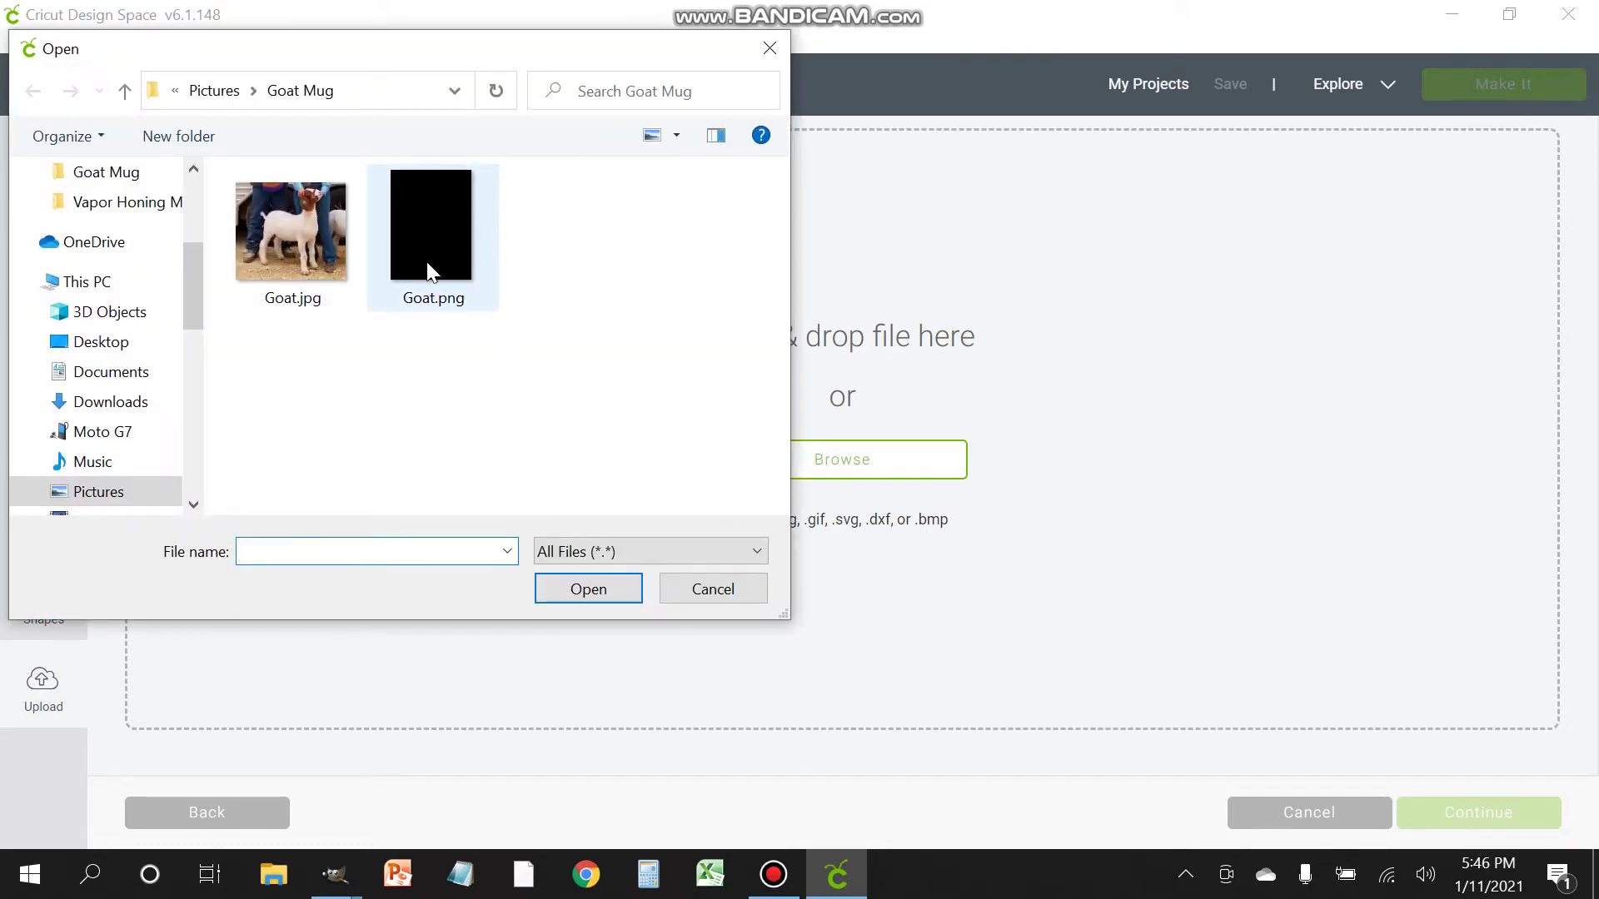
pyautogui.click(433, 228)
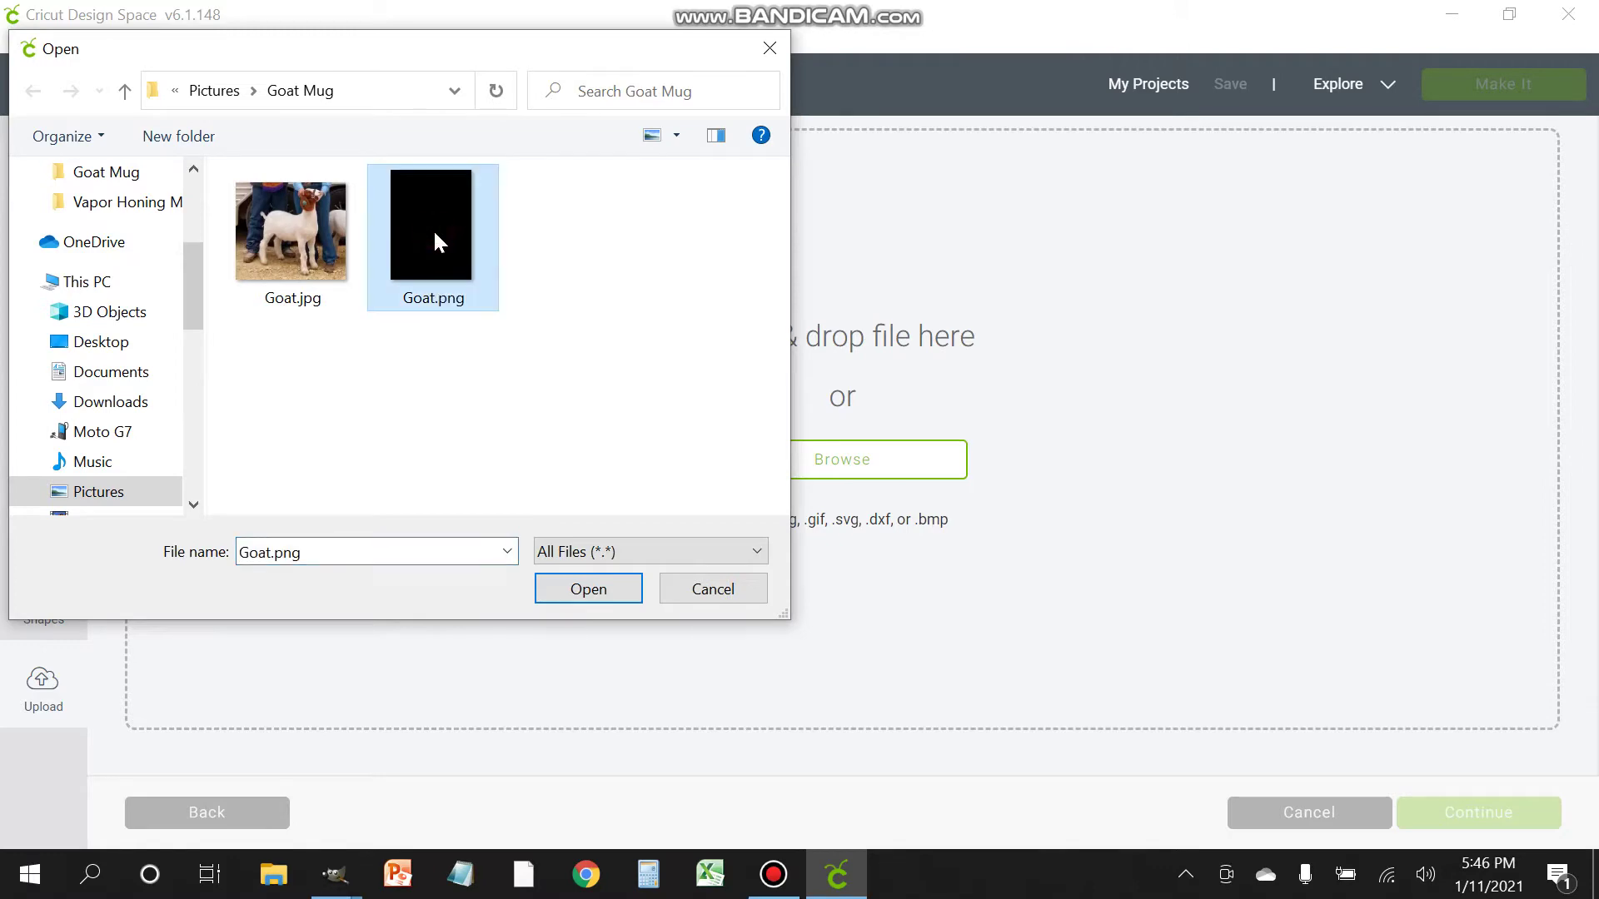
pyautogui.press('Return')
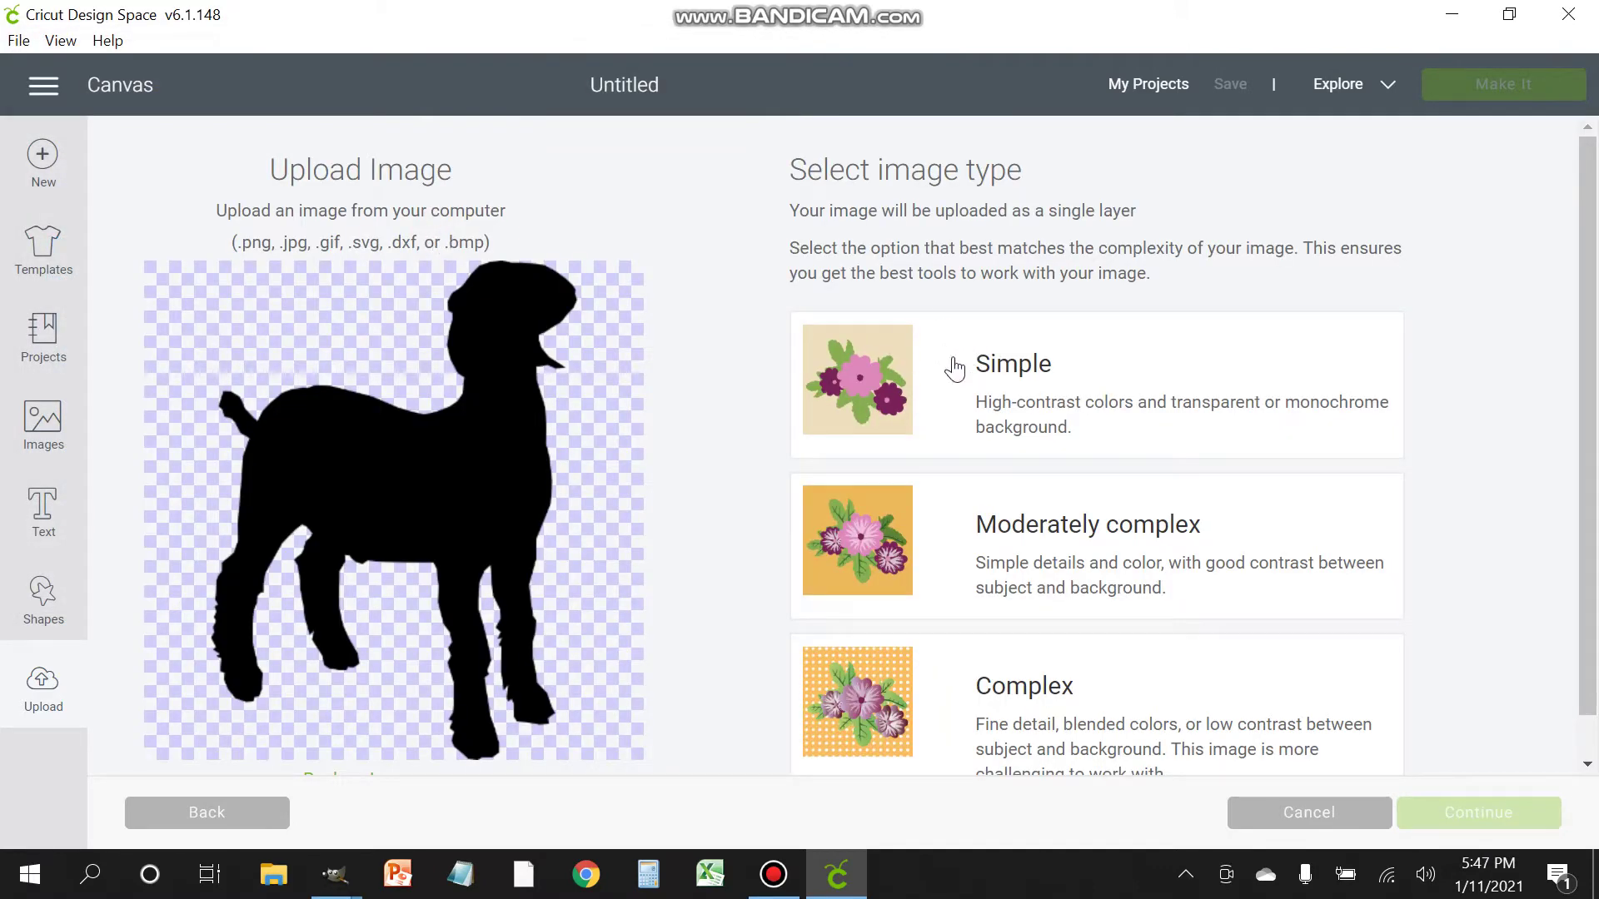
# Step: Mark Goat as a simple image, skip cleanup, and save it as a cut image
pyautogui.click(913, 392)
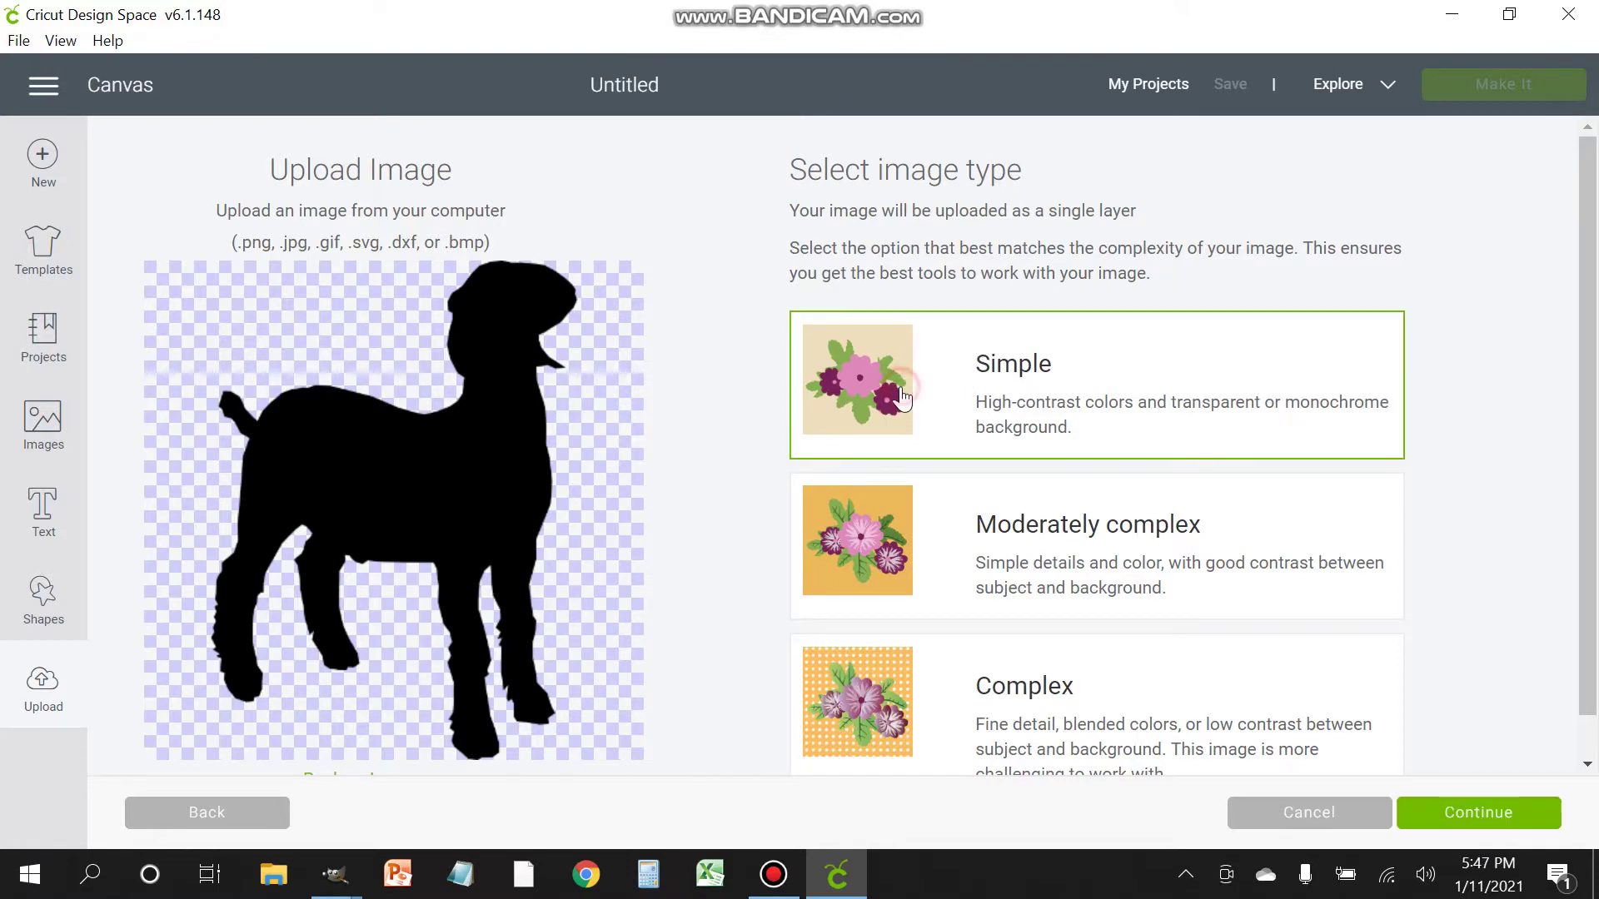
pyautogui.click(1488, 827)
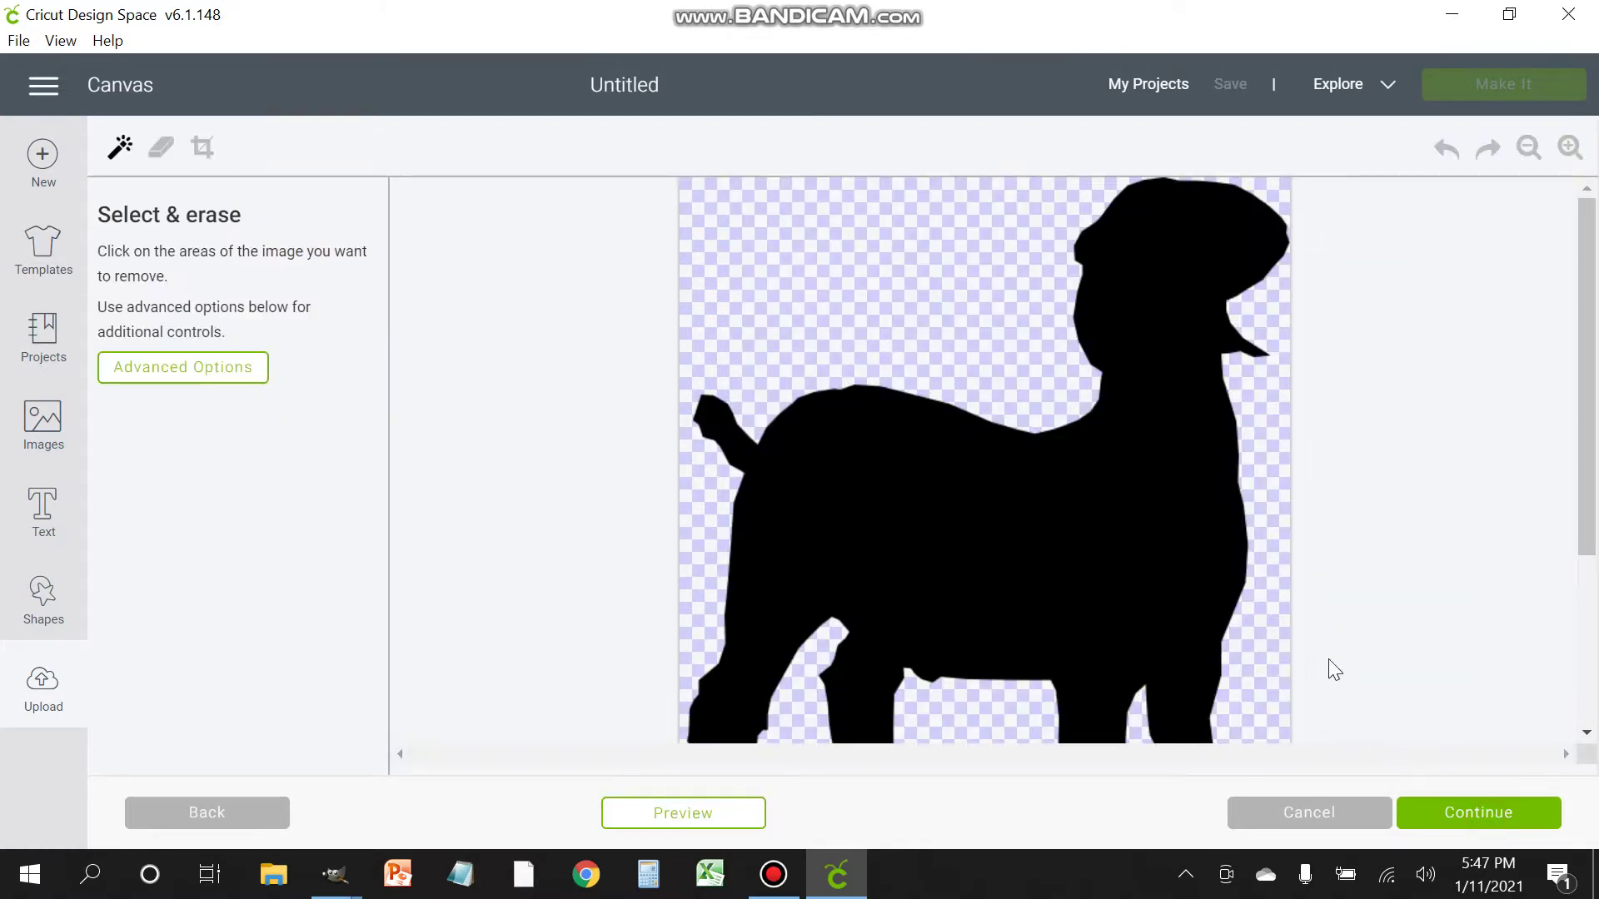
pyautogui.click(1496, 823)
pyautogui.scroll(-1, 1140, 526)
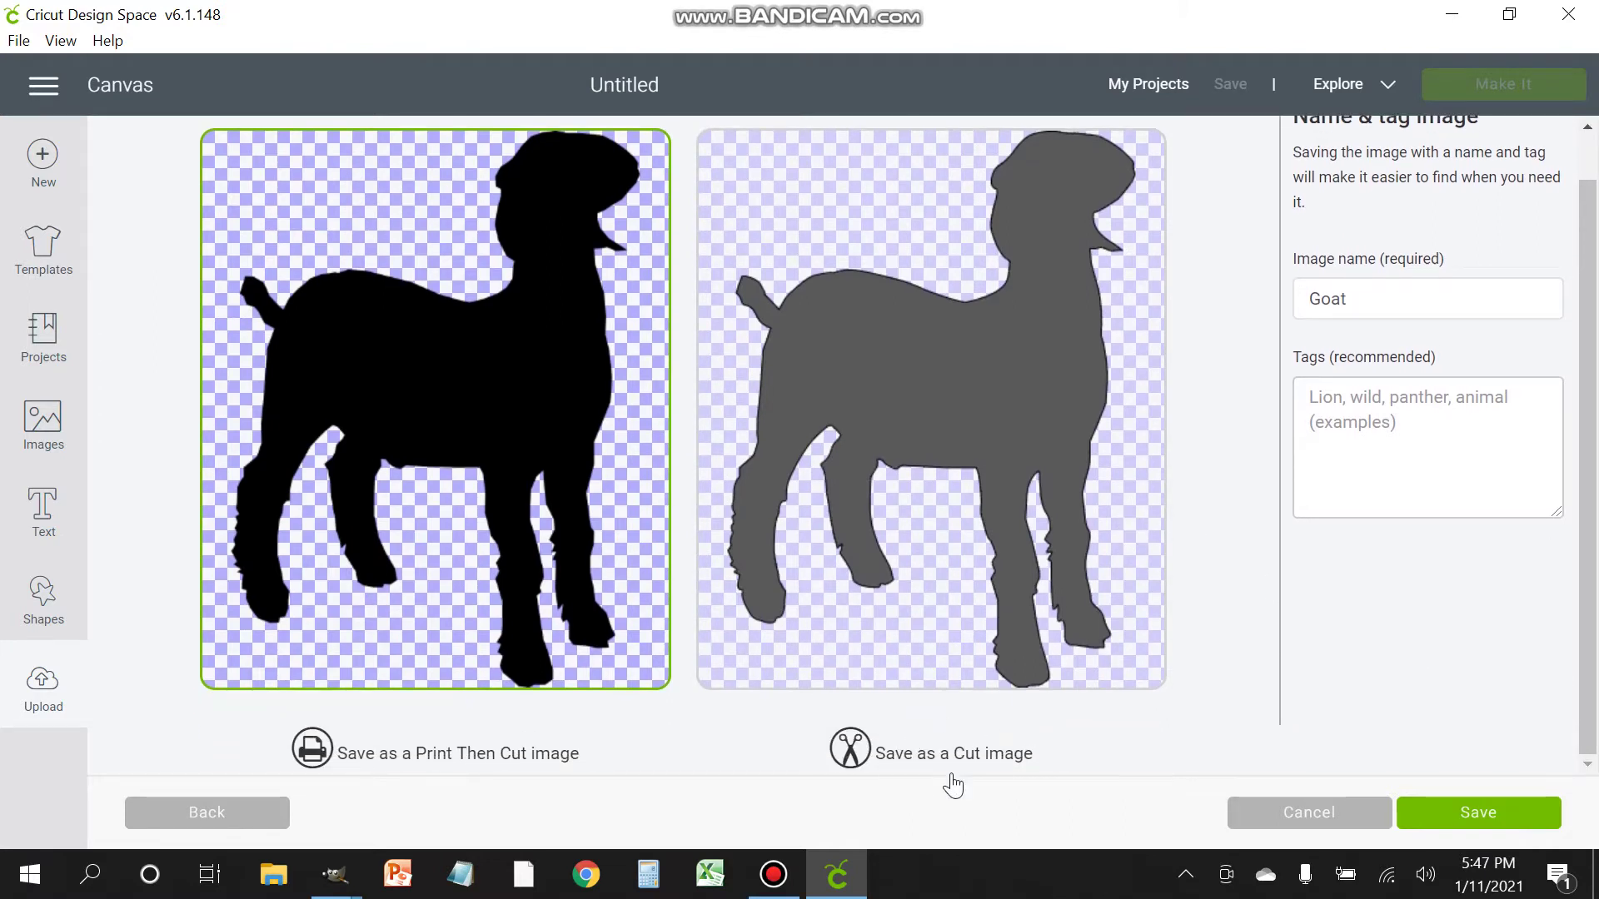
pyautogui.click(901, 452)
pyautogui.click(1522, 814)
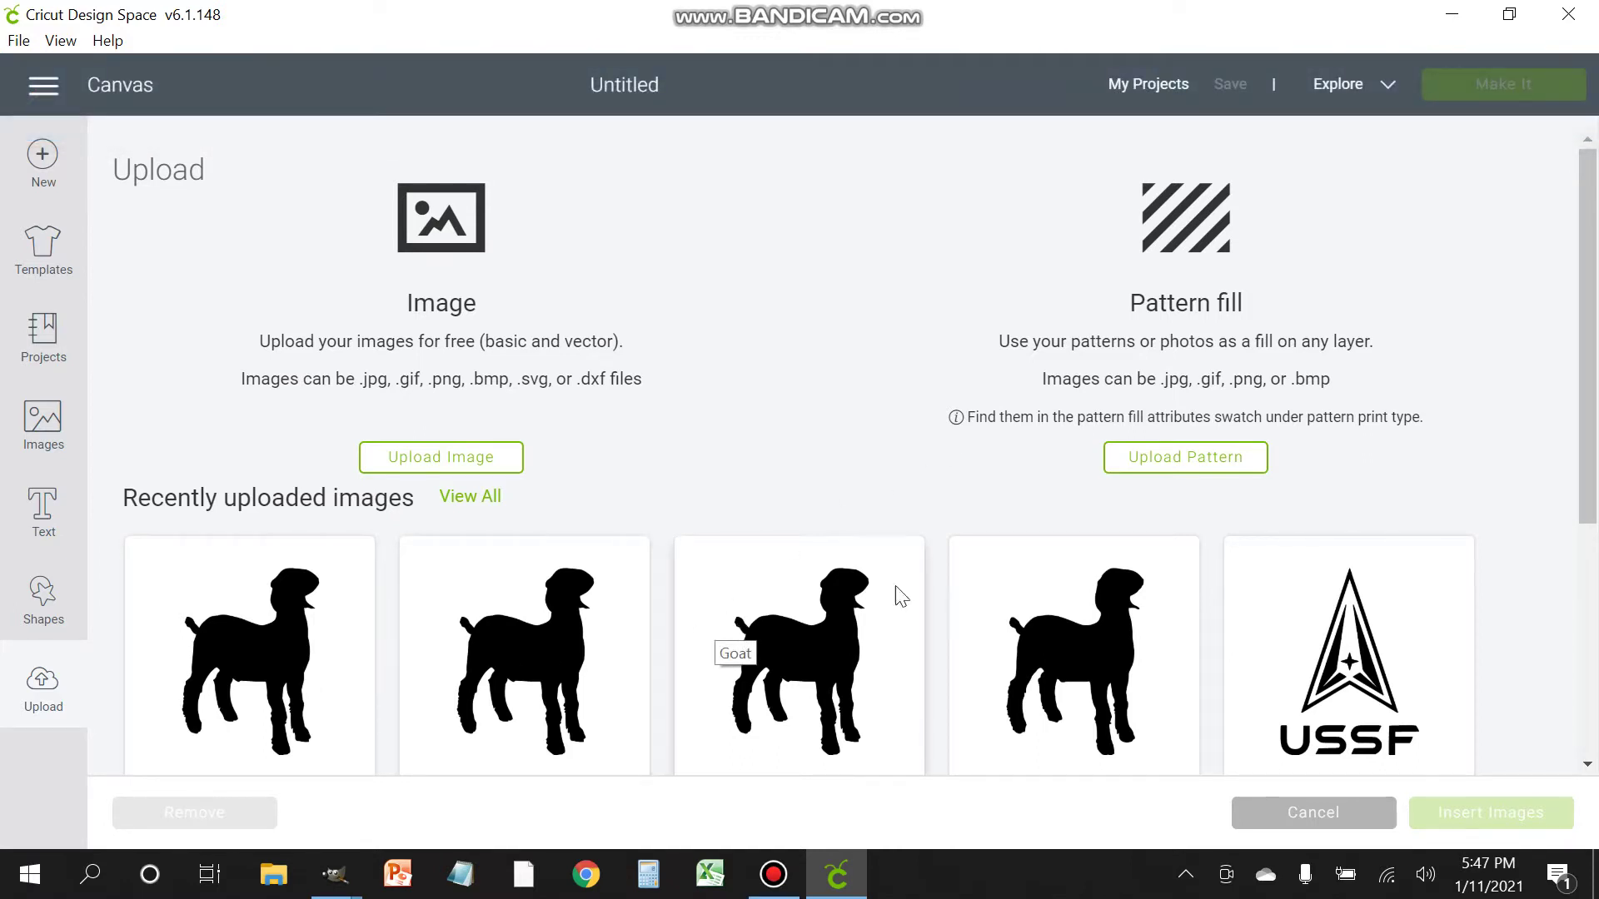
# Step: Insert the uploaded goat, shrink it to about 3.4 × 4.6 in and move it near 2.3, 1.6 in
pyautogui.click(1049, 618)
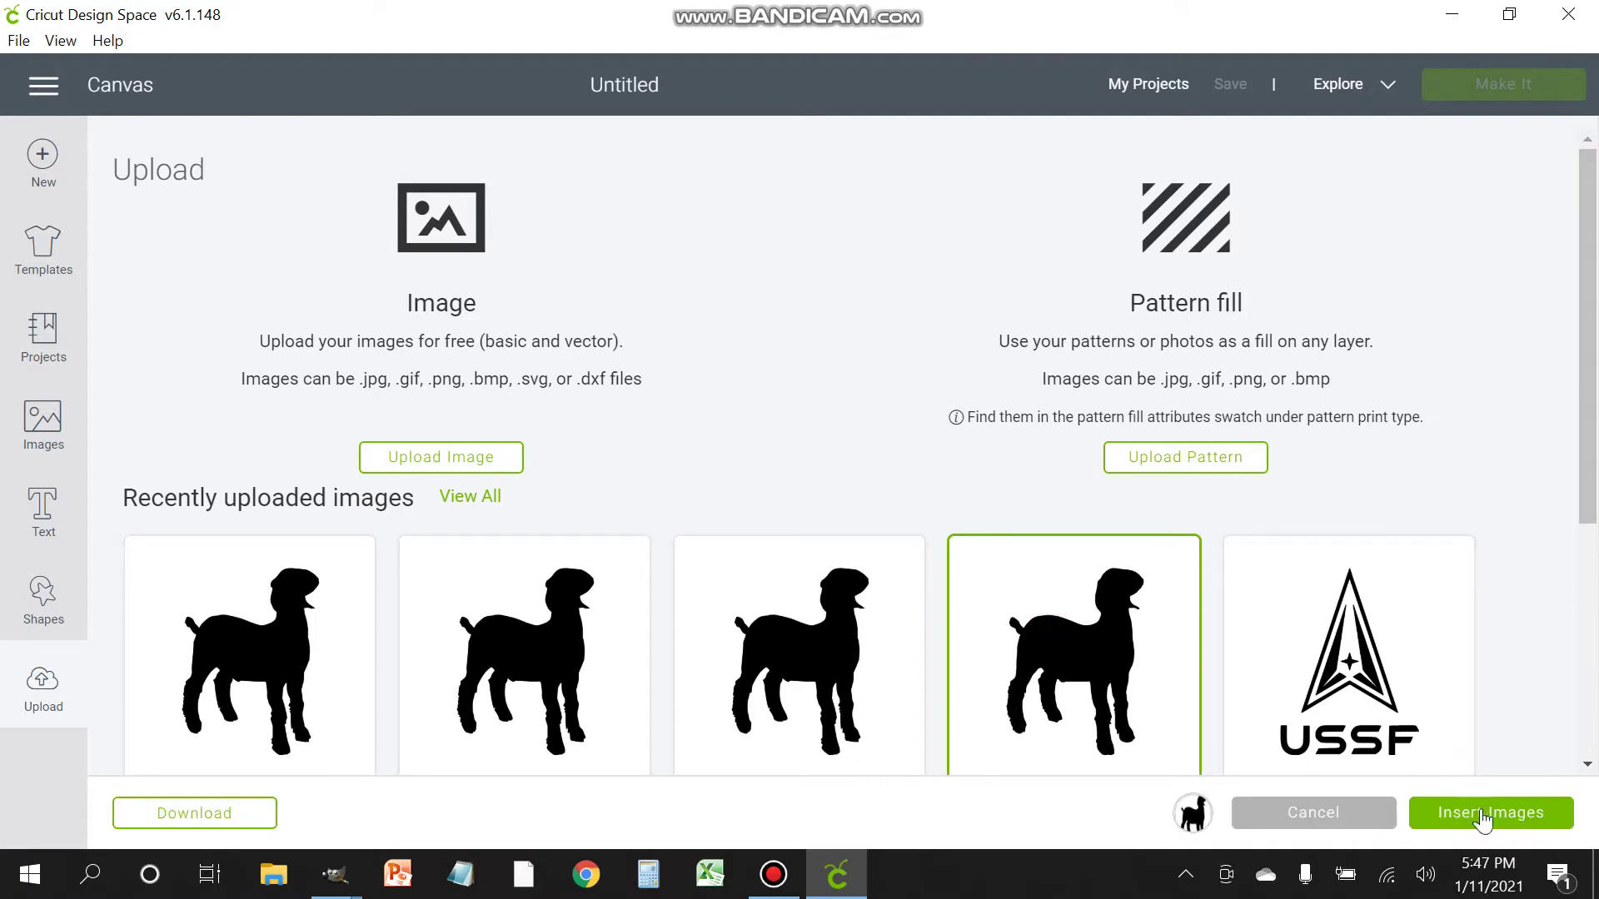
pyautogui.click(1487, 814)
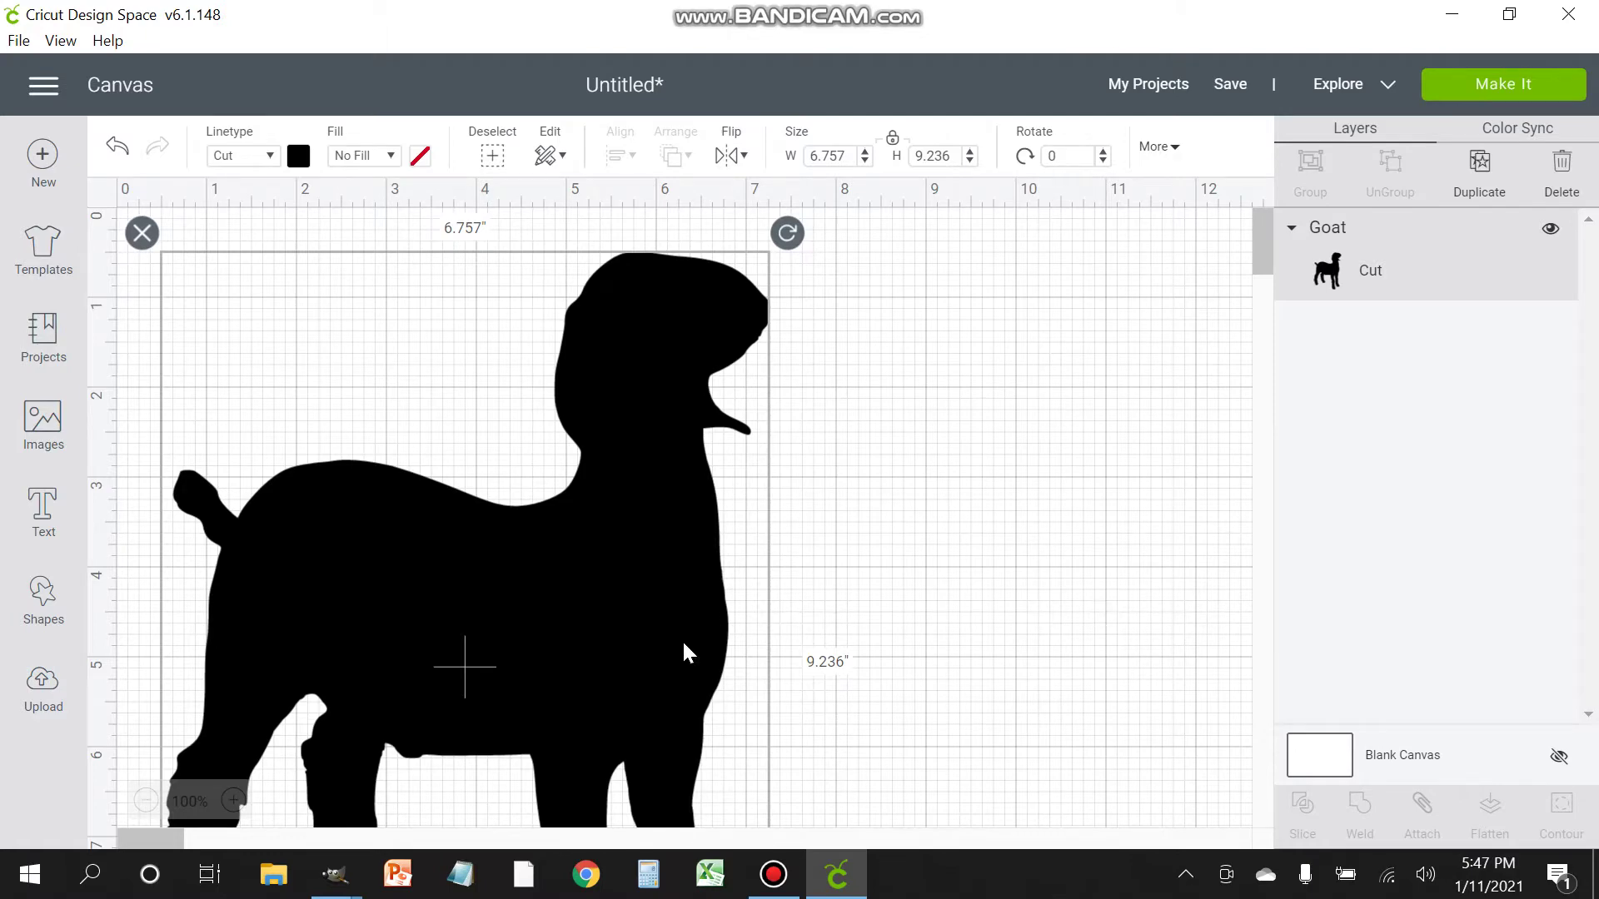
pyautogui.scroll(-5, 683, 646)
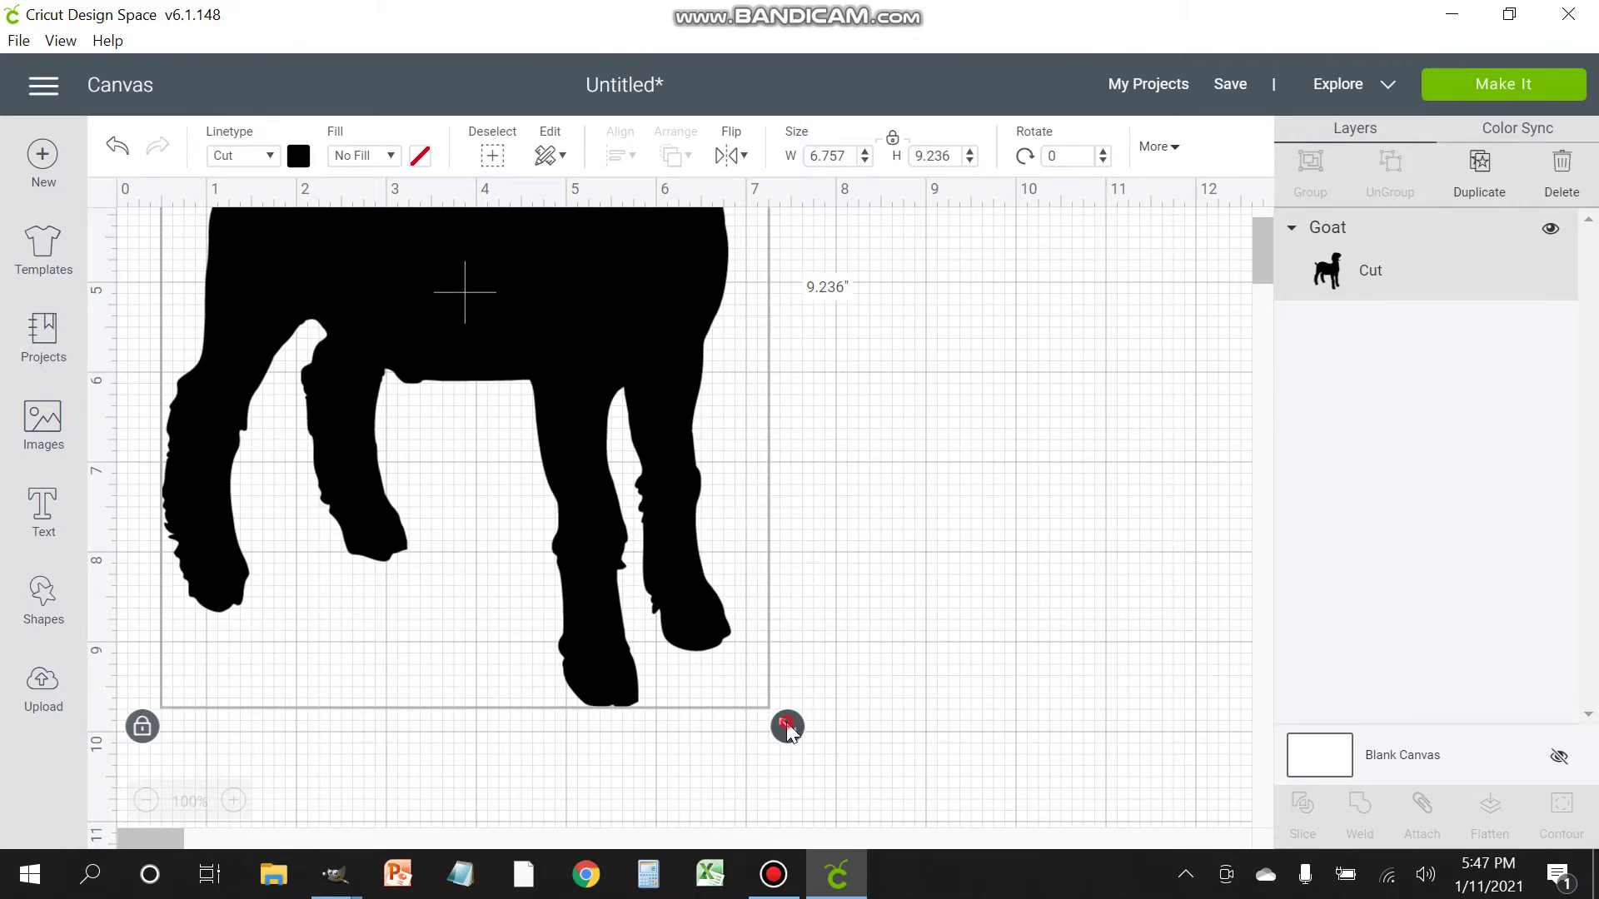
pyautogui.moveTo(785, 724); pyautogui.dragTo(531, 379)
pyautogui.scroll(5, 571, 428)
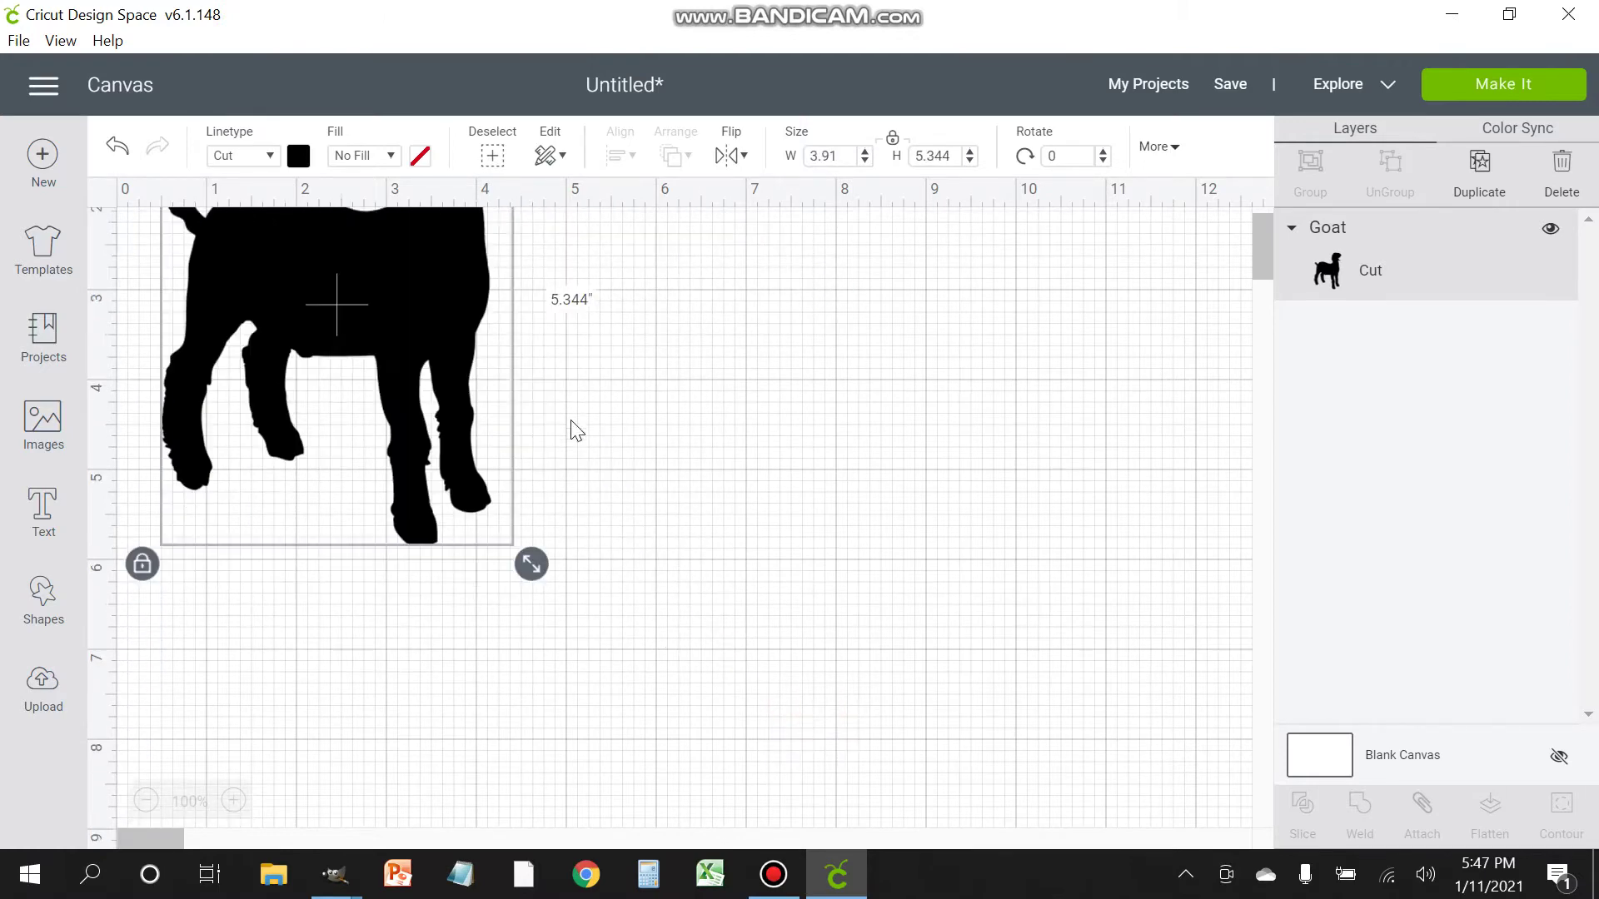
pyautogui.moveTo(529, 749); pyautogui.dragTo(418, 567)
pyautogui.moveTo(273, 402); pyautogui.dragTo(433, 538)
pyautogui.click(835, 467)
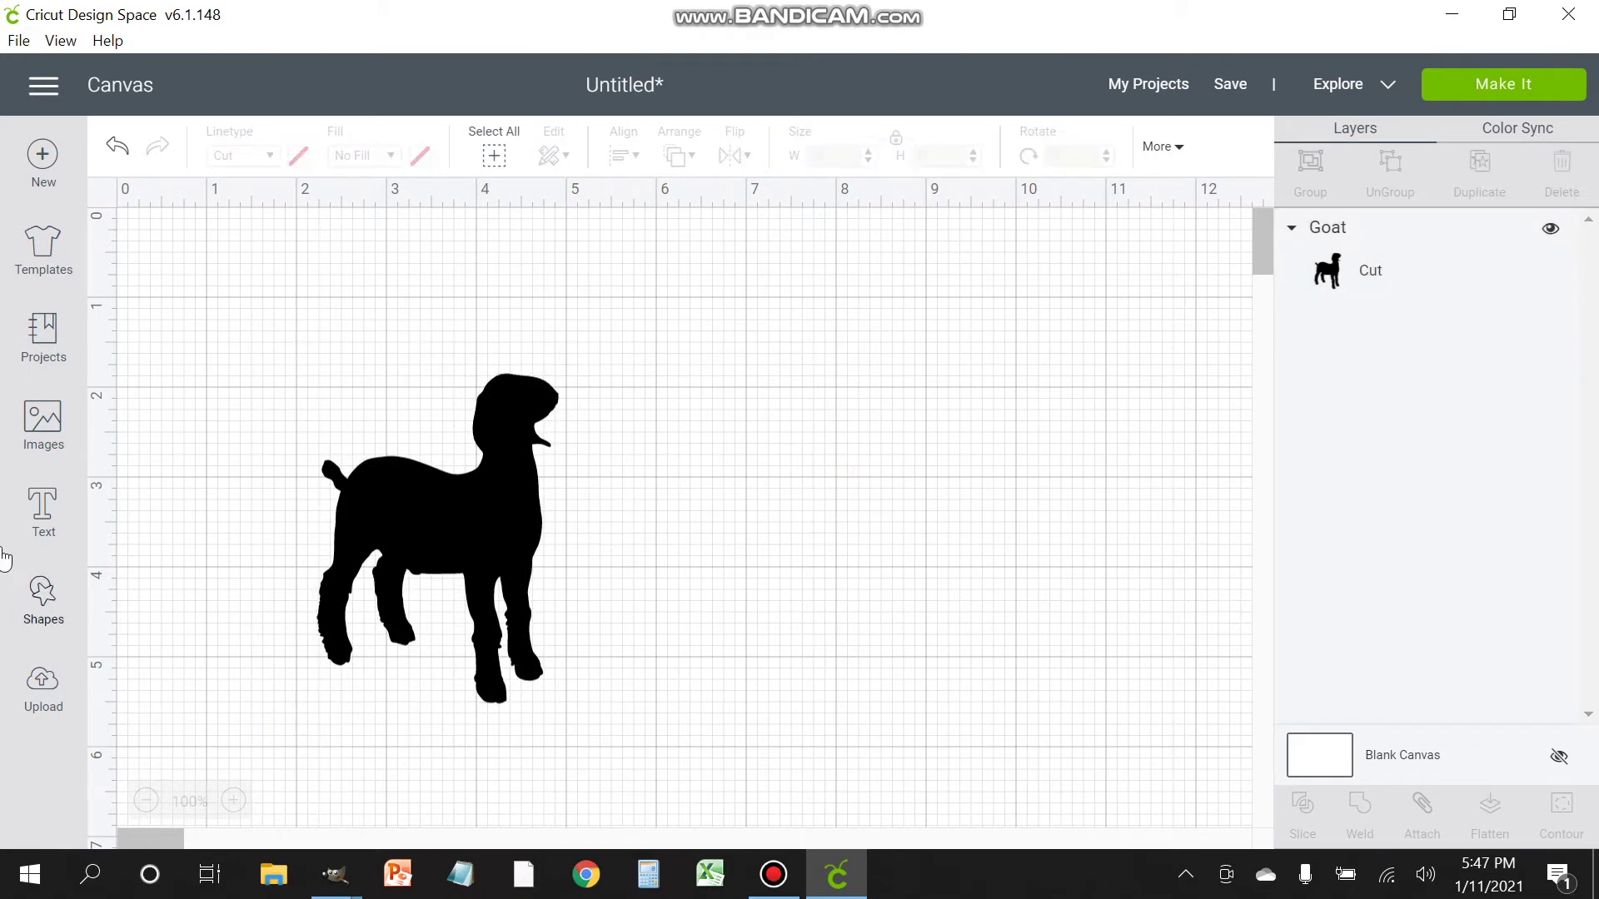
# Step: Add a text box reading GROW 'EM and select all of its text
pyautogui.click(44, 516)
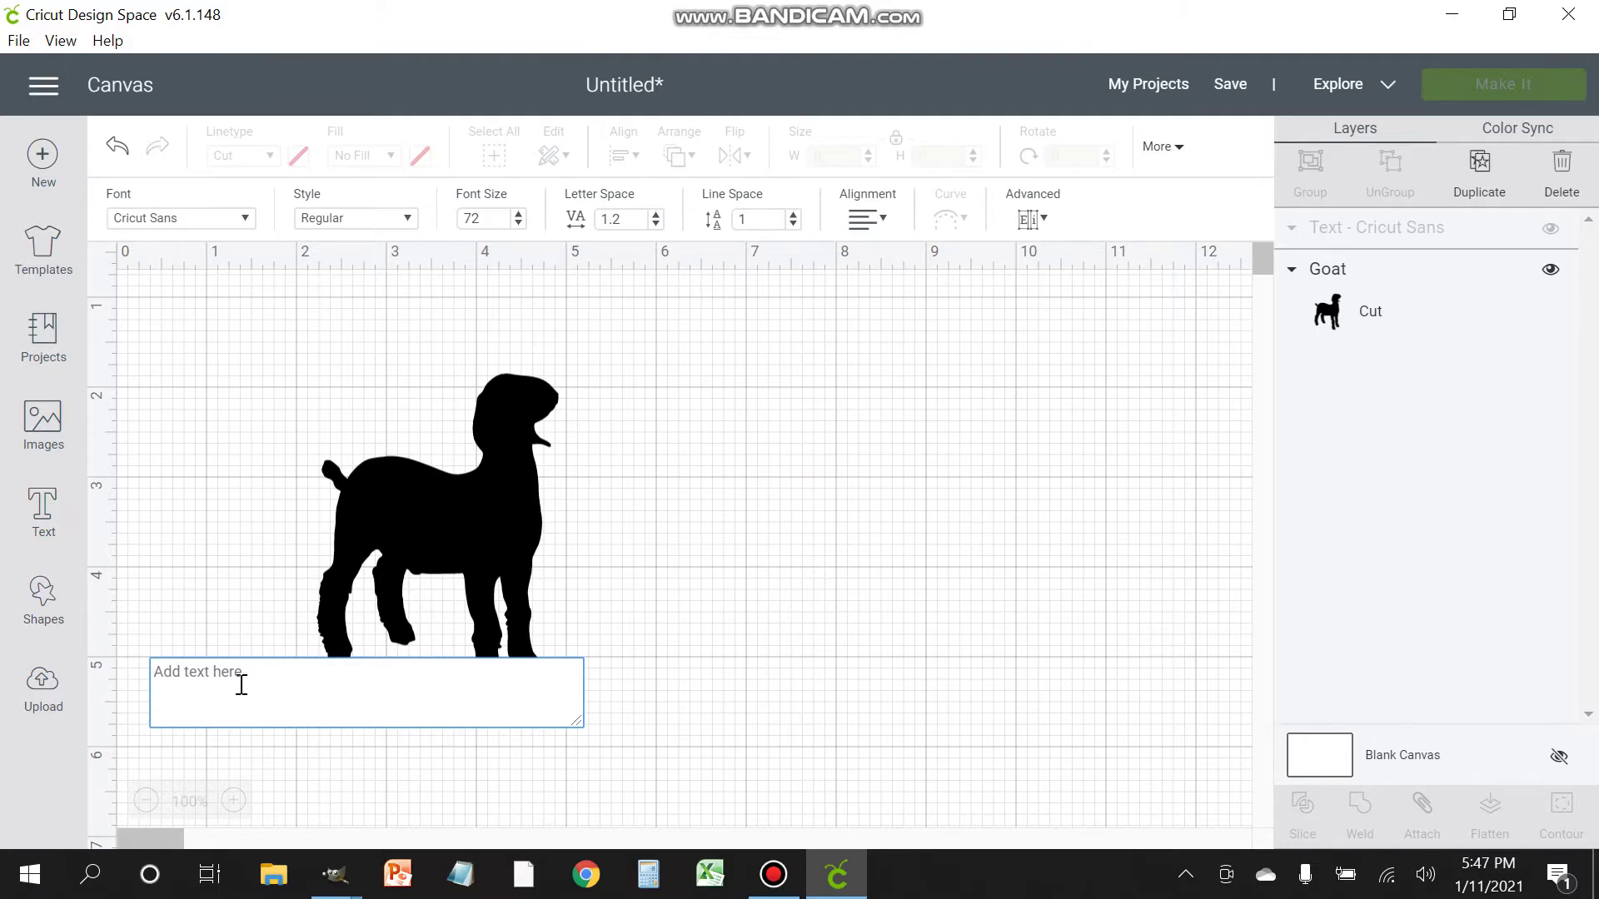
pyautogui.write('GROW ')
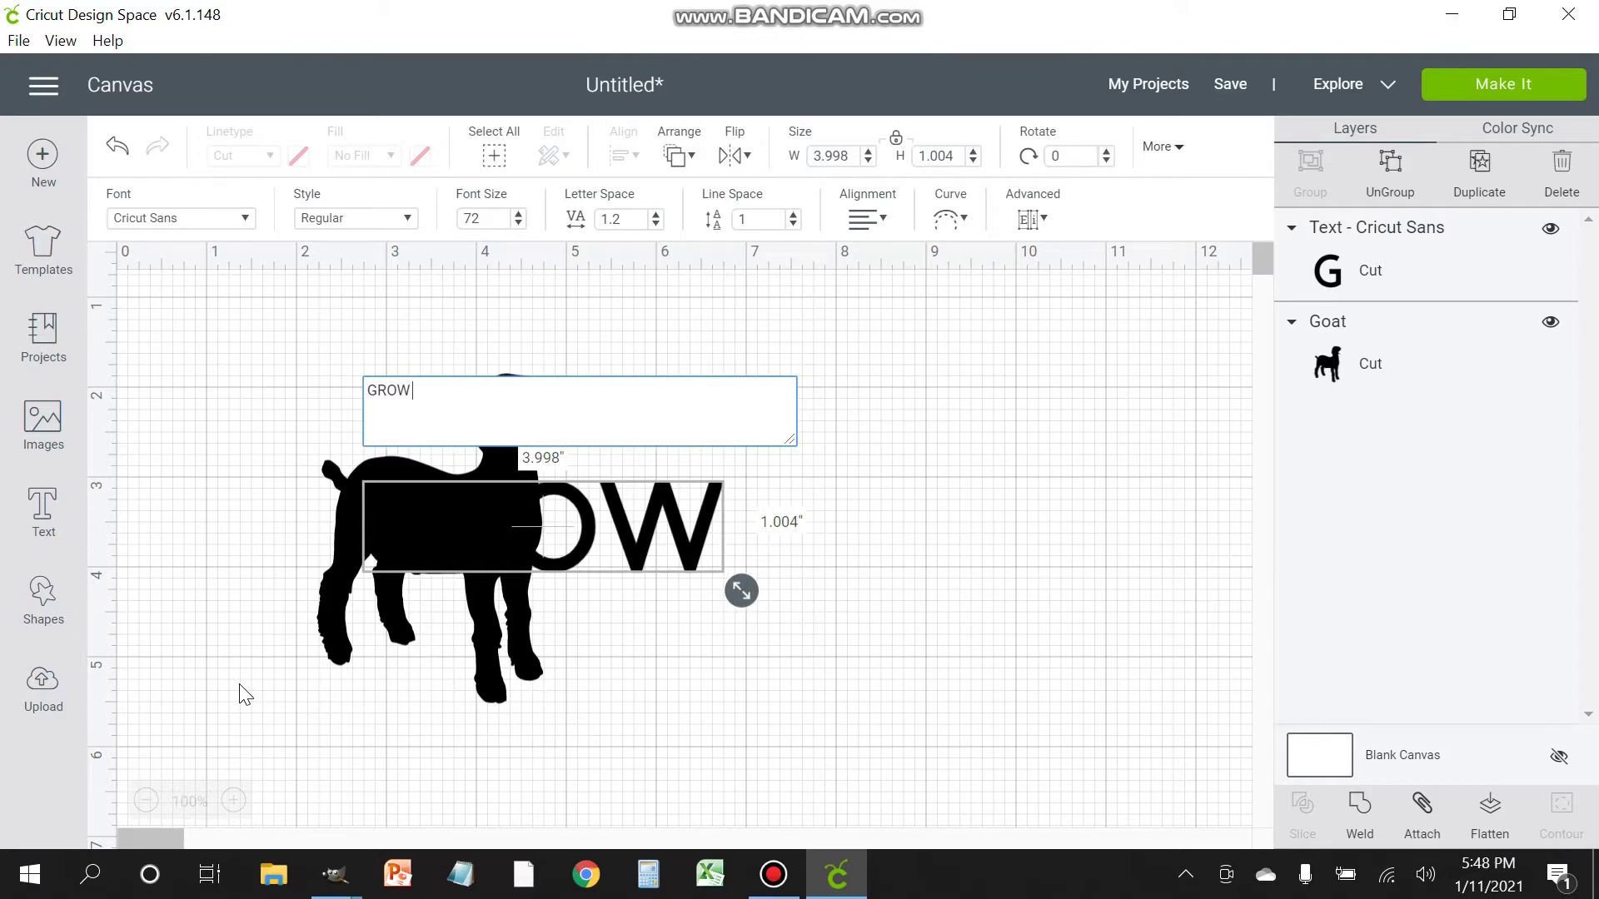
pyautogui.write("'EM")
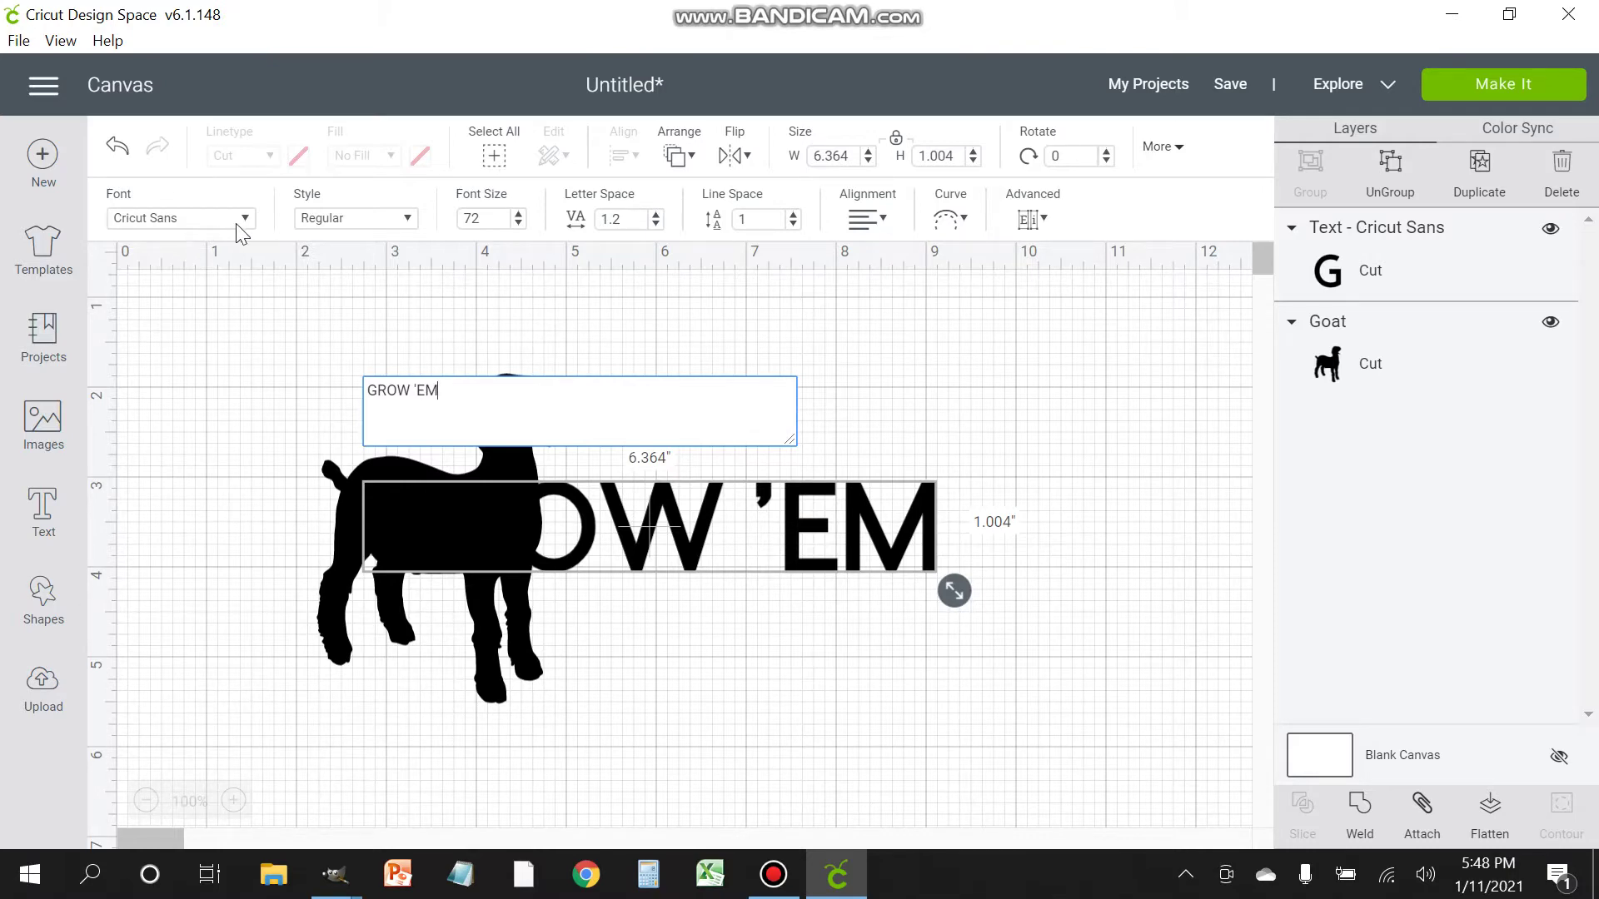
pyautogui.moveTo(439, 391); pyautogui.dragTo(318, 411)
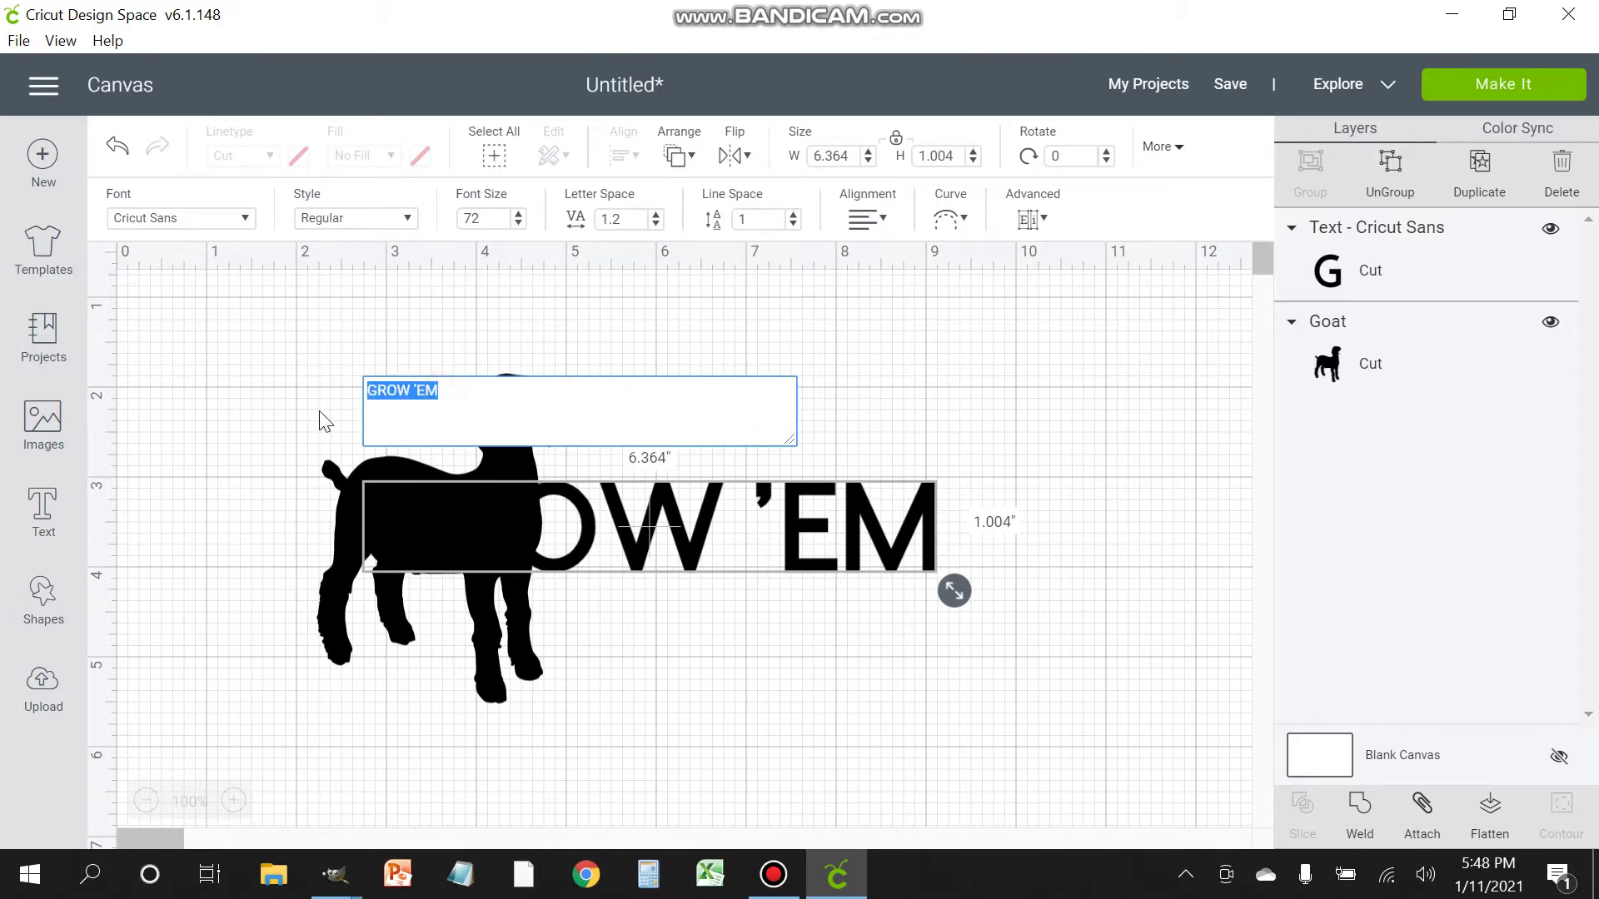
pyautogui.click(248, 220)
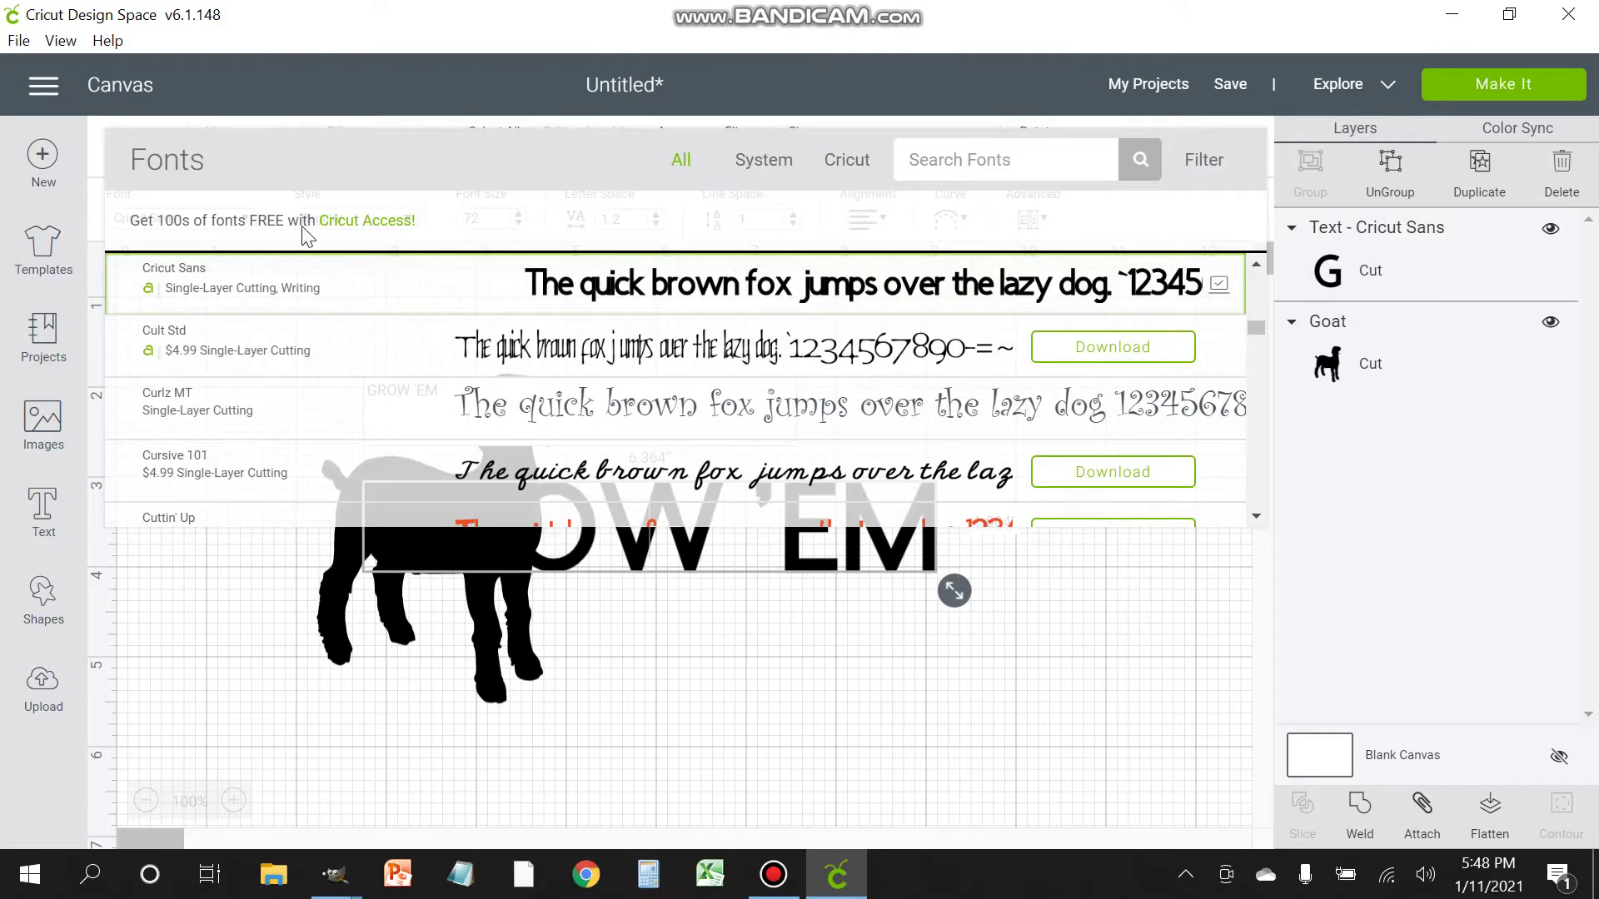
# Step: Apply the Komika Boogie system font to GROW 'EM and move it above the goat
pyautogui.click(779, 161)
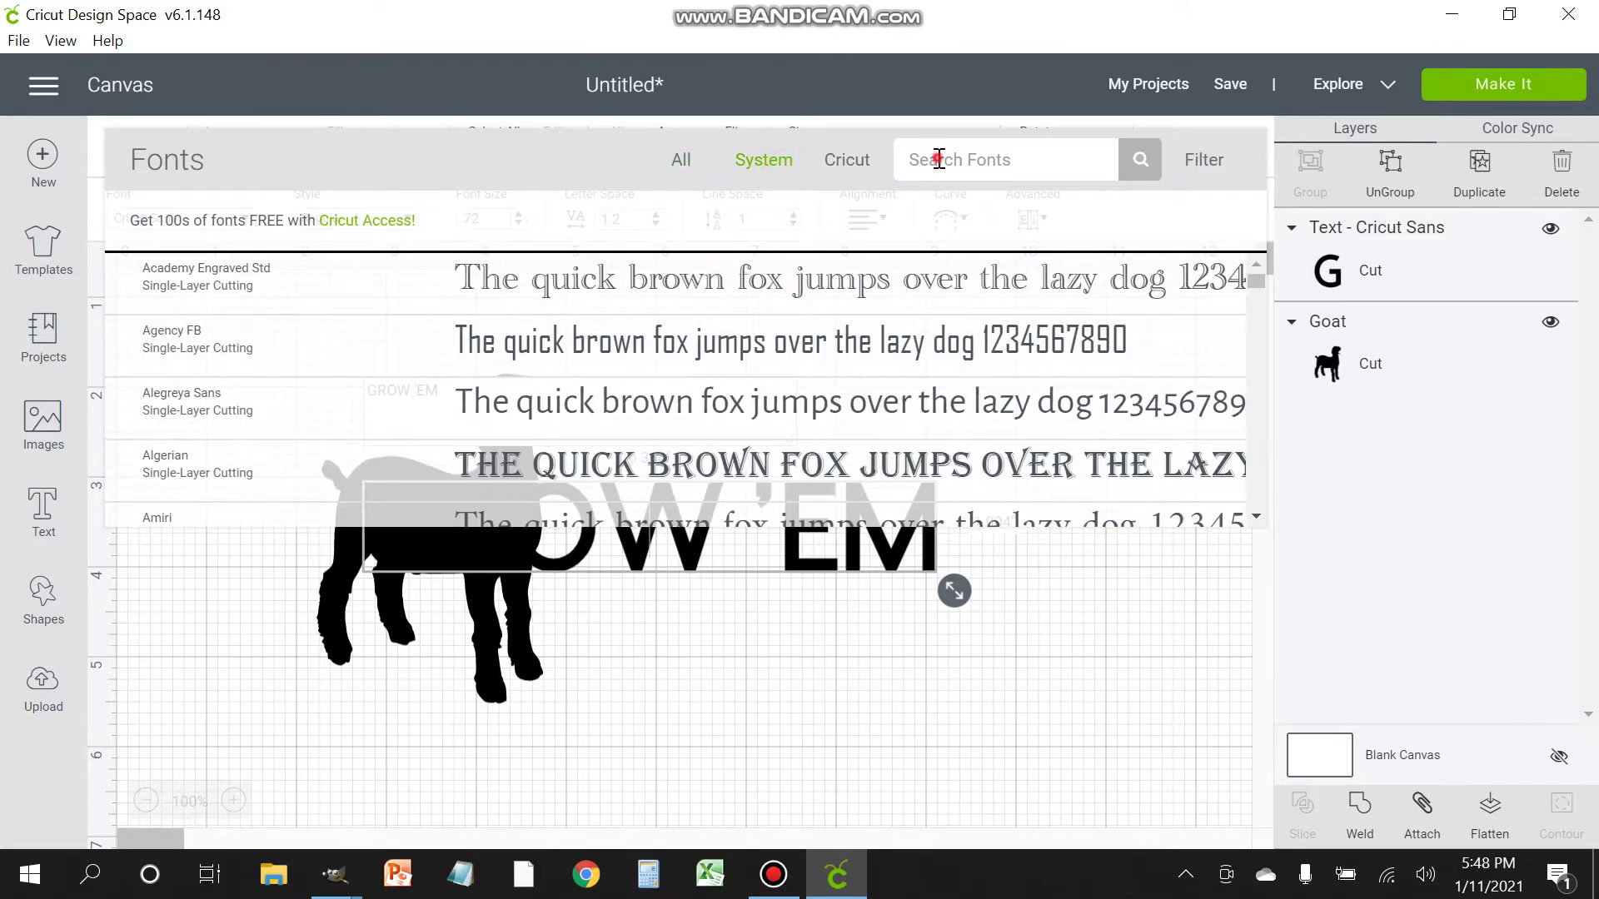
pyautogui.click(938, 159)
pyautogui.write('Komika Boogie')
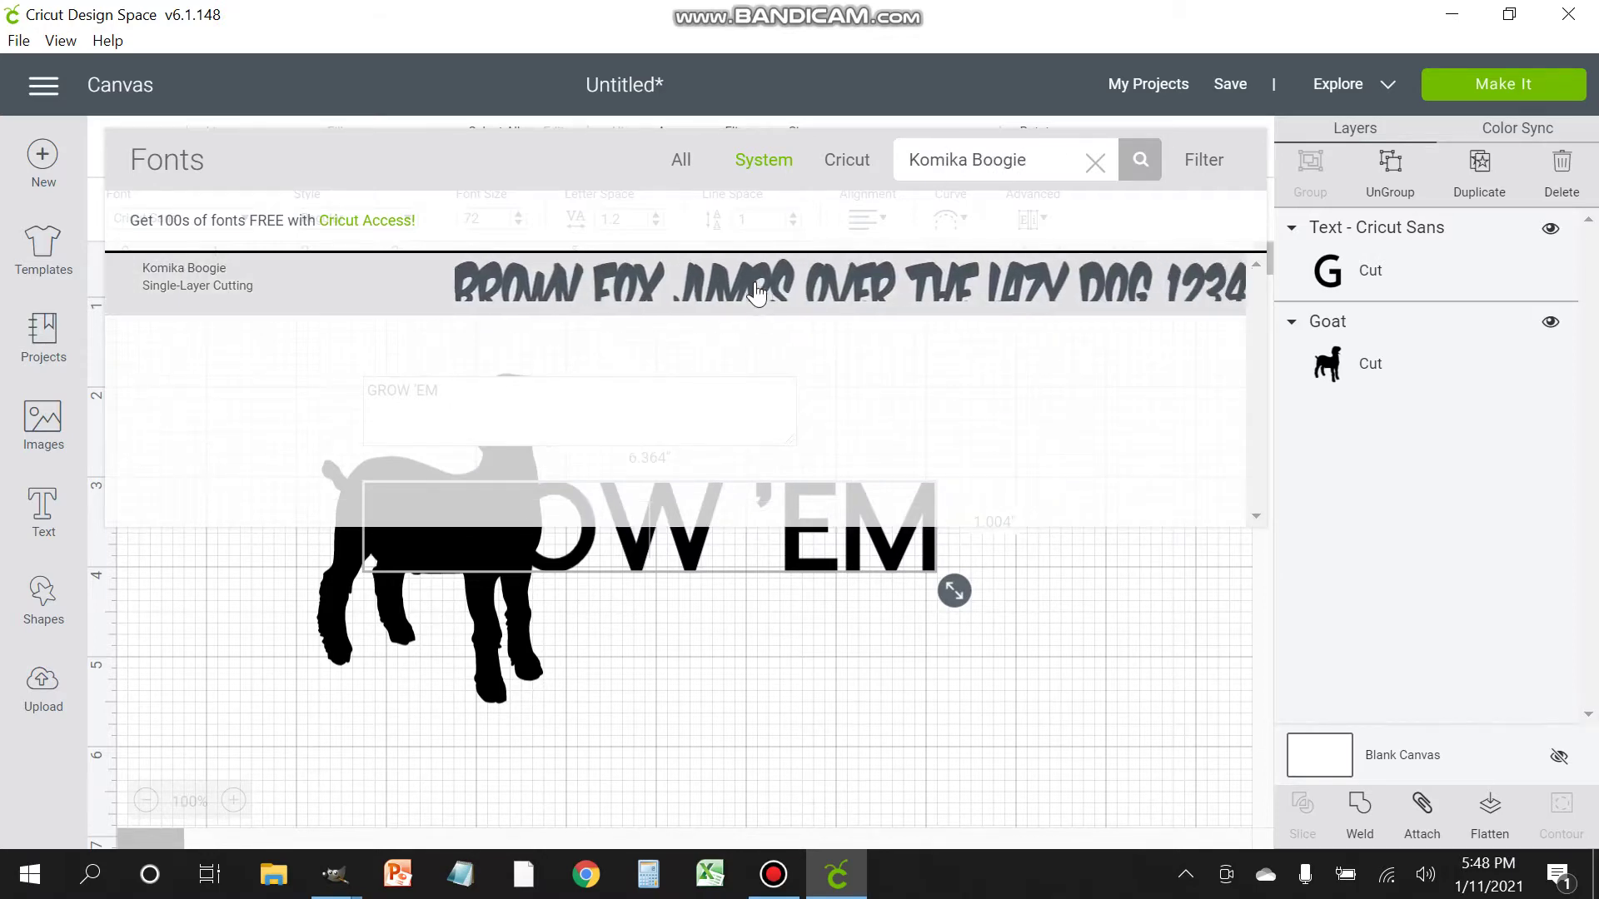
pyautogui.click(755, 282)
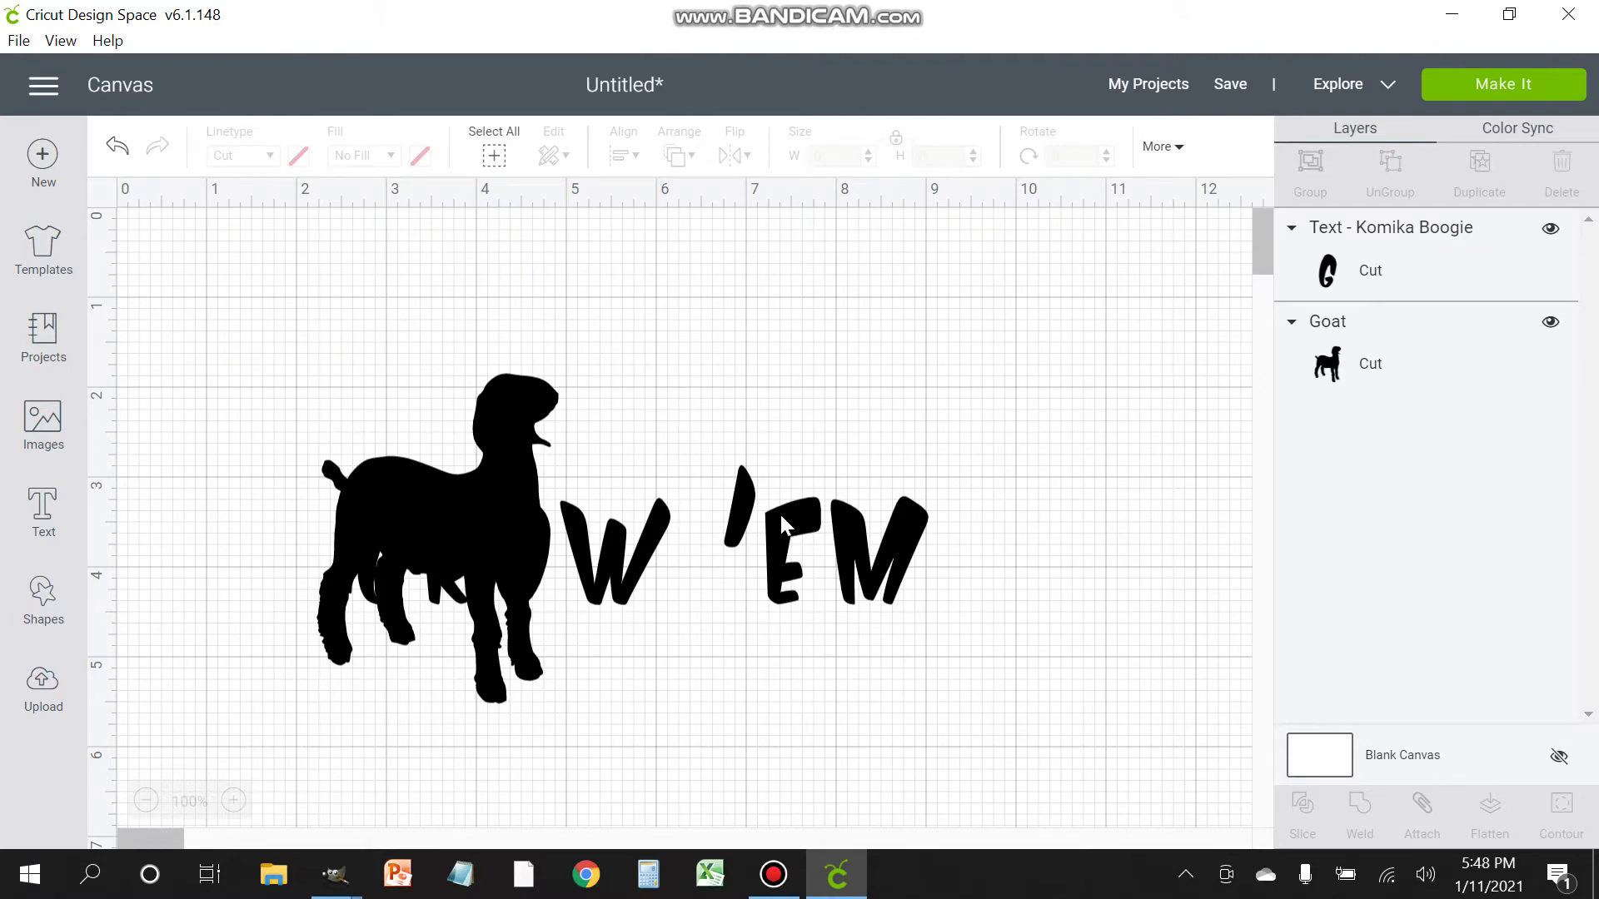
pyautogui.moveTo(781, 515); pyautogui.dragTo(617, 310)
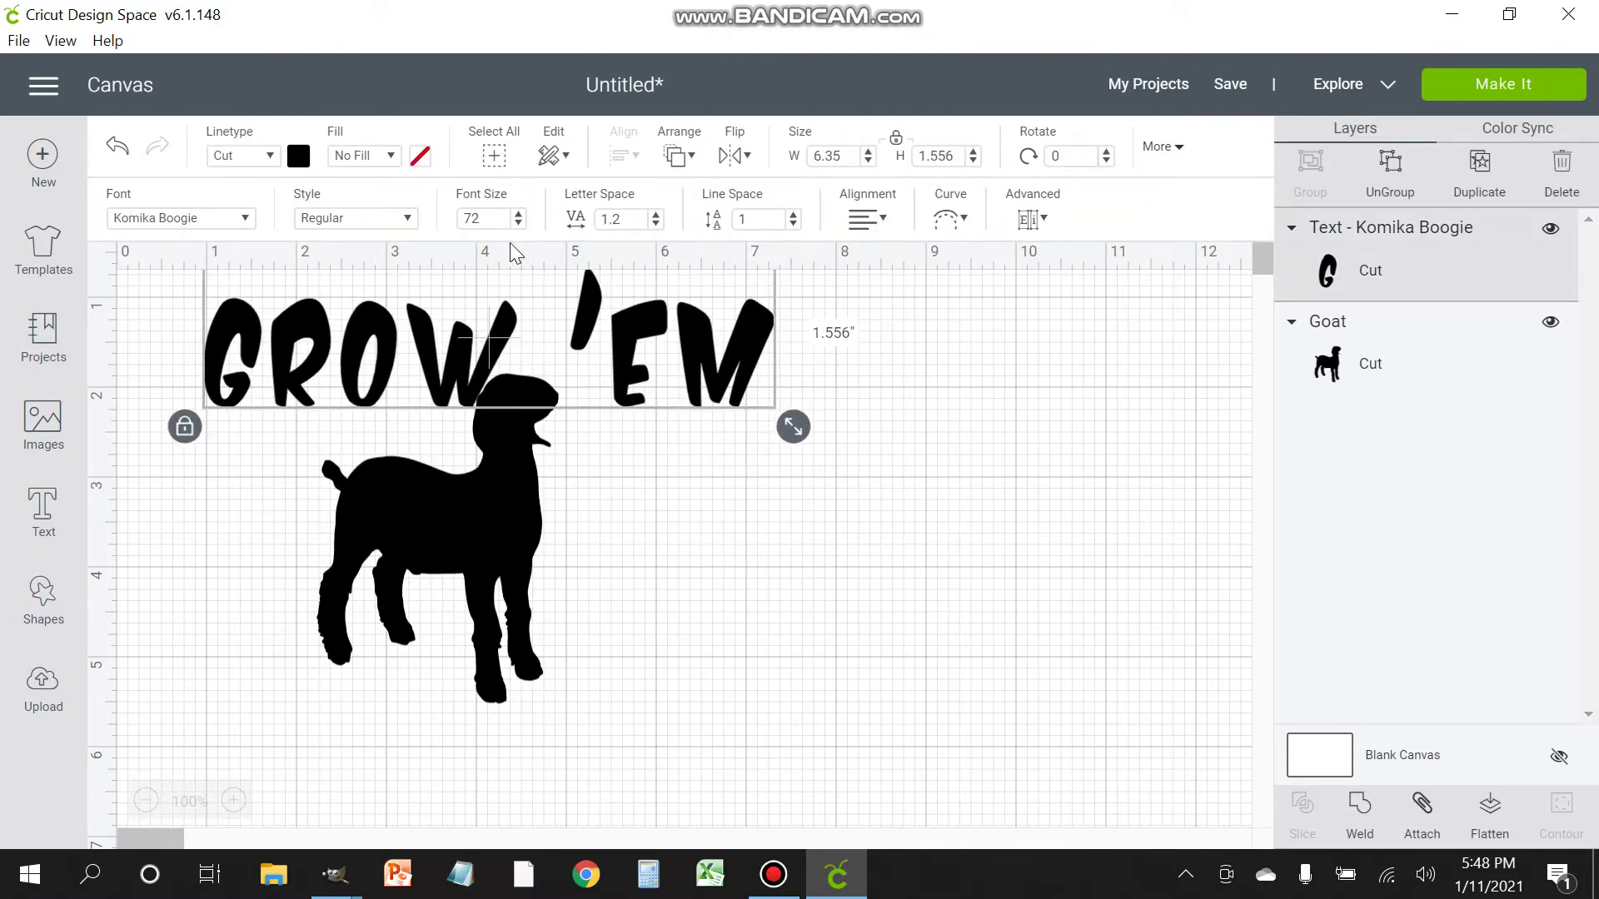
# Step: Set GROW 'EM to font size 54 and nudge it slightly higher above the goat
pyautogui.doubleClick(489, 220)
pyautogui.write('54')
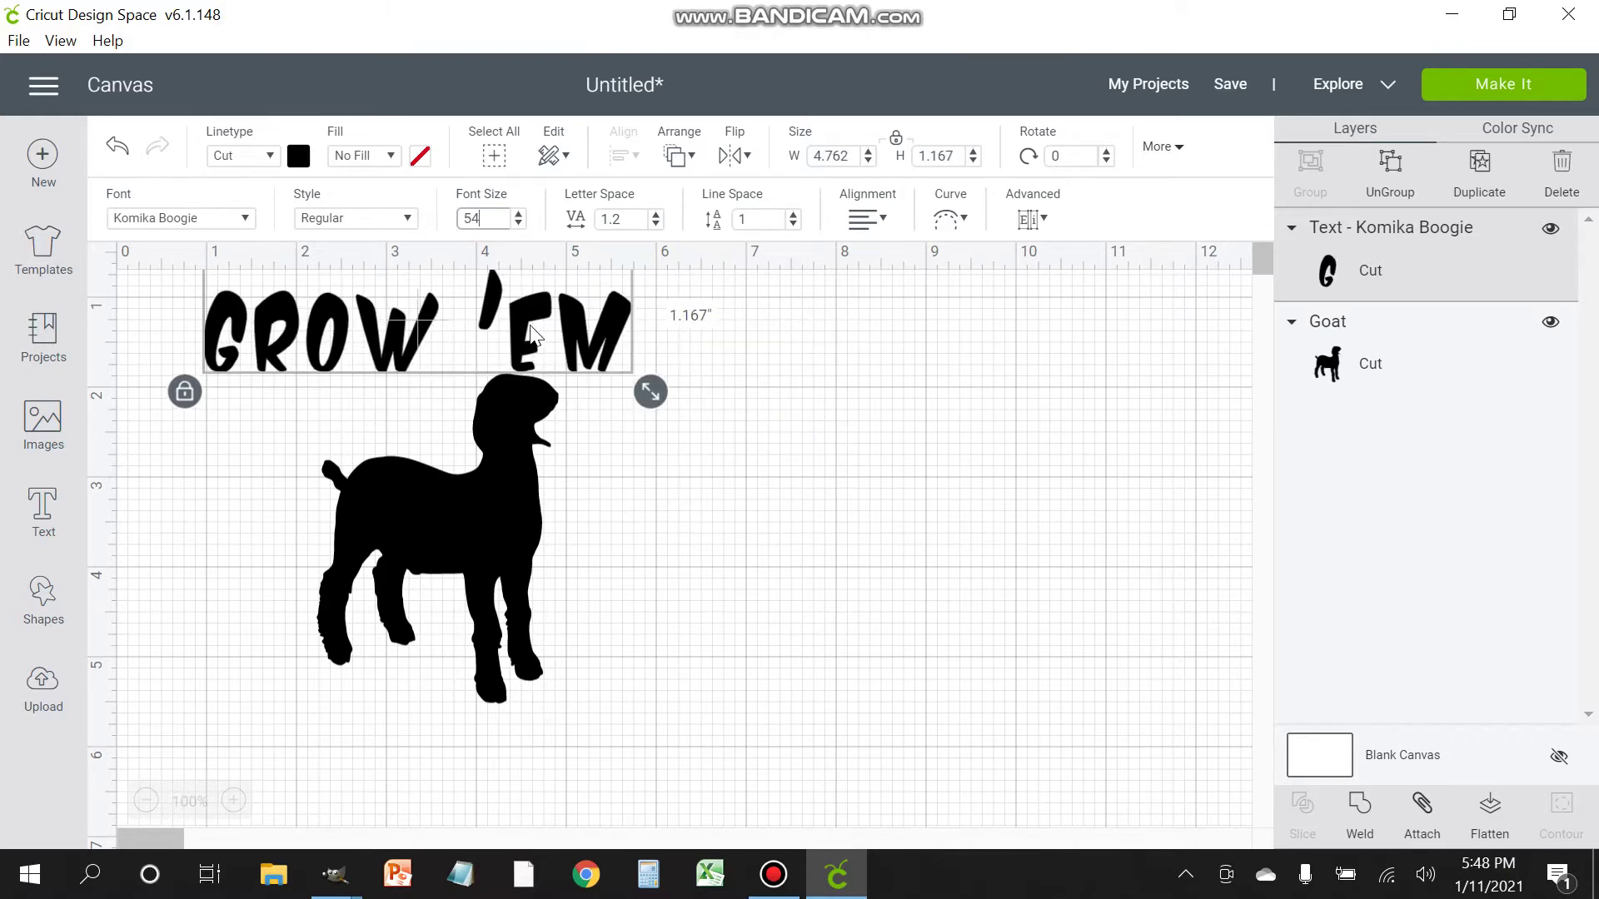
pyautogui.moveTo(532, 342); pyautogui.dragTo(563, 318)
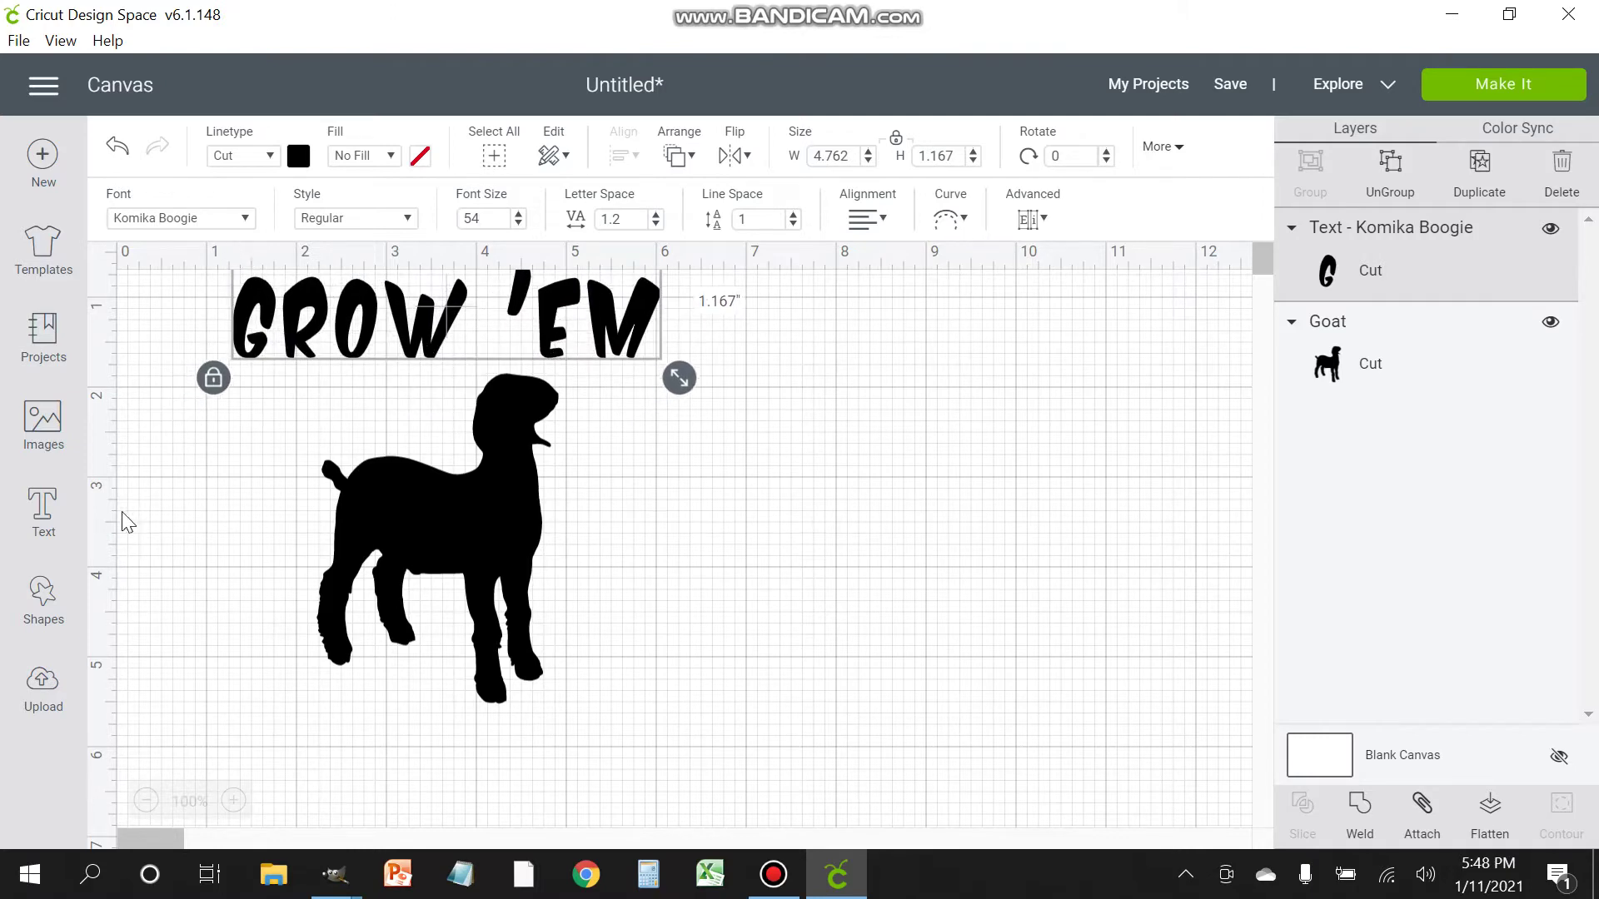
pyautogui.click(44, 510)
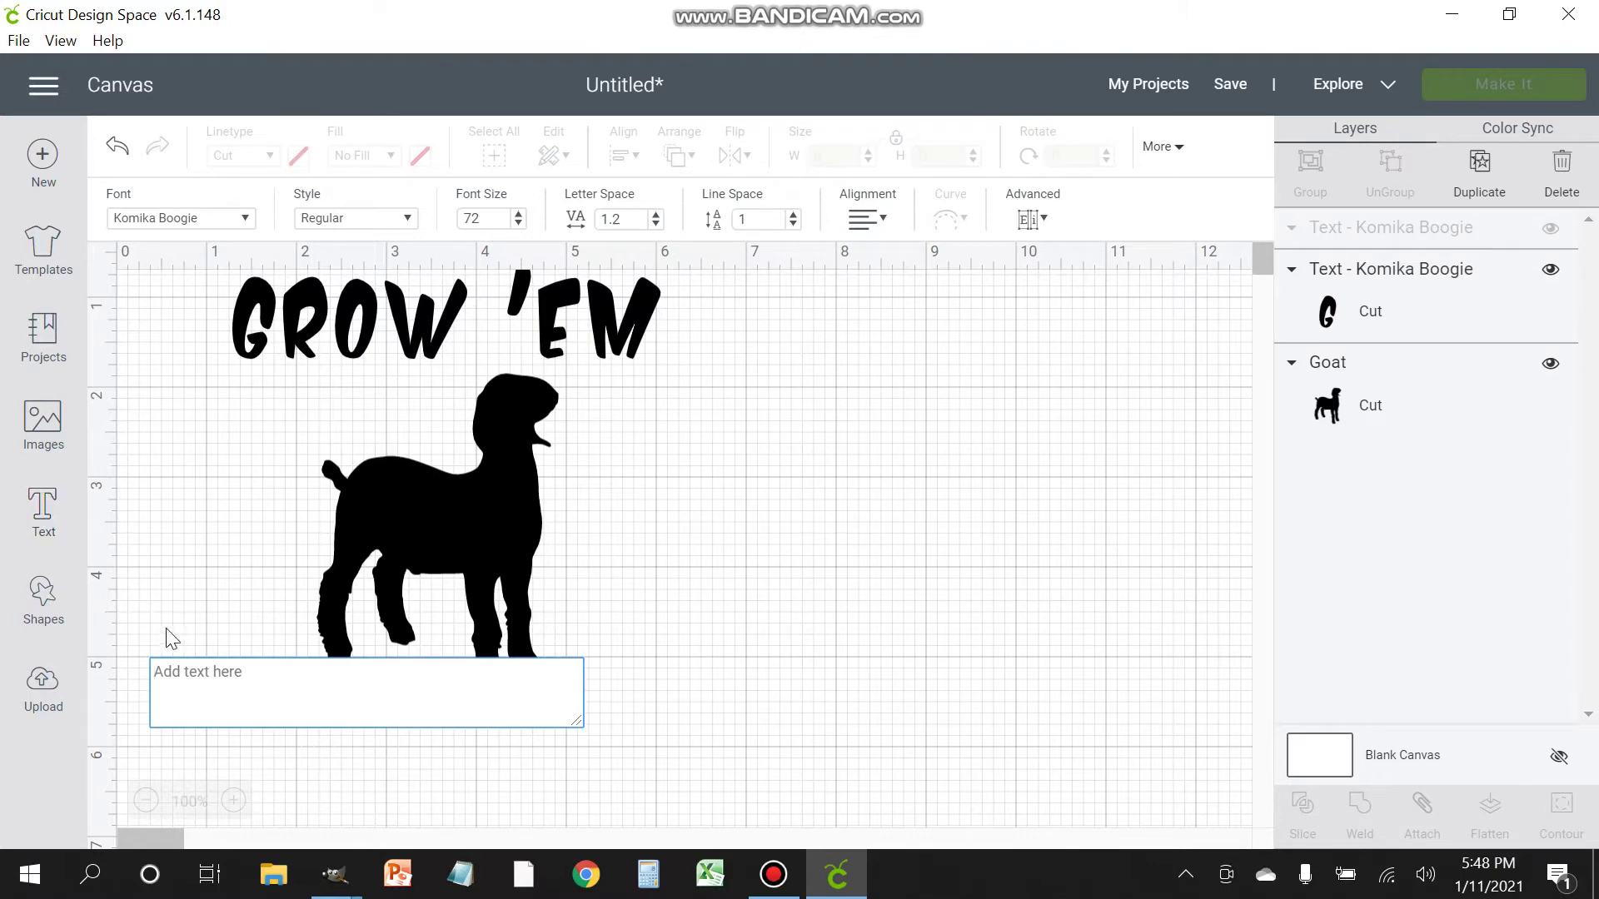
# Step: Type SHOW 'EM into a new text box and move it below the goat
pyautogui.write('SHOW')
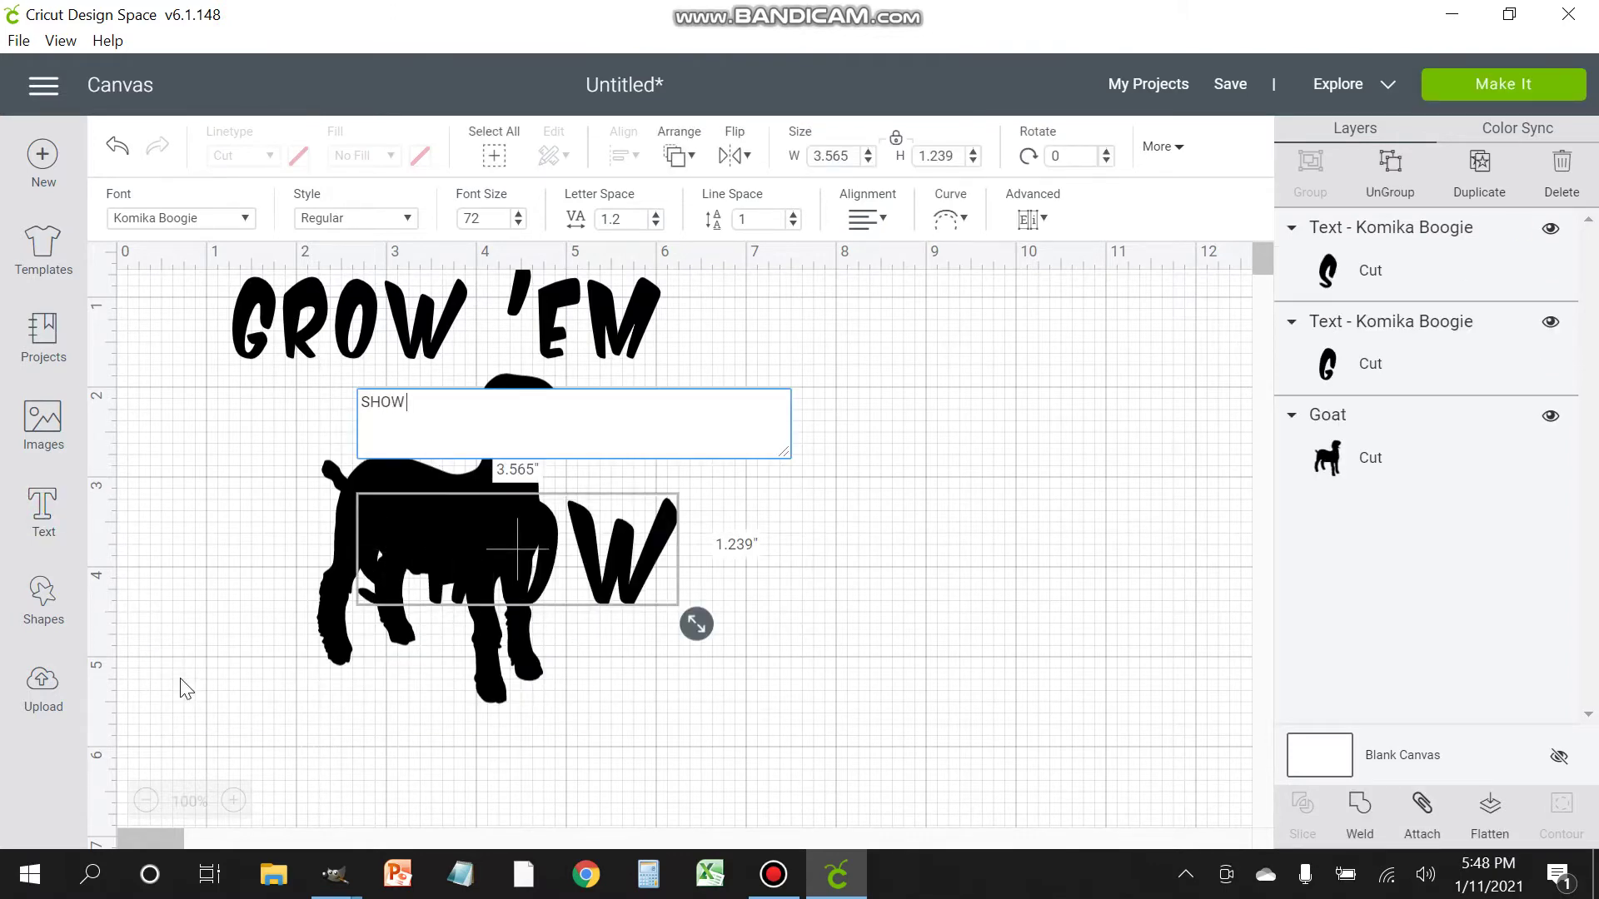
pyautogui.write(" 'EM")
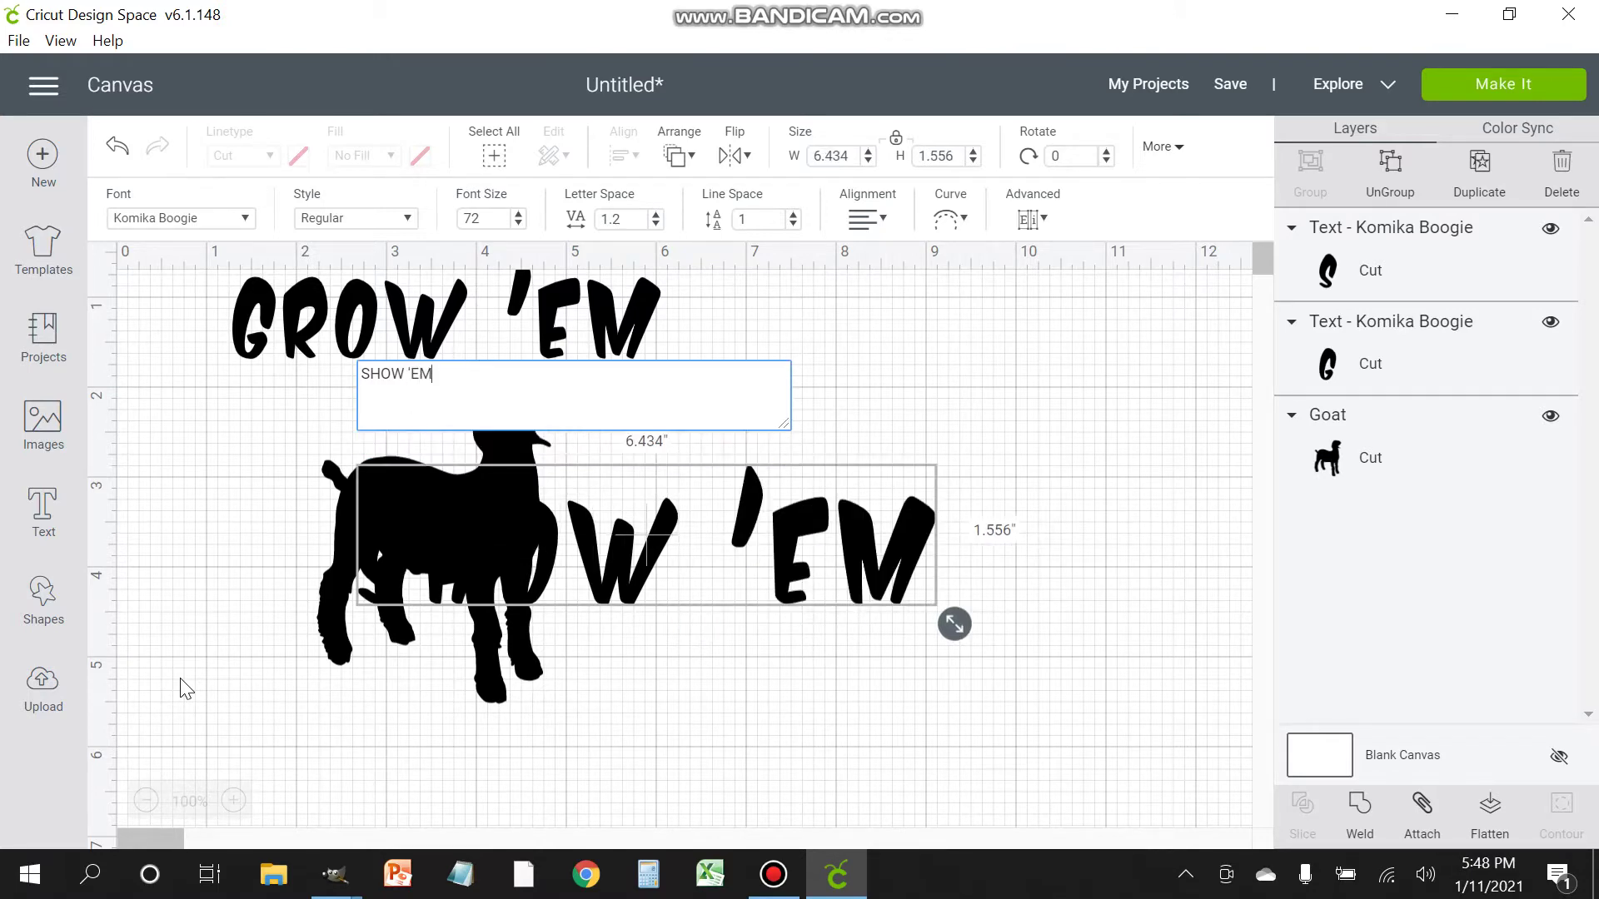
pyautogui.click(818, 731)
pyautogui.moveTo(783, 534); pyautogui.dragTo(604, 726)
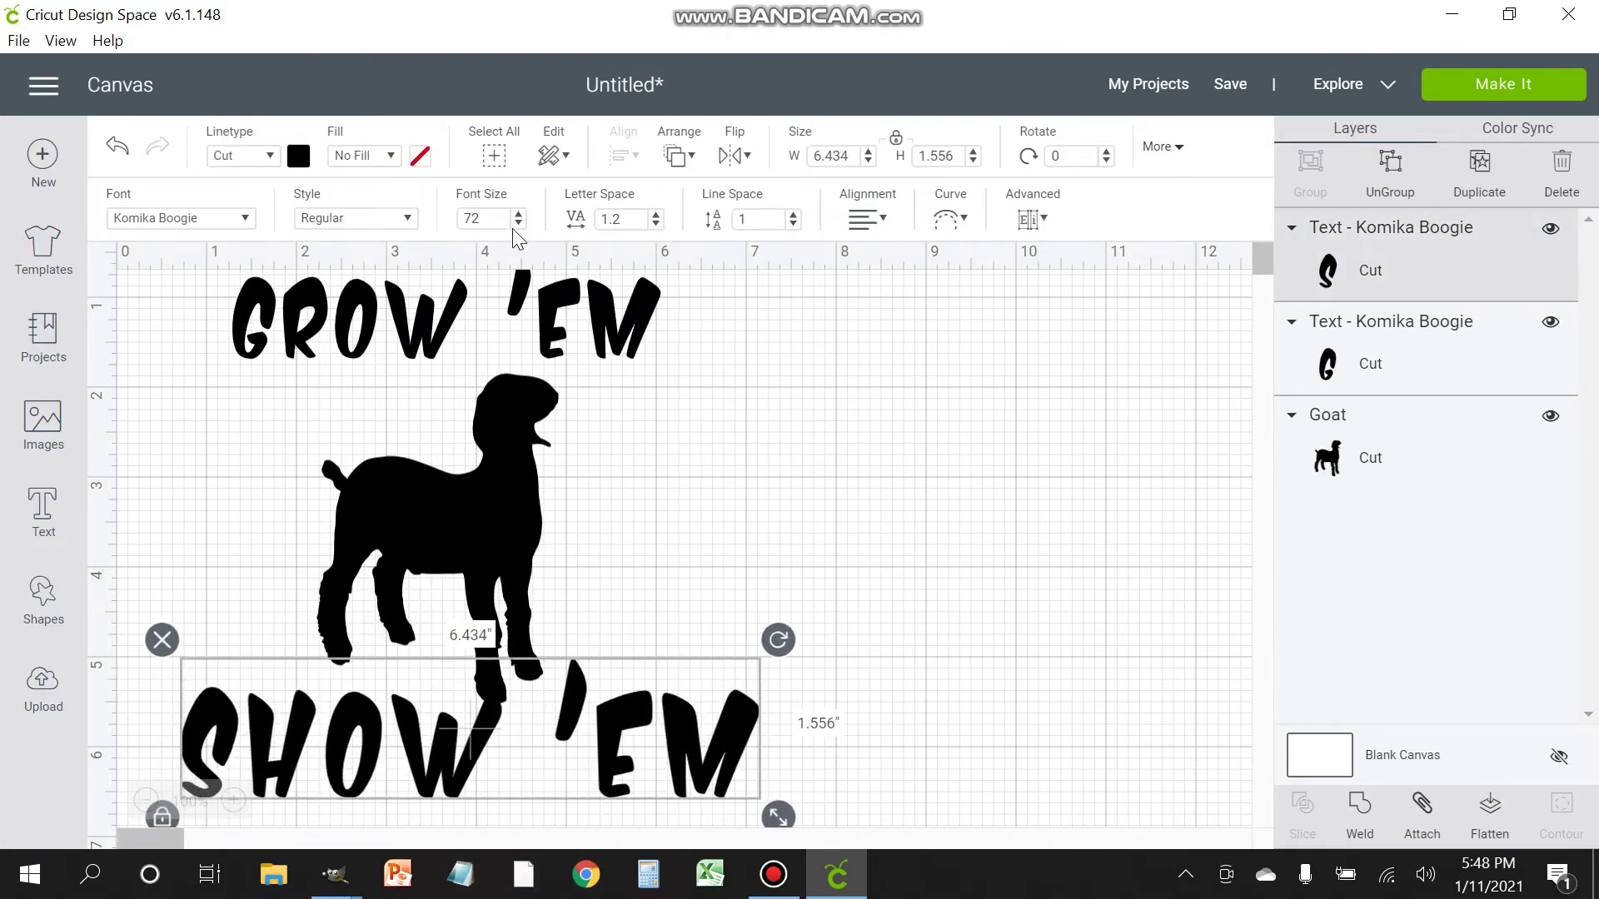
# Step: Set SHOW 'EM to font size 54 and center it under the goat's feet
pyautogui.doubleClick(472, 219)
pyautogui.click(957, 505)
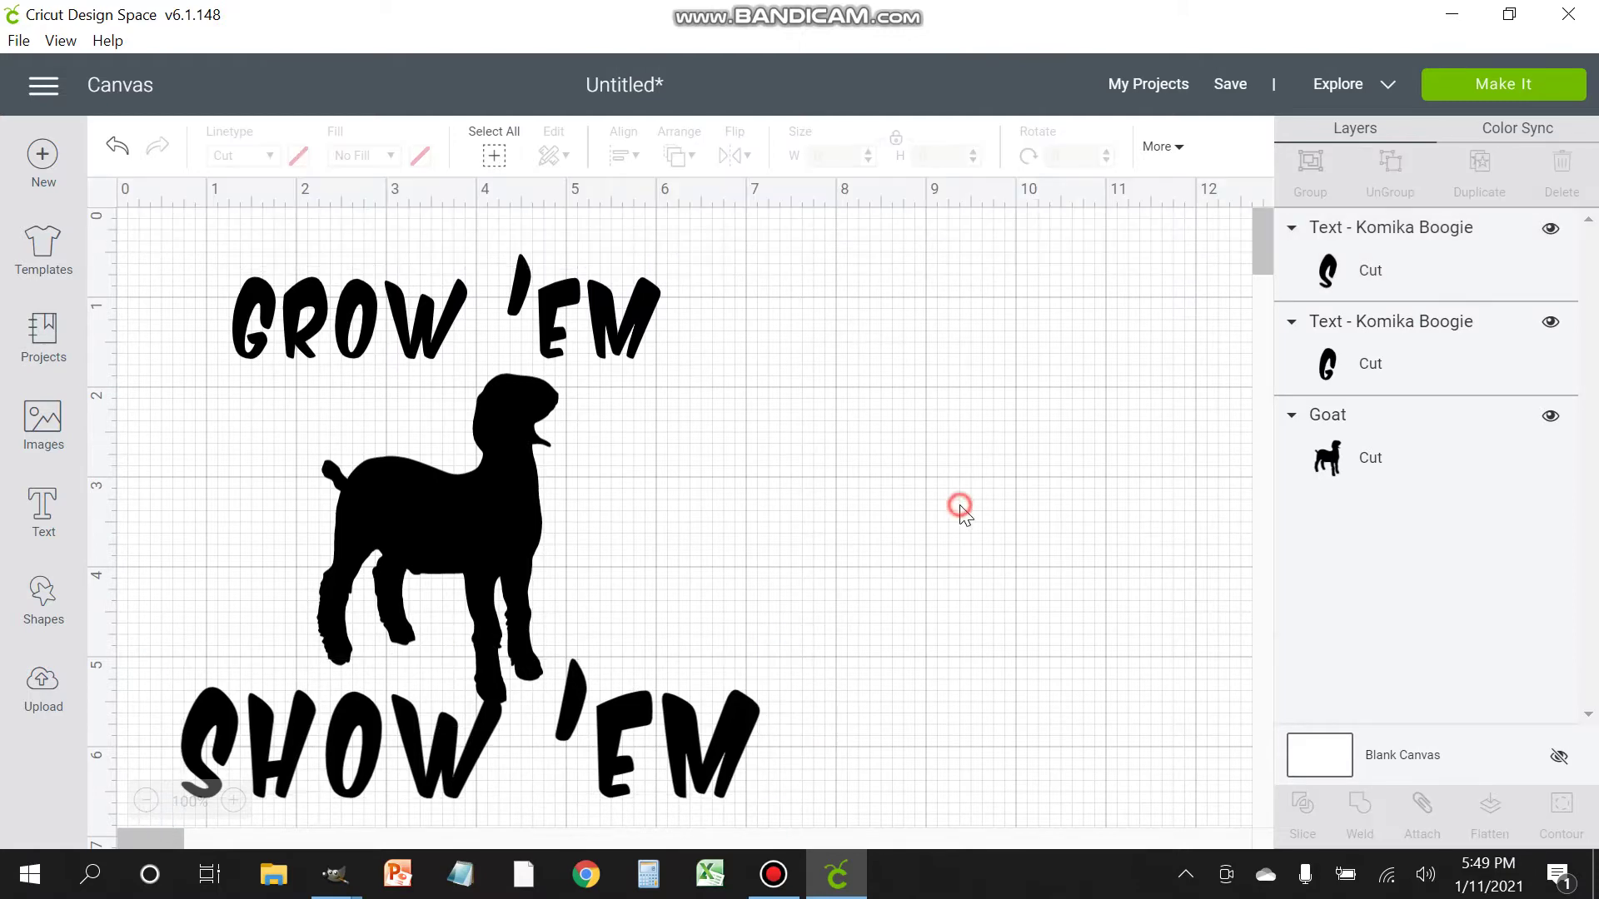
pyautogui.click(699, 718)
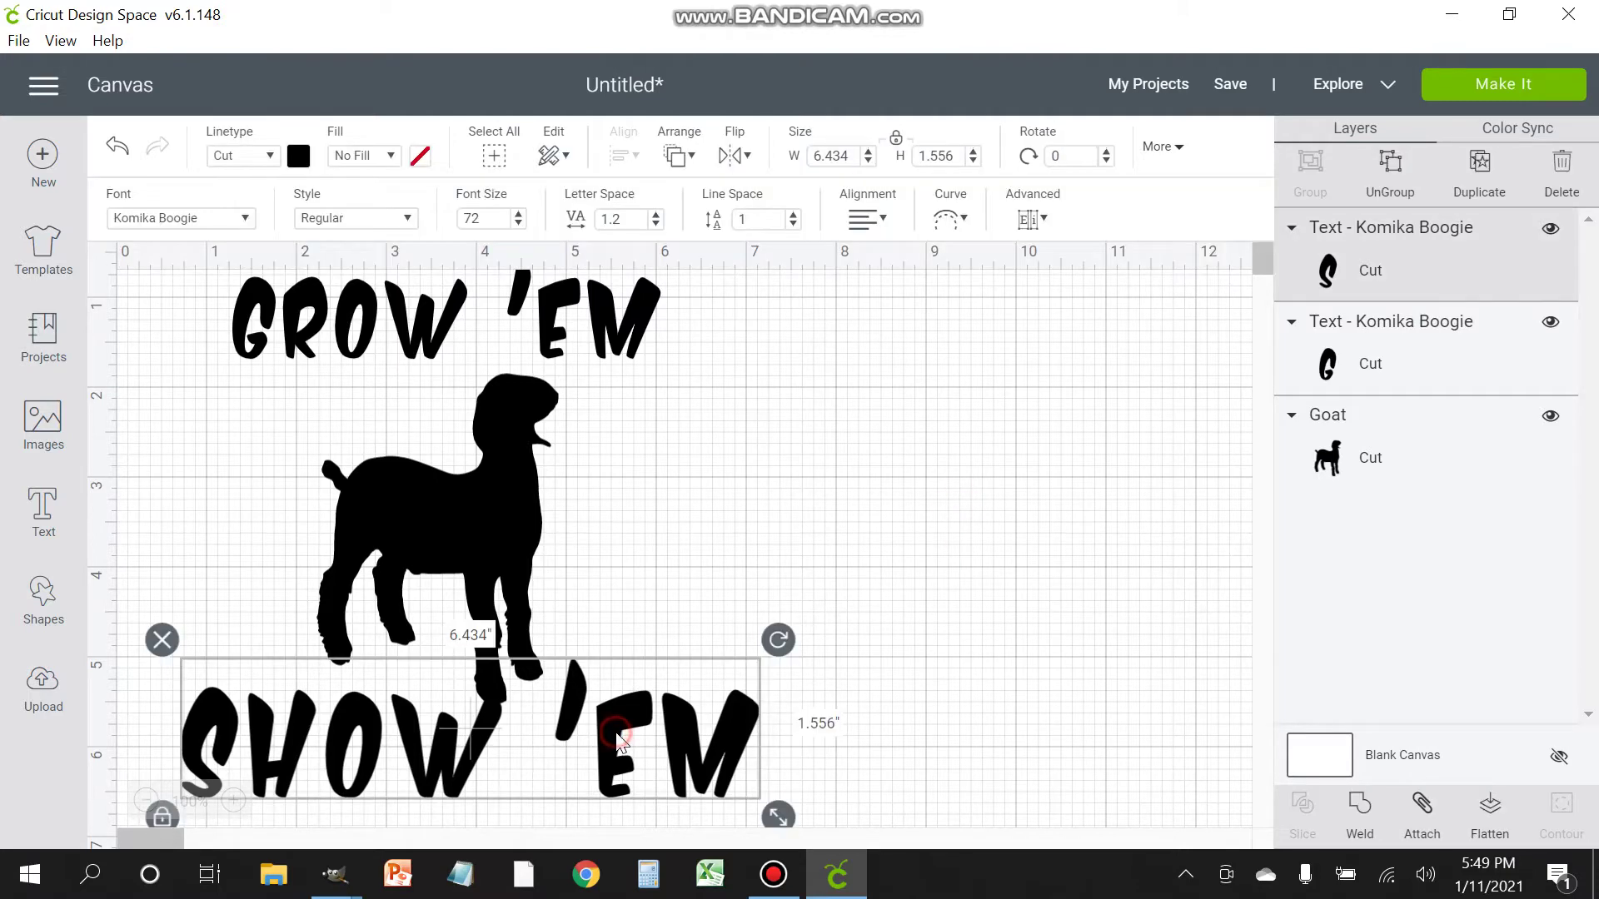
pyautogui.doubleClick(747, 734)
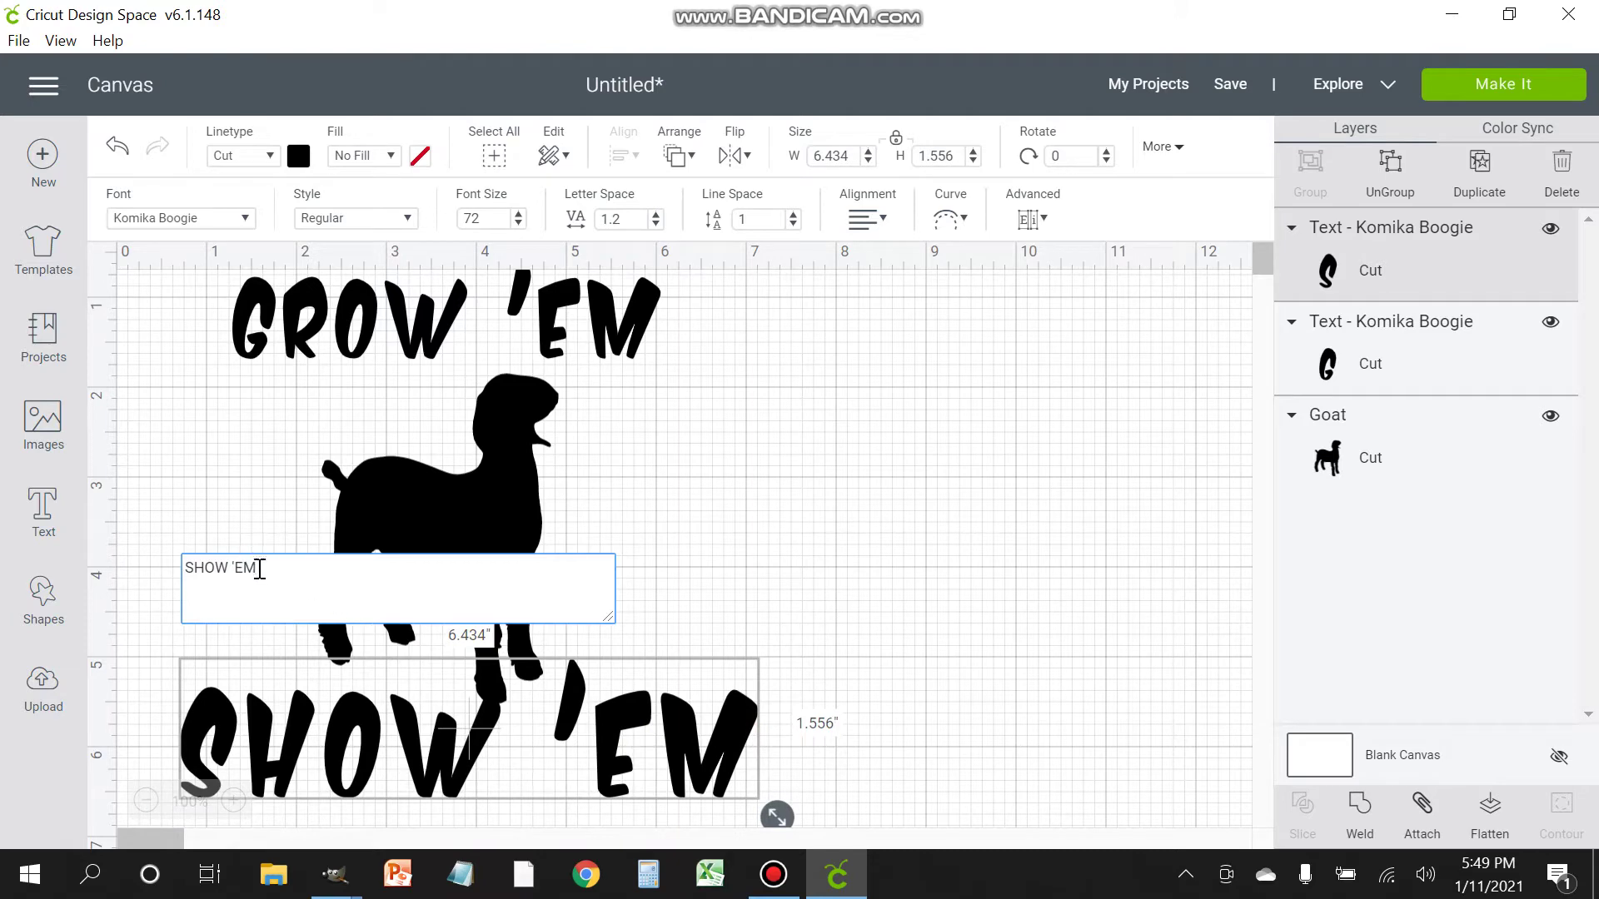
pyautogui.doubleClick(490, 218)
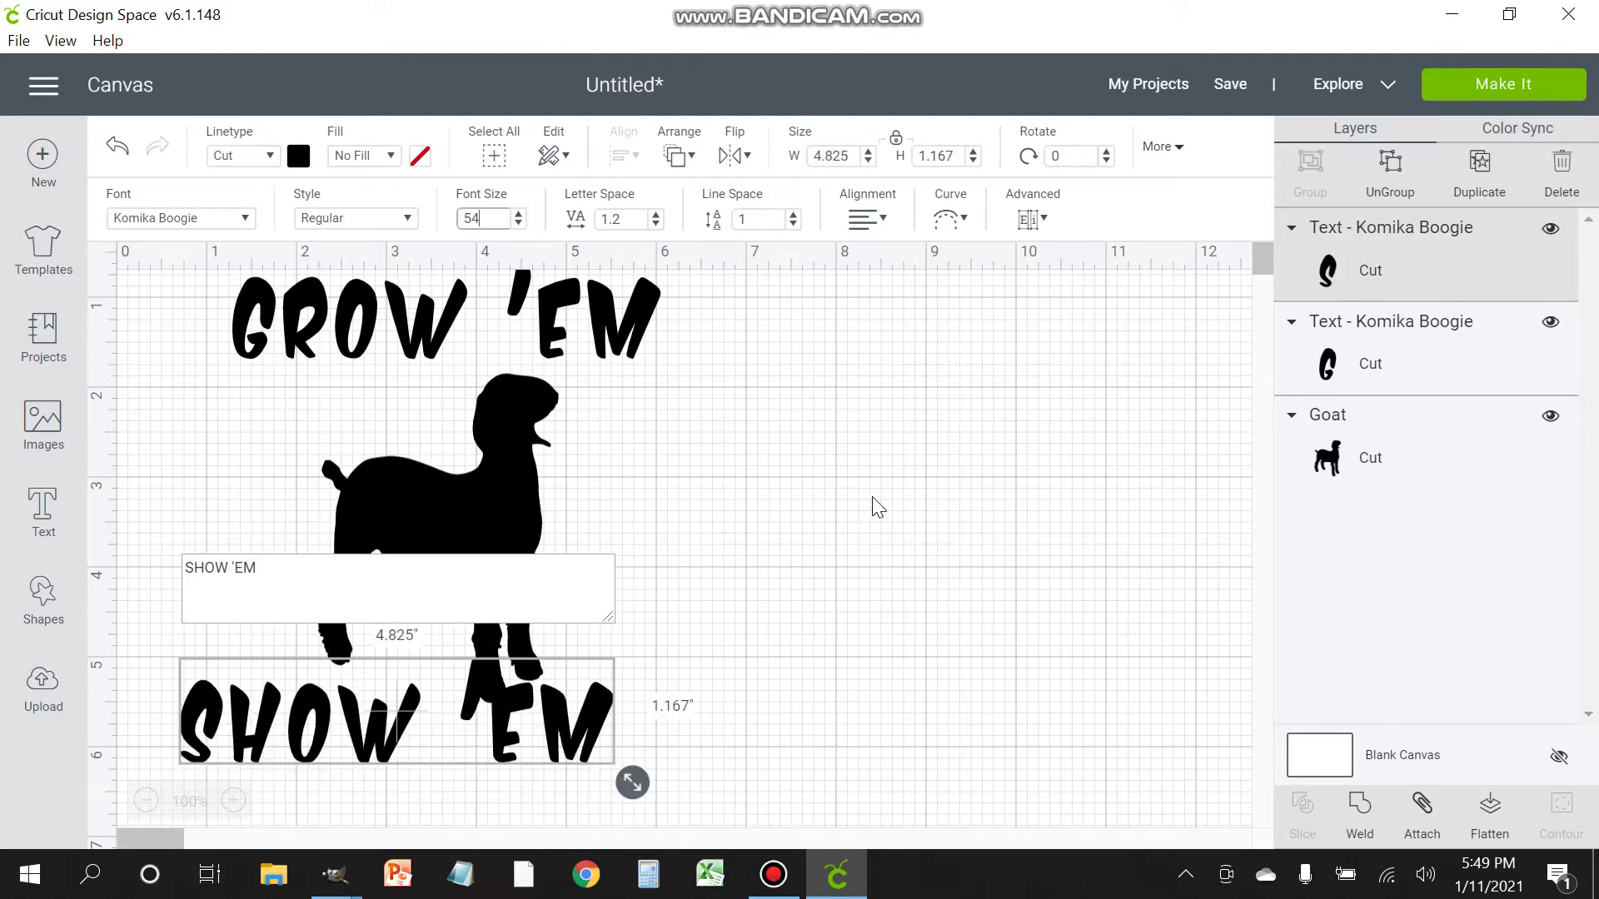
pyautogui.click(859, 523)
pyautogui.moveTo(510, 739); pyautogui.dragTo(566, 779)
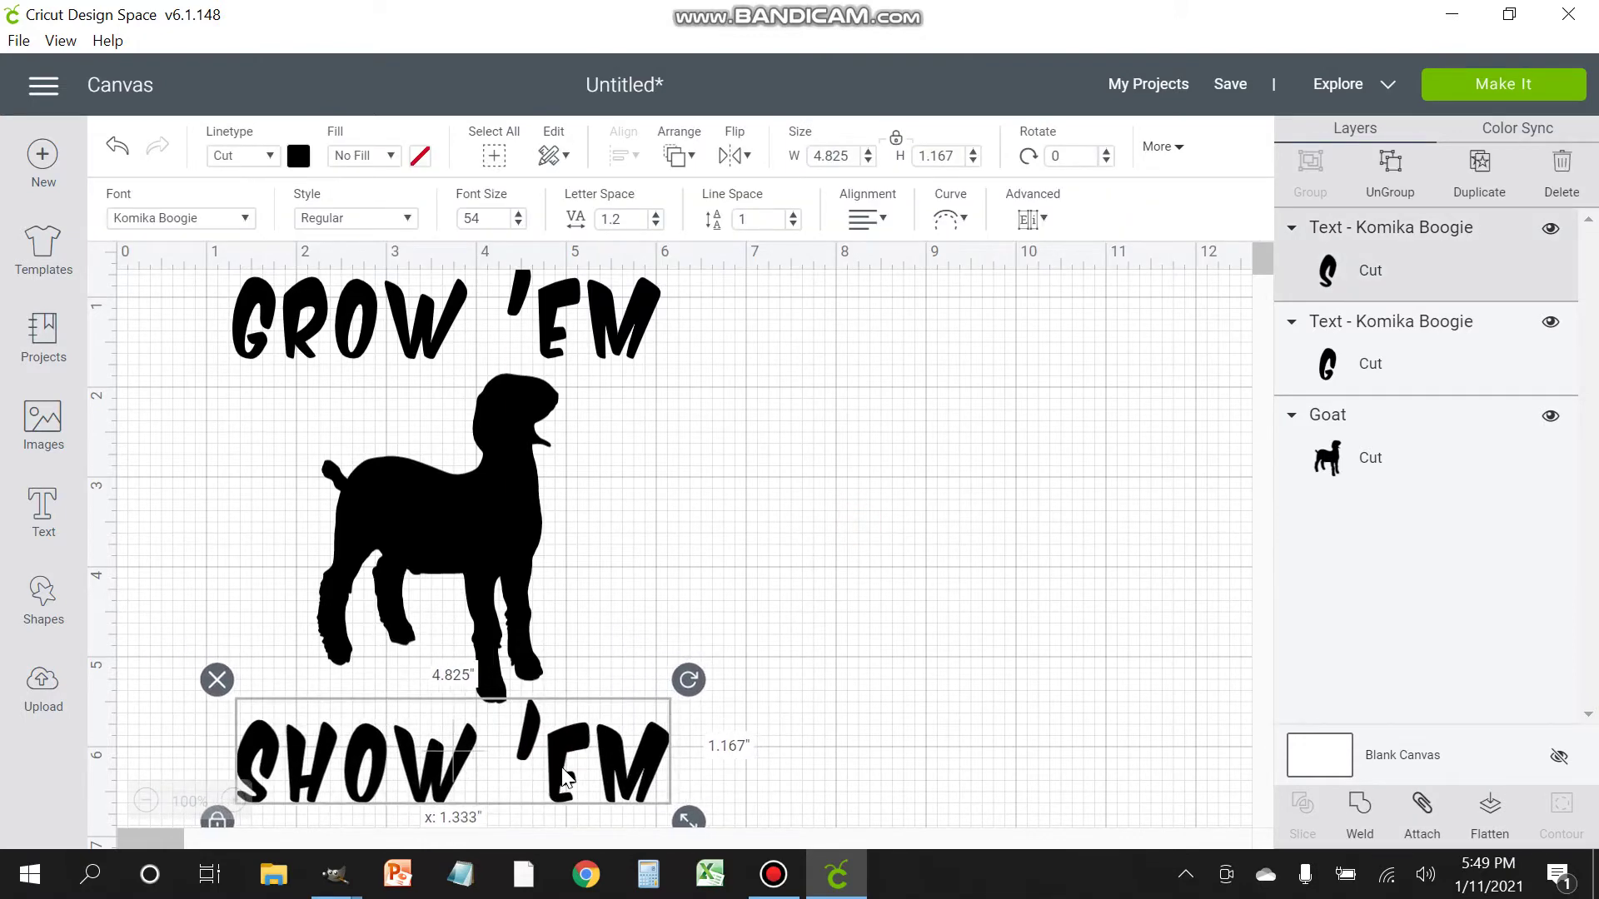
pyautogui.click(928, 583)
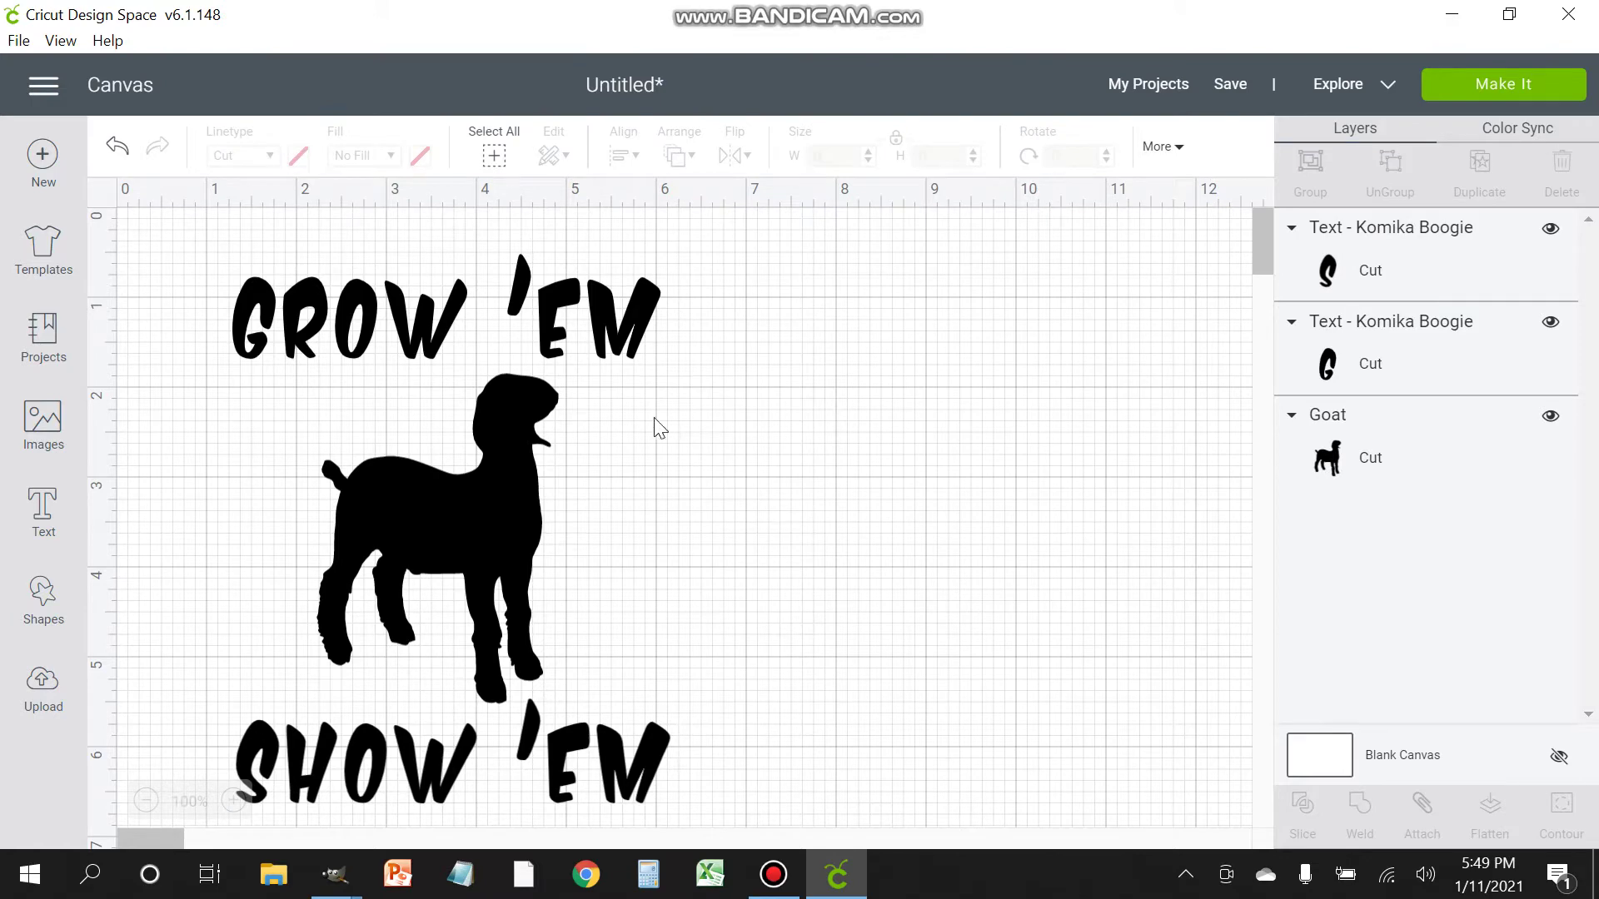
pyautogui.click(556, 310)
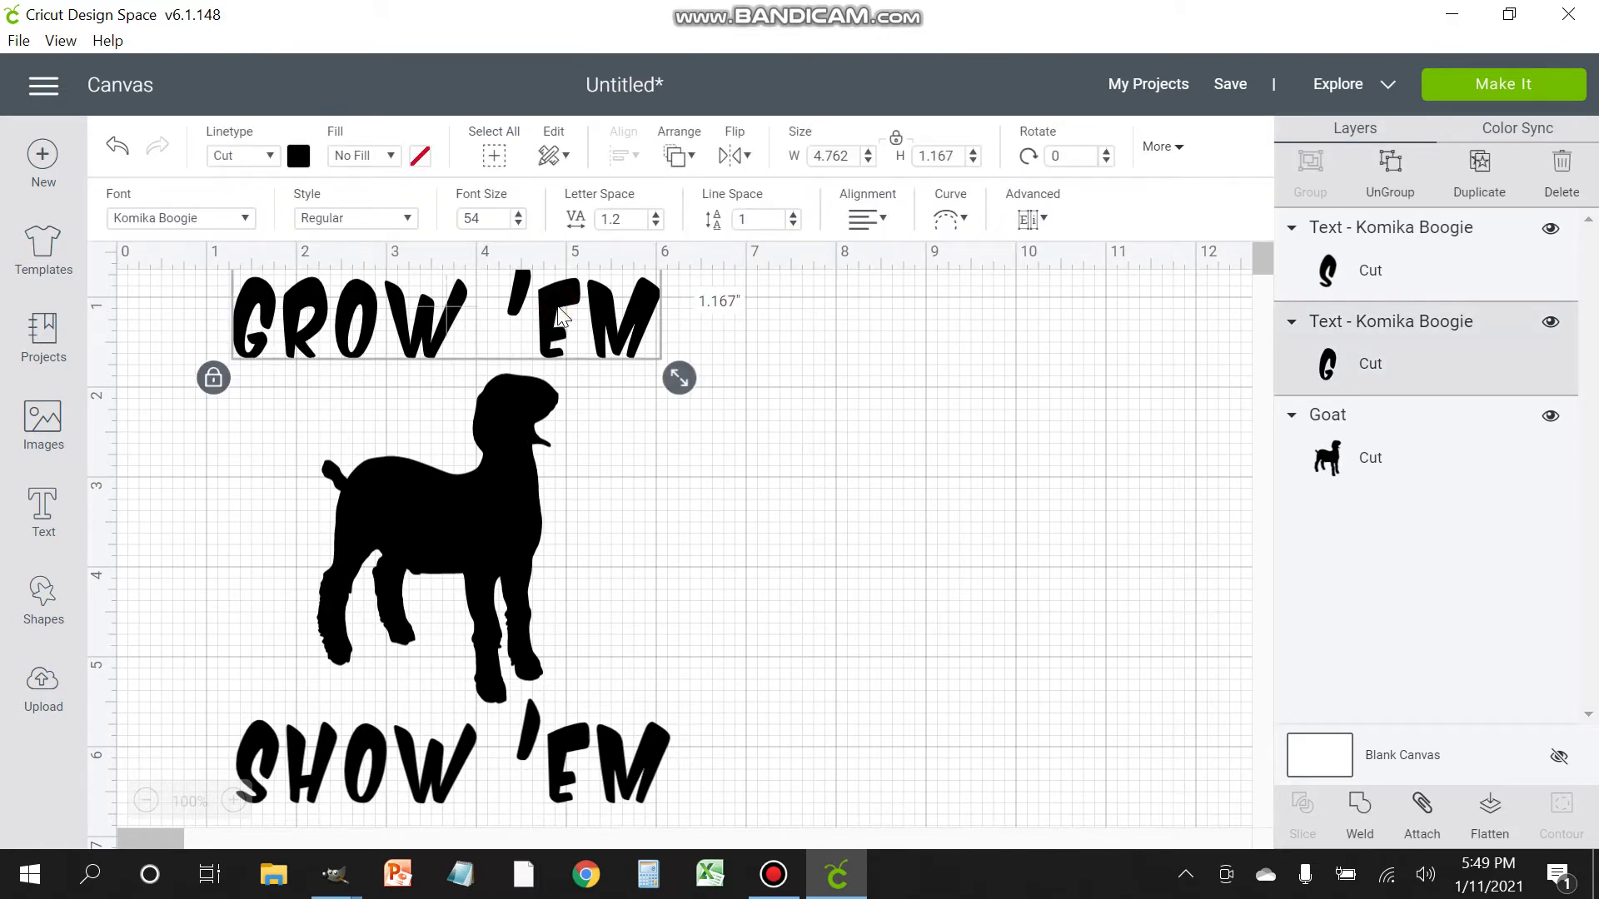
# Step: Curve GROW 'EM into an upward arch over the goat's head, diameter about 7.1
pyautogui.click(950, 219)
pyautogui.moveTo(892, 299); pyautogui.dragTo(967, 345)
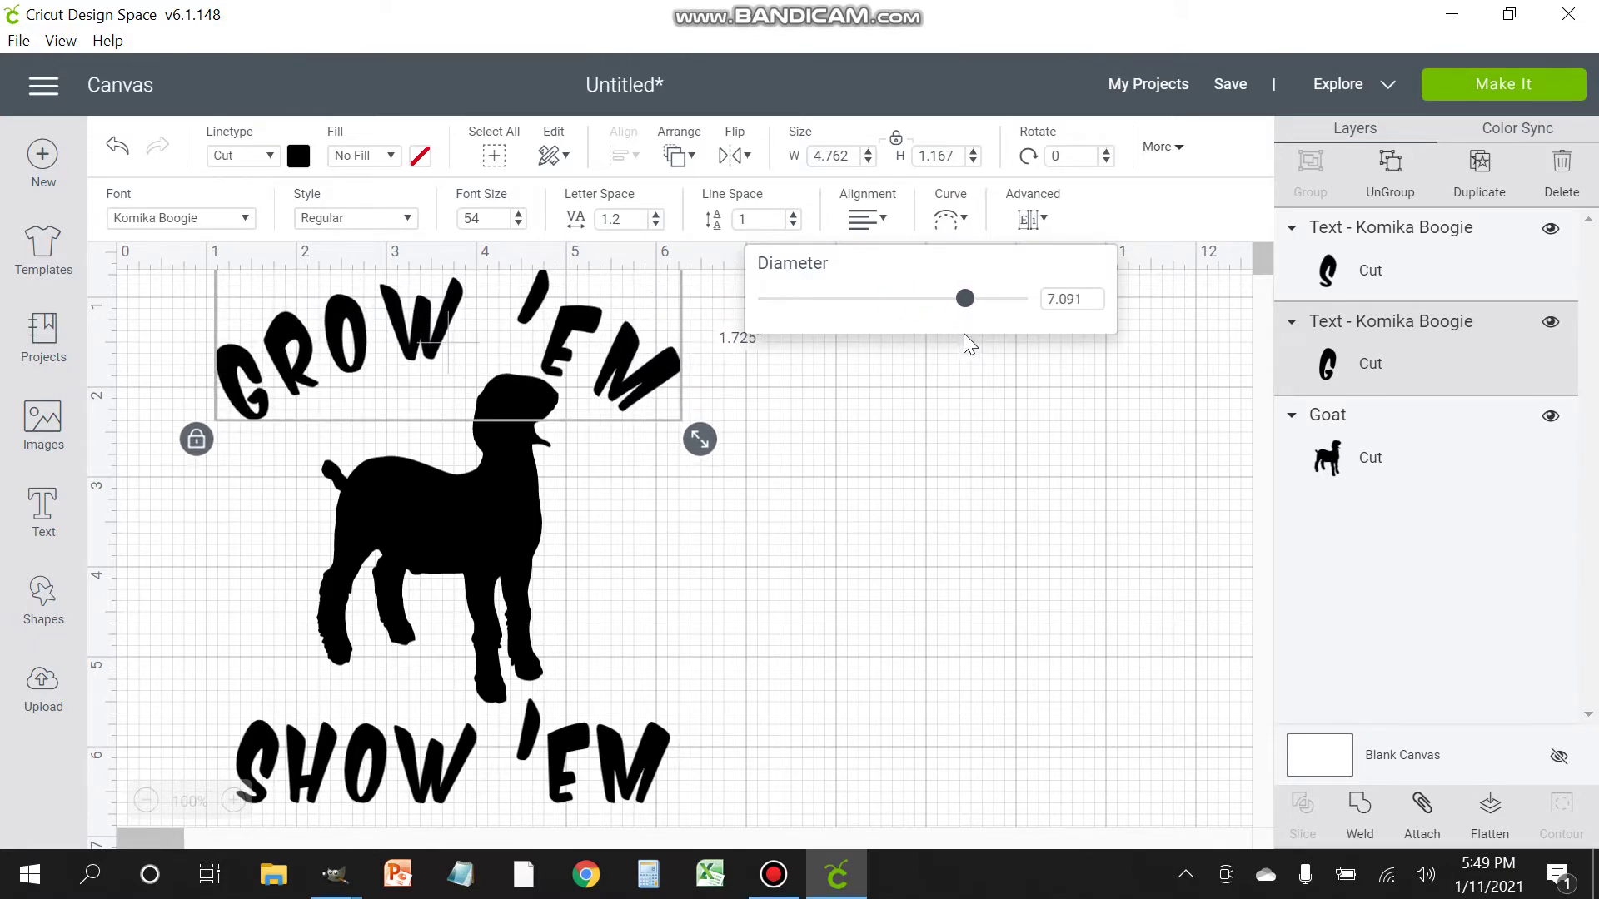
pyautogui.click(1082, 302)
pyautogui.moveTo(1081, 304); pyautogui.dragTo(1068, 306)
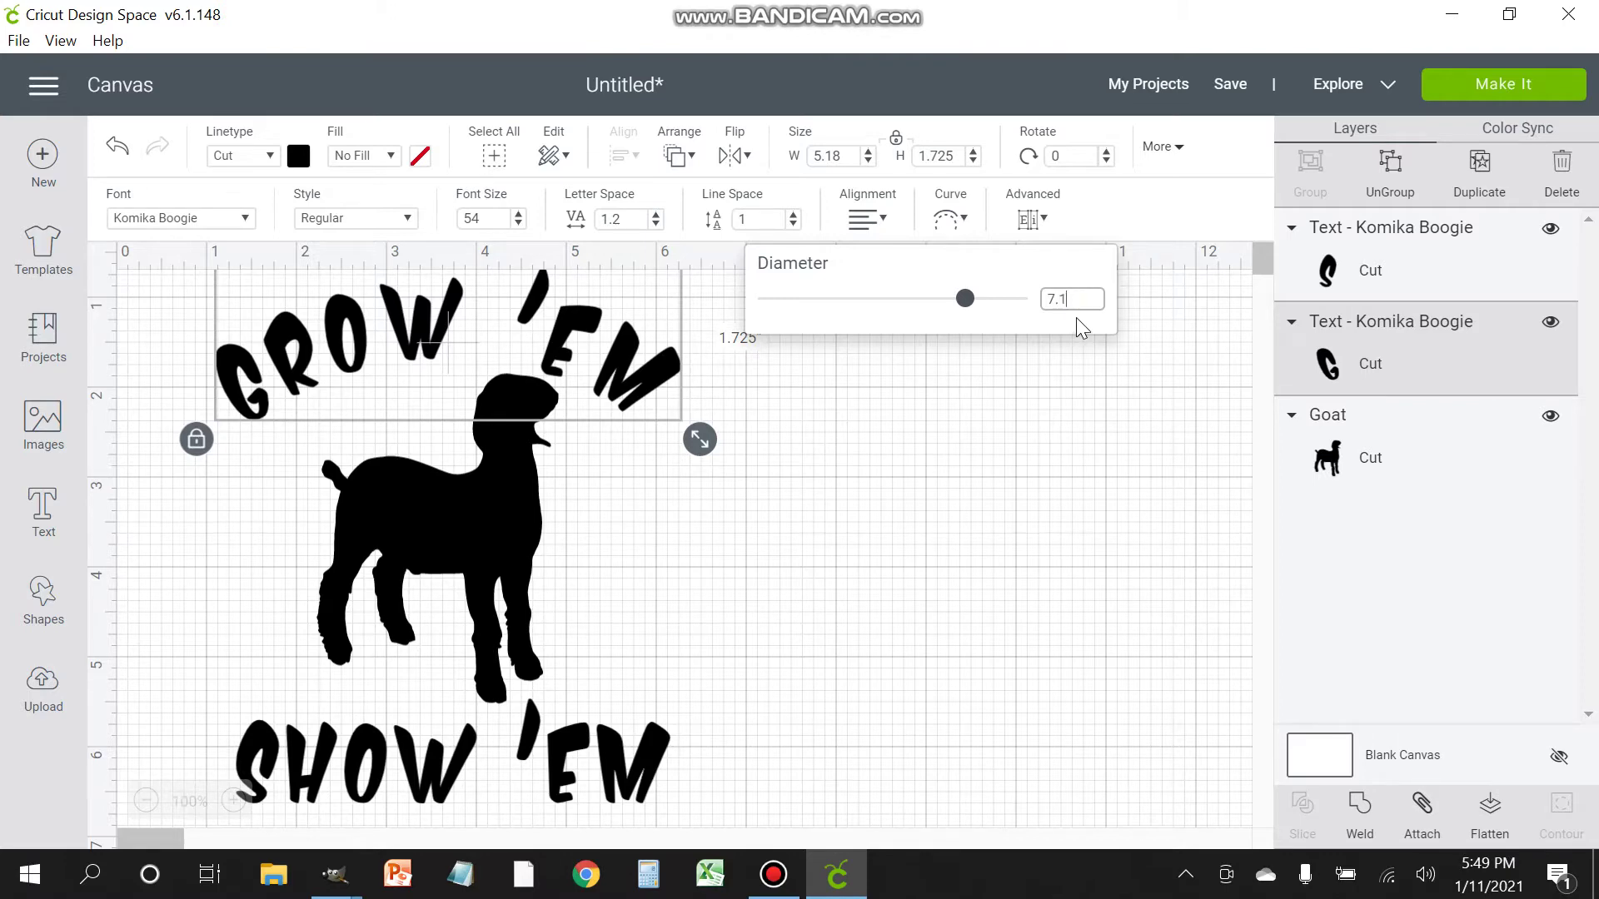
pyautogui.click(1101, 481)
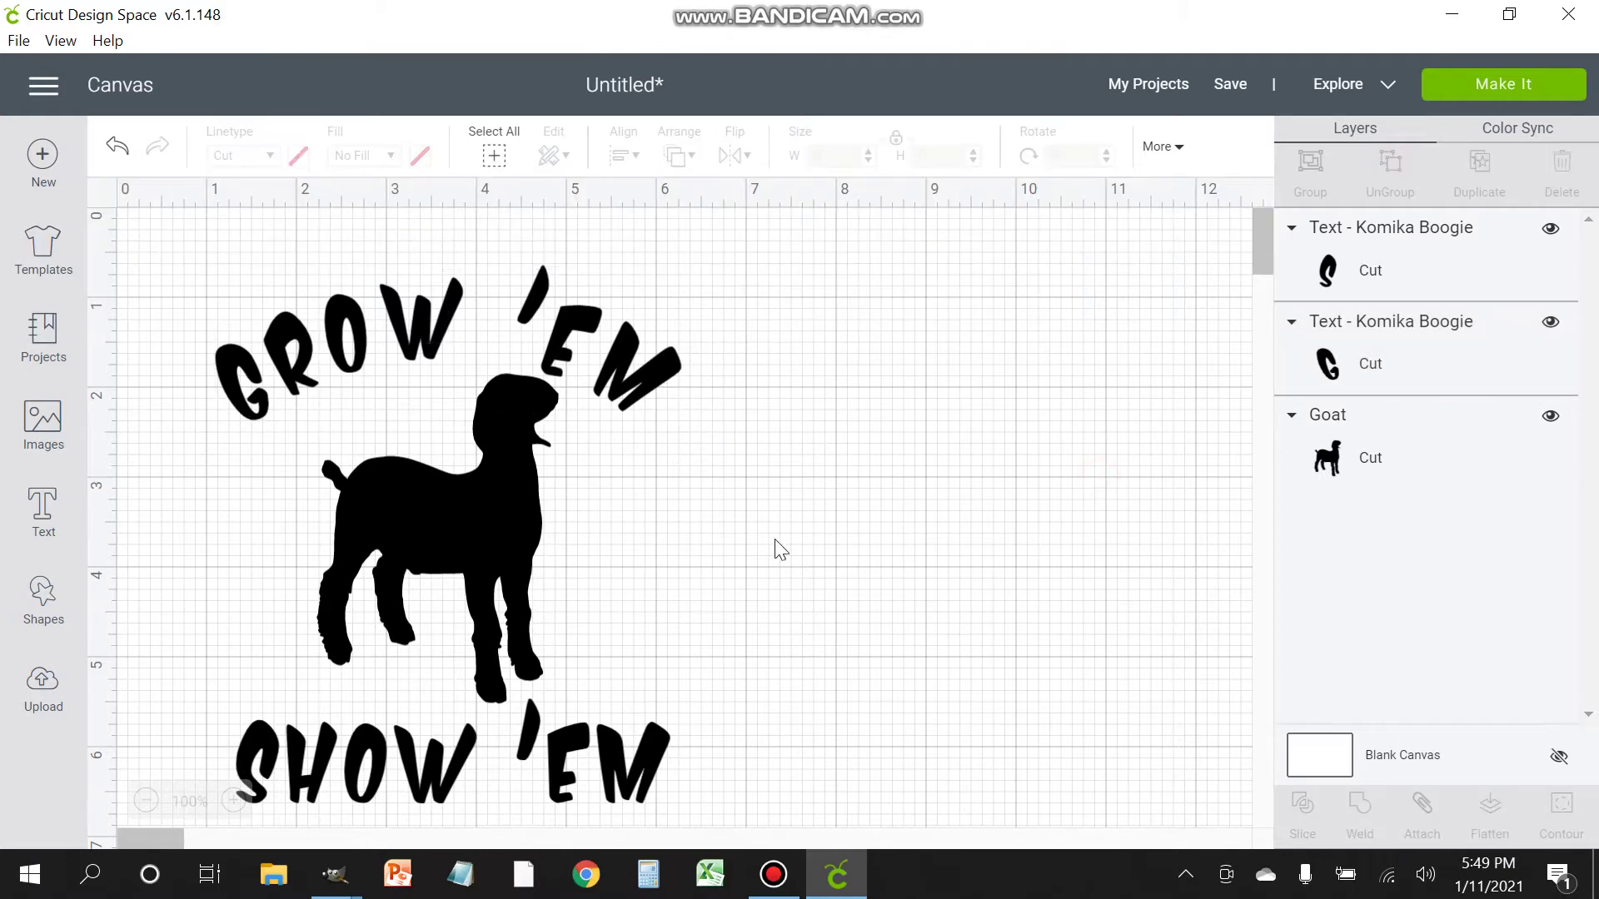
pyautogui.click(471, 754)
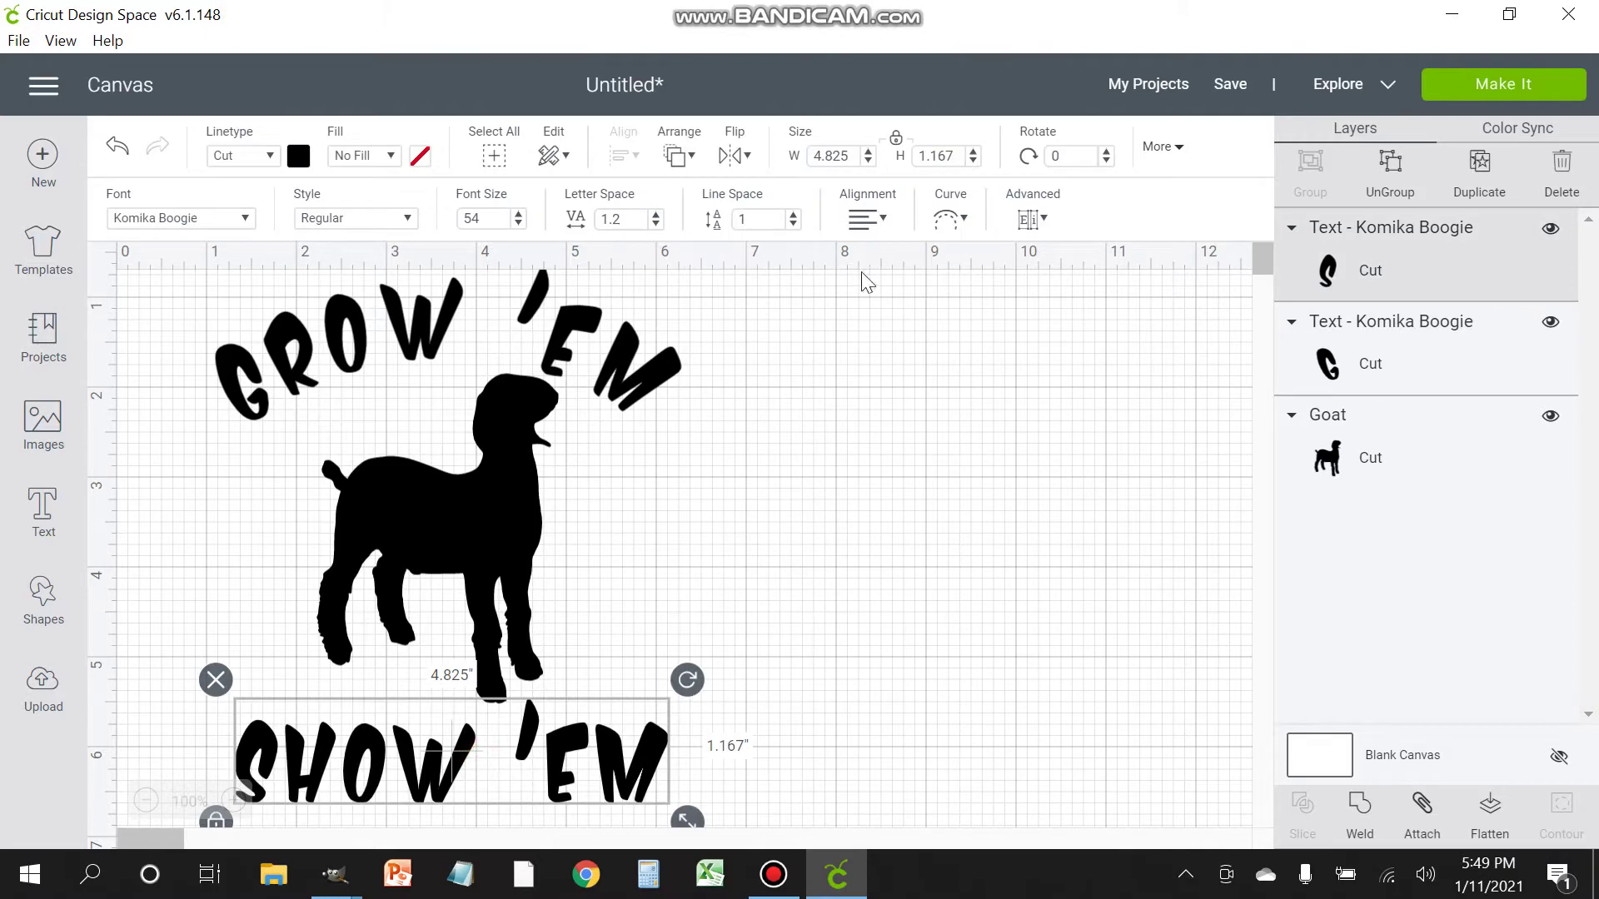
# Step: Curve SHOW 'EM into a downward arc beneath the goat
pyautogui.click(950, 219)
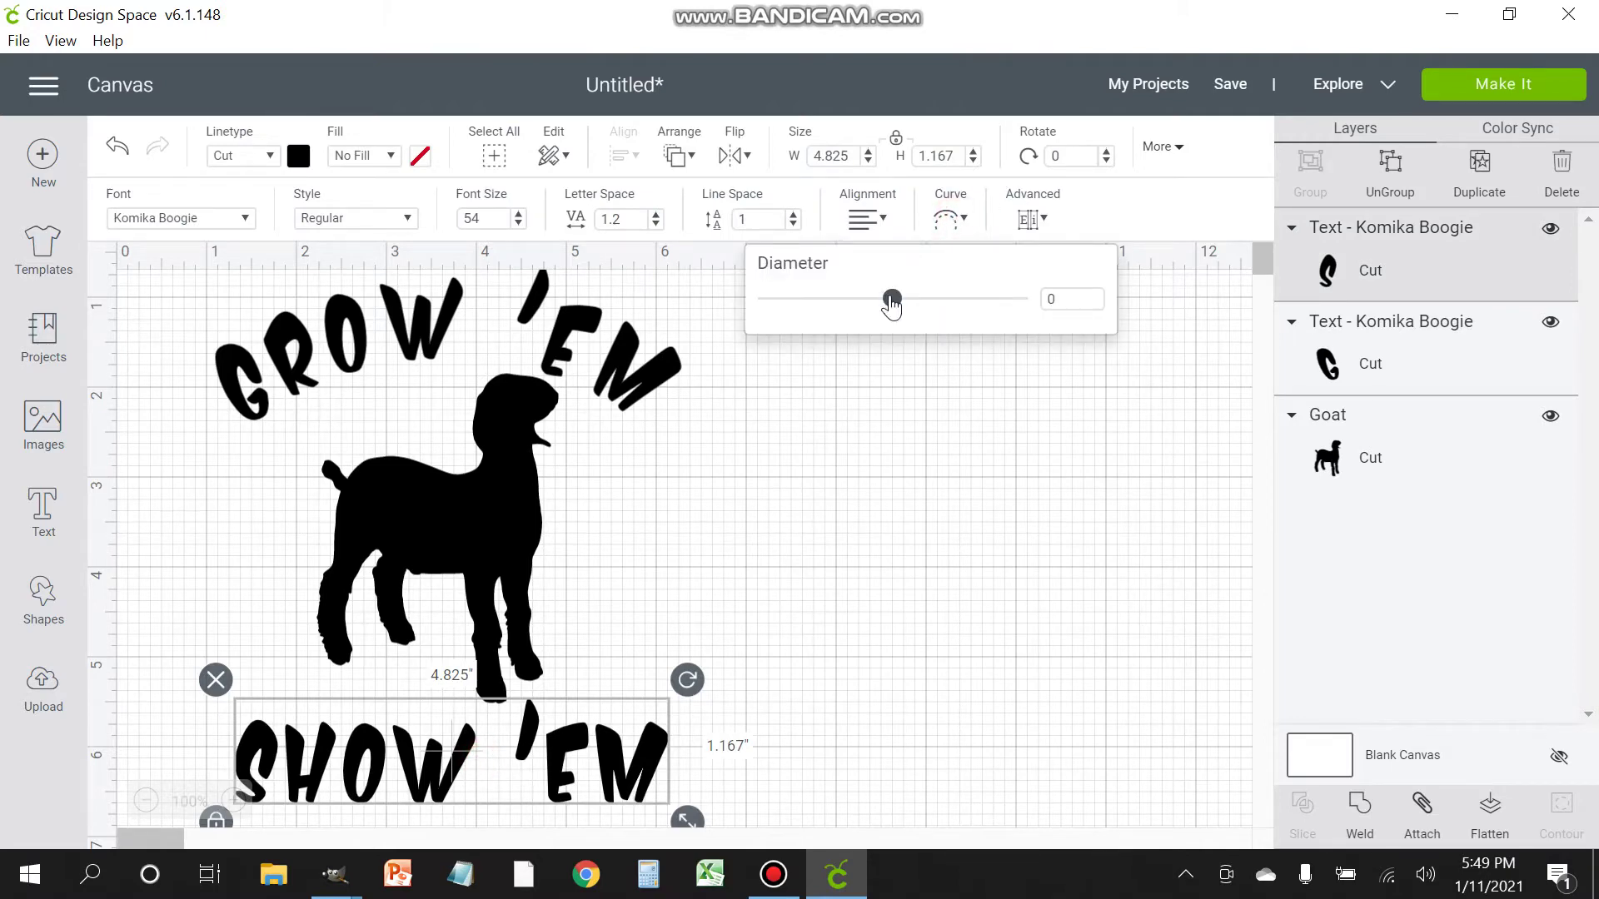
pyautogui.moveTo(889, 298); pyautogui.dragTo(824, 335)
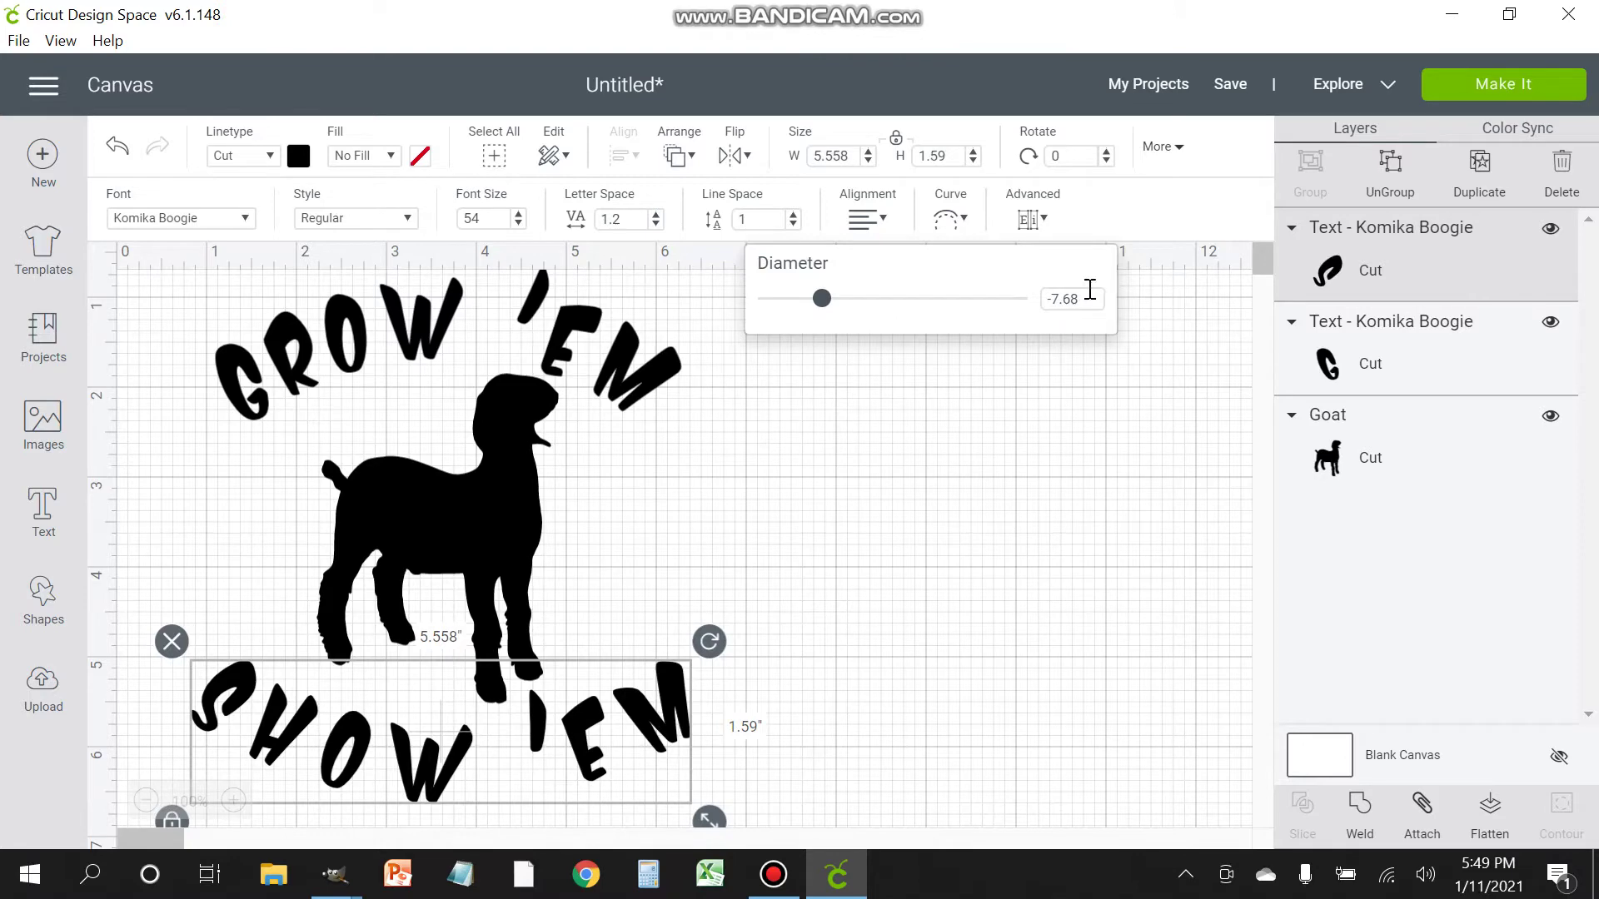
pyautogui.doubleClick(1069, 301)
pyautogui.click(1070, 426)
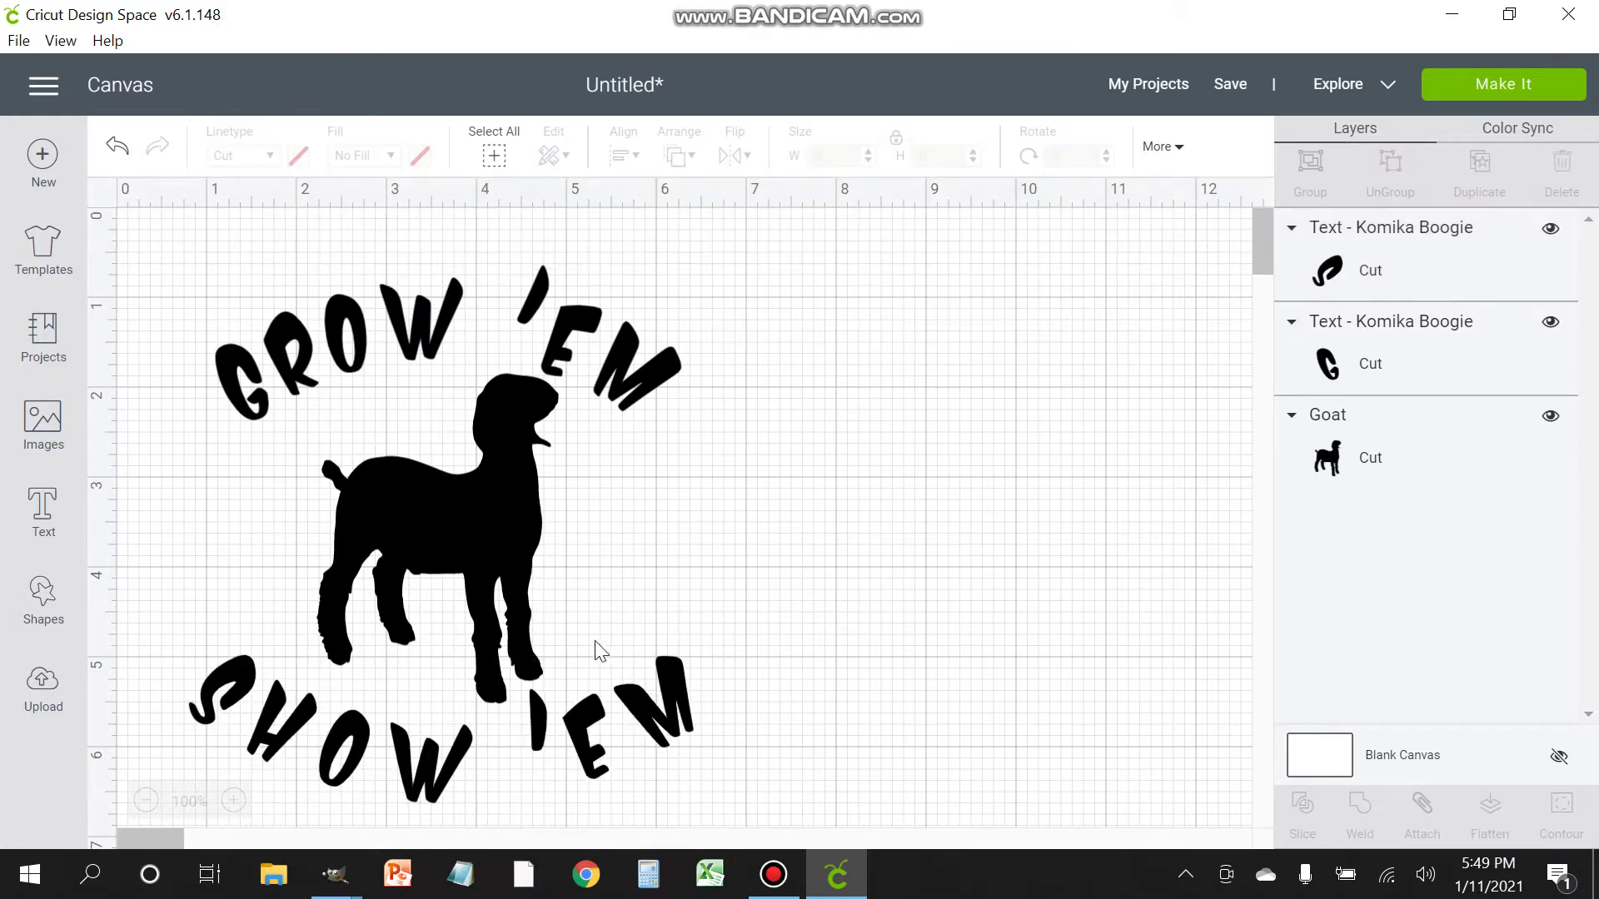
# Step: Tighten the SHOW 'EM letter spacing down to 0.4
pyautogui.click(581, 735)
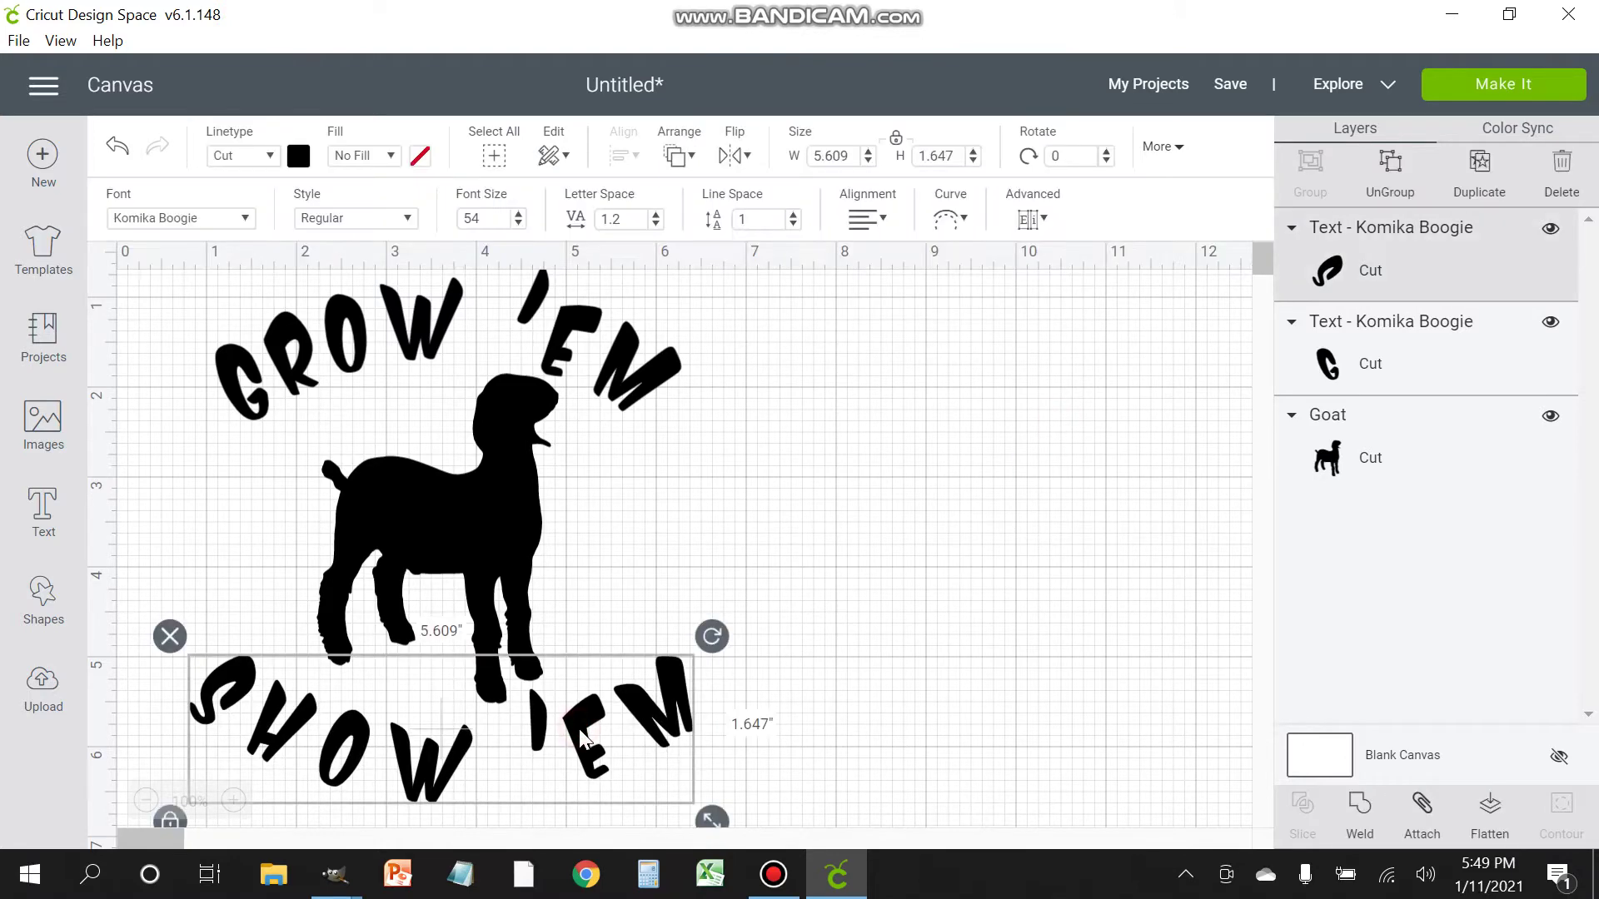
pyautogui.click(655, 230)
pyautogui.click(655, 230)
pyautogui.click(655, 230)
pyautogui.click(656, 230)
pyautogui.click(656, 230)
pyautogui.click(655, 230)
pyautogui.click(656, 230)
pyautogui.click(655, 230)
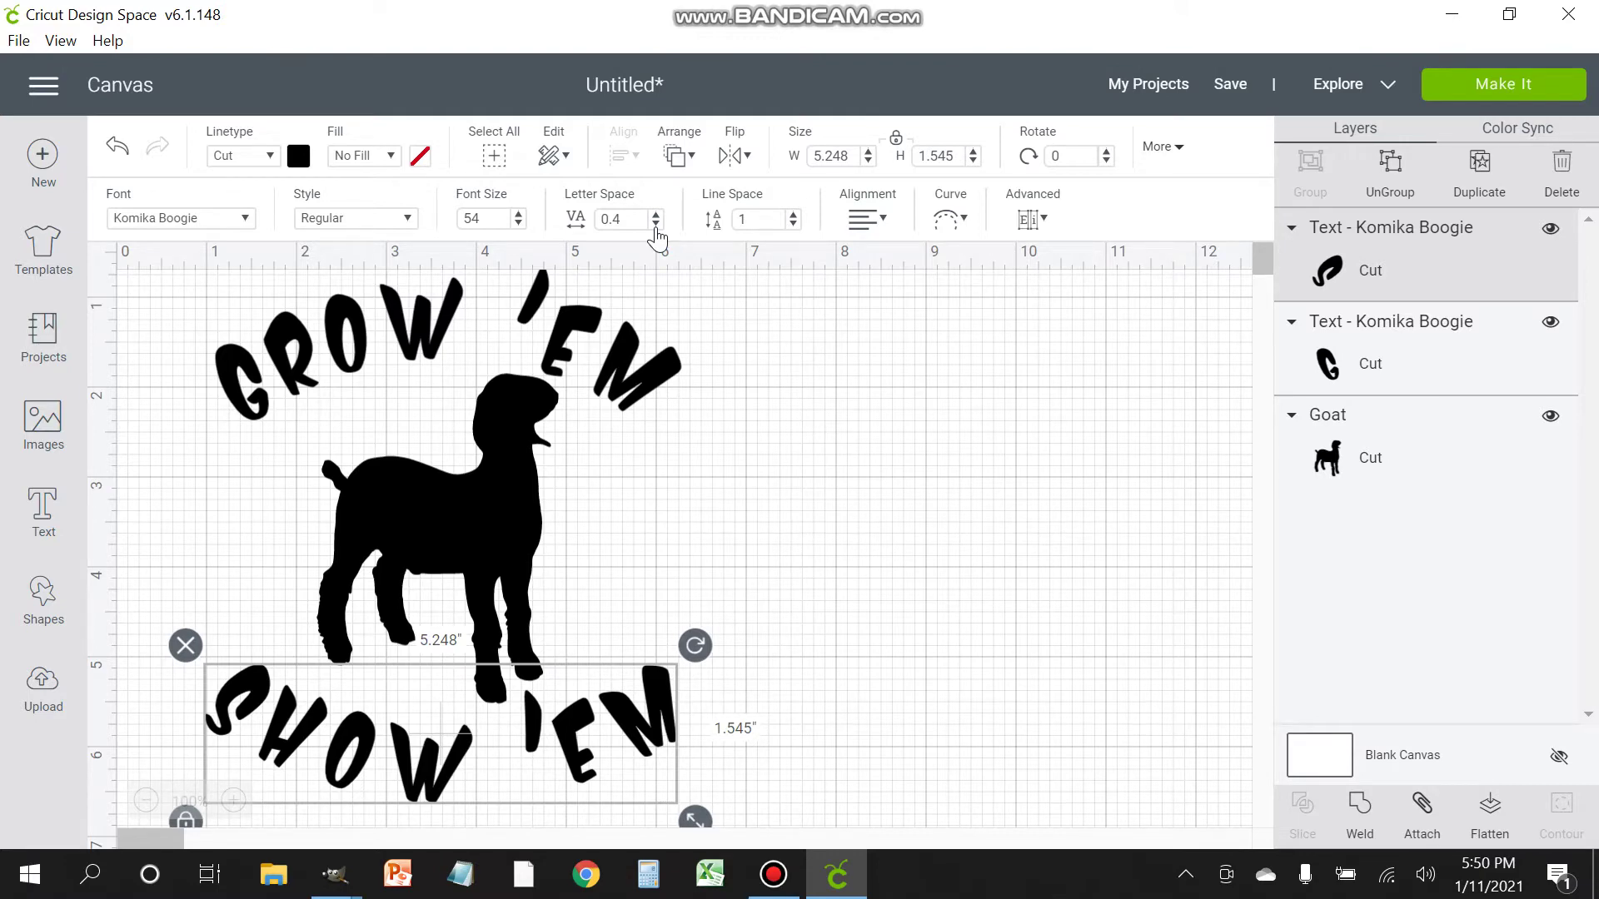
pyautogui.click(869, 470)
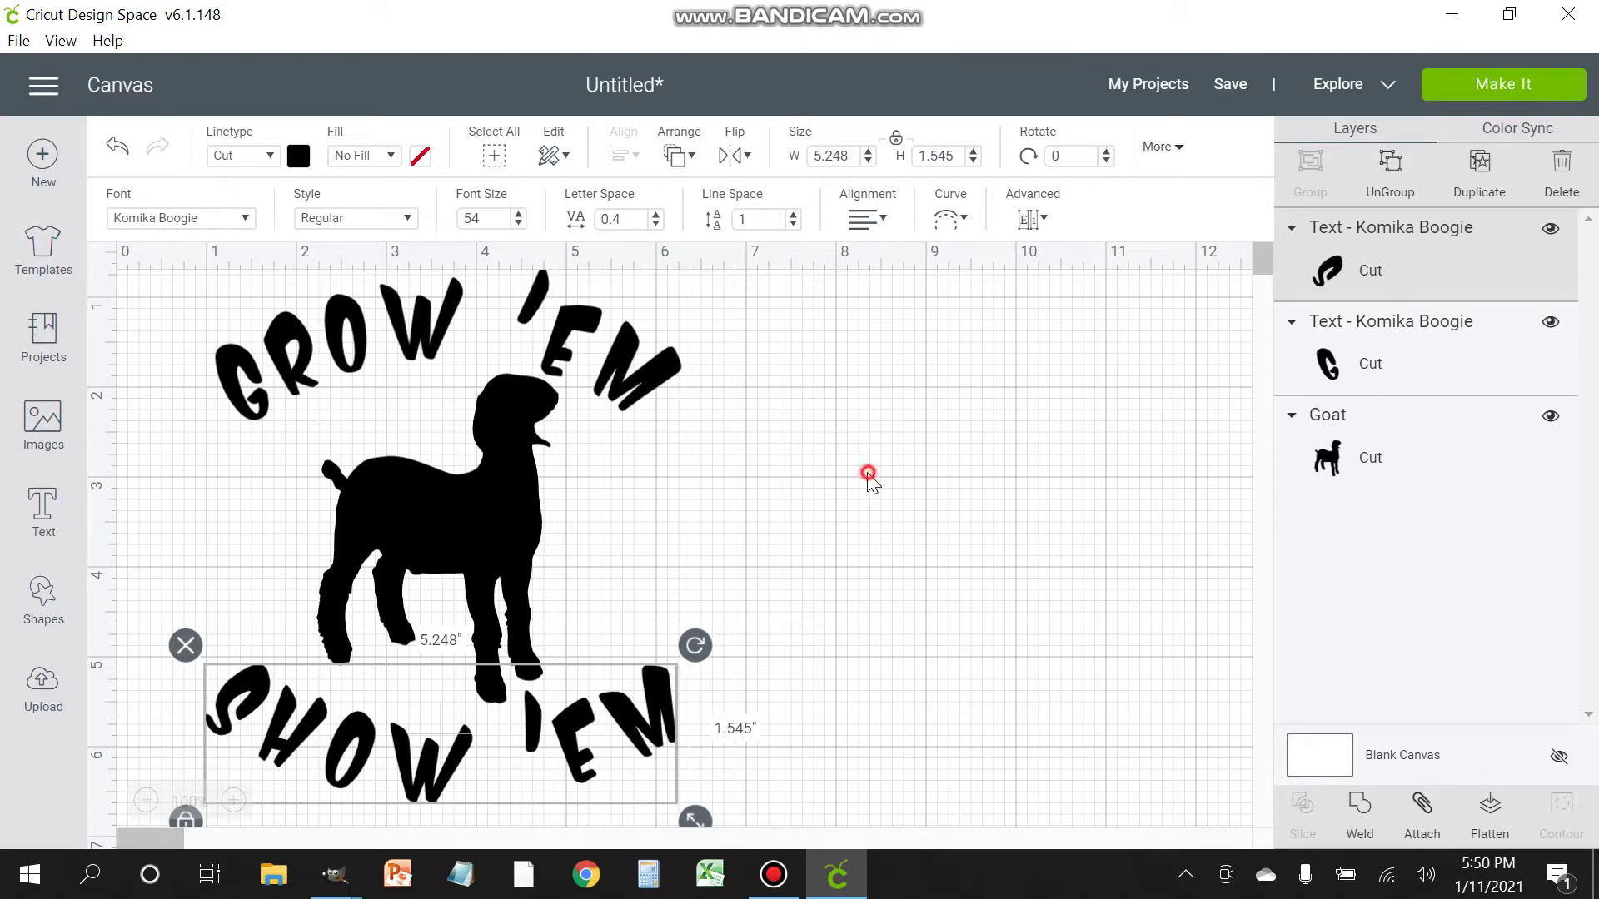
# Step: Select the goat, GROW 'EM and SHOW 'EM together and align them Center Horizontally
pyautogui.click(601, 386)
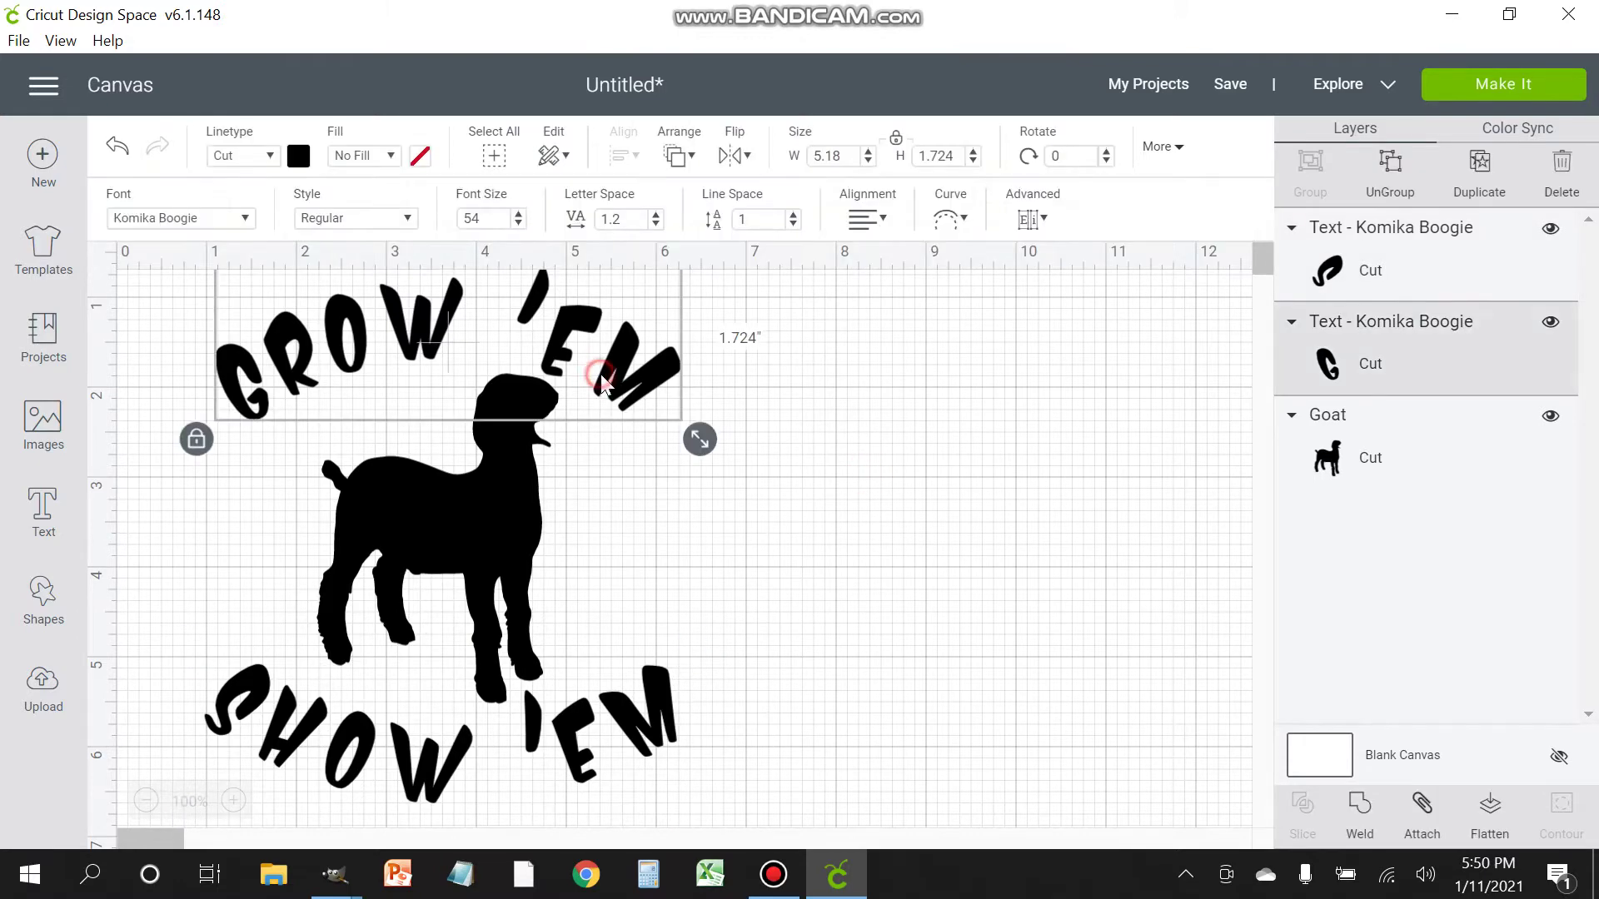
pyautogui.click(463, 553)
pyautogui.click(134, 255)
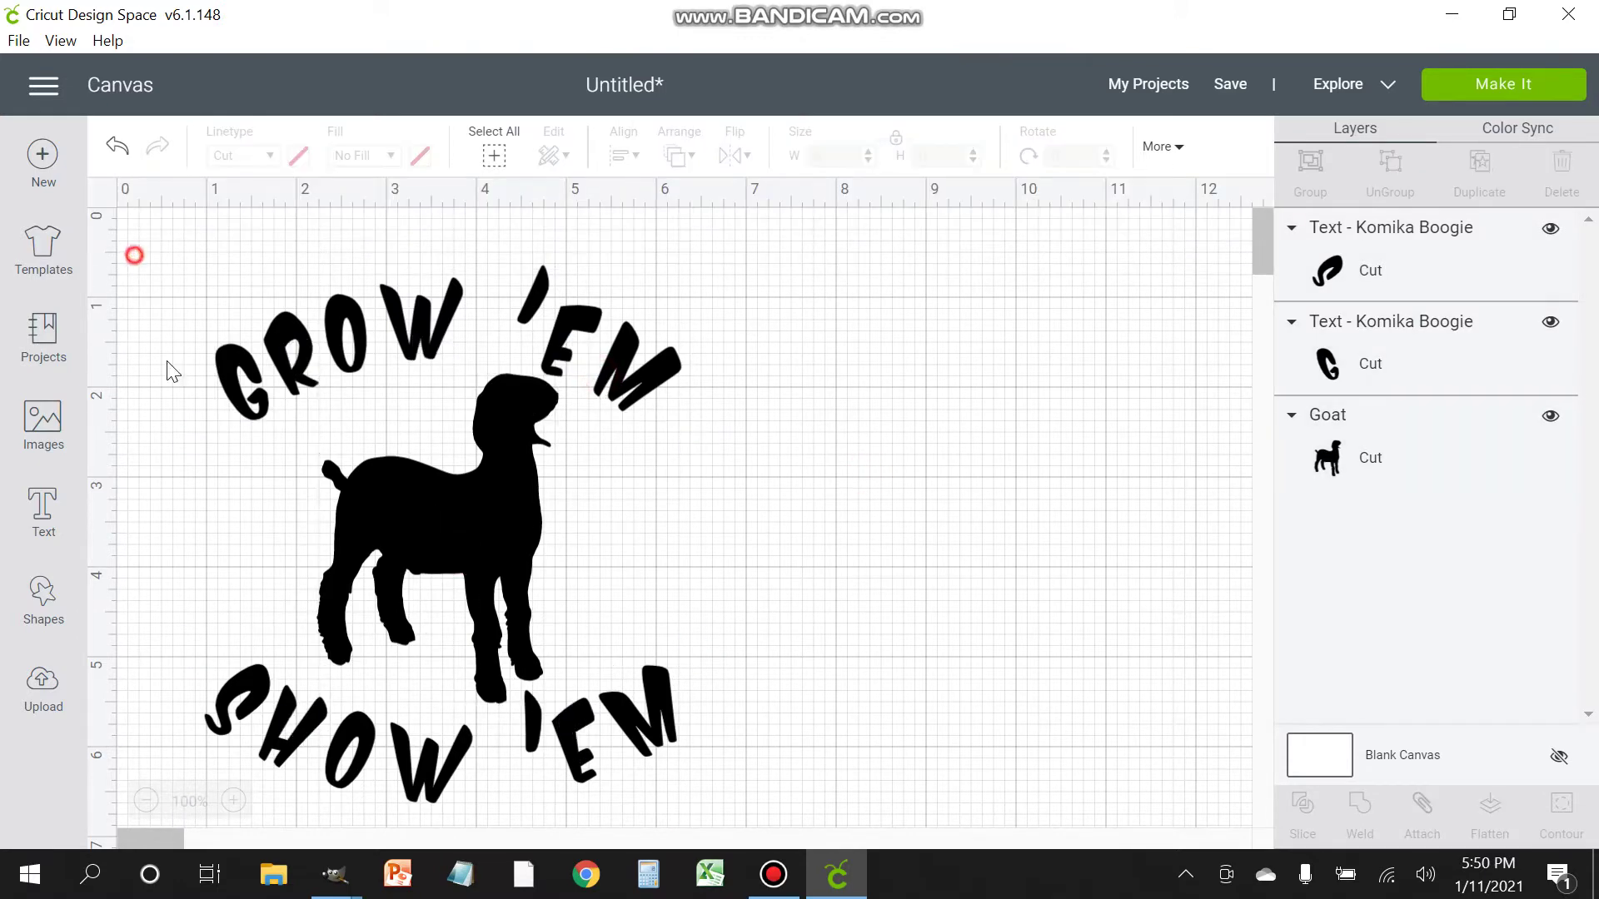
pyautogui.moveTo(173, 372); pyautogui.dragTo(747, 822)
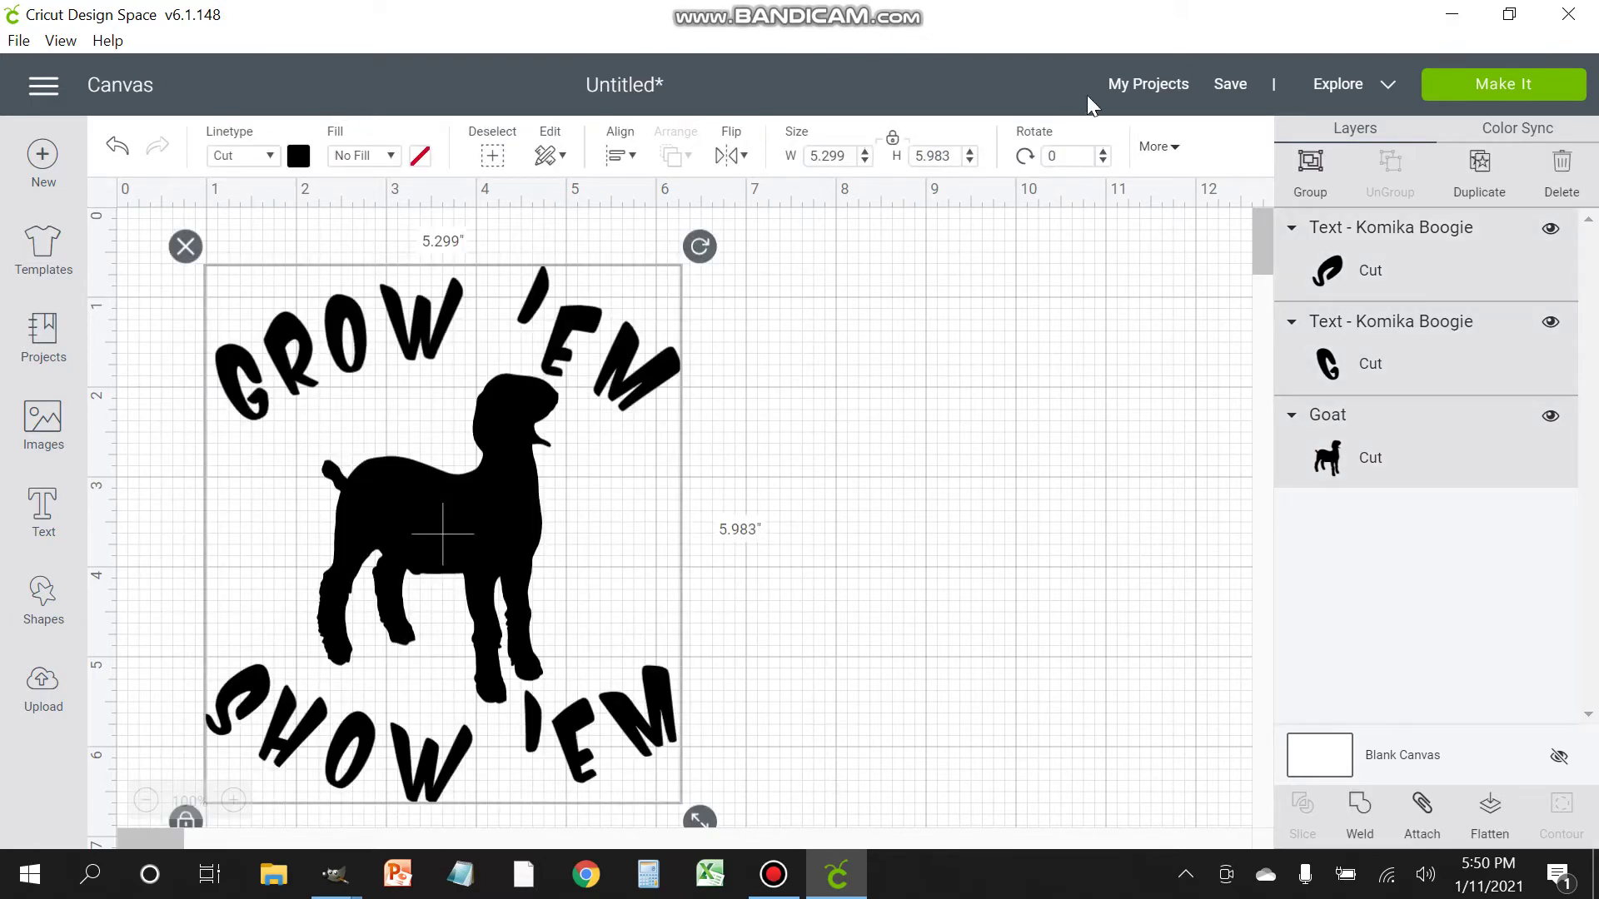
pyautogui.click(620, 155)
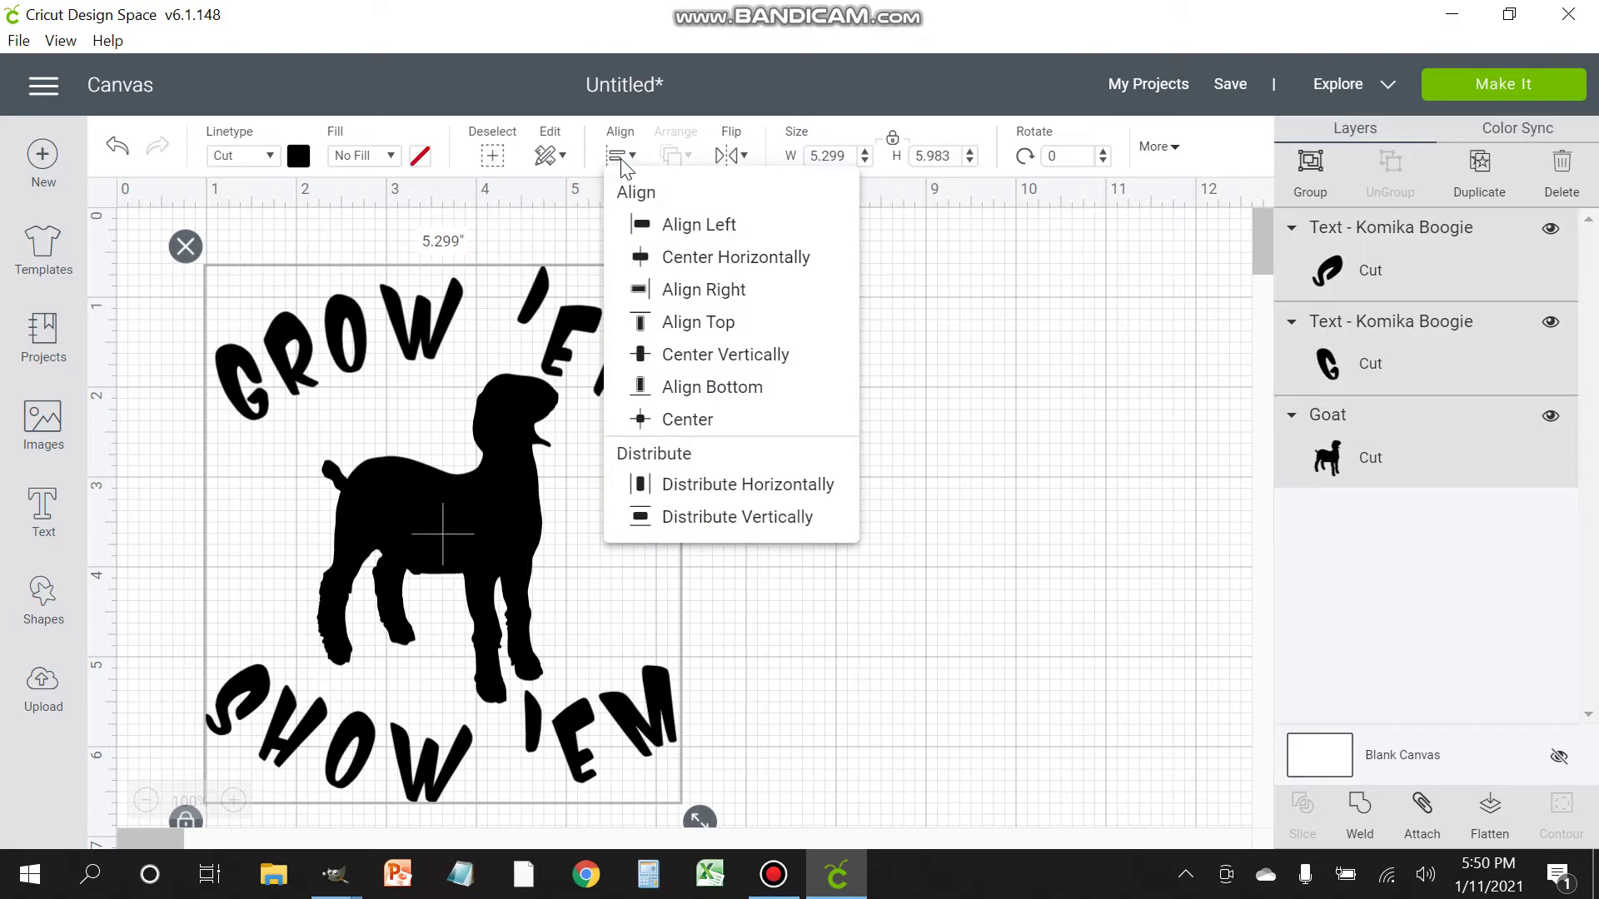
pyautogui.click(664, 258)
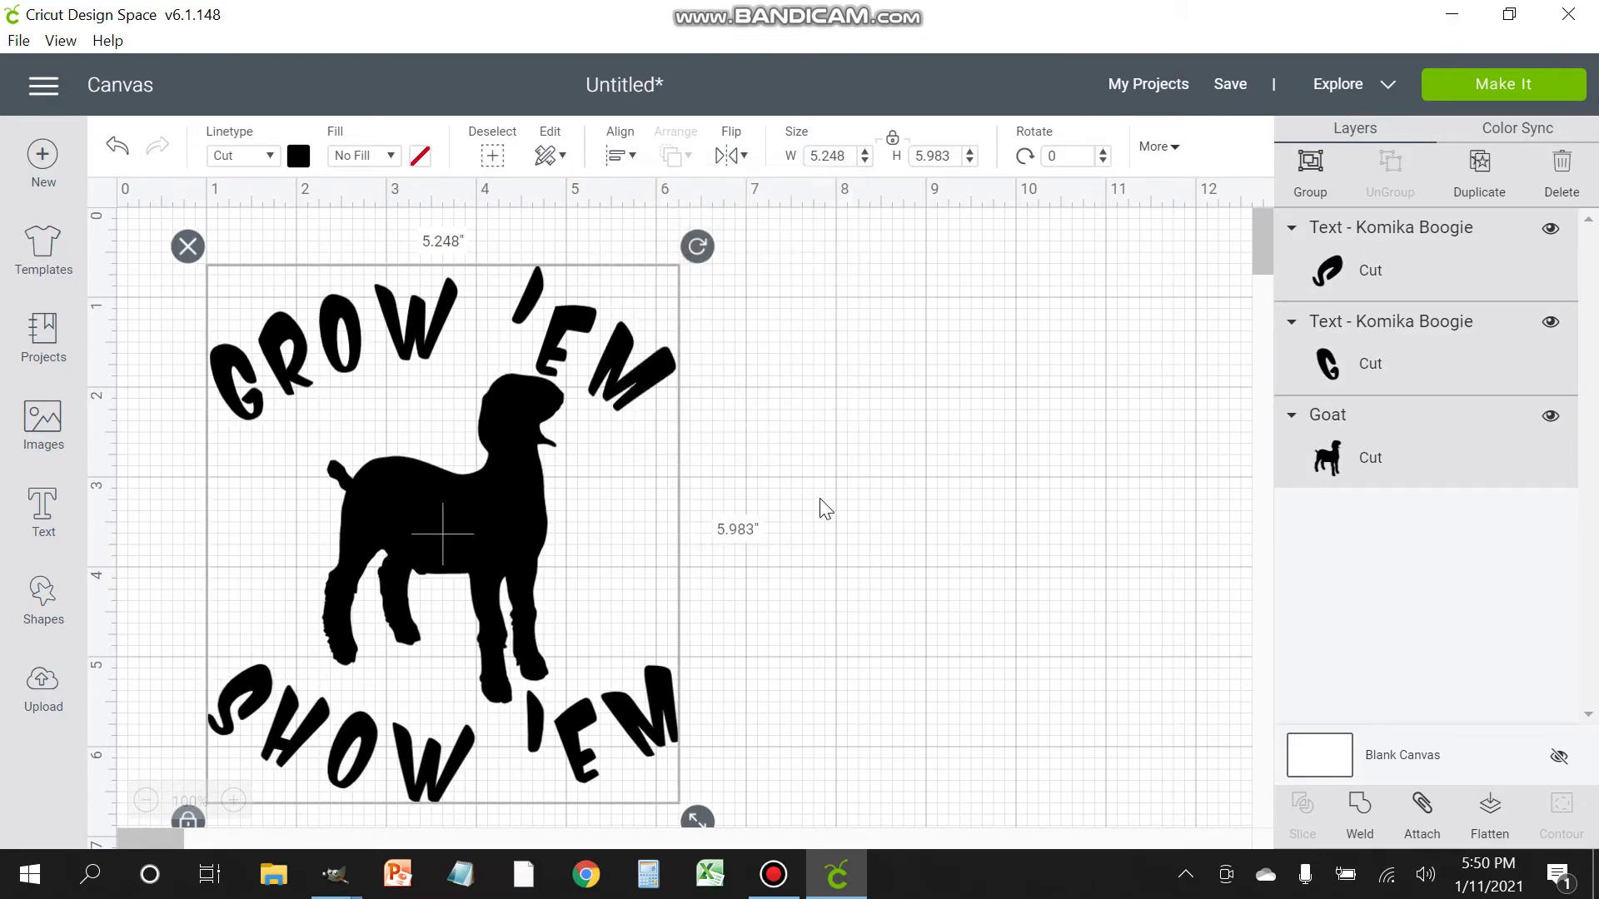
pyautogui.click(821, 501)
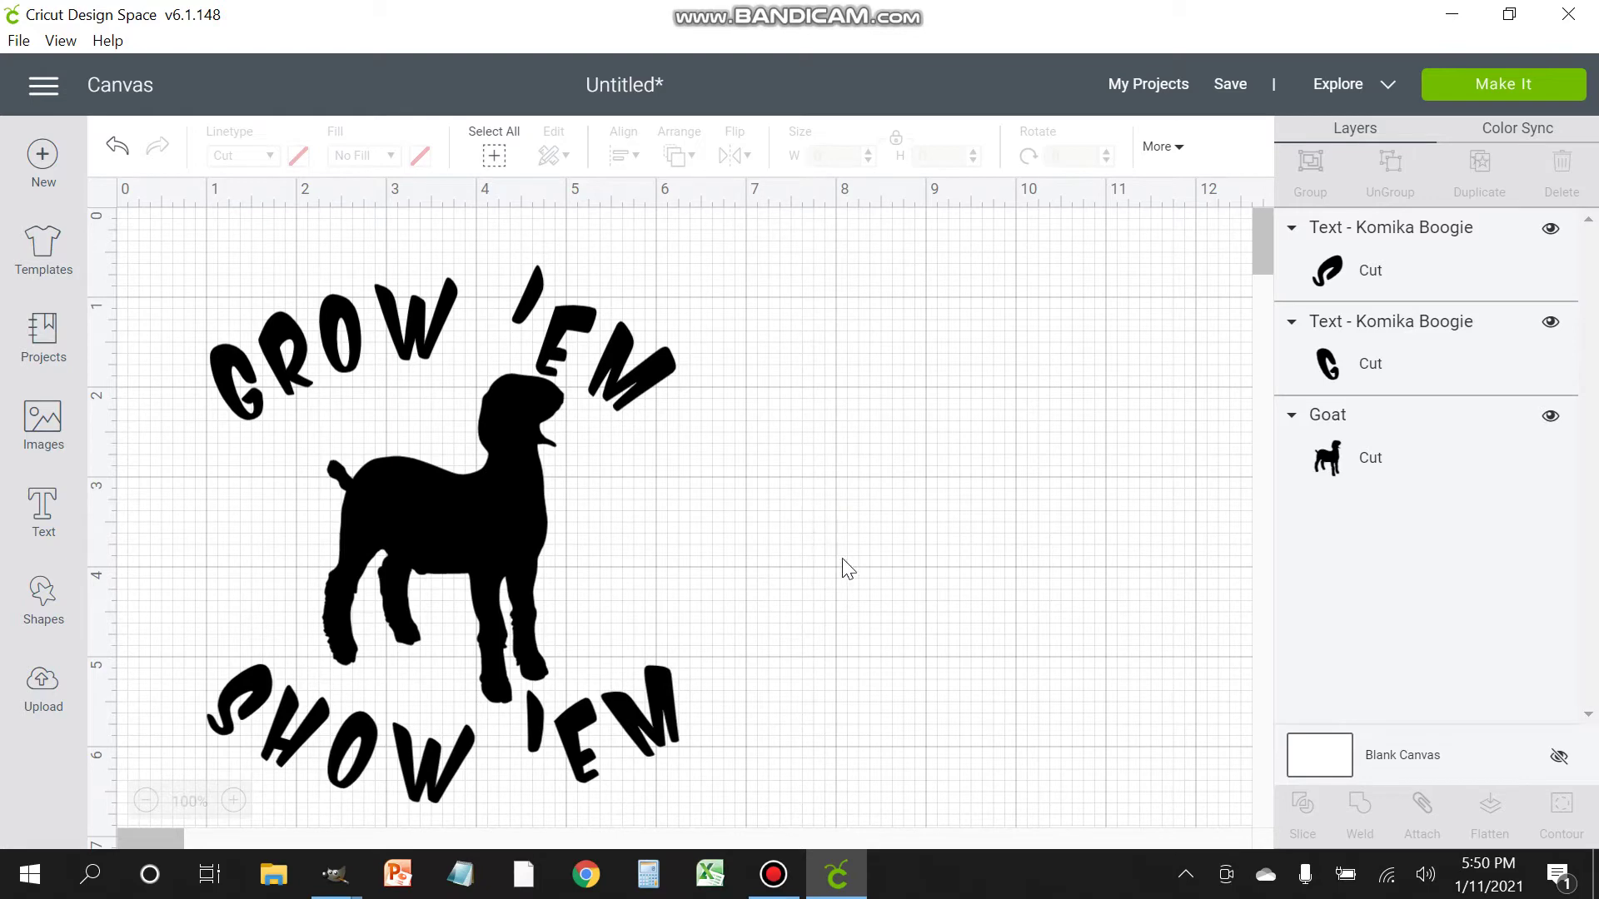
# Step: Lower the SHOW 'EM arc's letter spacing step by step to 0
pyautogui.click(589, 718)
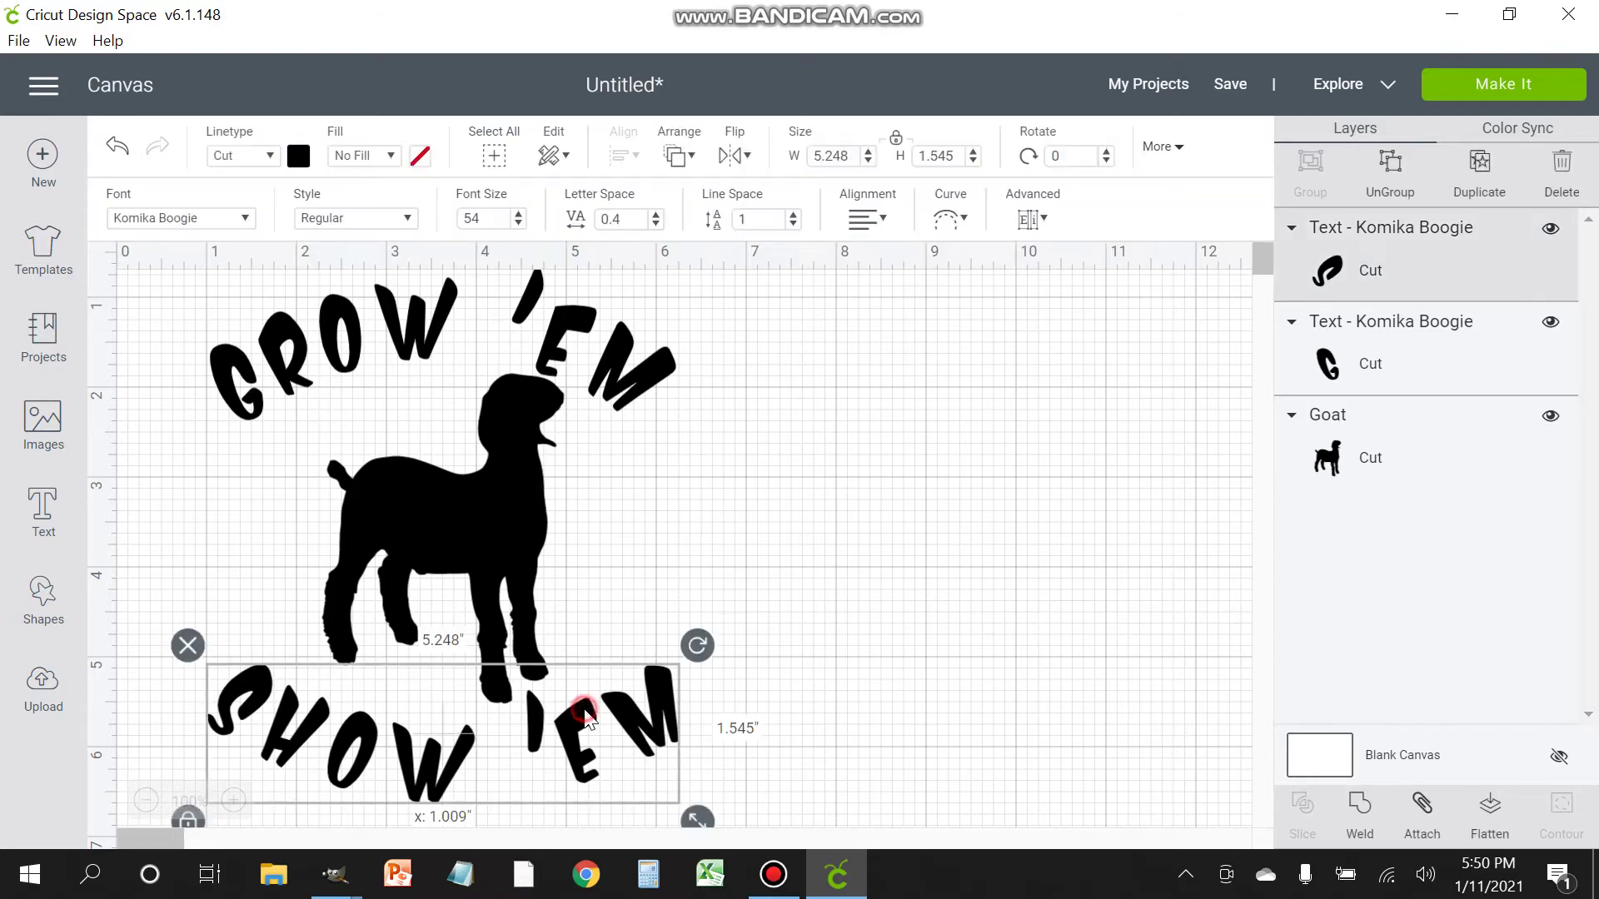
pyautogui.click(656, 223)
pyautogui.click(656, 224)
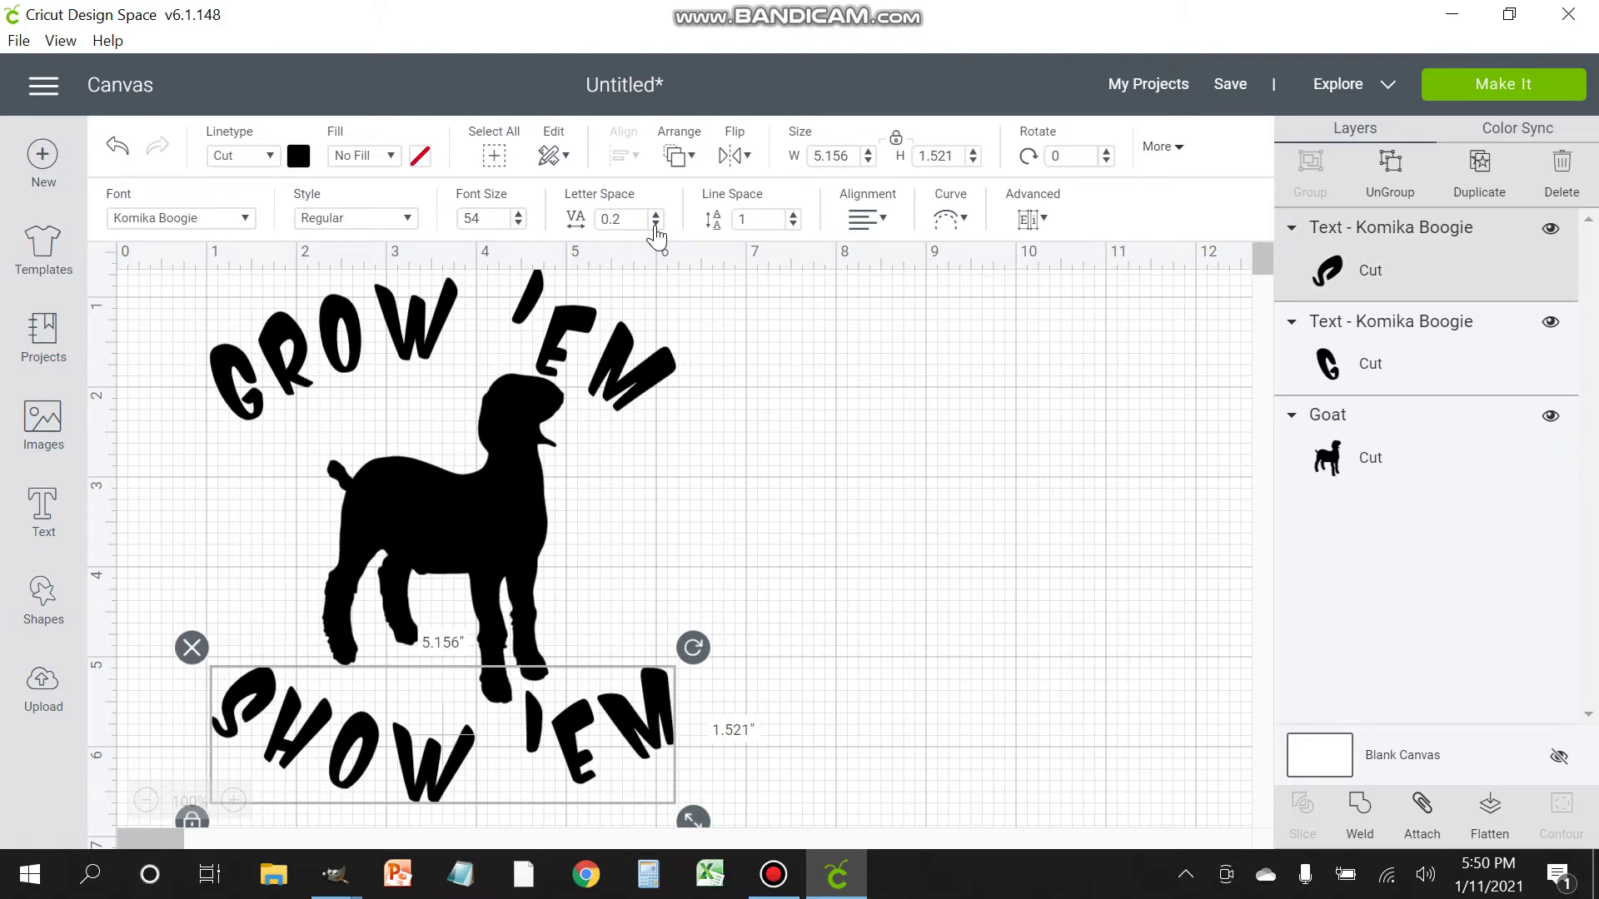
pyautogui.click(657, 223)
pyautogui.click(656, 224)
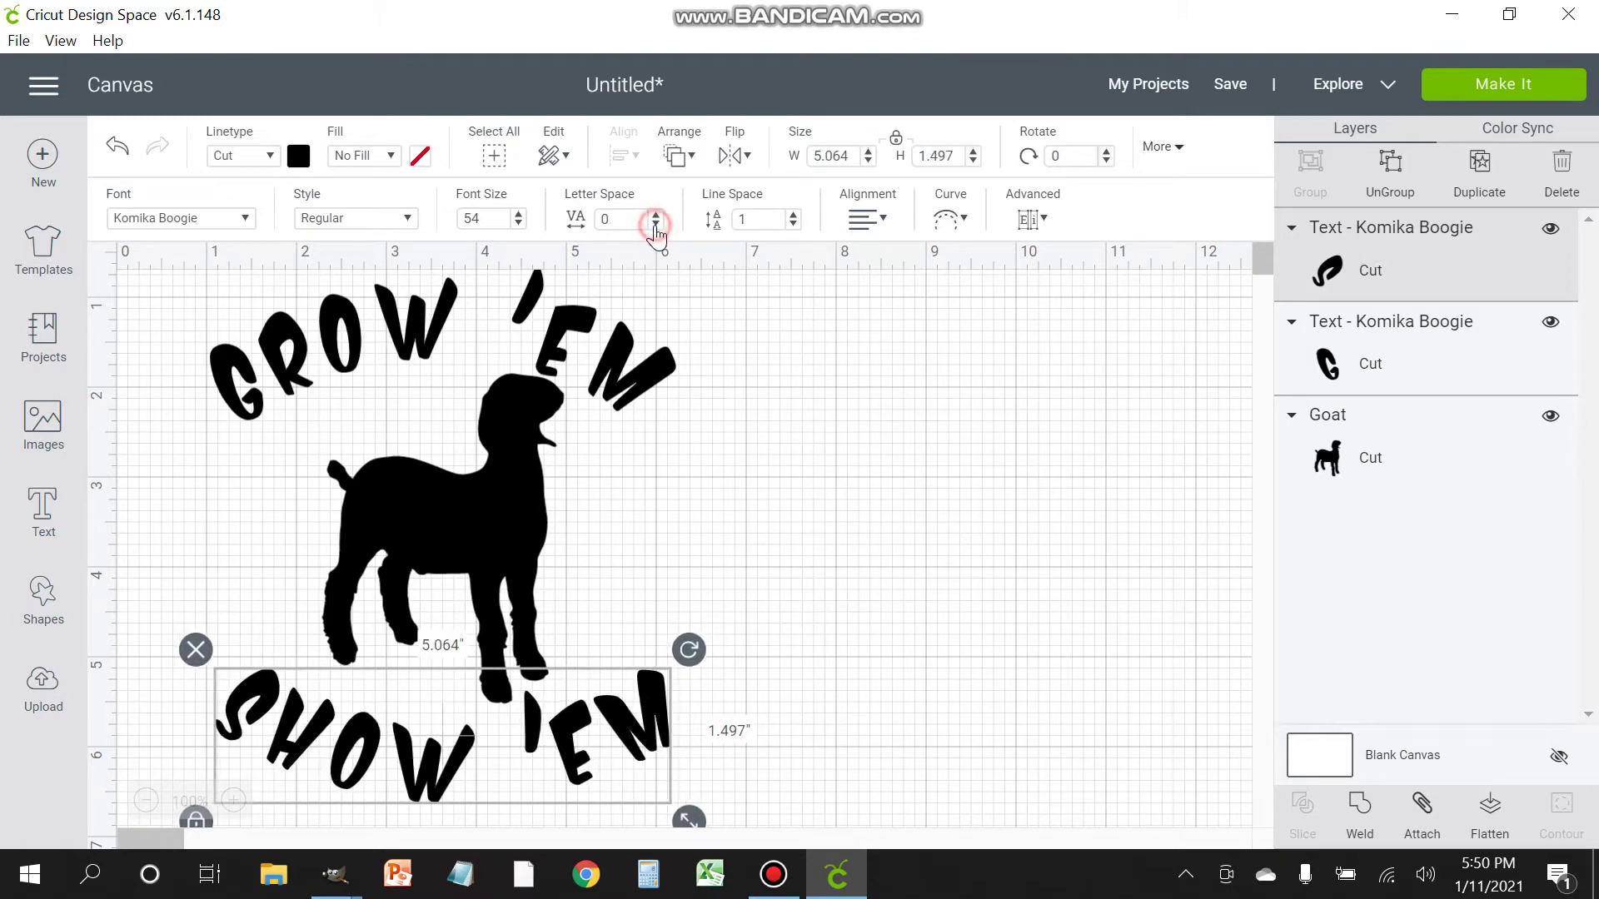
# Step: Try tighter GROW 'EM letter spacing down to 0.9, then restore it to 1.2
pyautogui.click(397, 332)
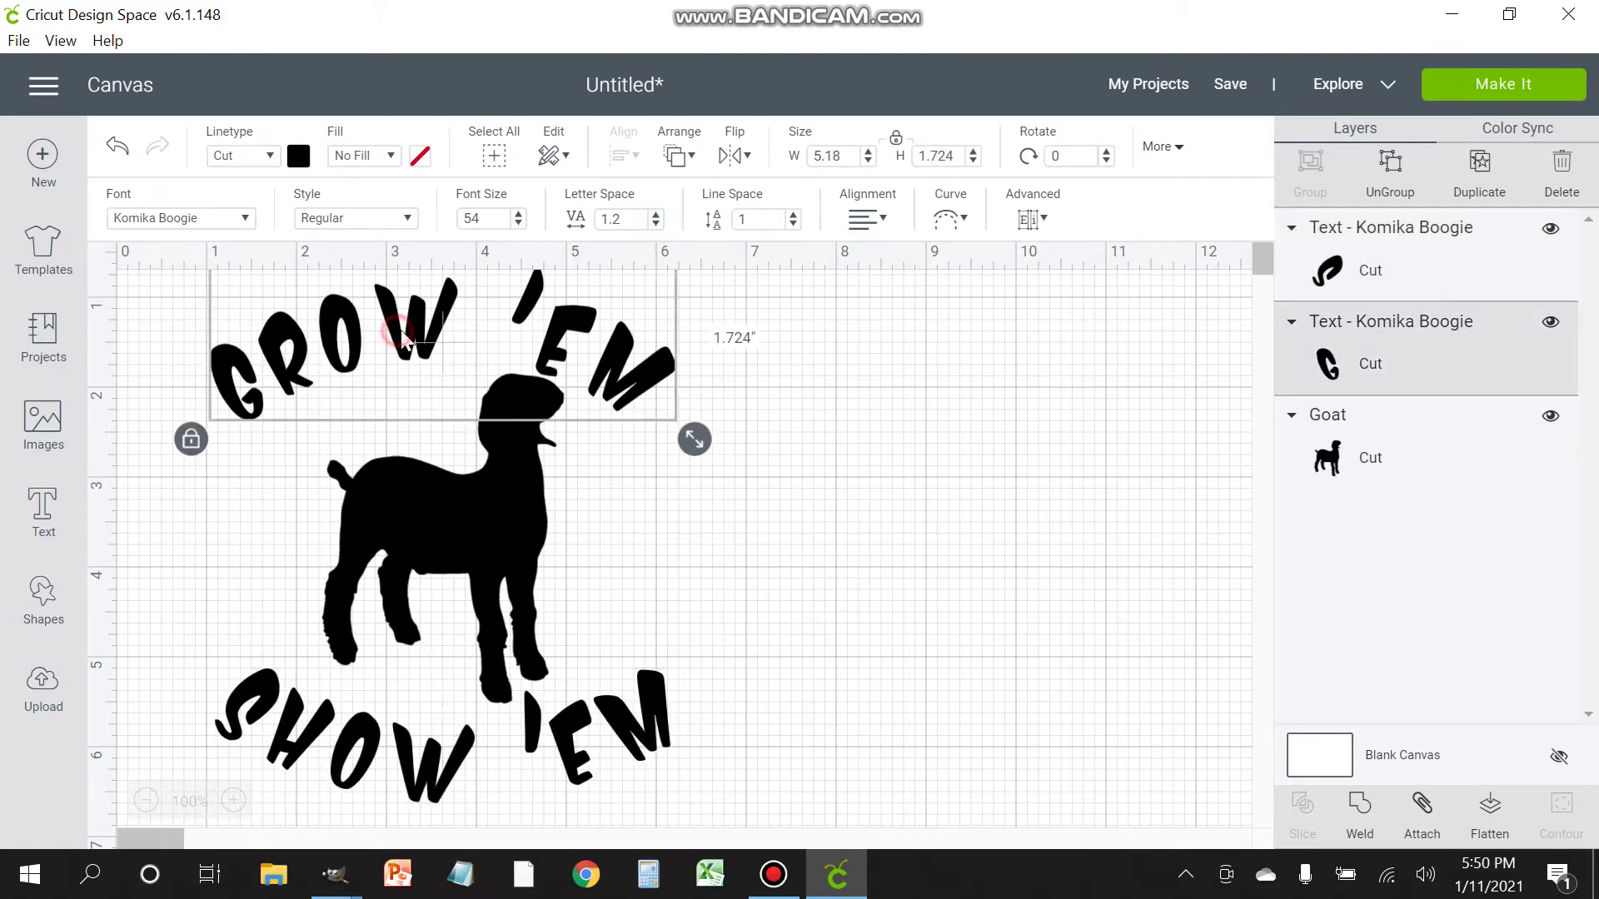
pyautogui.click(657, 223)
pyautogui.click(656, 224)
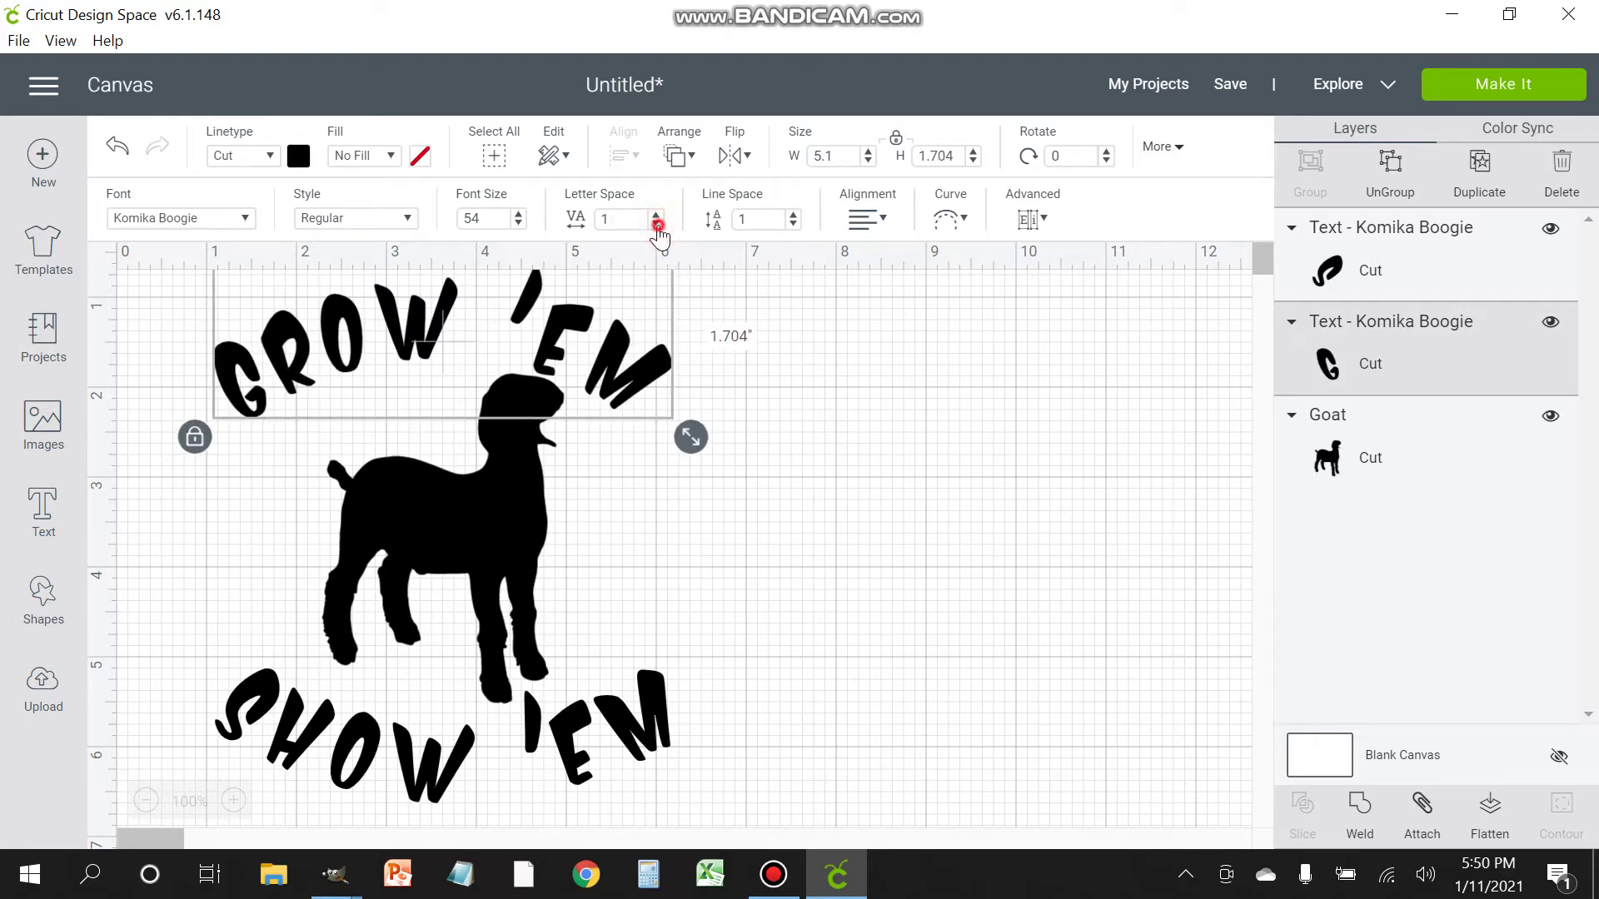
pyautogui.click(656, 224)
pyautogui.click(657, 214)
pyautogui.click(657, 214)
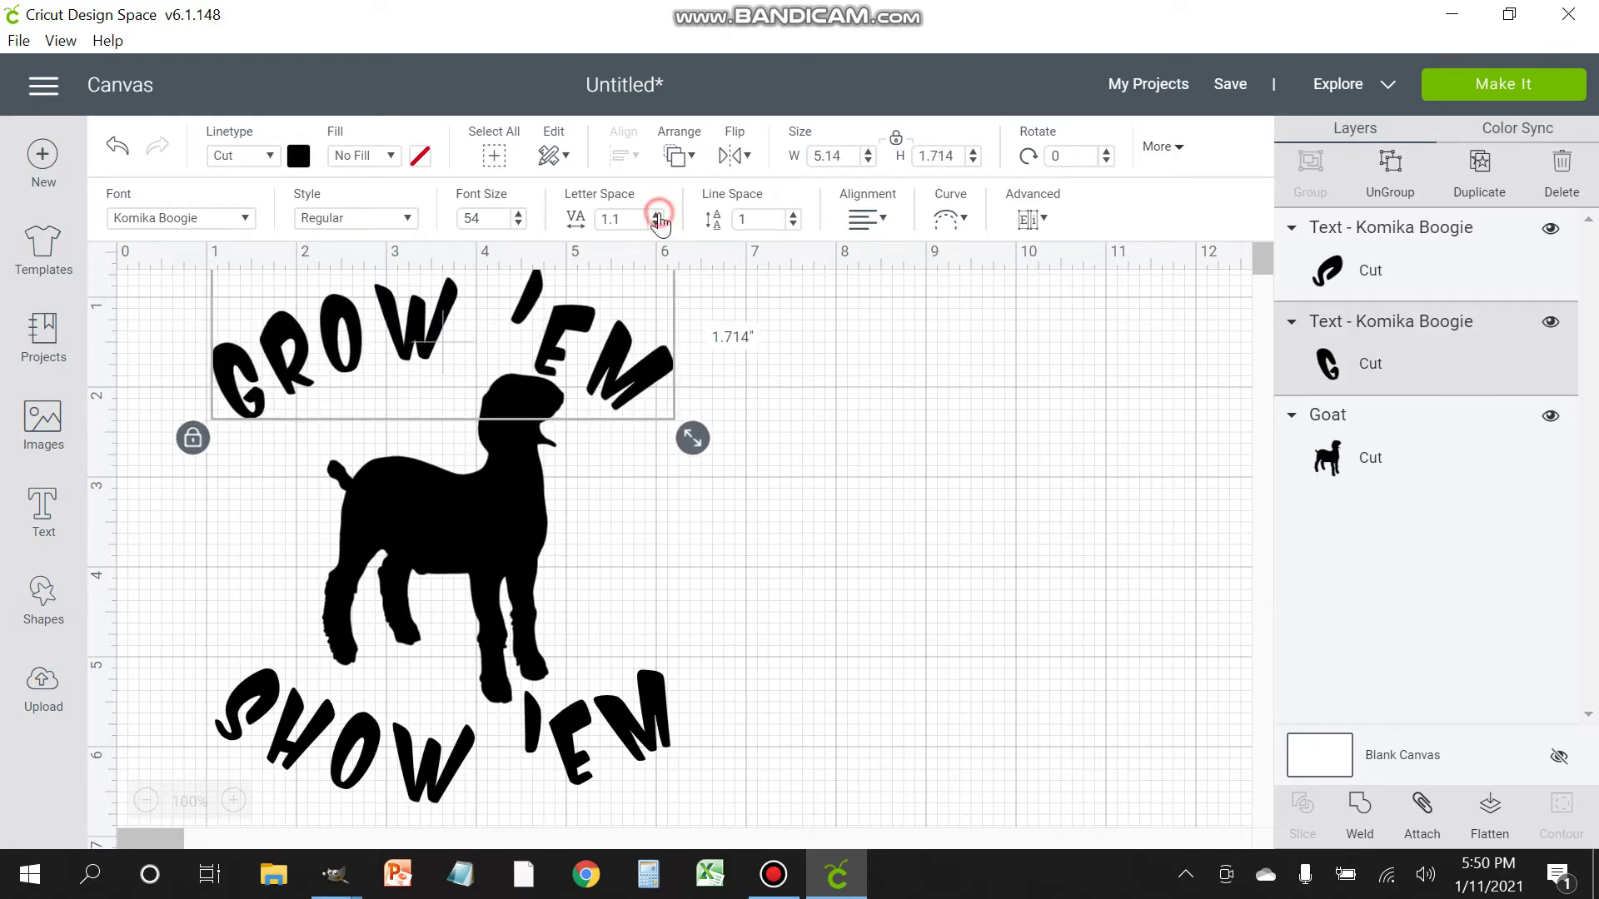
pyautogui.click(657, 214)
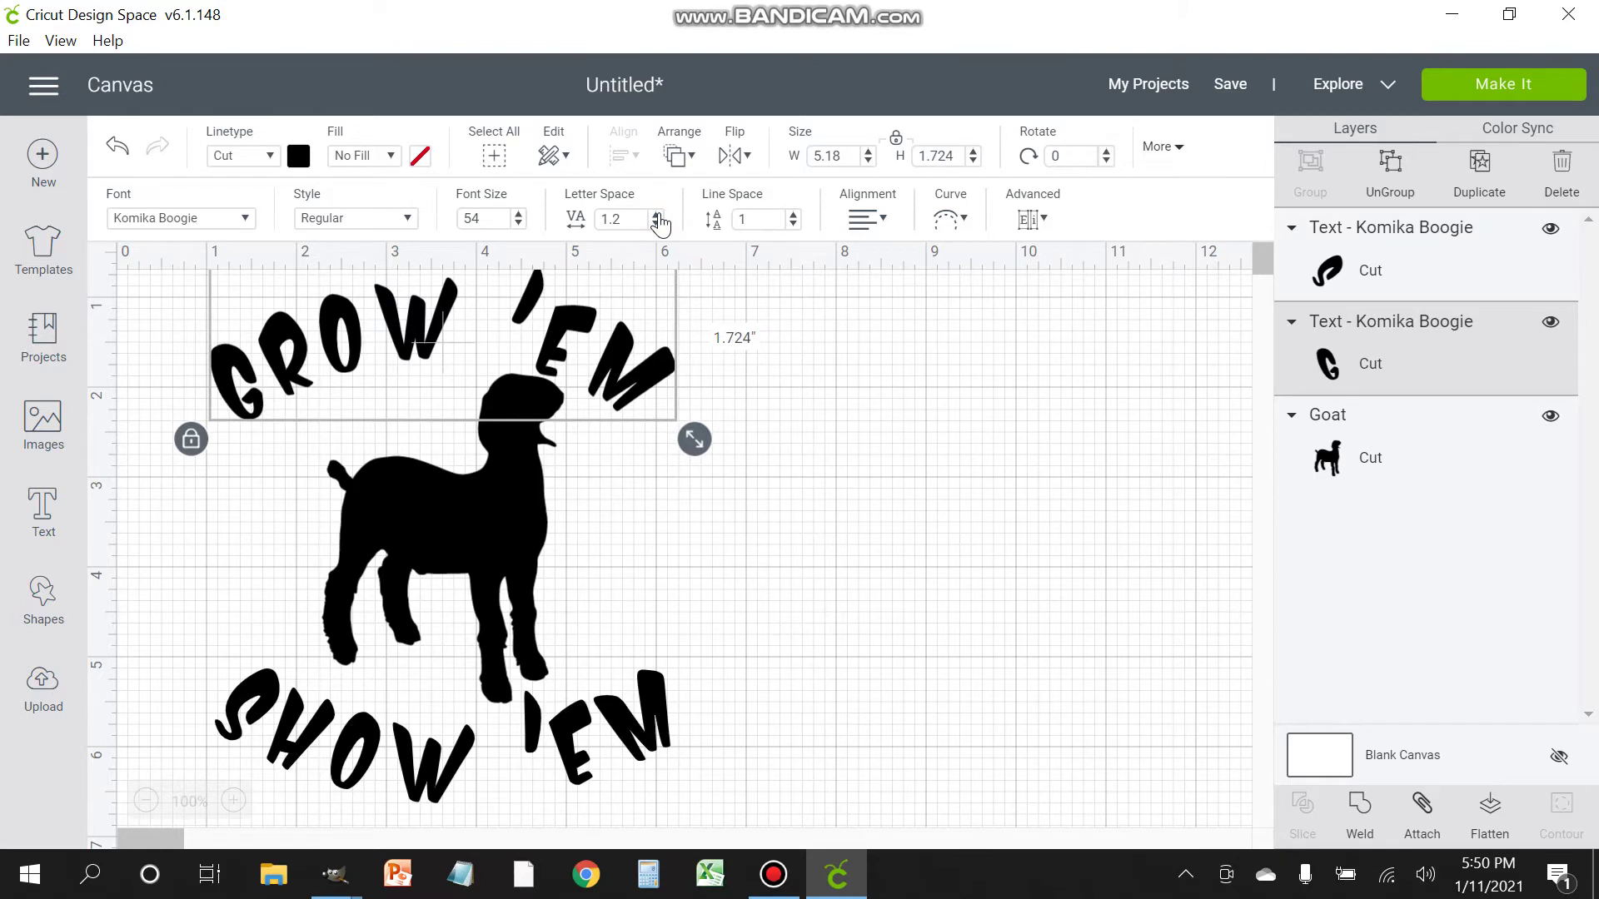
pyautogui.click(903, 487)
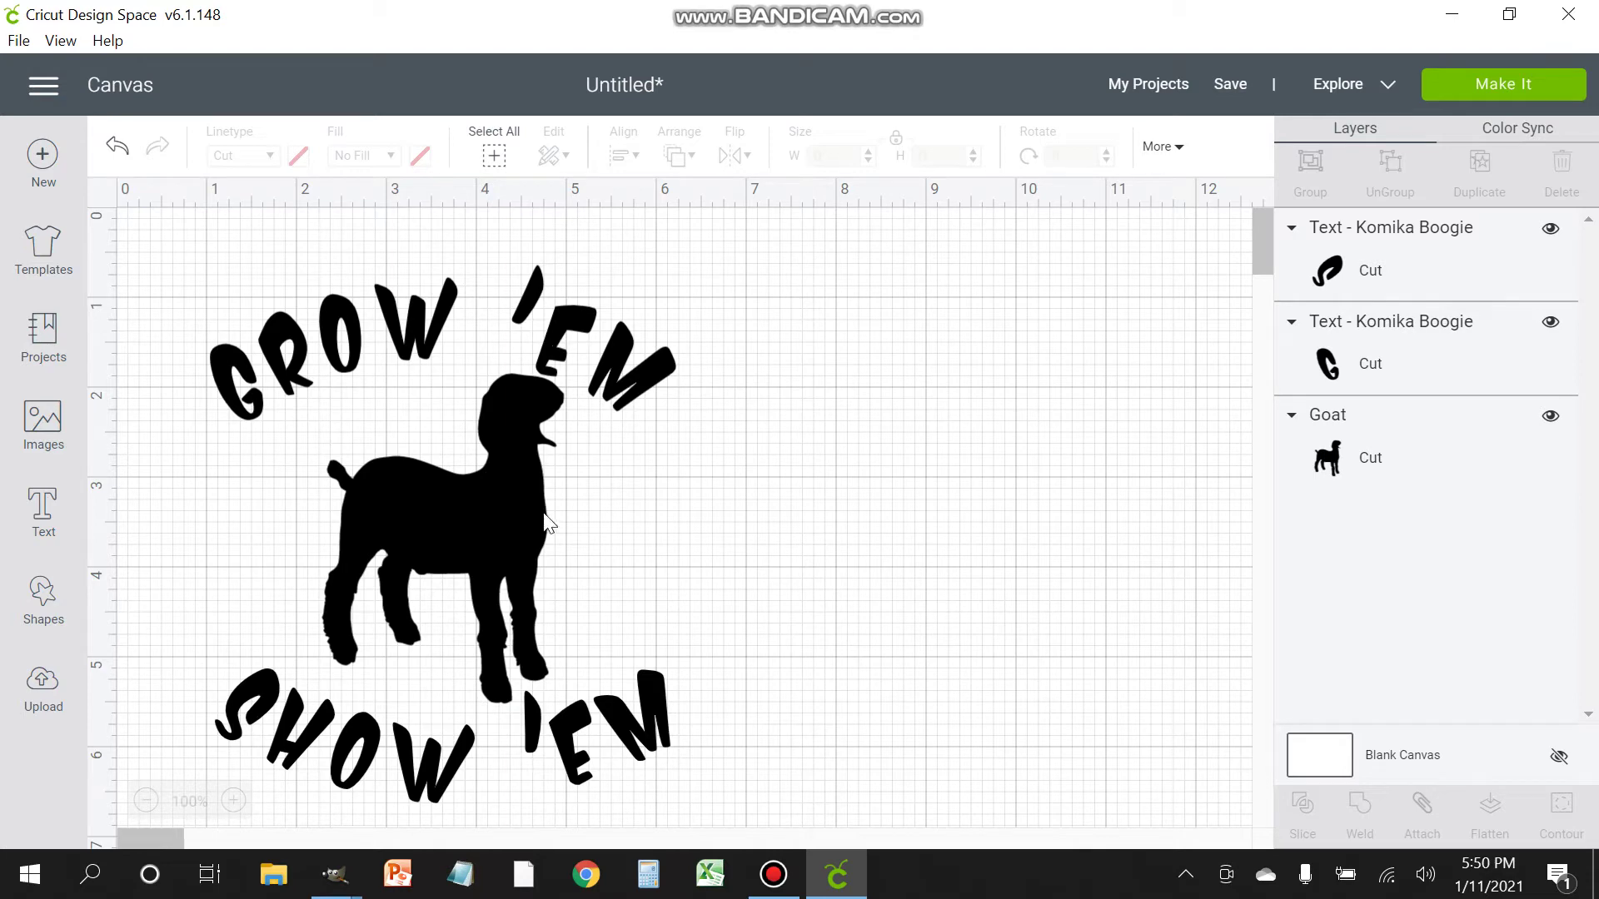
pyautogui.click(523, 557)
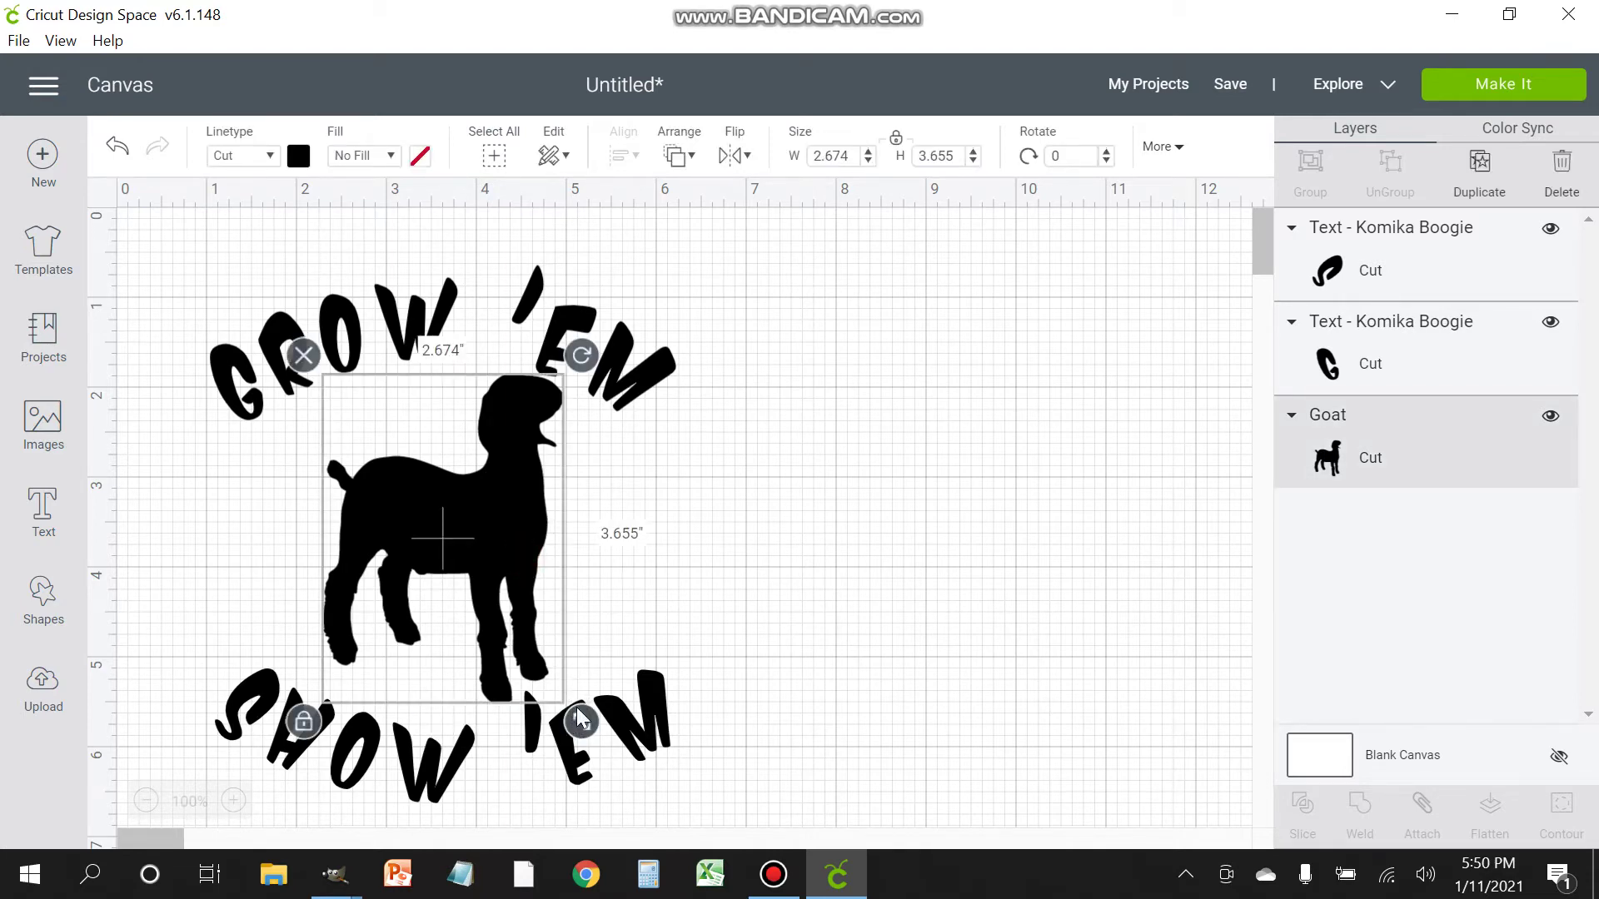
# Step: Nudge the GROW 'EM text slightly upward above the goat
pyautogui.click(663, 635)
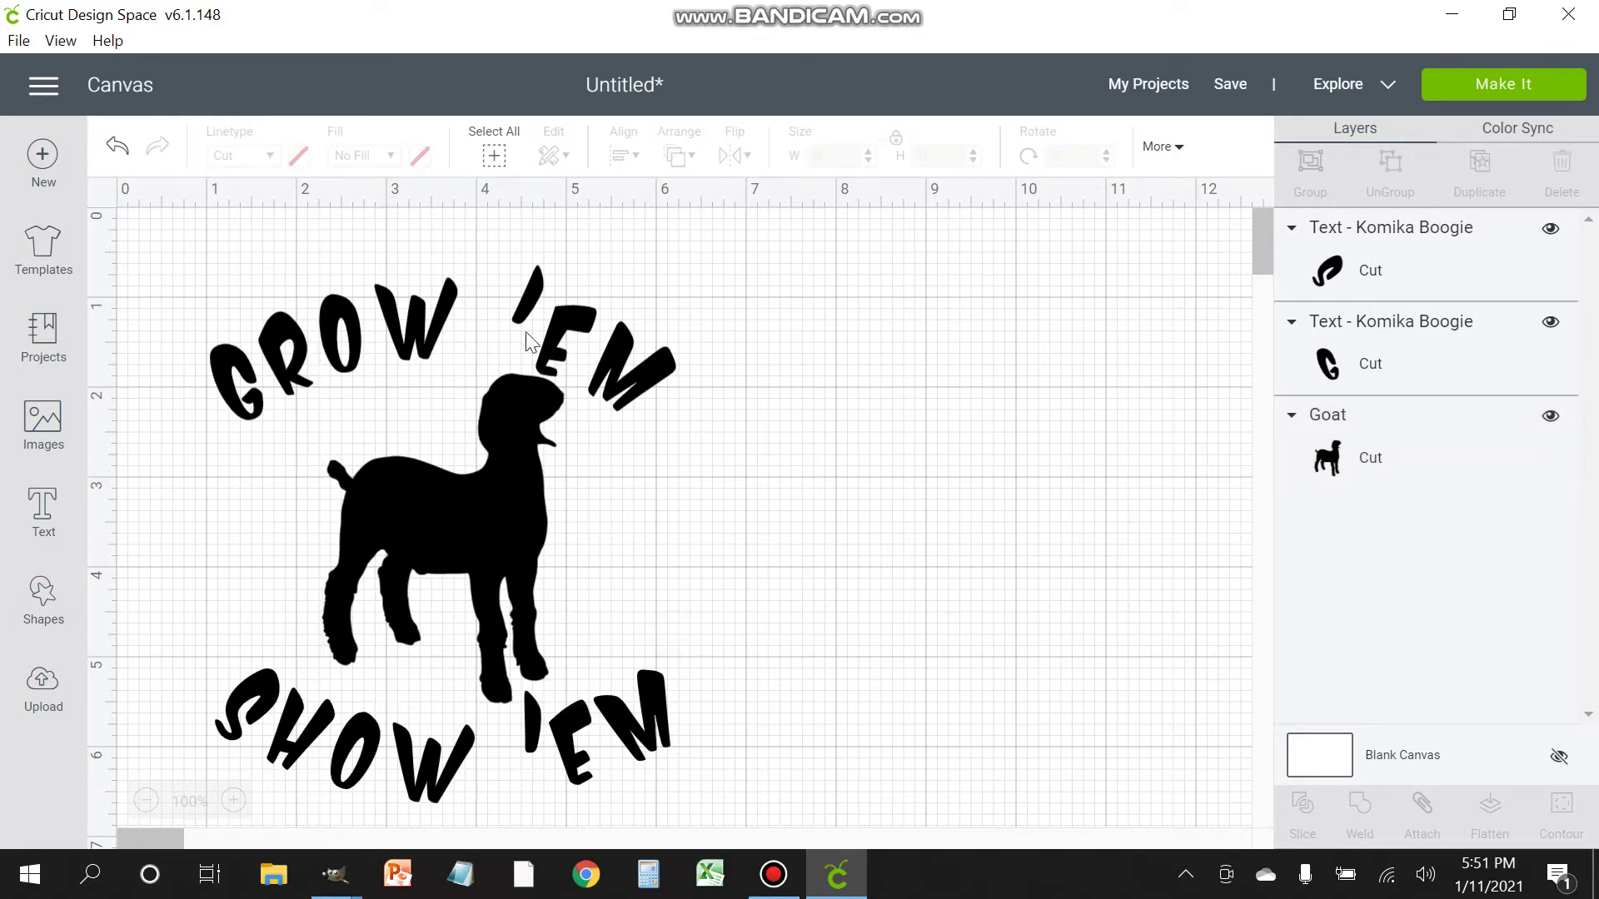
pyautogui.click(553, 350)
pyautogui.moveTo(553, 350); pyautogui.dragTo(553, 342)
pyautogui.click(738, 588)
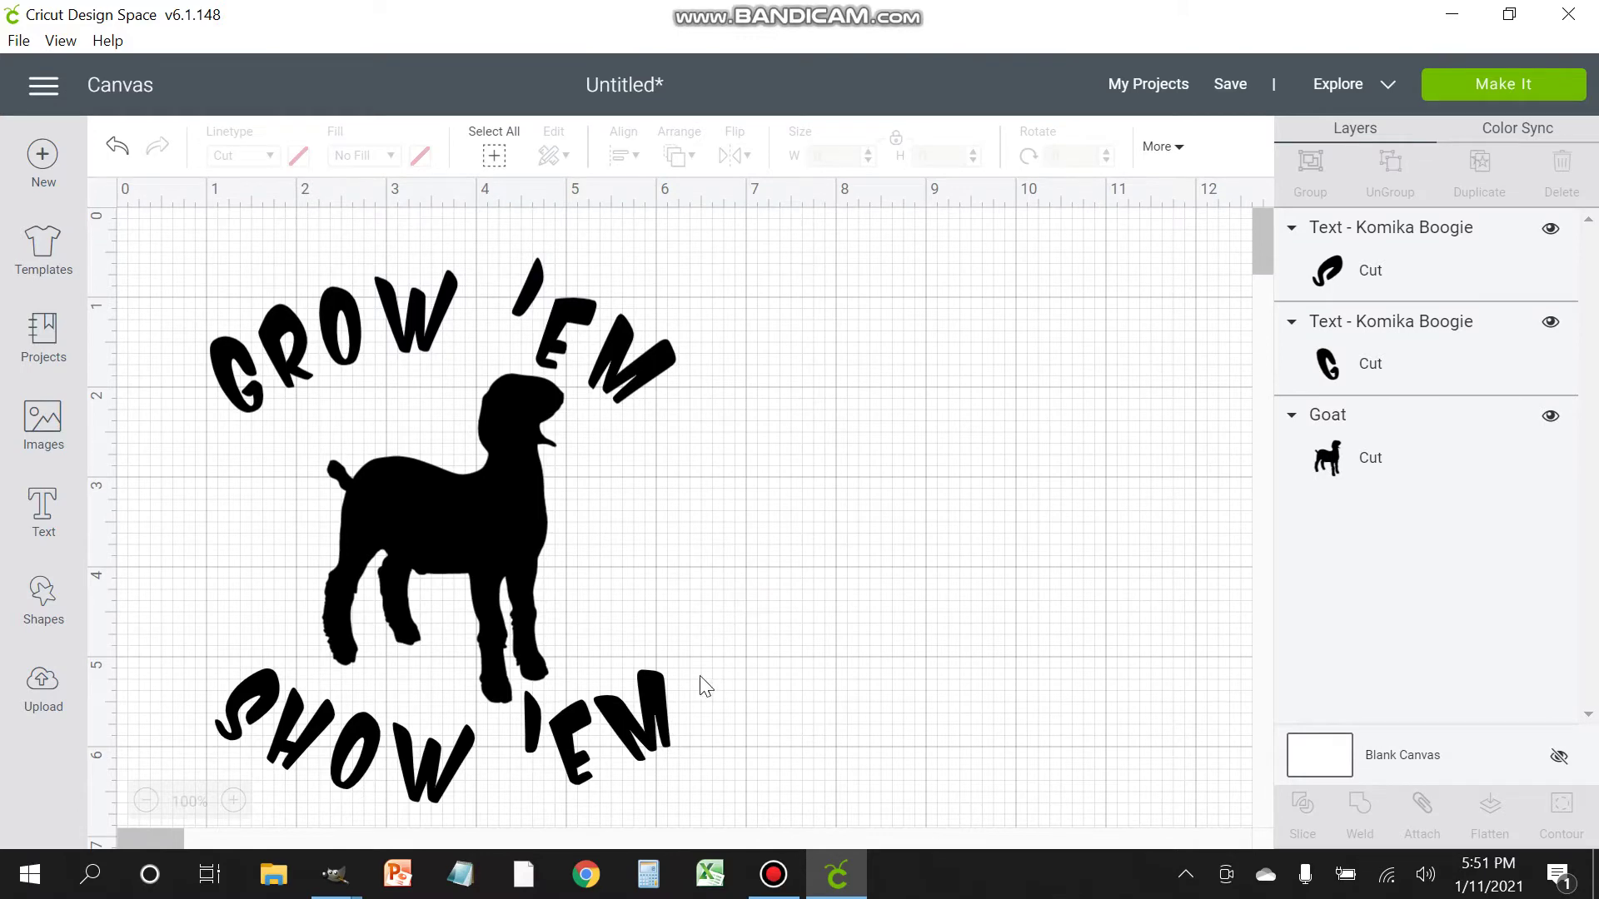
pyautogui.click(803, 665)
# Step: Zoom out and select the entire three-layer goat design for duplicating
pyautogui.scroll(-1, 763, 539)
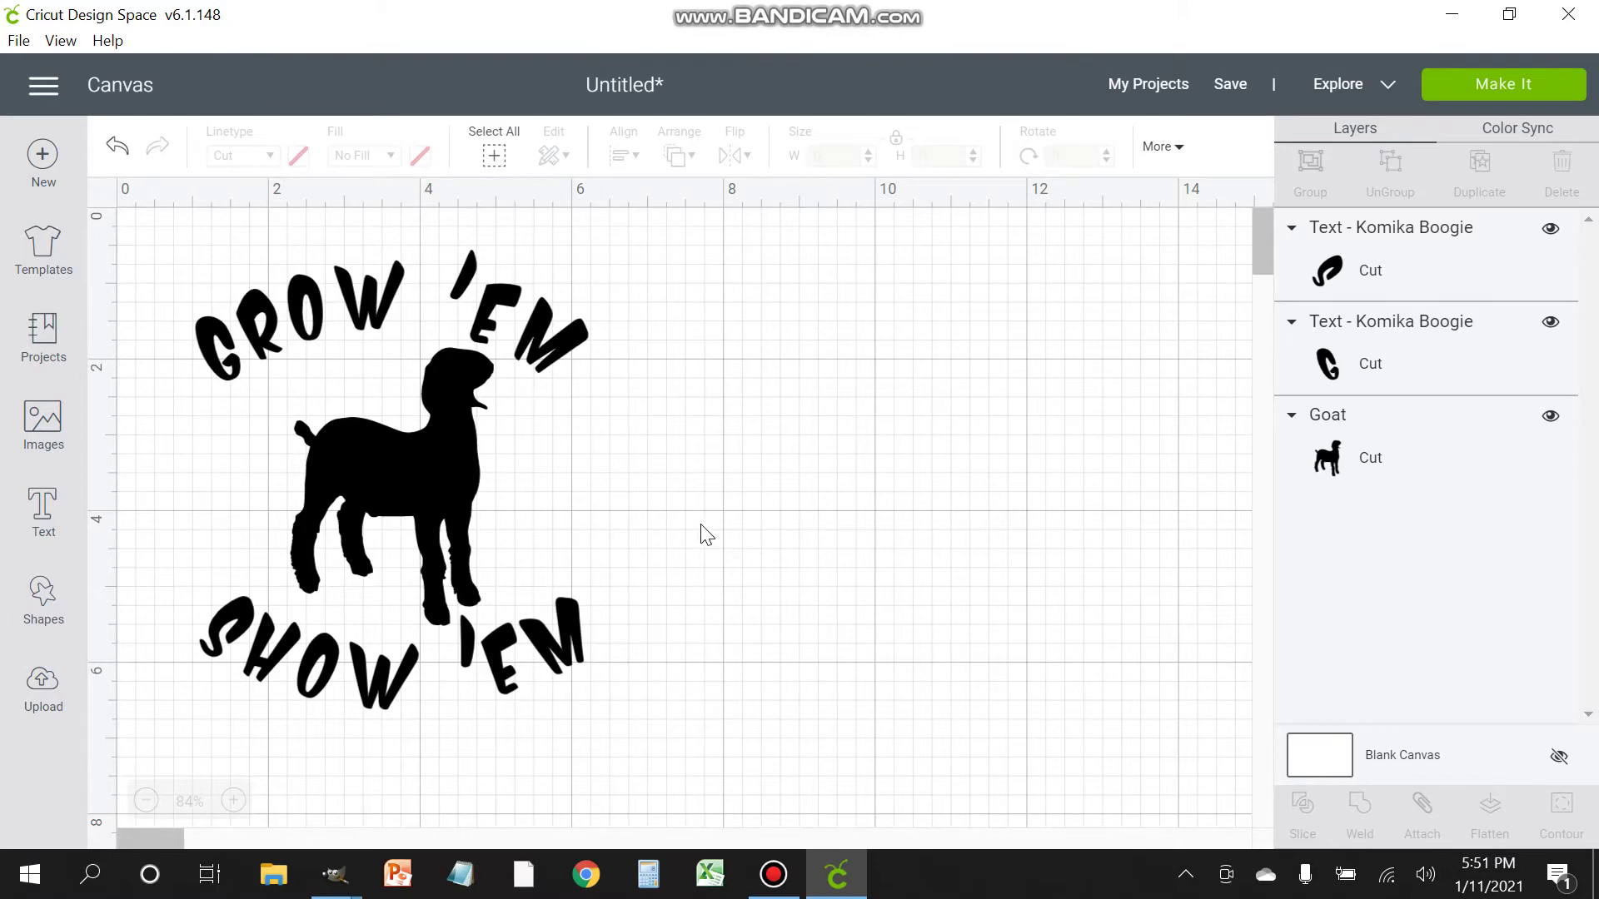
pyautogui.moveTo(142, 219); pyautogui.dragTo(664, 754)
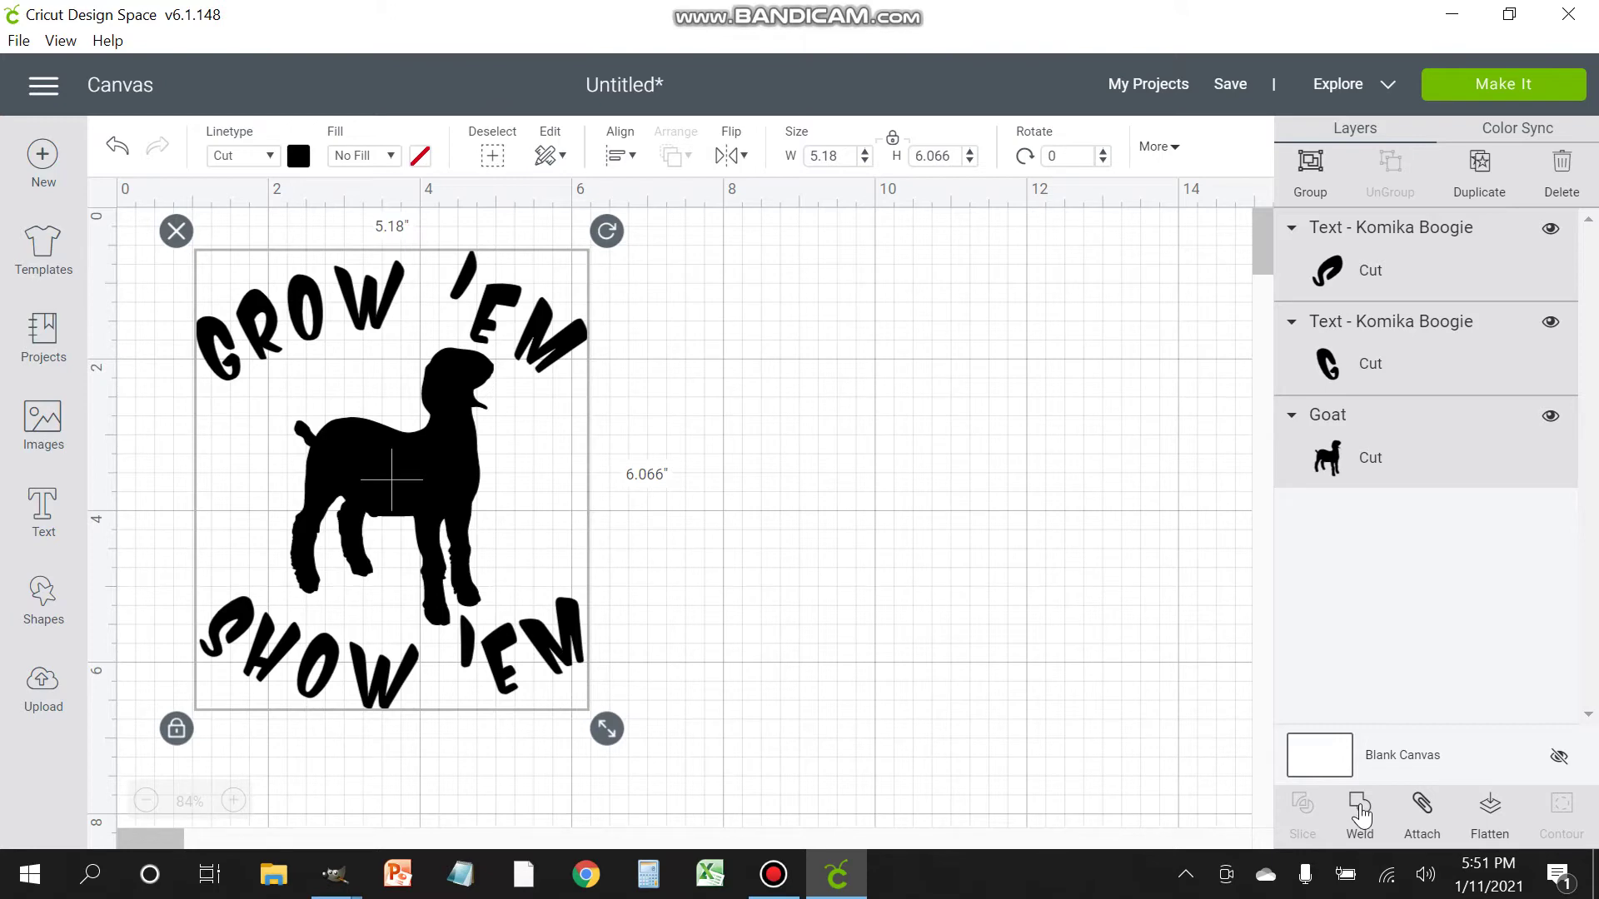
pyautogui.click(842, 660)
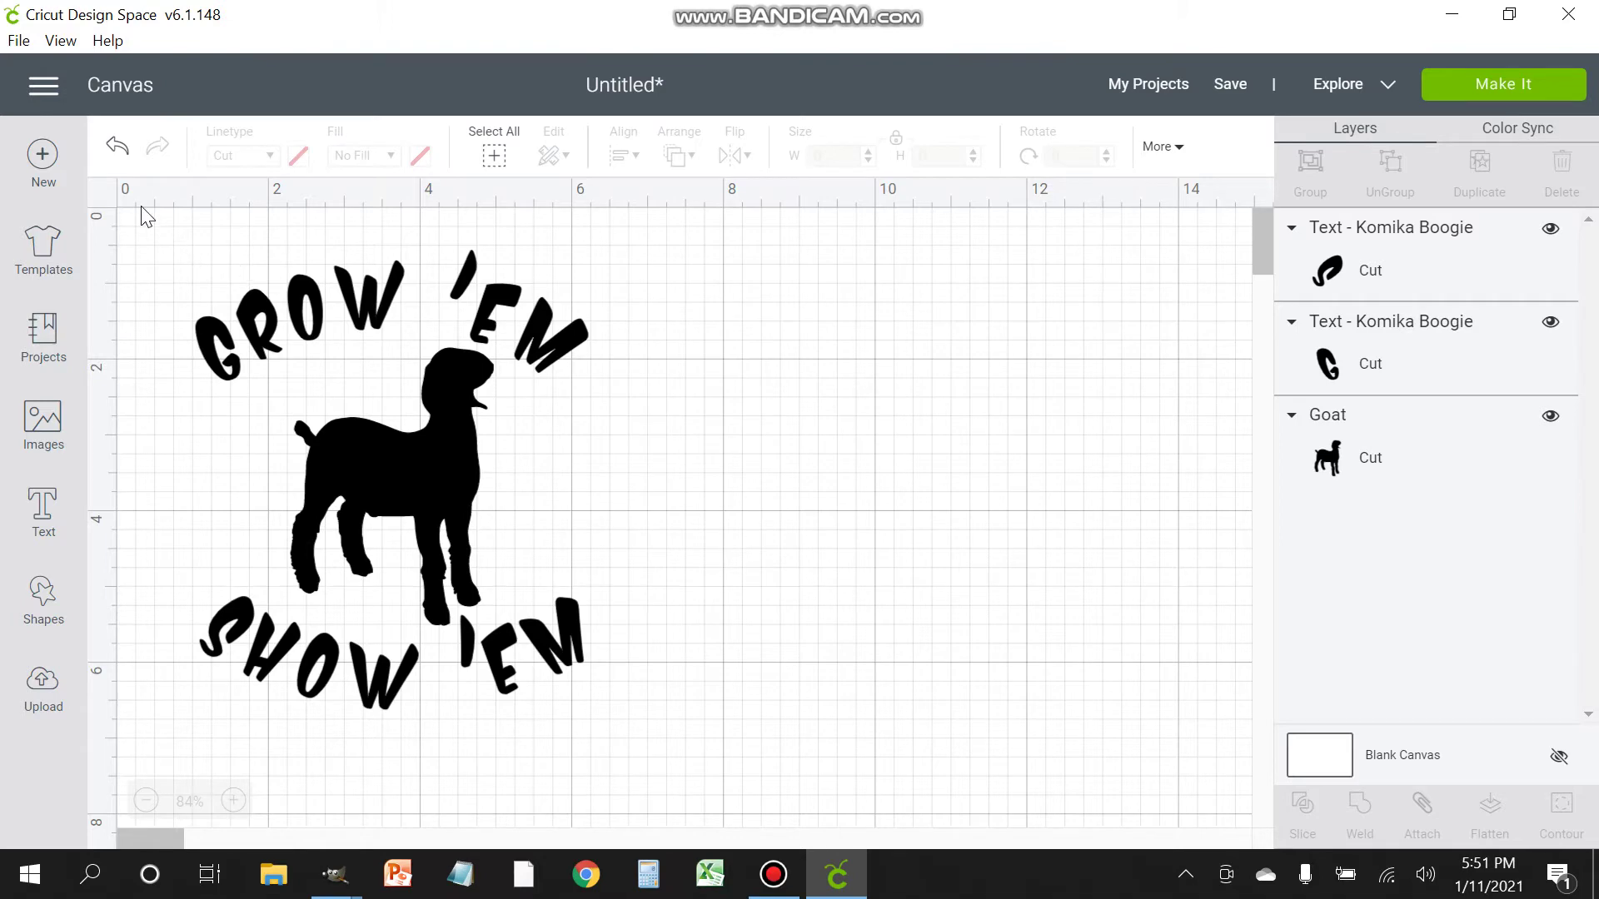
pyautogui.moveTo(149, 221); pyautogui.dragTo(689, 754)
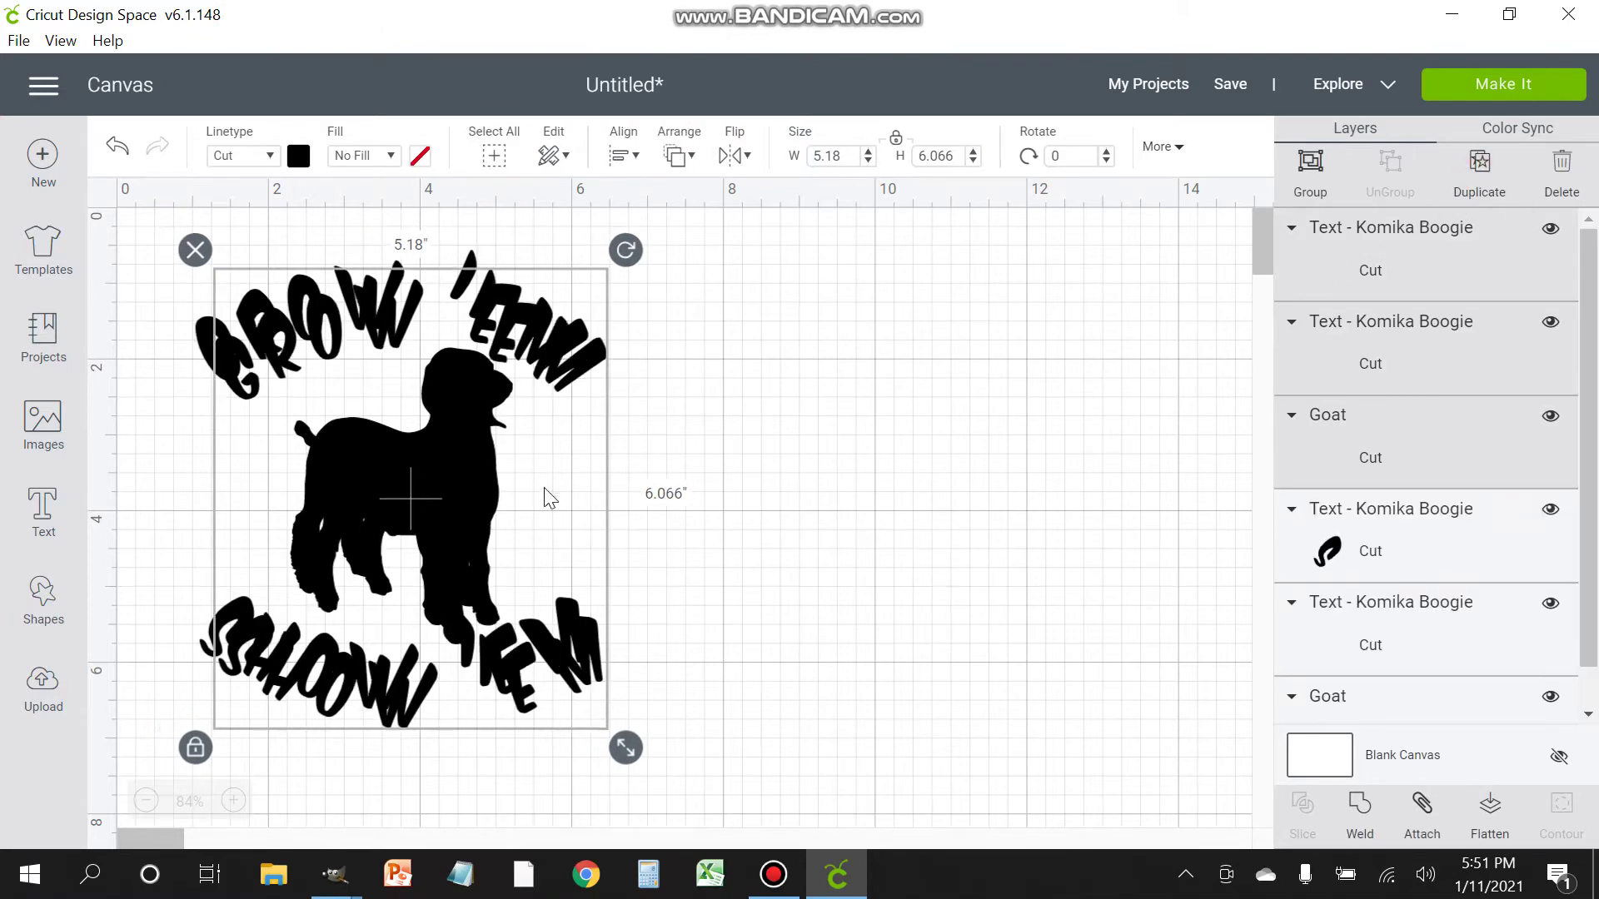
# Step: Move the design copy to the right of the original and delete its GROW 'EM text
pyautogui.moveTo(436, 471); pyautogui.dragTo(890, 433)
pyautogui.click(1131, 546)
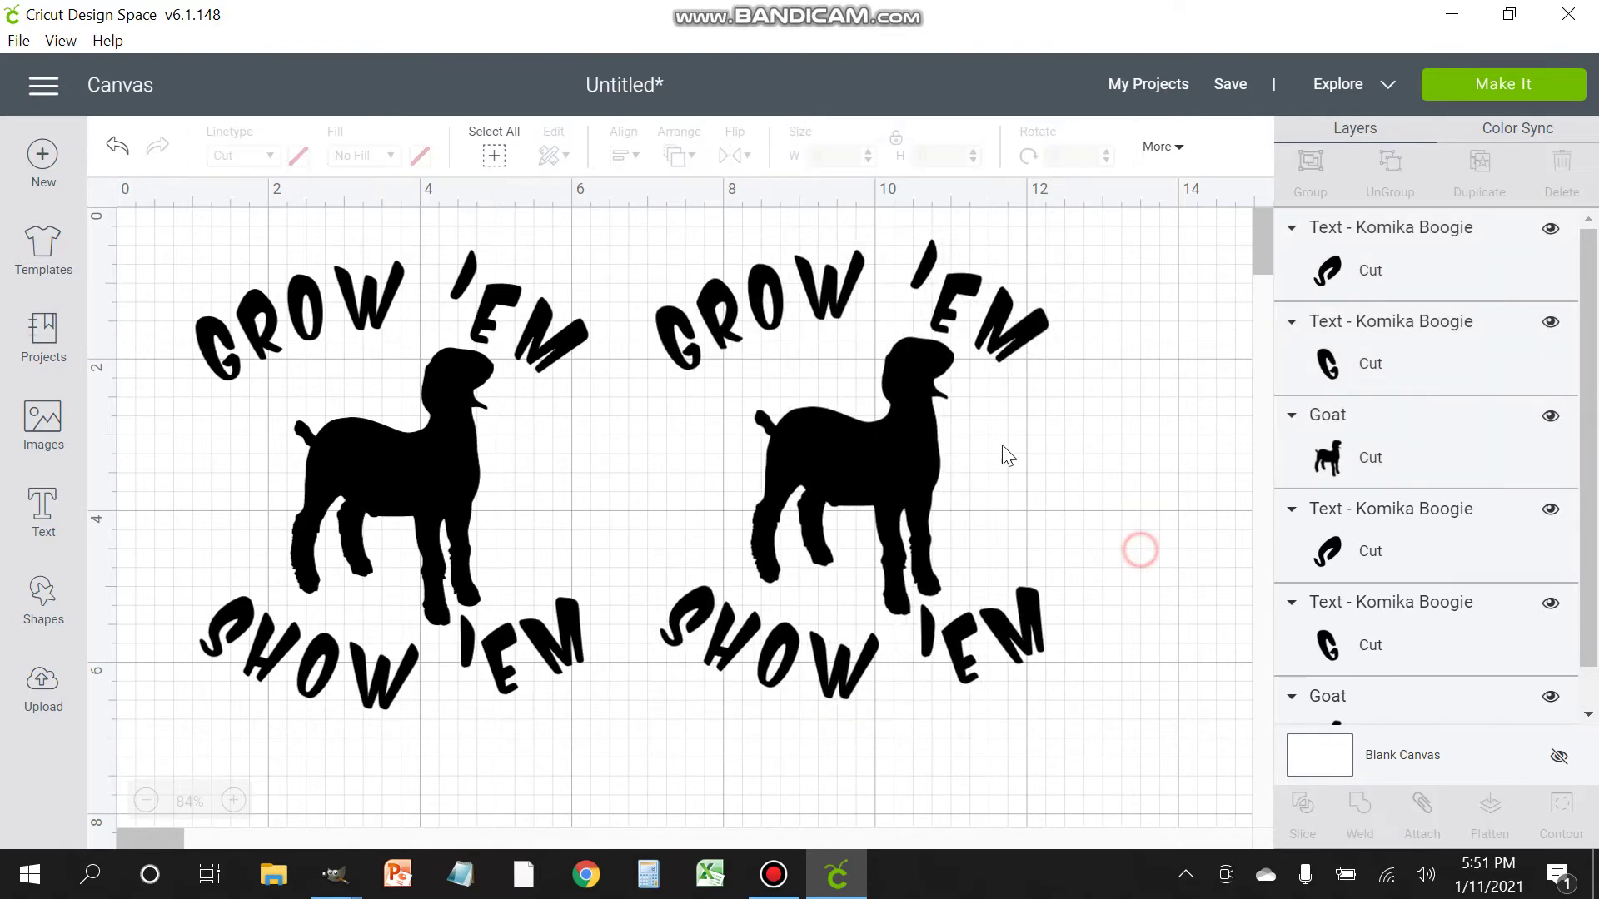
pyautogui.click(837, 281)
pyautogui.press('Delete')
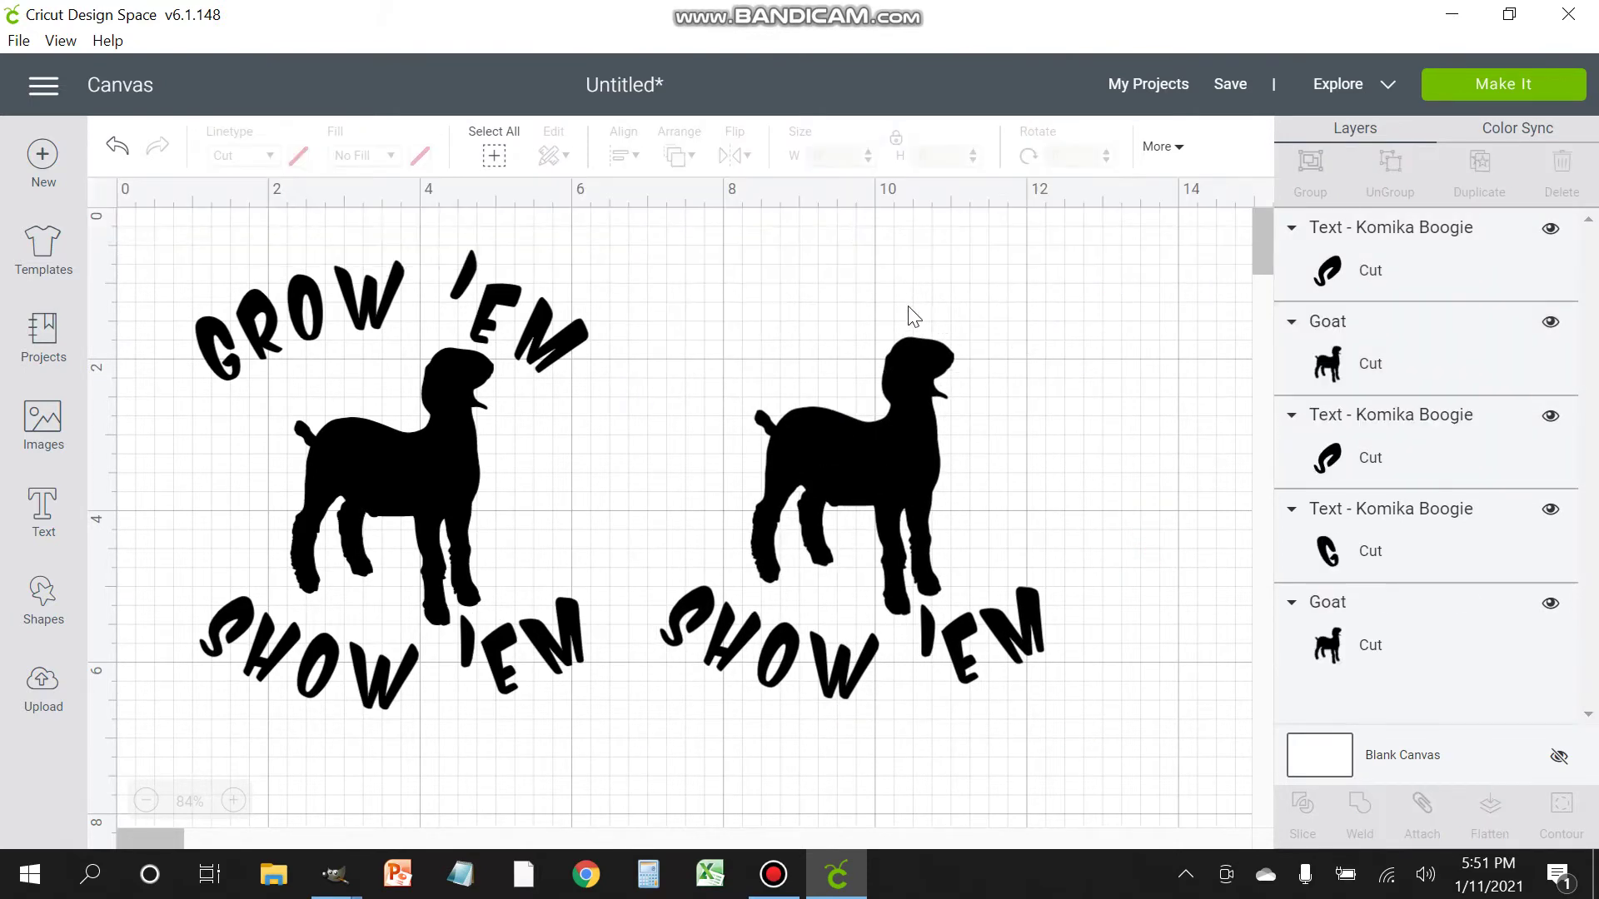
# Step: Clear the copy's SHOW 'EM curve diameter to straighten it, then shift it slightly left
pyautogui.click(982, 633)
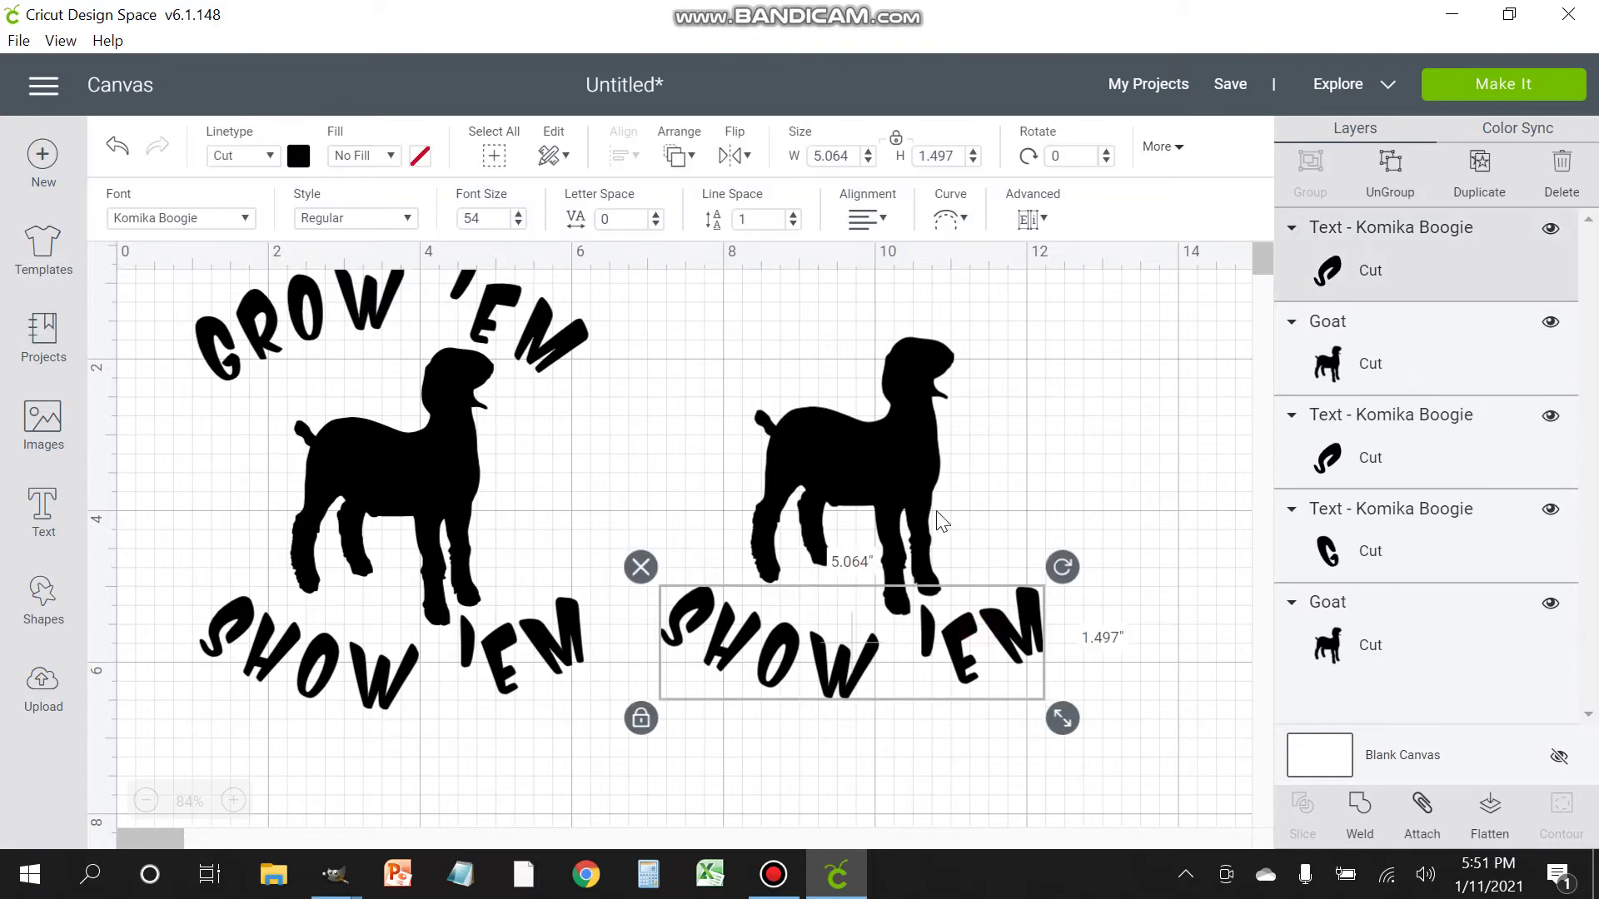
pyautogui.click(750, 219)
pyautogui.click(950, 219)
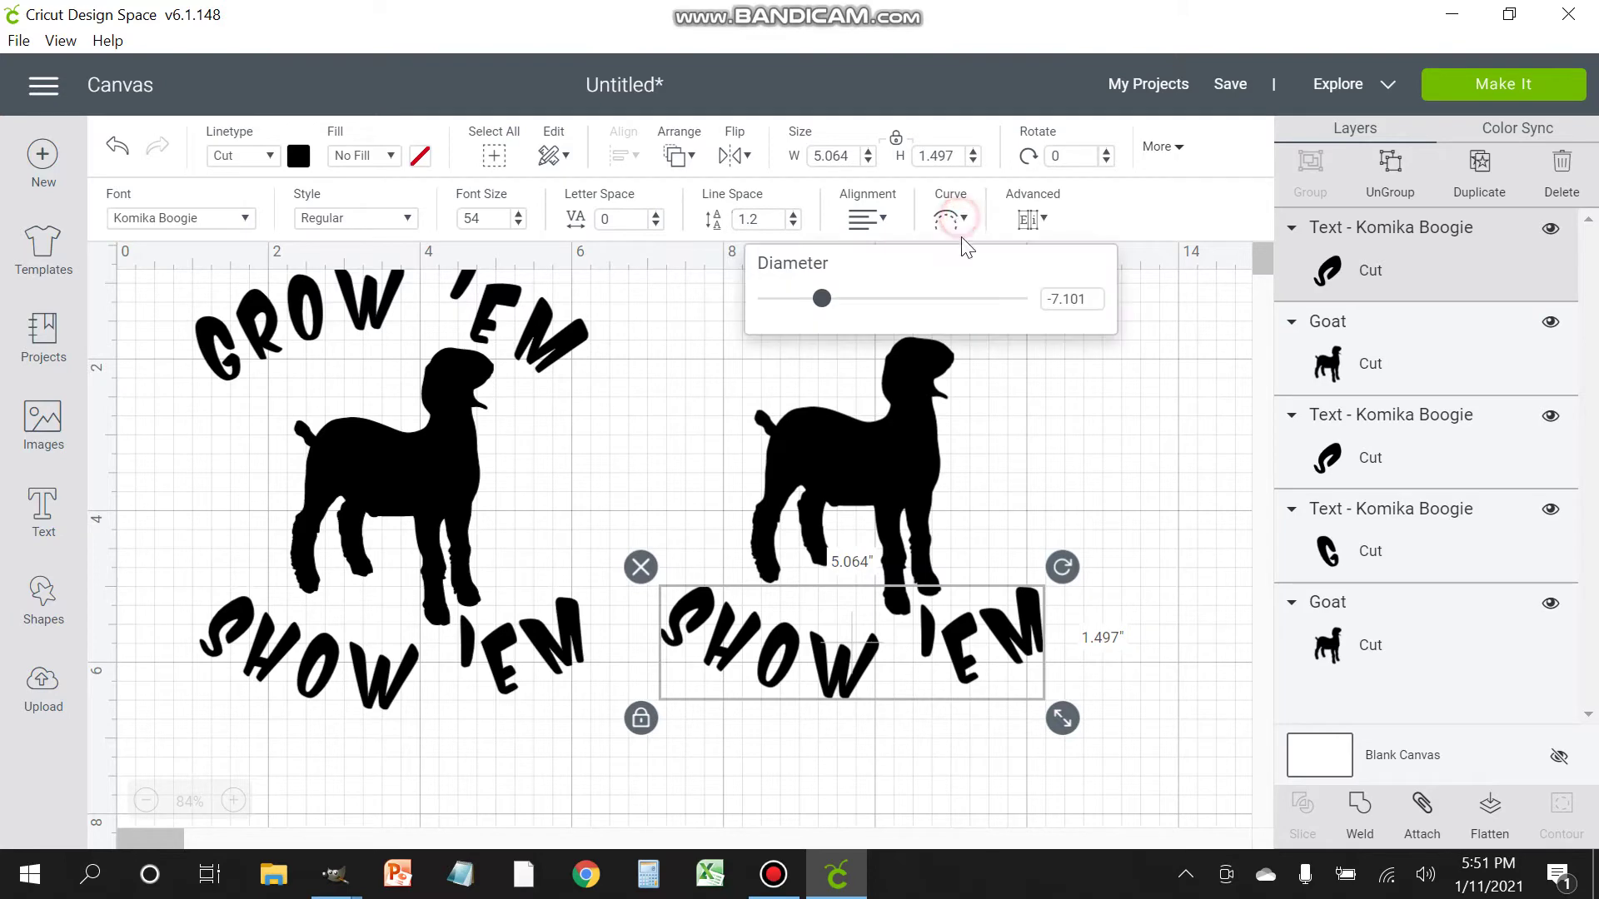
pyautogui.click(1074, 300)
pyautogui.press('BackSpace')
pyautogui.click(1123, 460)
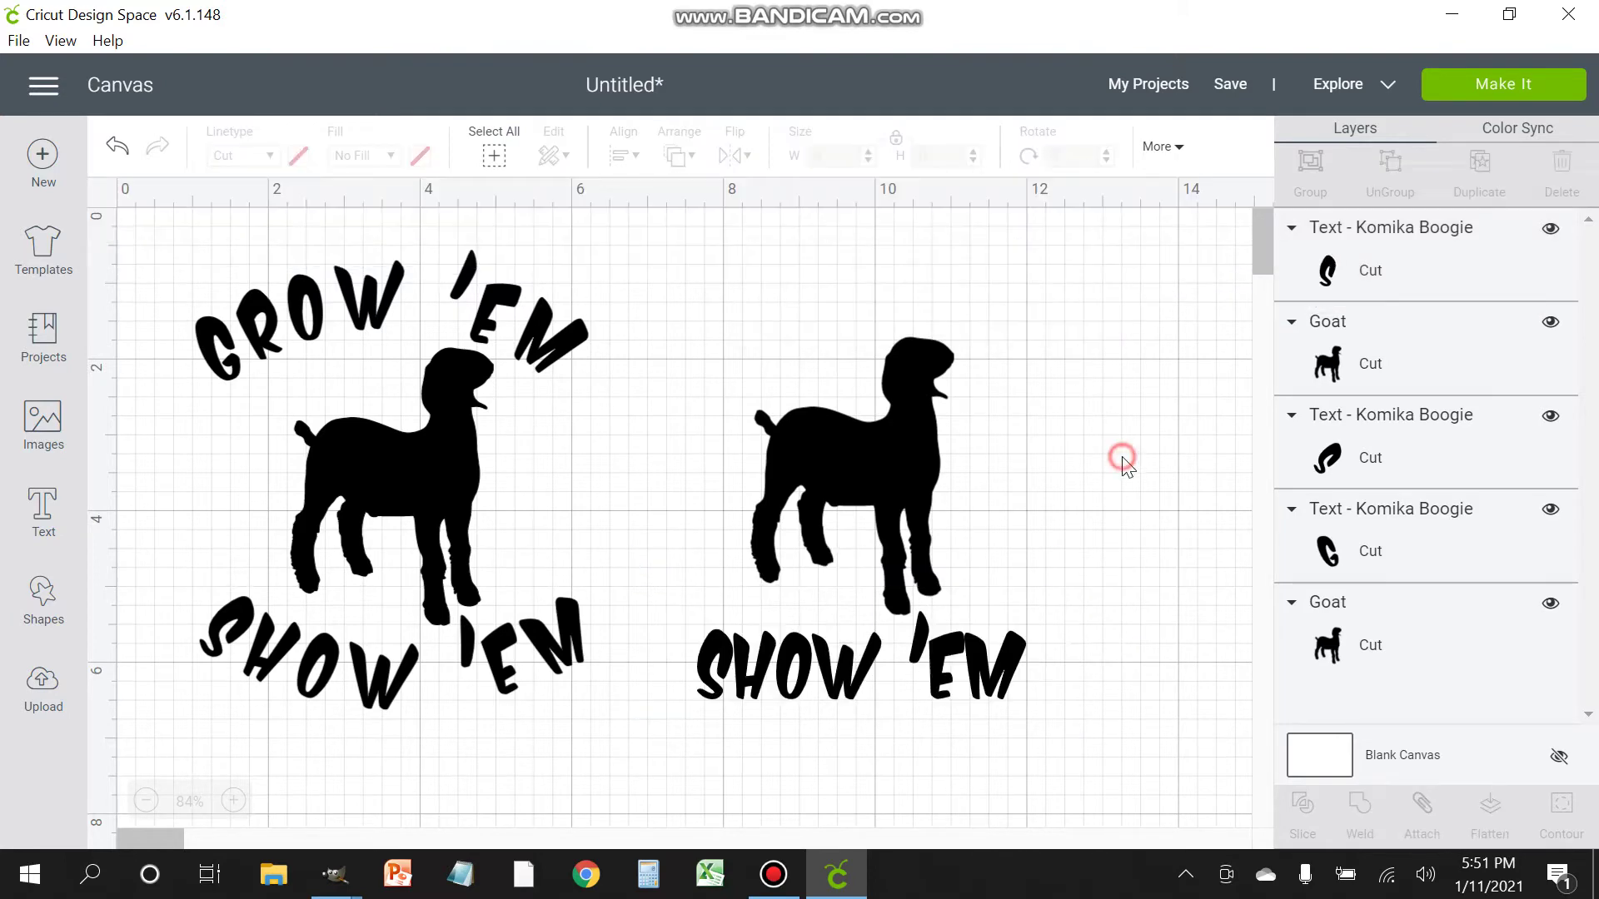
pyautogui.click(983, 654)
pyautogui.moveTo(1022, 662); pyautogui.dragTo(1018, 662)
# Step: Replace the copy's SHOW 'EM wording with Hubbard, fixing the Hubboar typo
pyautogui.doubleClick(1018, 662)
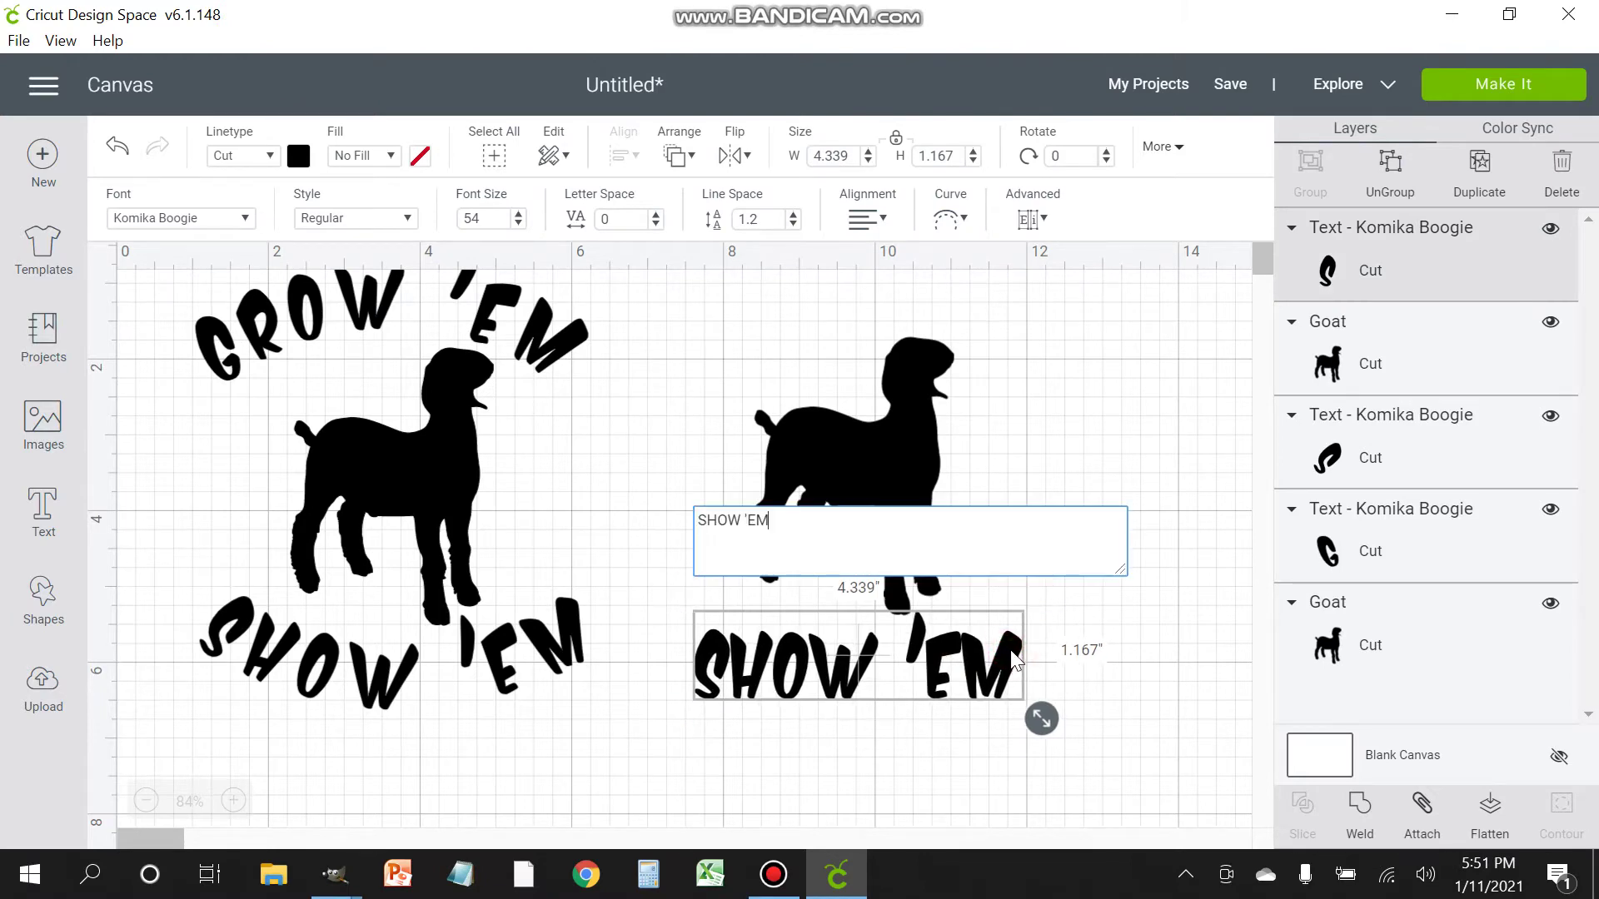
pyautogui.click(767, 516)
pyautogui.moveTo(767, 516); pyautogui.dragTo(680, 543)
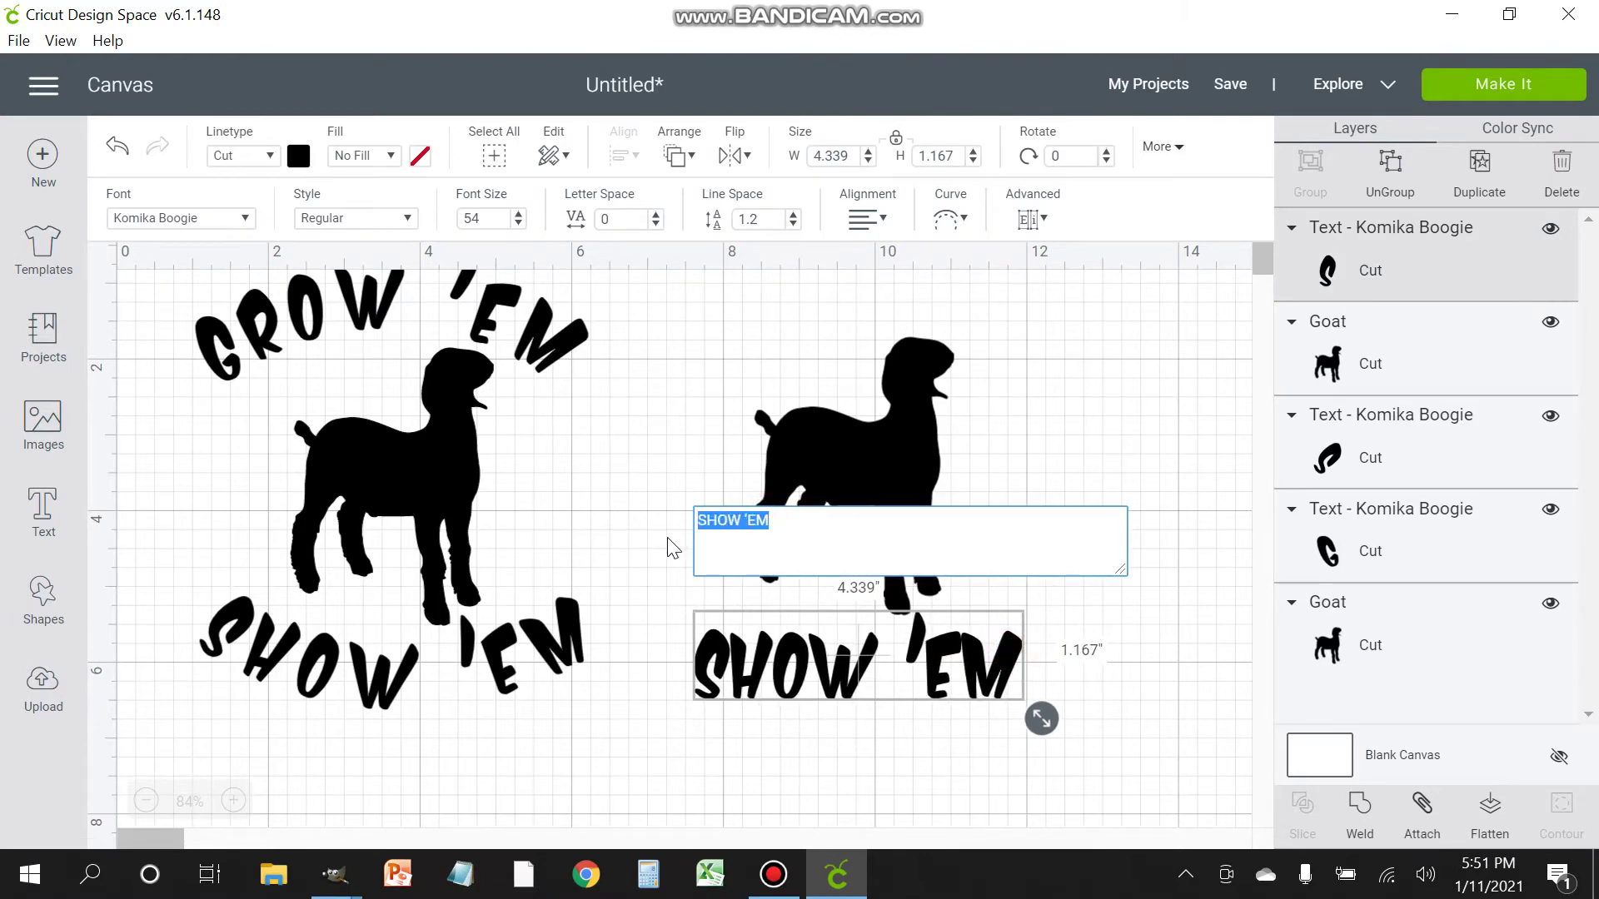
pyautogui.write('H')
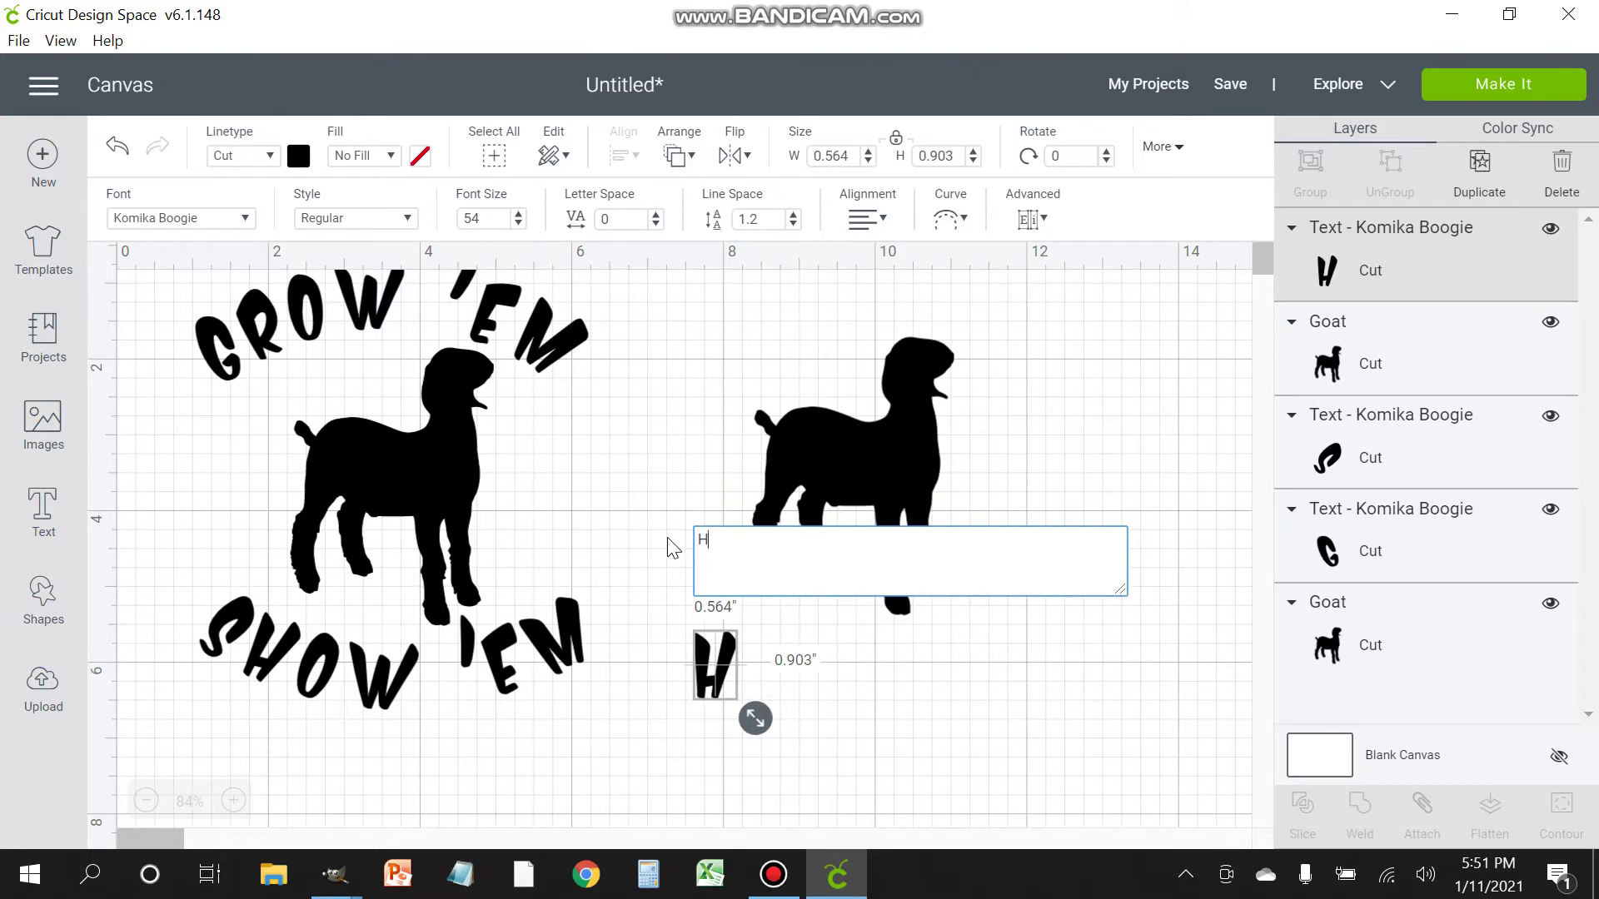
pyautogui.write('ubboar')
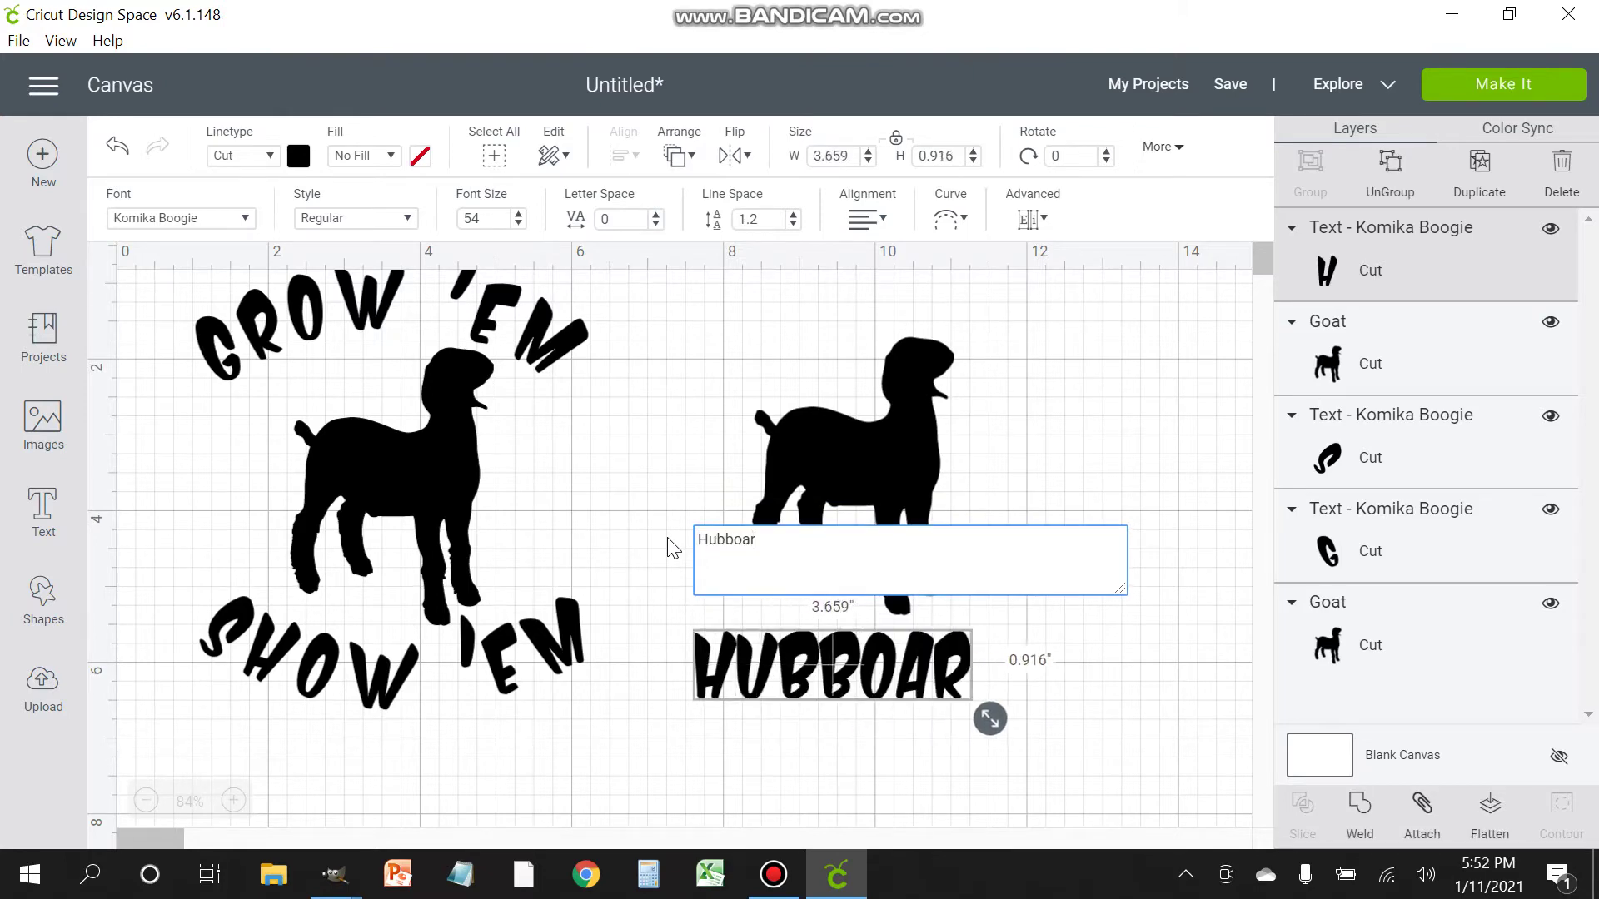
pyautogui.write('d')
pyautogui.press('BackSpace')
pyautogui.press('BackSpace')
pyautogui.press('BackSpace')
pyautogui.press('BackSpace')
pyautogui.write('a')
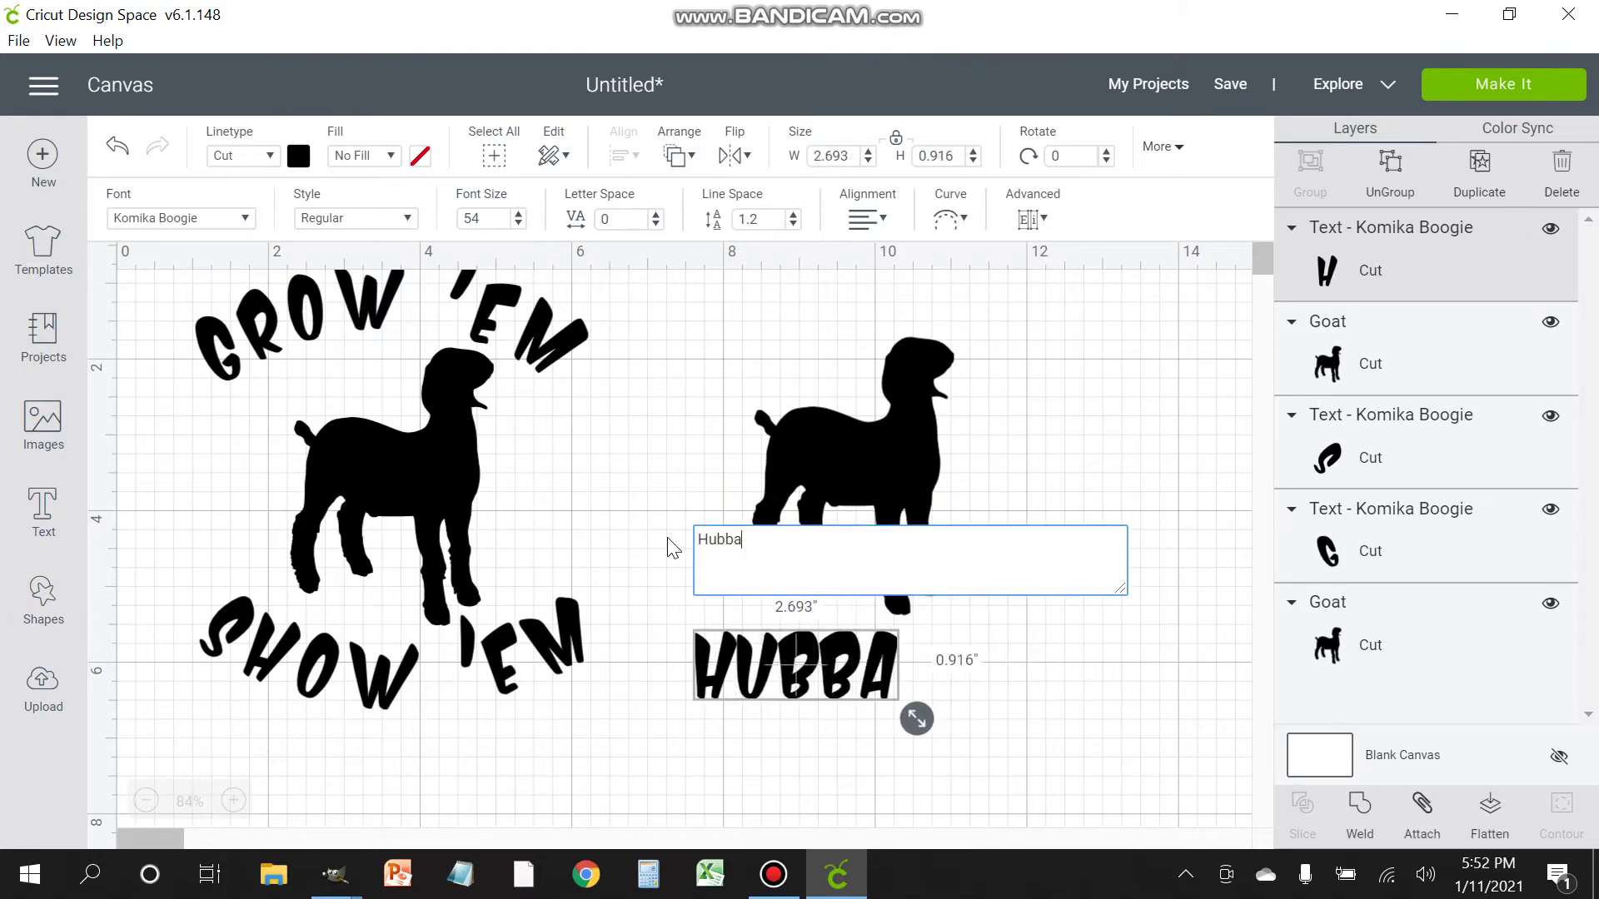
pyautogui.write('rd')
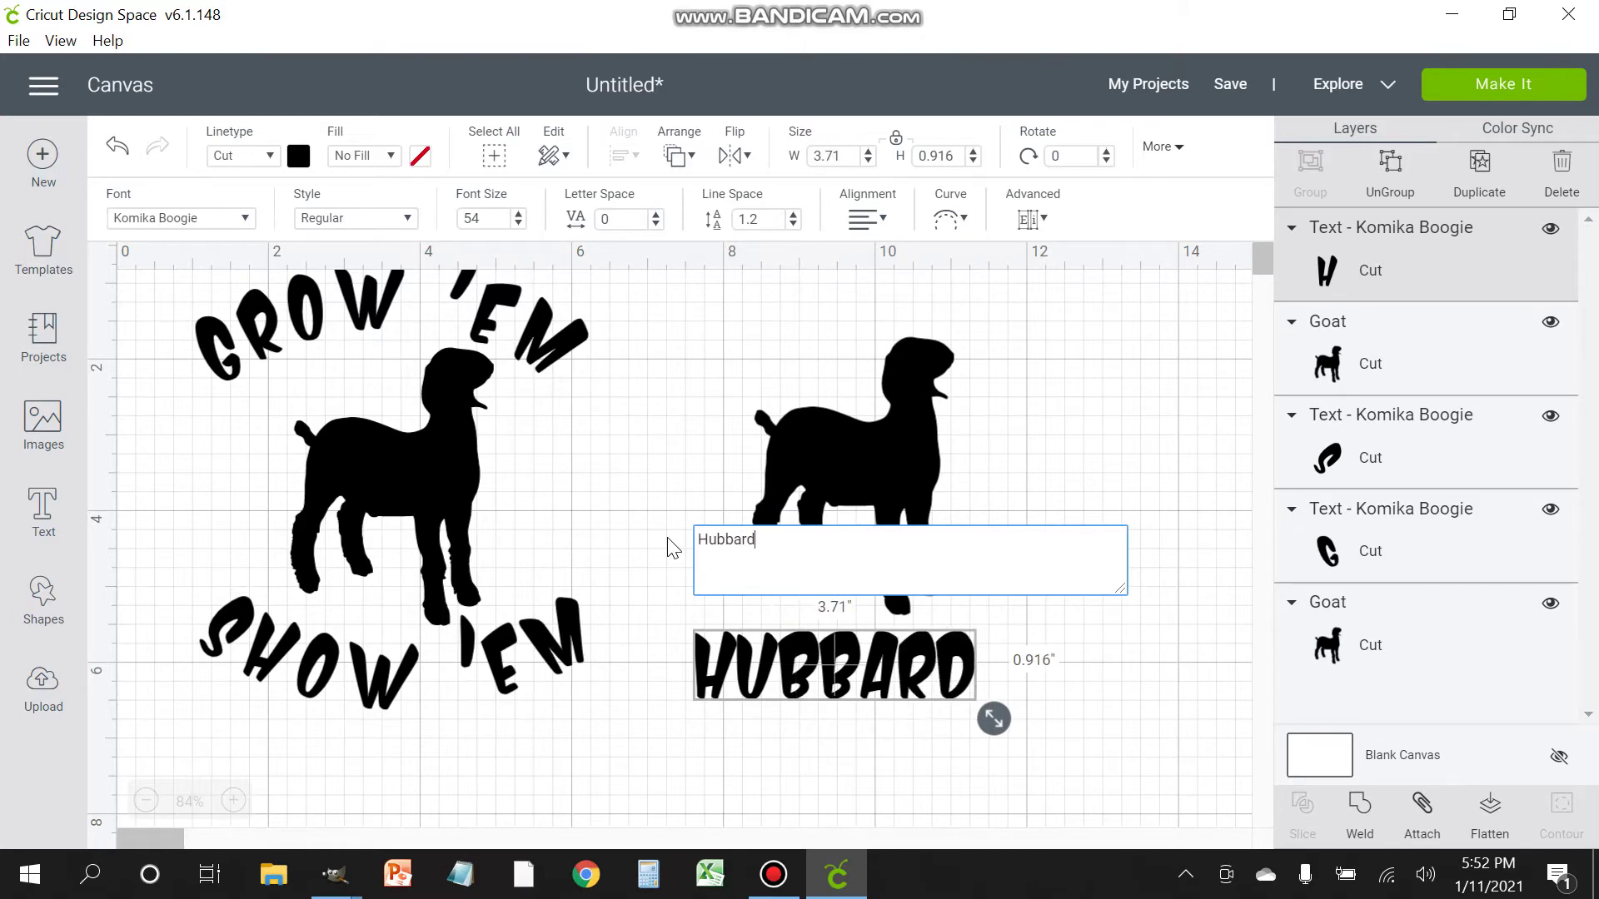
pyautogui.click(921, 754)
# Step: Shift HUBBARD slightly right under the goat and set its letter spacing to 1.2
pyautogui.click(866, 673)
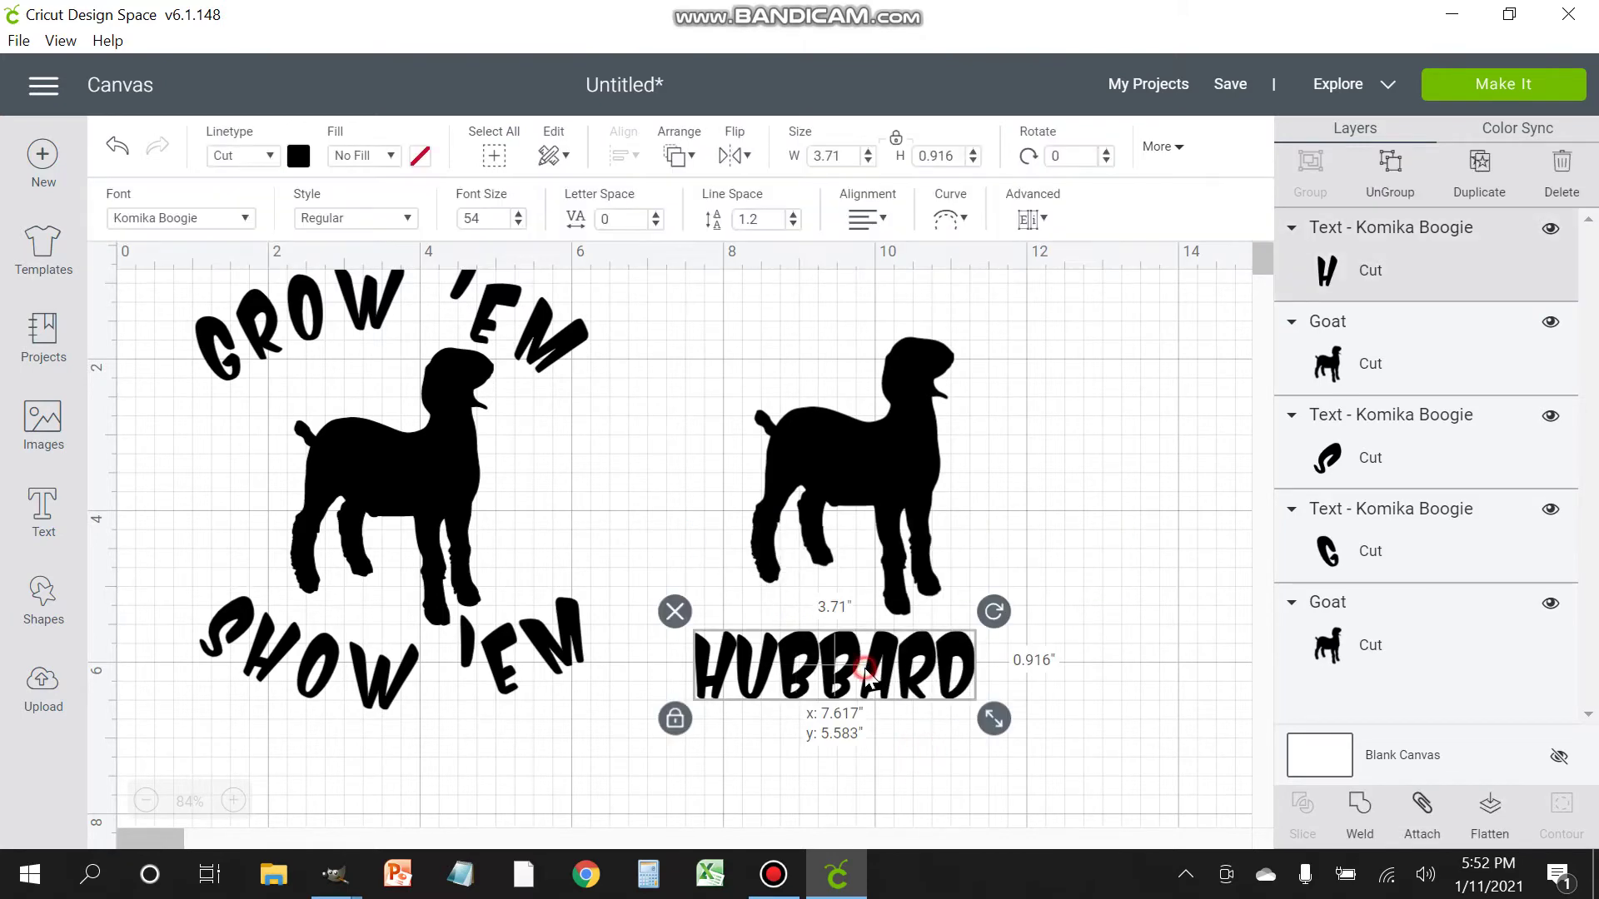
pyautogui.moveTo(867, 673); pyautogui.dragTo(886, 668)
pyautogui.click(1154, 647)
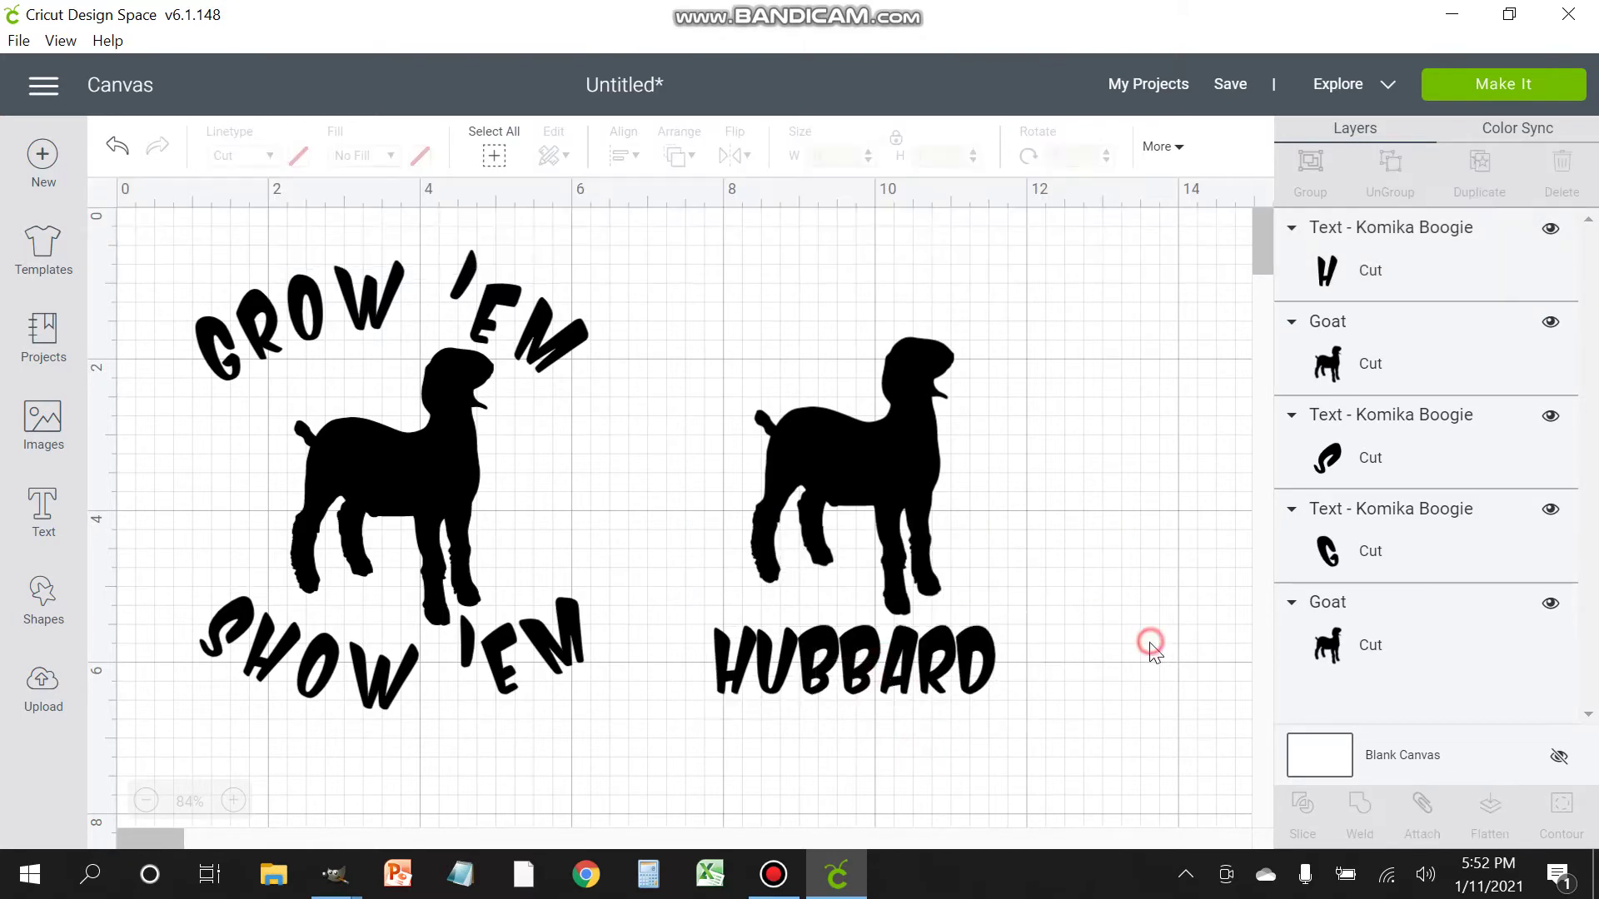
pyautogui.click(931, 643)
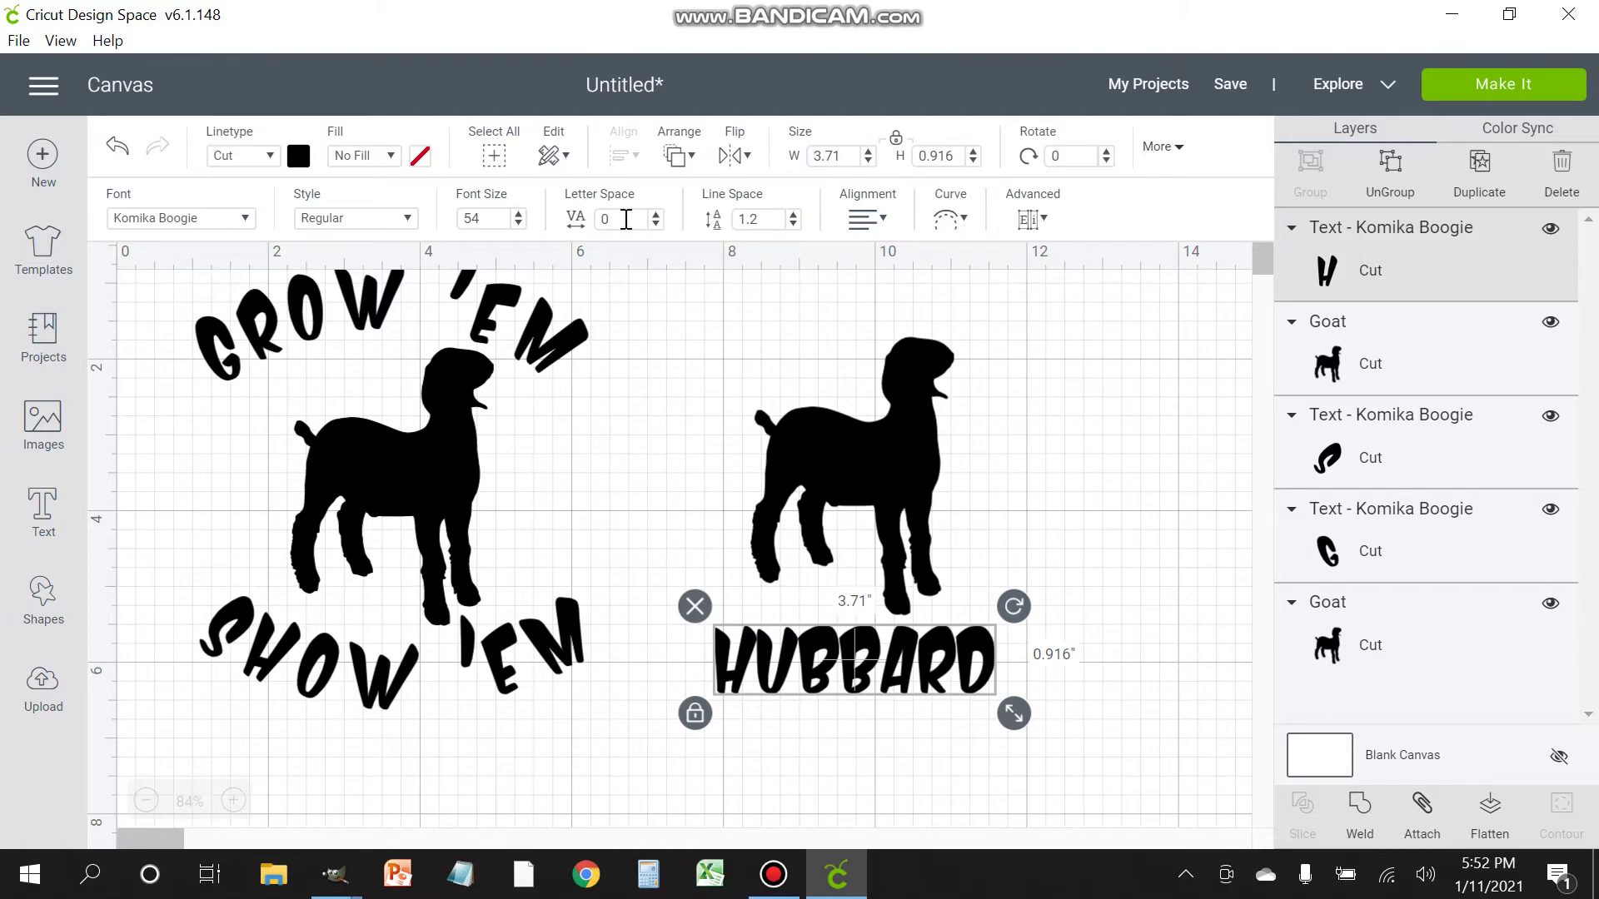
pyautogui.click(621, 219)
pyautogui.write('1.2')
pyautogui.press('Return')
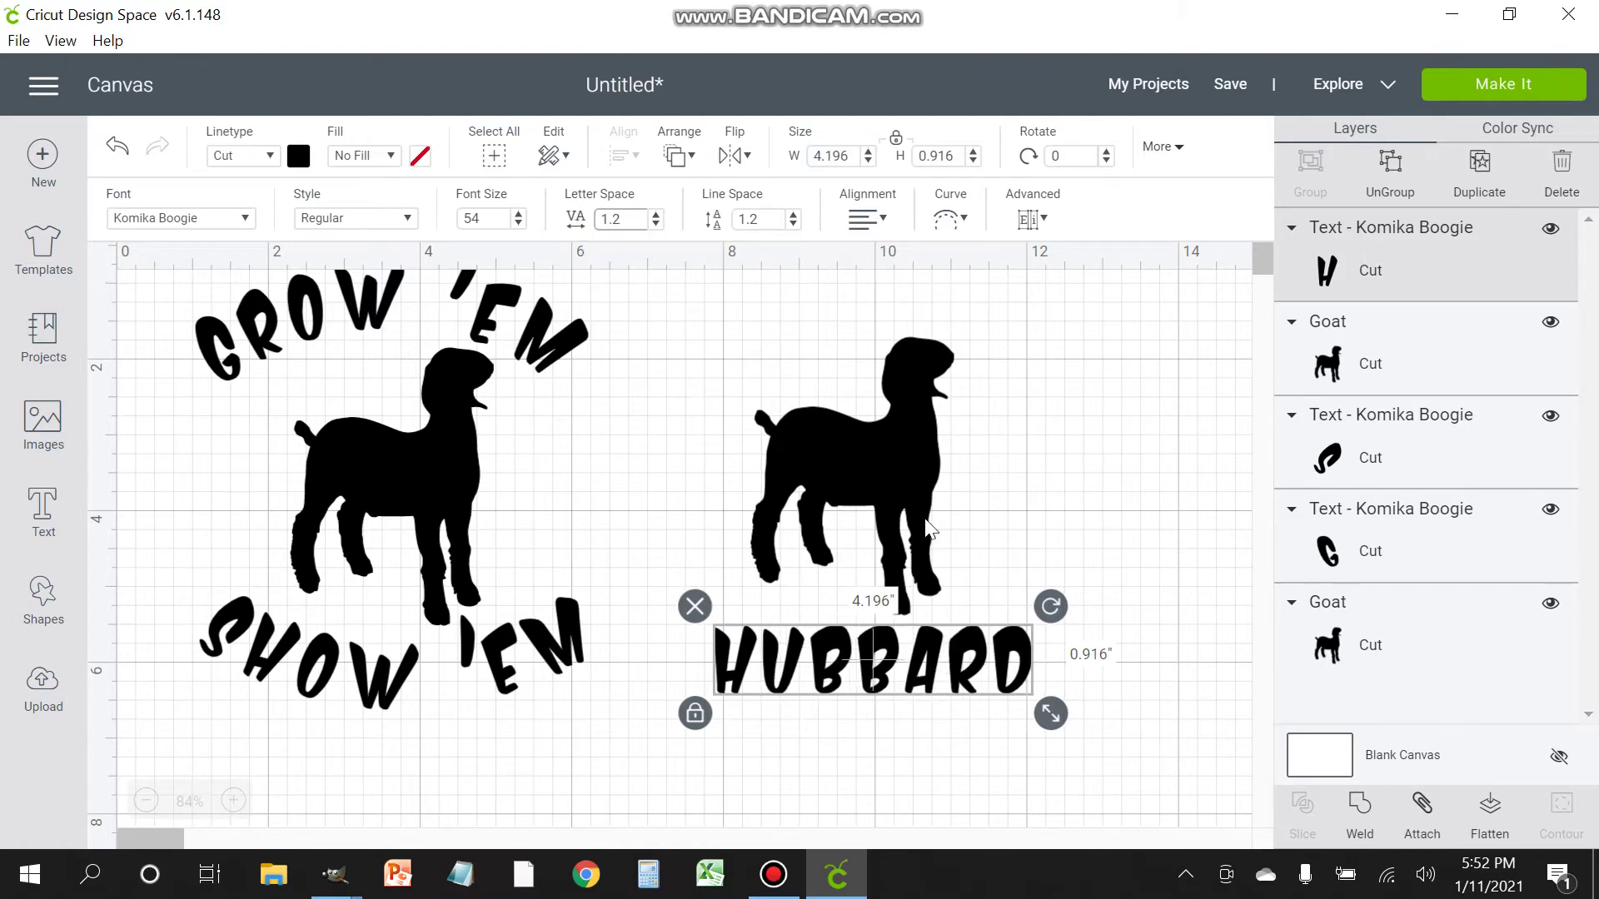
pyautogui.click(1147, 535)
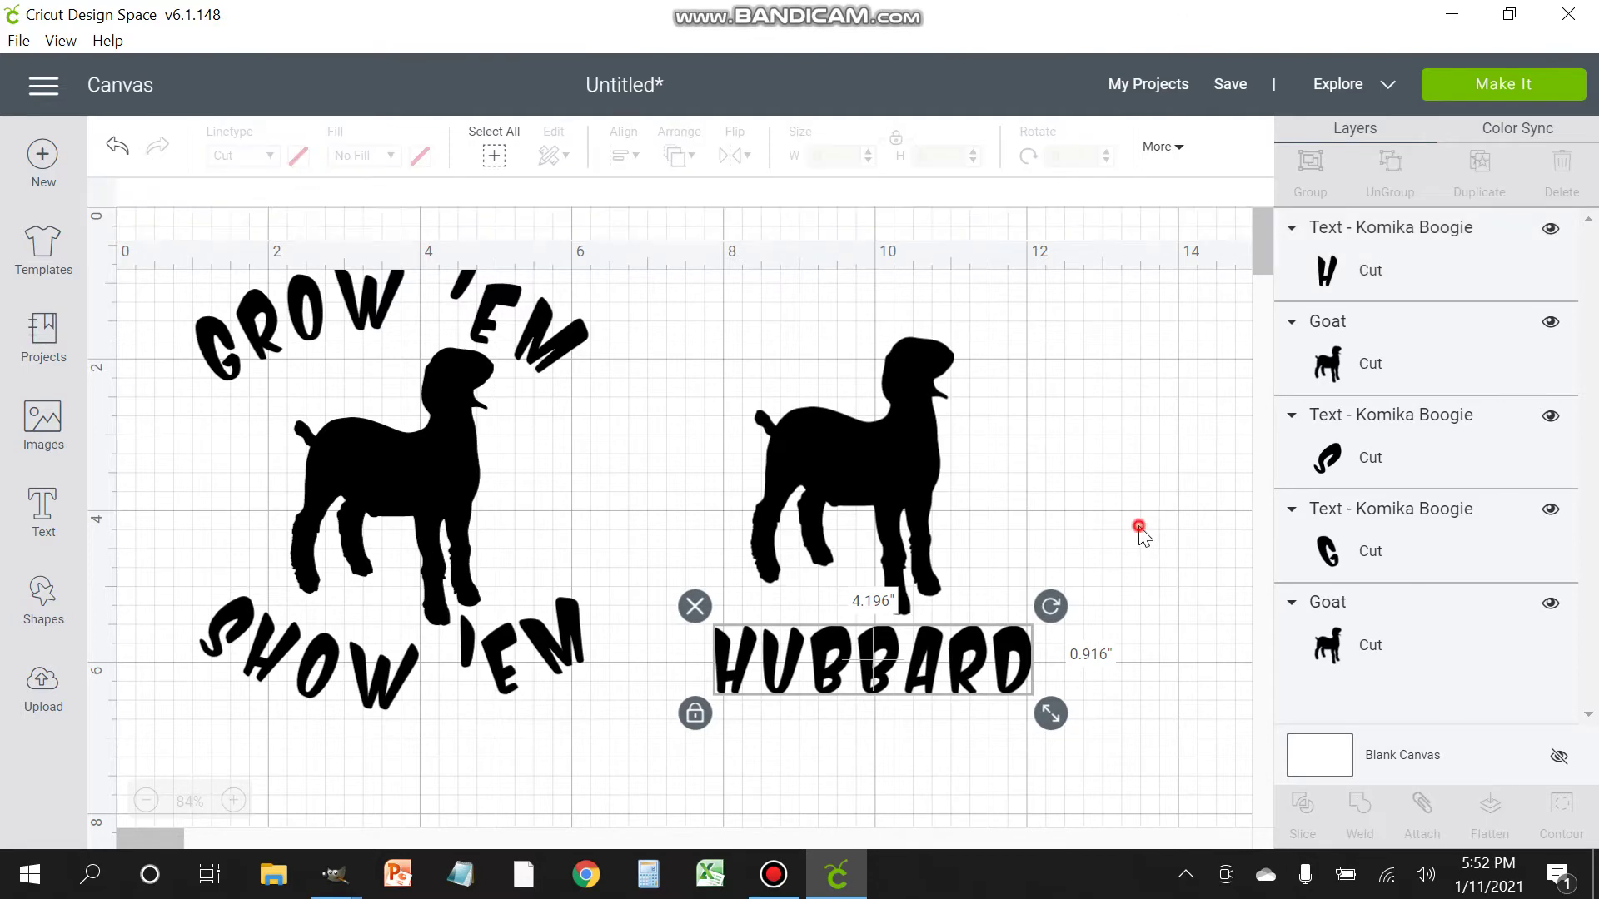
# Step: Nudge HUBBARD right, then align it and the second goat Center Horizontally
pyautogui.click(936, 670)
pyautogui.moveTo(913, 667); pyautogui.dragTo(920, 666)
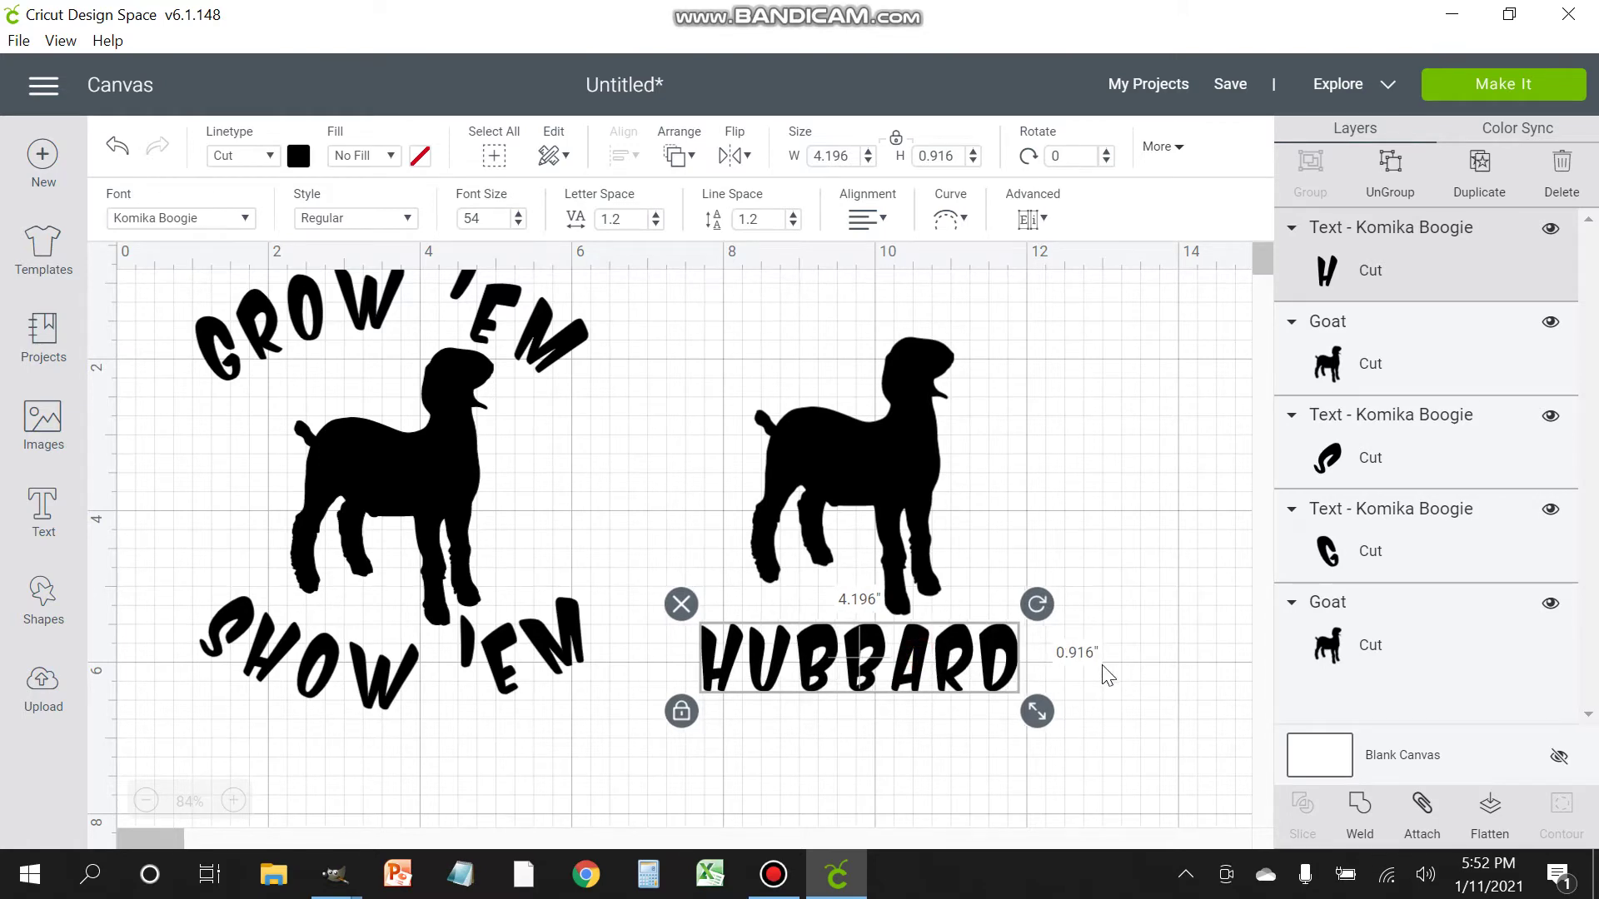
pyautogui.click(1141, 687)
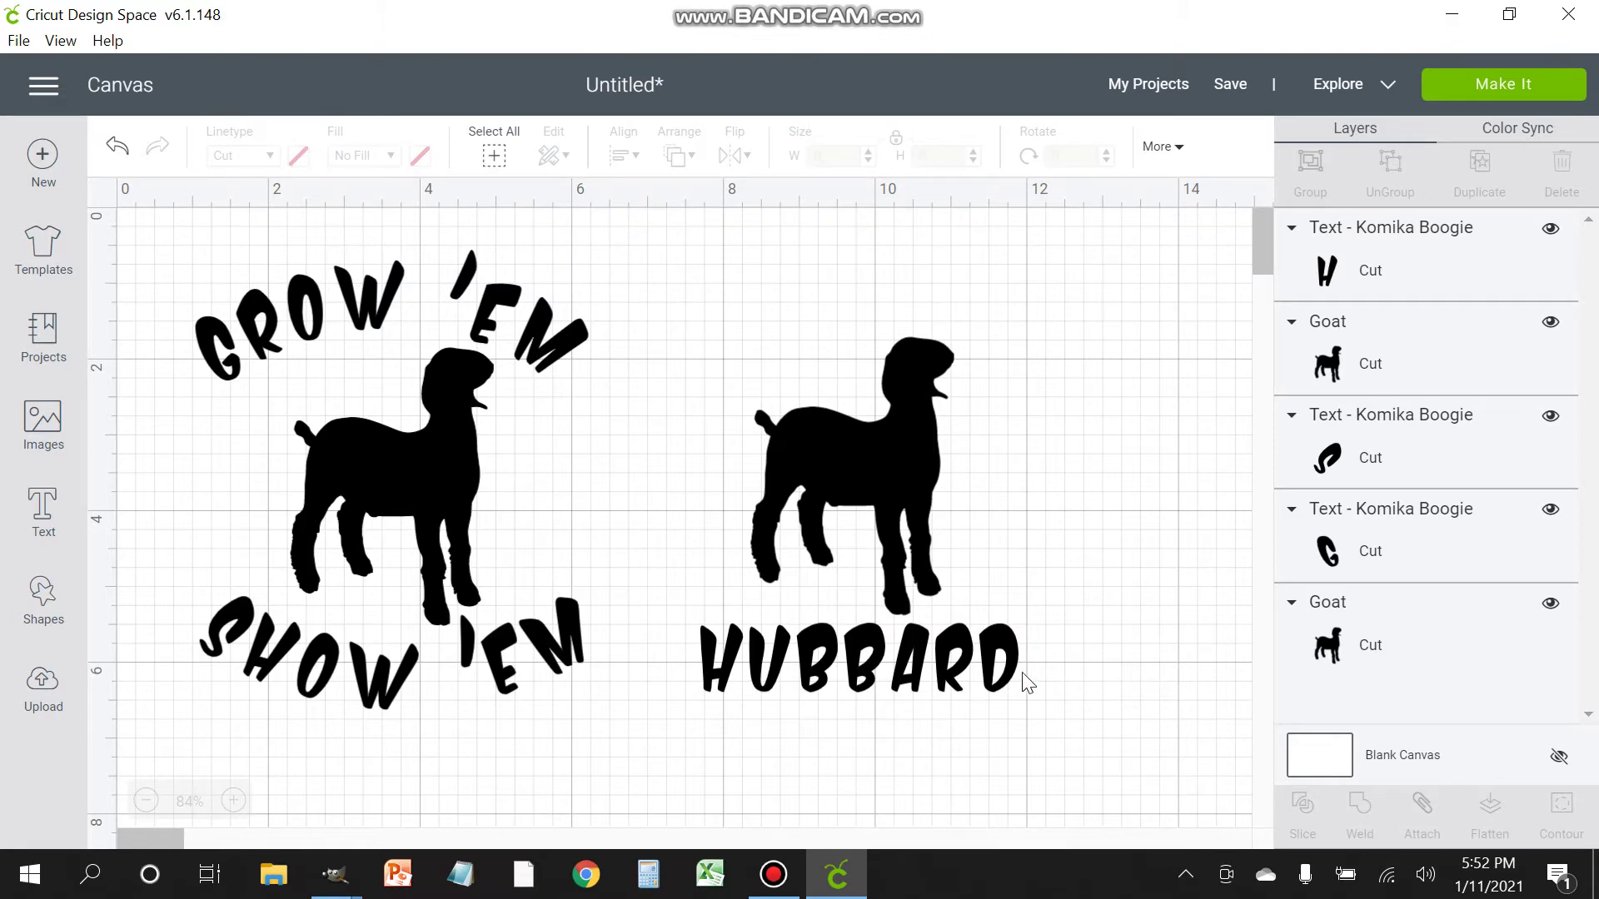
pyautogui.moveTo(626, 254); pyautogui.dragTo(1099, 812)
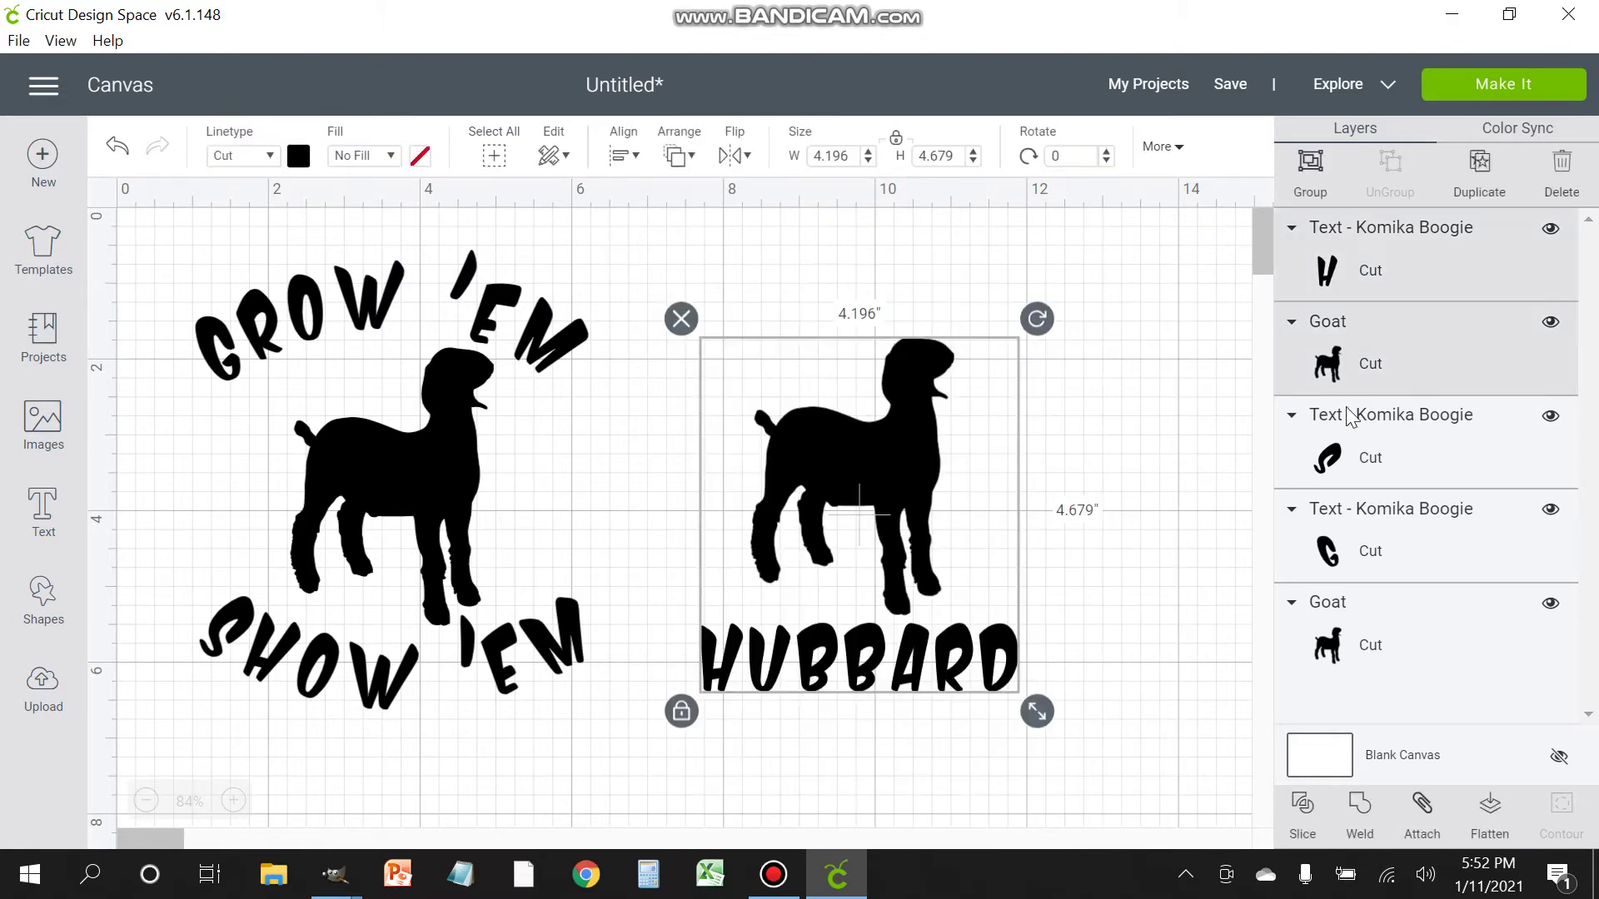
pyautogui.click(623, 155)
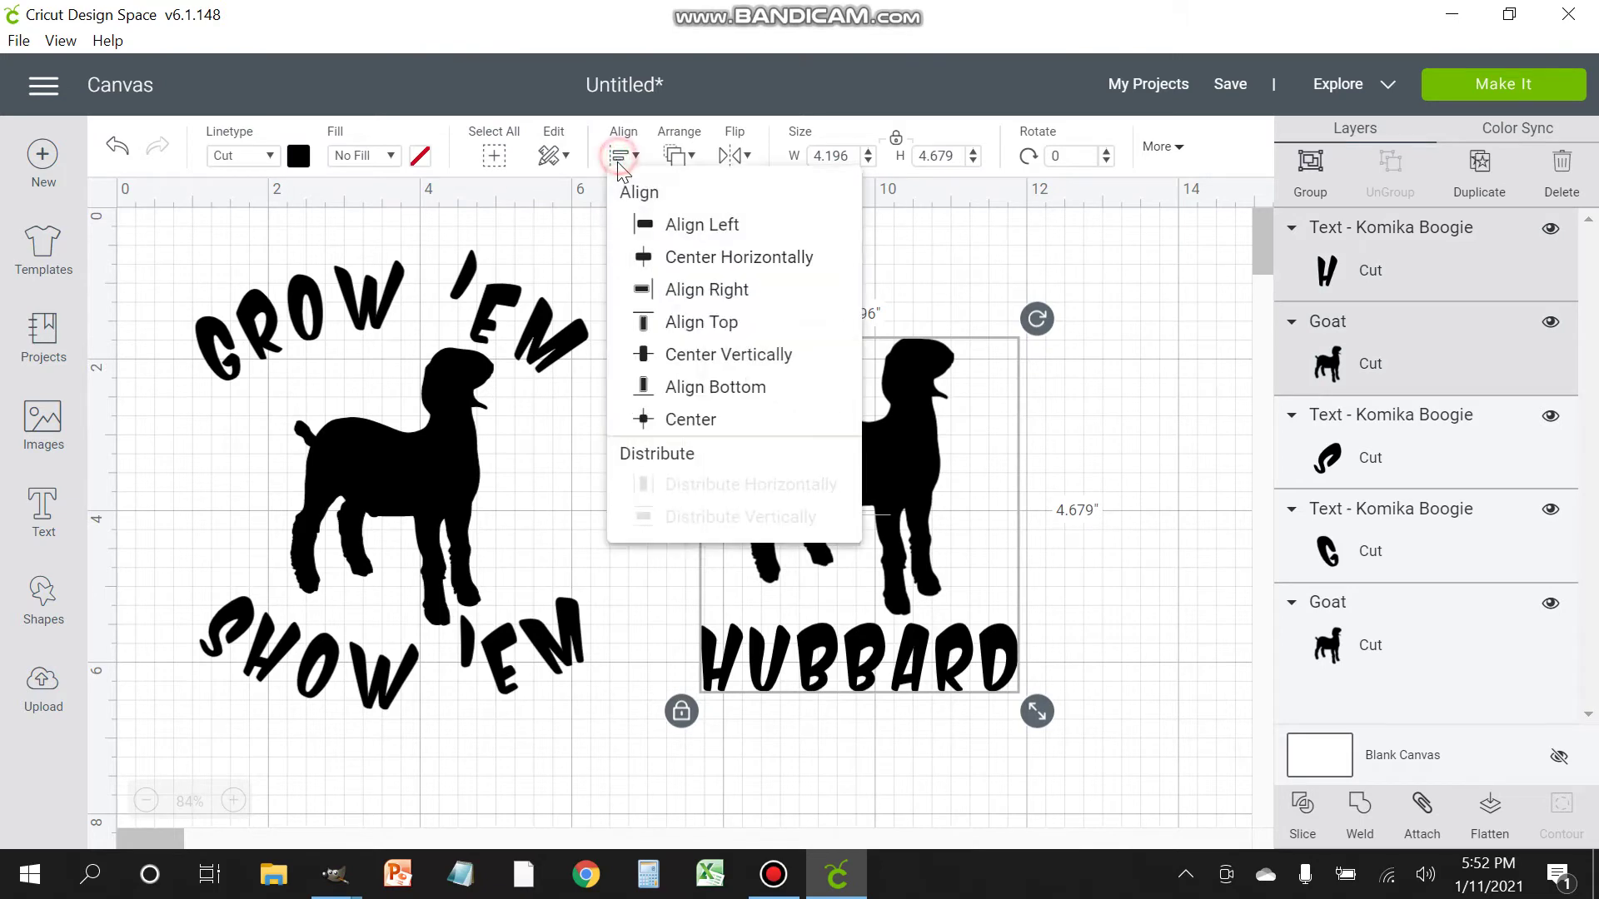
pyautogui.click(655, 260)
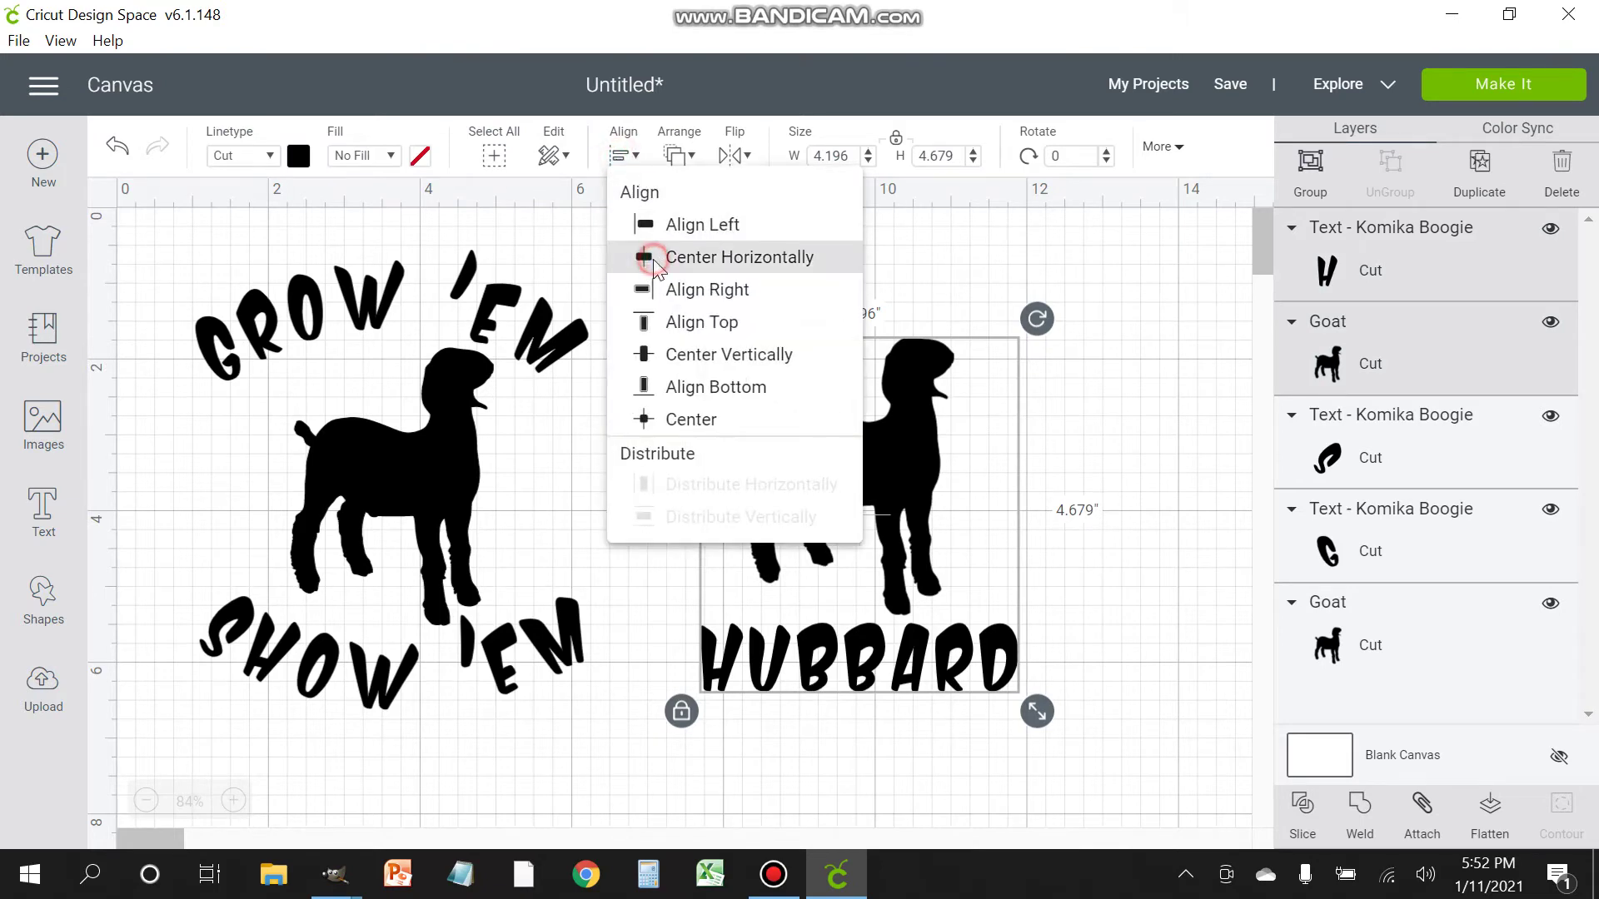
pyautogui.click(1220, 576)
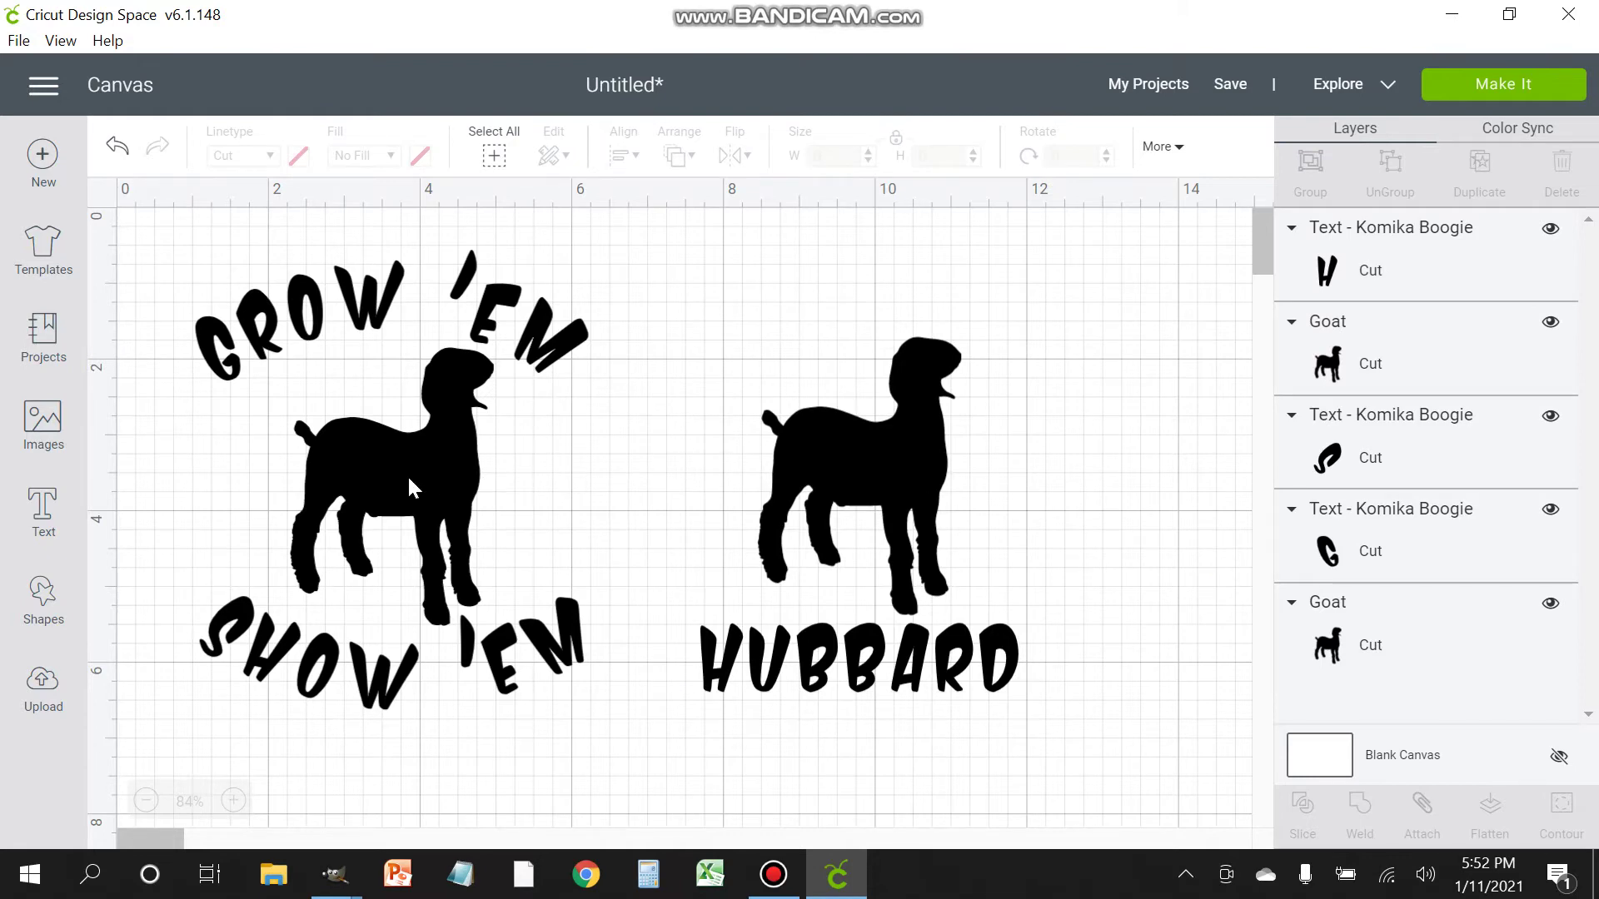
# Step: Weld the GROW 'EM SHOW 'EM design, then weld the second goat with HUBBARD
pyautogui.moveTo(146, 224); pyautogui.dragTo(623, 741)
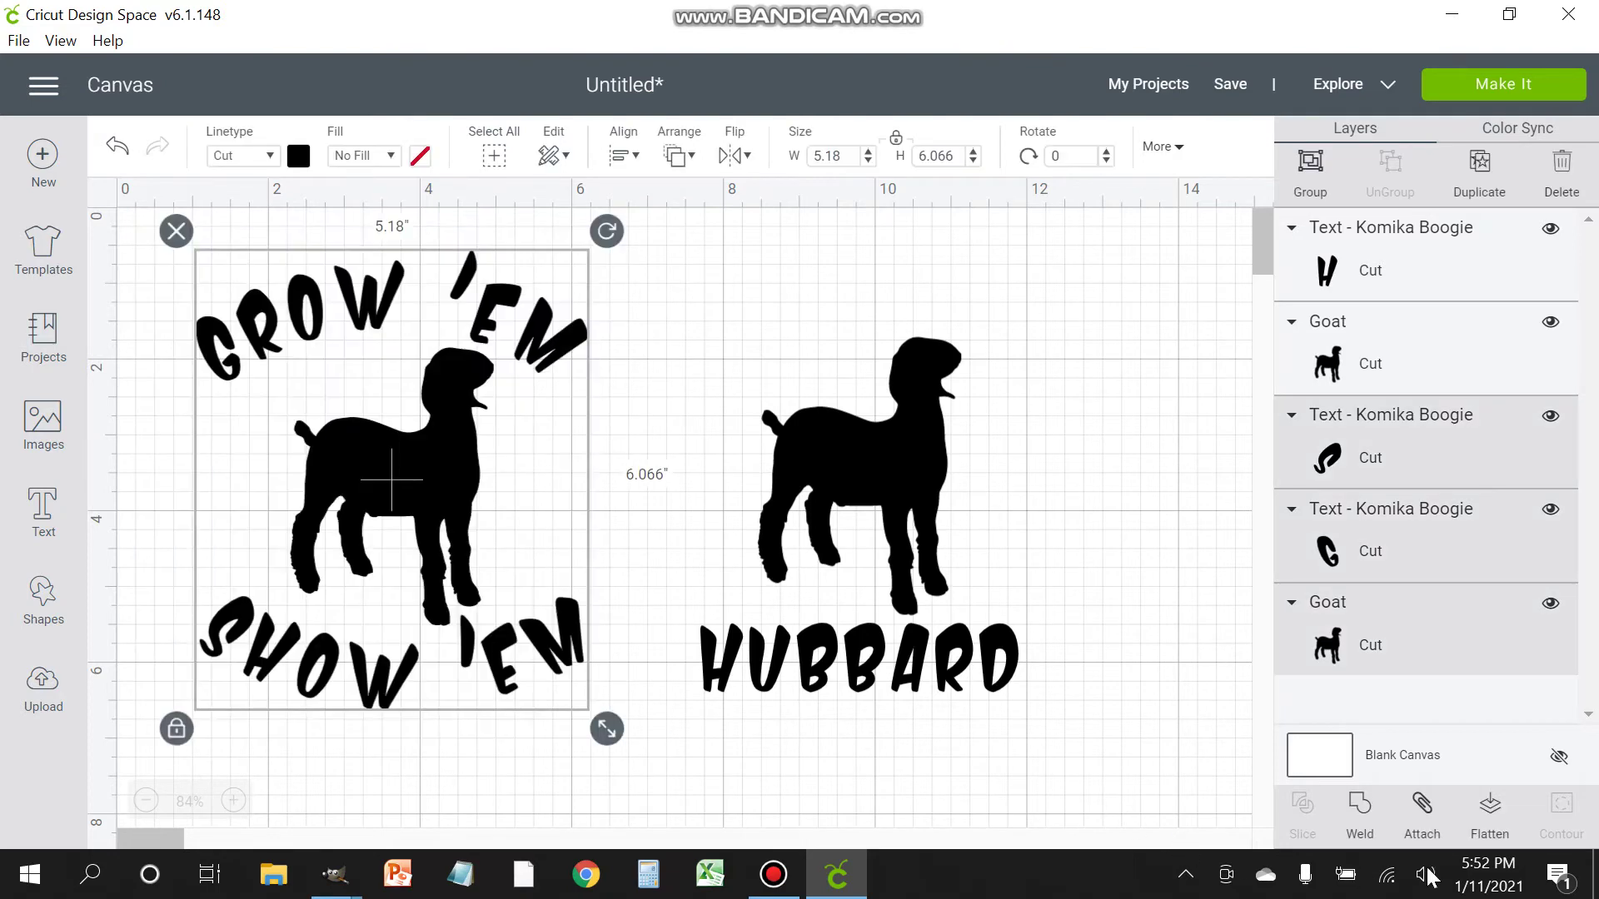
pyautogui.click(1360, 806)
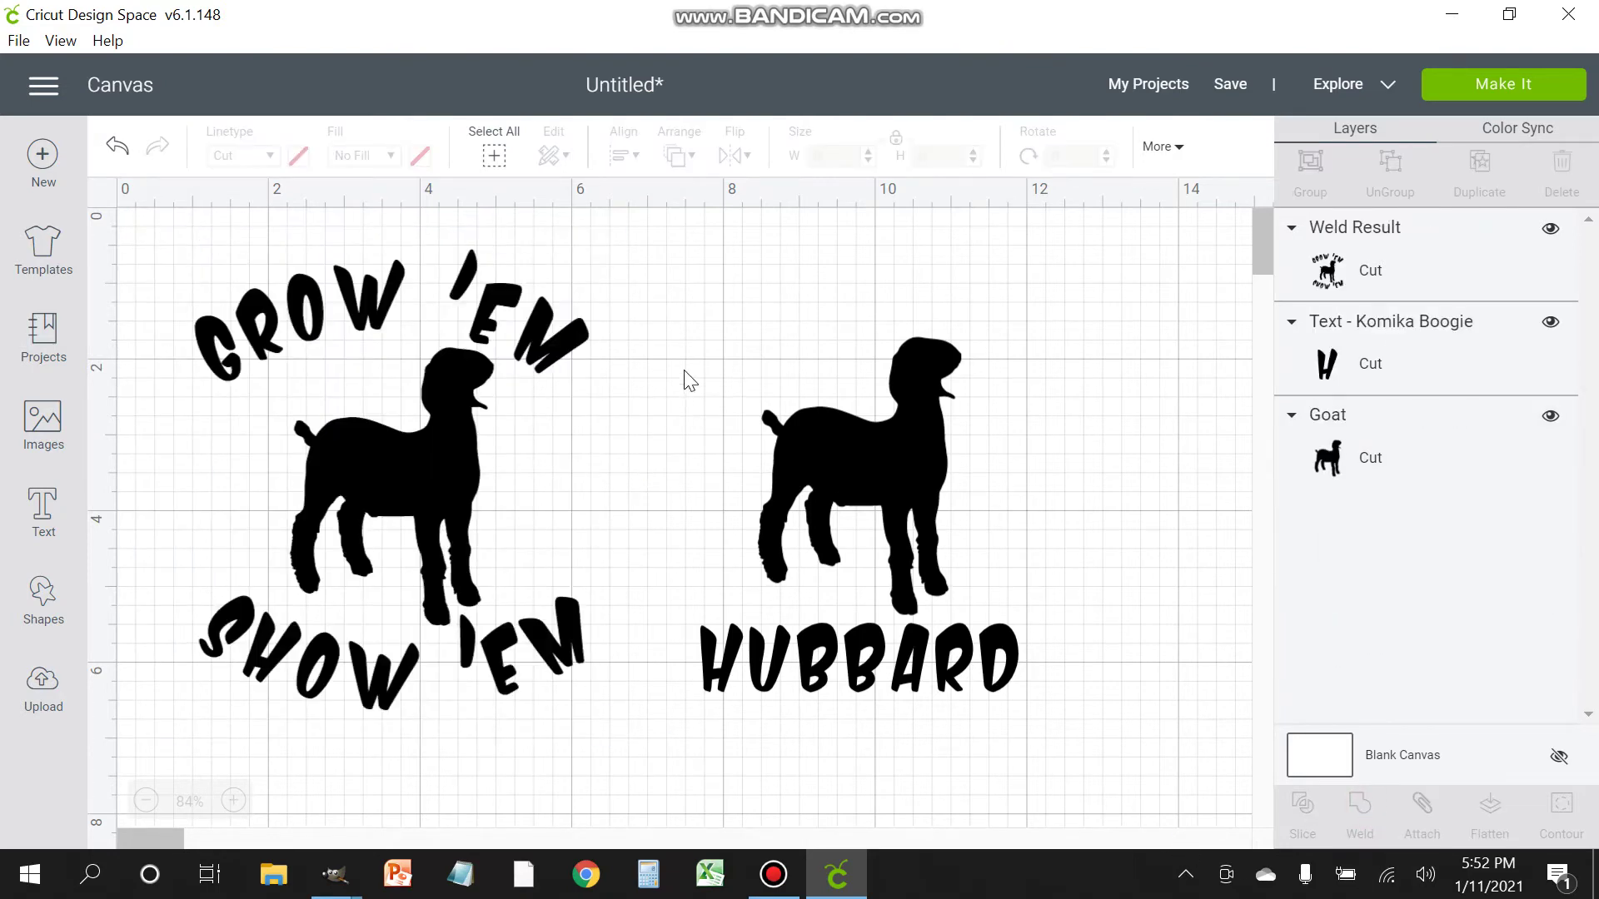
pyautogui.moveTo(650, 267); pyautogui.dragTo(1122, 771)
pyautogui.click(1369, 810)
# Step: Set the welded GROW 'EM SHOW 'EM design's height to 4 in
pyautogui.click(359, 527)
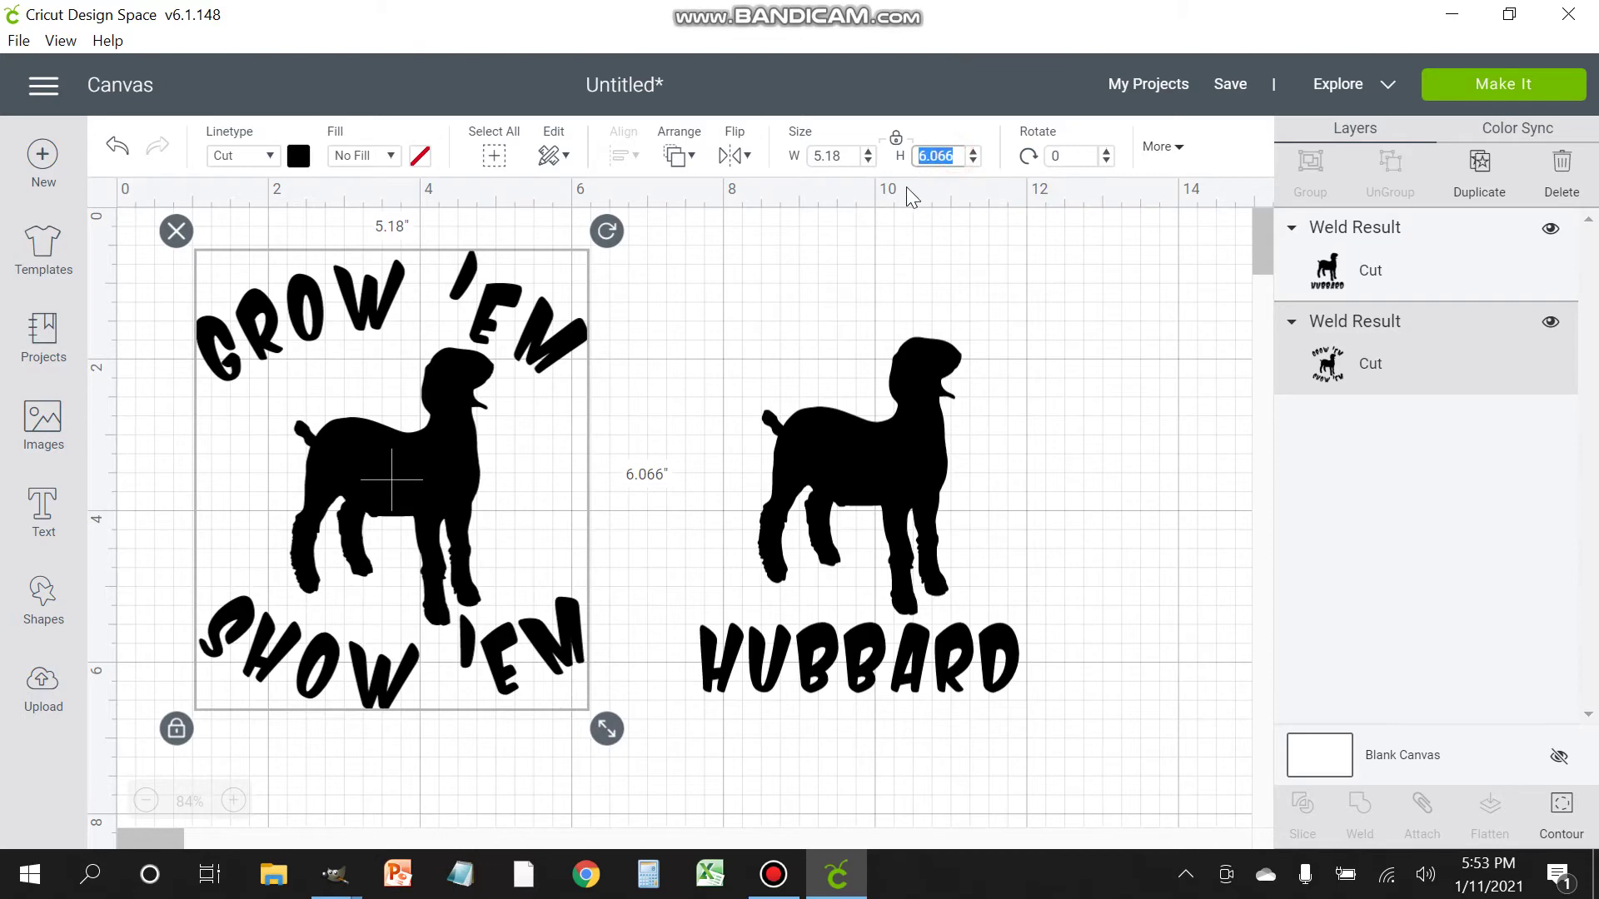
pyautogui.write('4')
pyautogui.press('Return')
# Step: Make the welded HUBBARD design 4 in tall and move it next to GROW 'EM SHOW 'EM
pyautogui.click(858, 489)
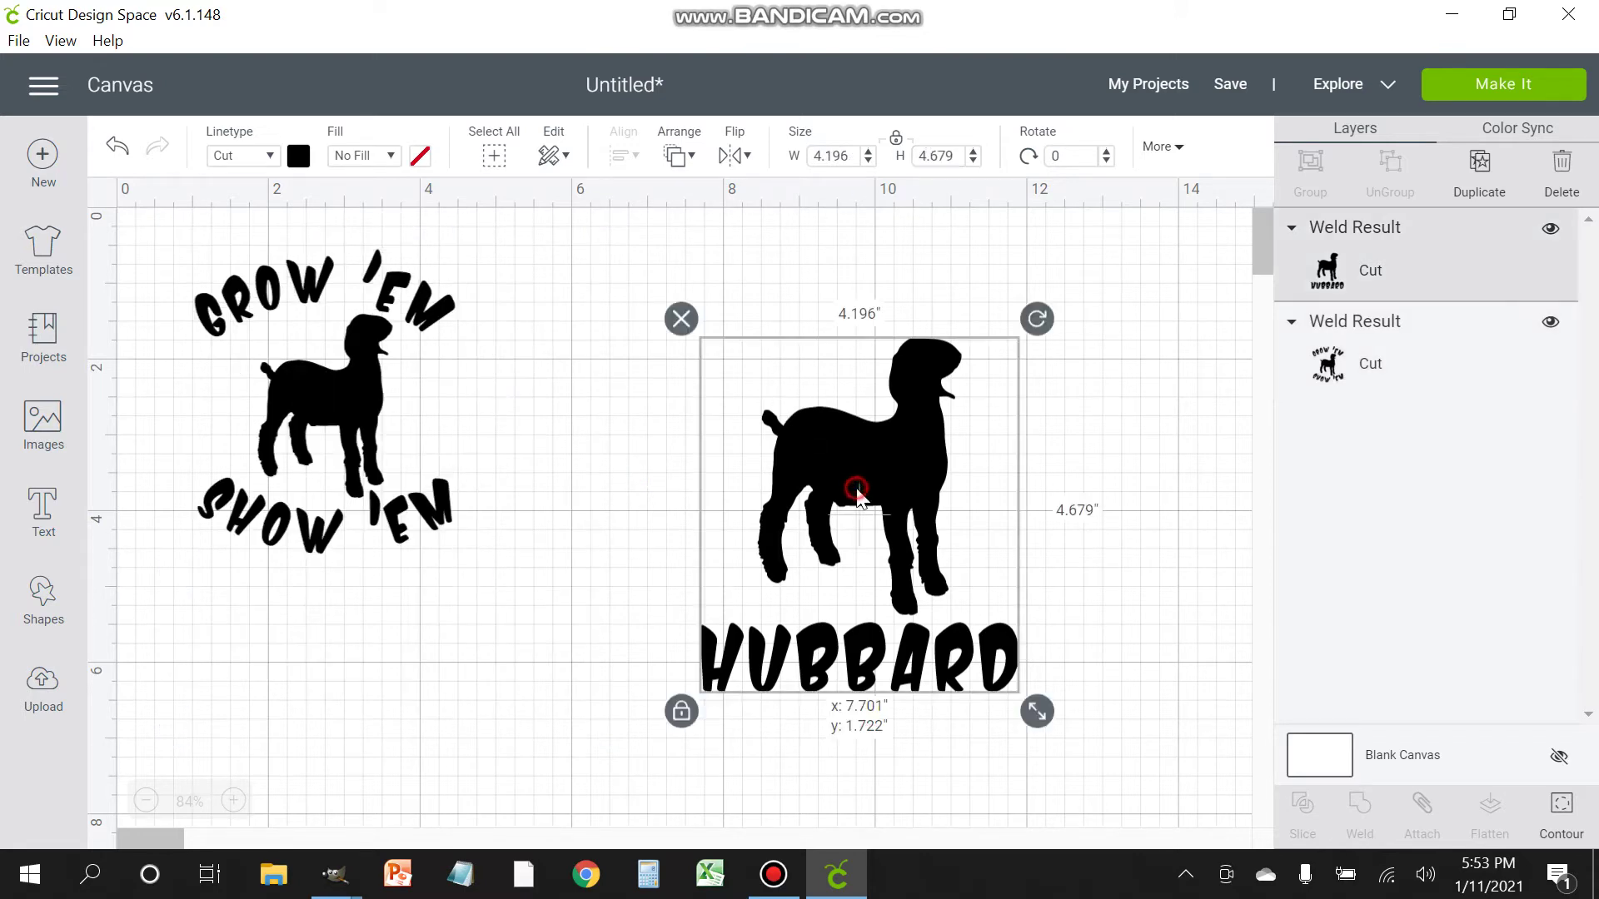
pyautogui.moveTo(963, 156); pyautogui.dragTo(917, 155)
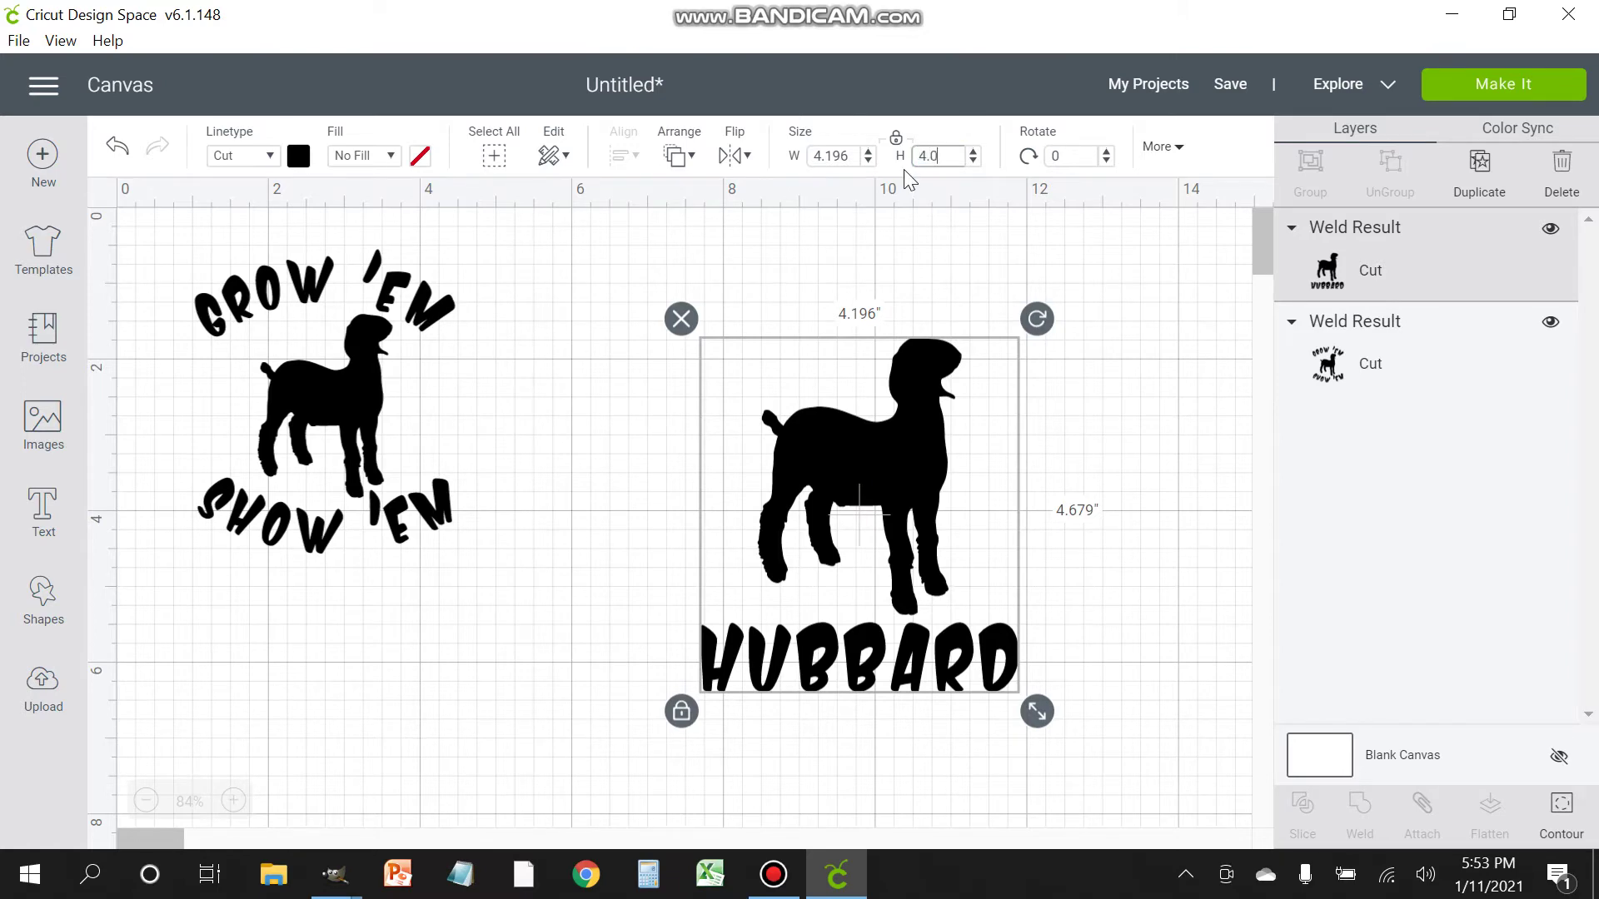
pyautogui.press('Return')
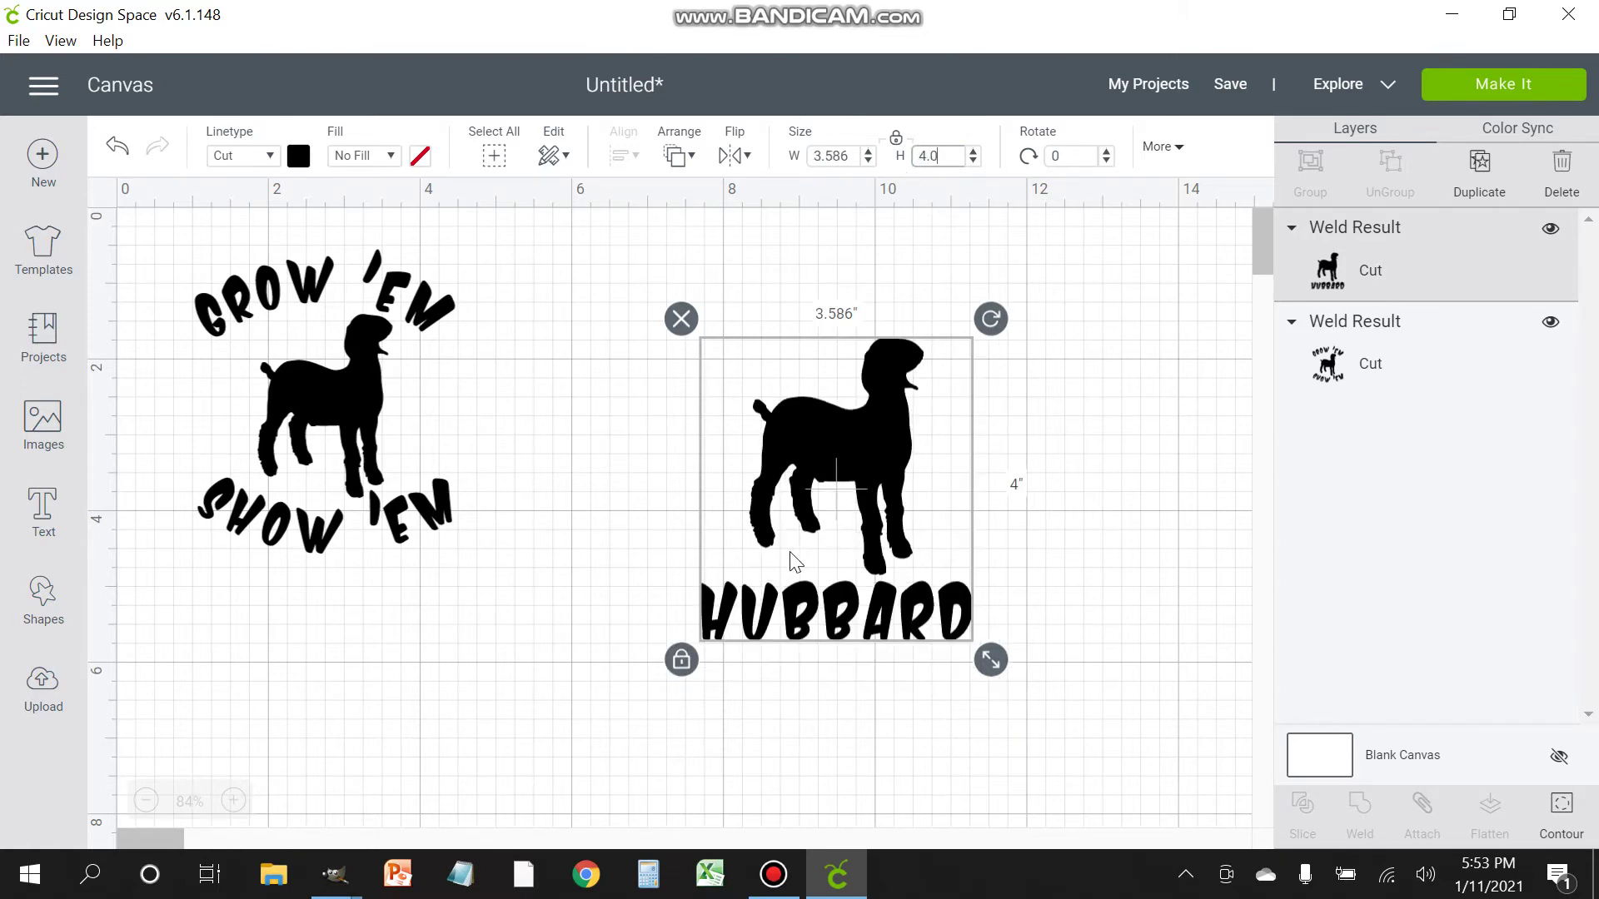
pyautogui.moveTo(843, 481); pyautogui.dragTo(689, 405)
pyautogui.click(1186, 563)
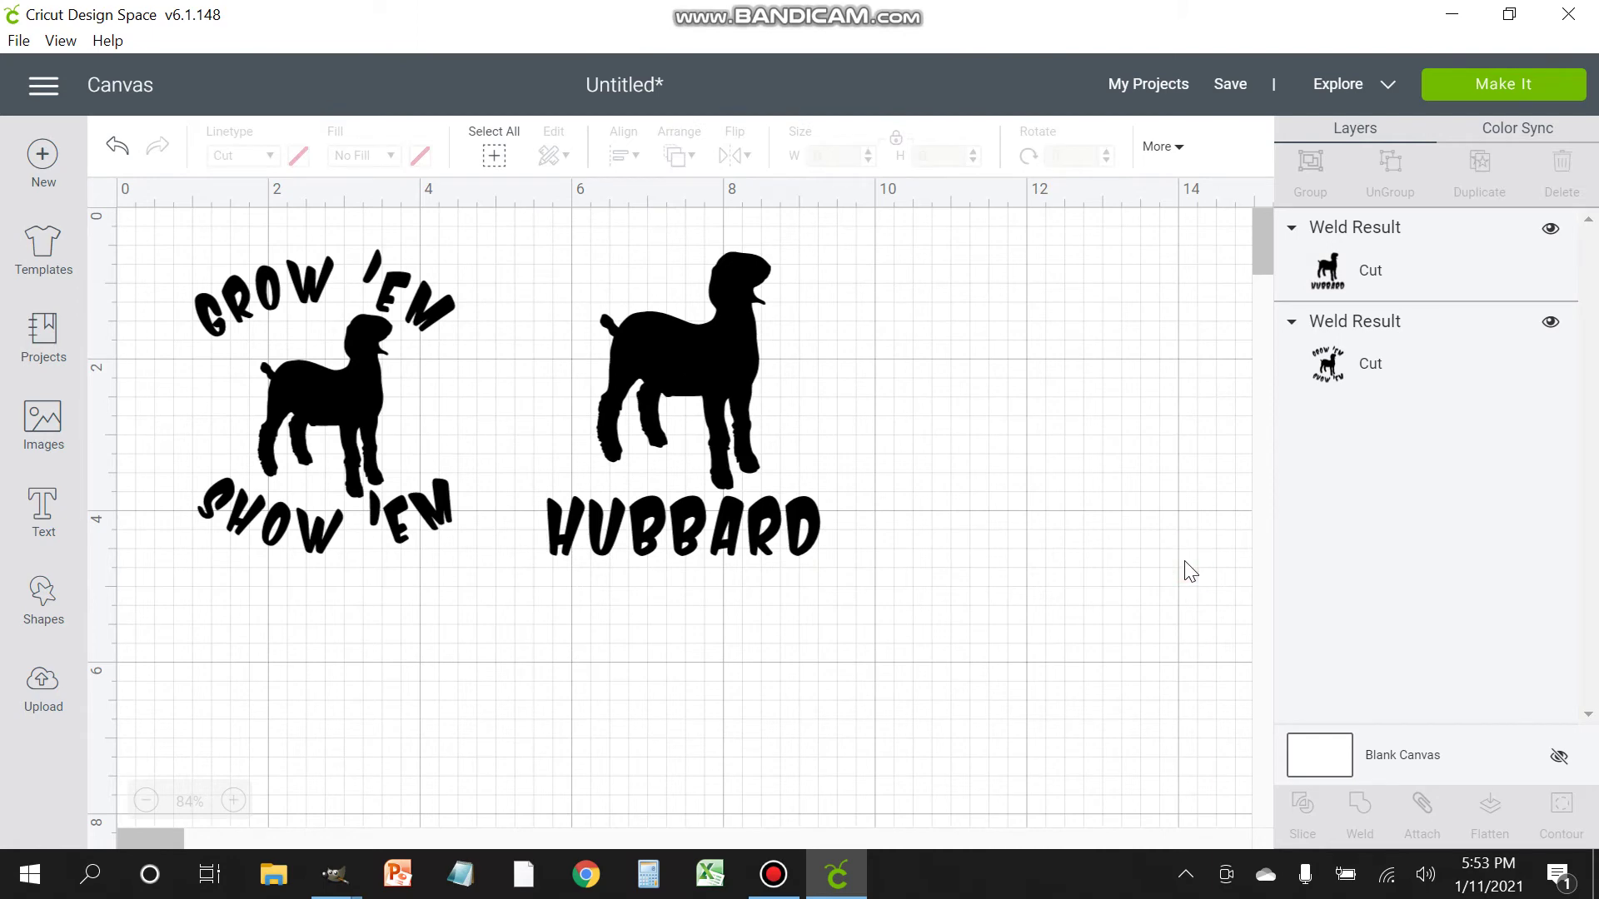
# Step: Send the project to mat preparation and arrange both designs side by side on the 12 x 12 in mat
pyautogui.click(1501, 98)
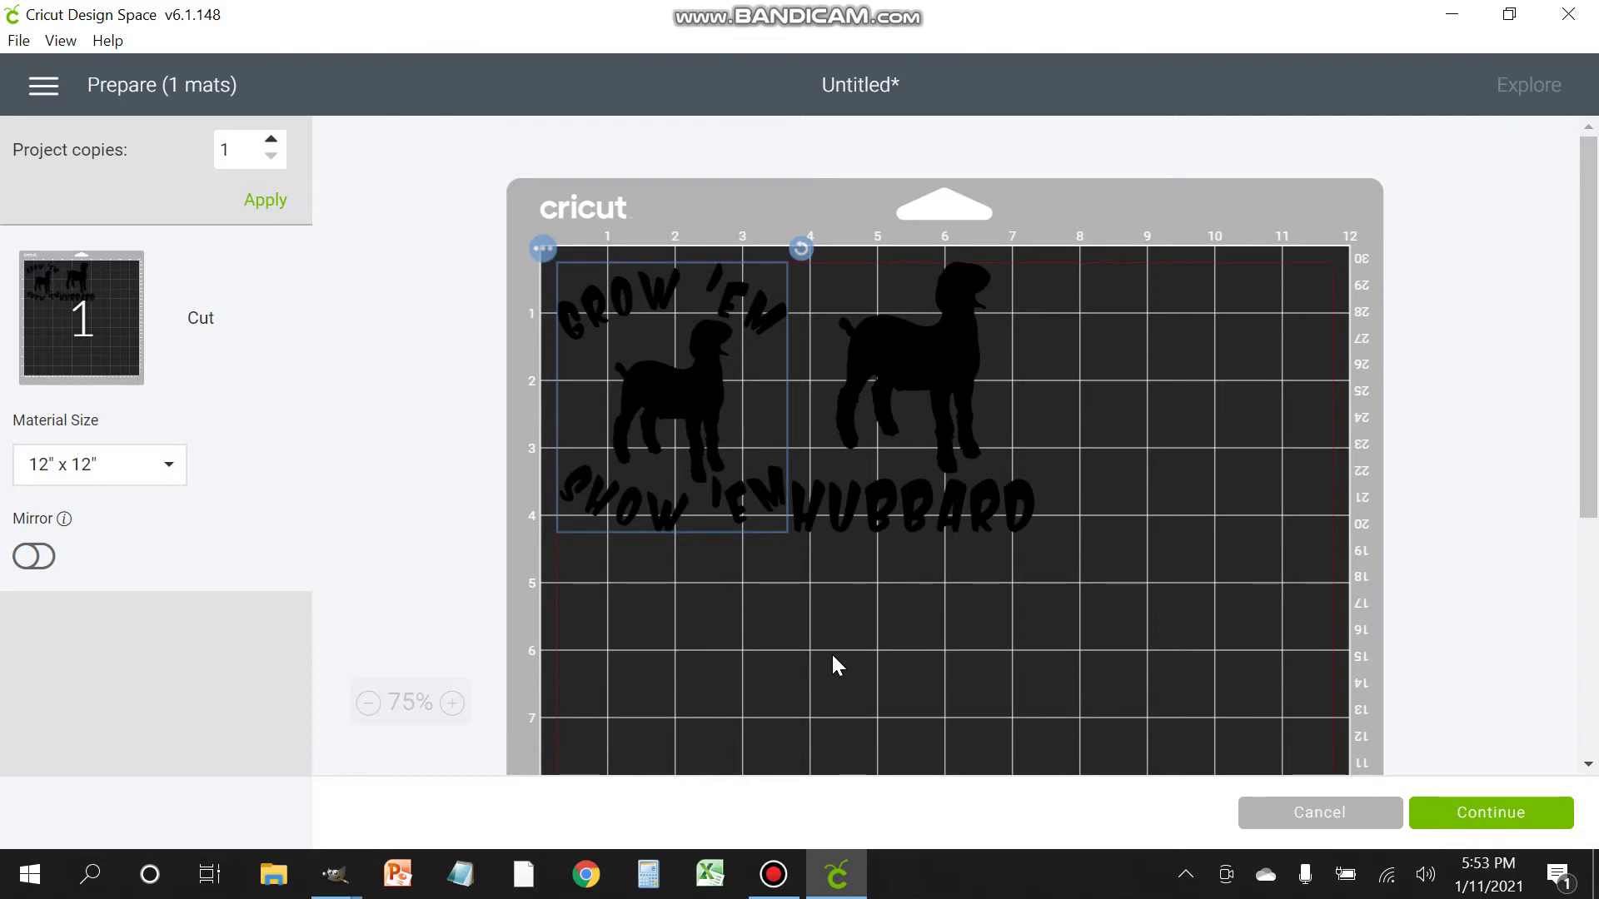
pyautogui.moveTo(921, 380); pyautogui.dragTo(1013, 430)
pyautogui.moveTo(688, 415); pyautogui.dragTo(738, 463)
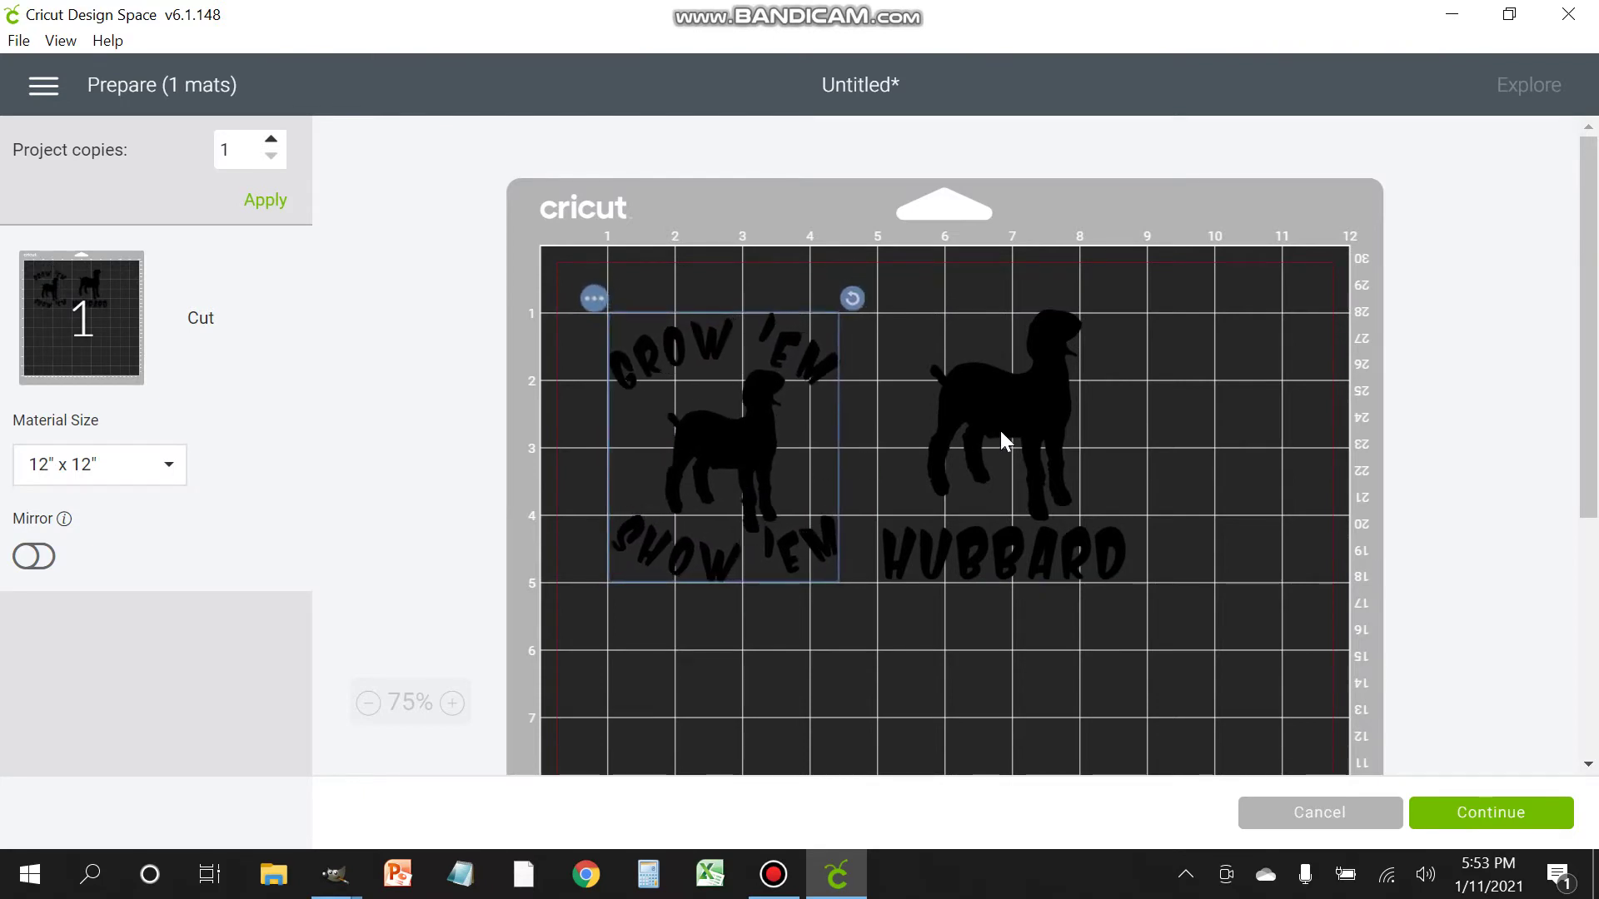
pyautogui.moveTo(1001, 431); pyautogui.dragTo(1036, 431)
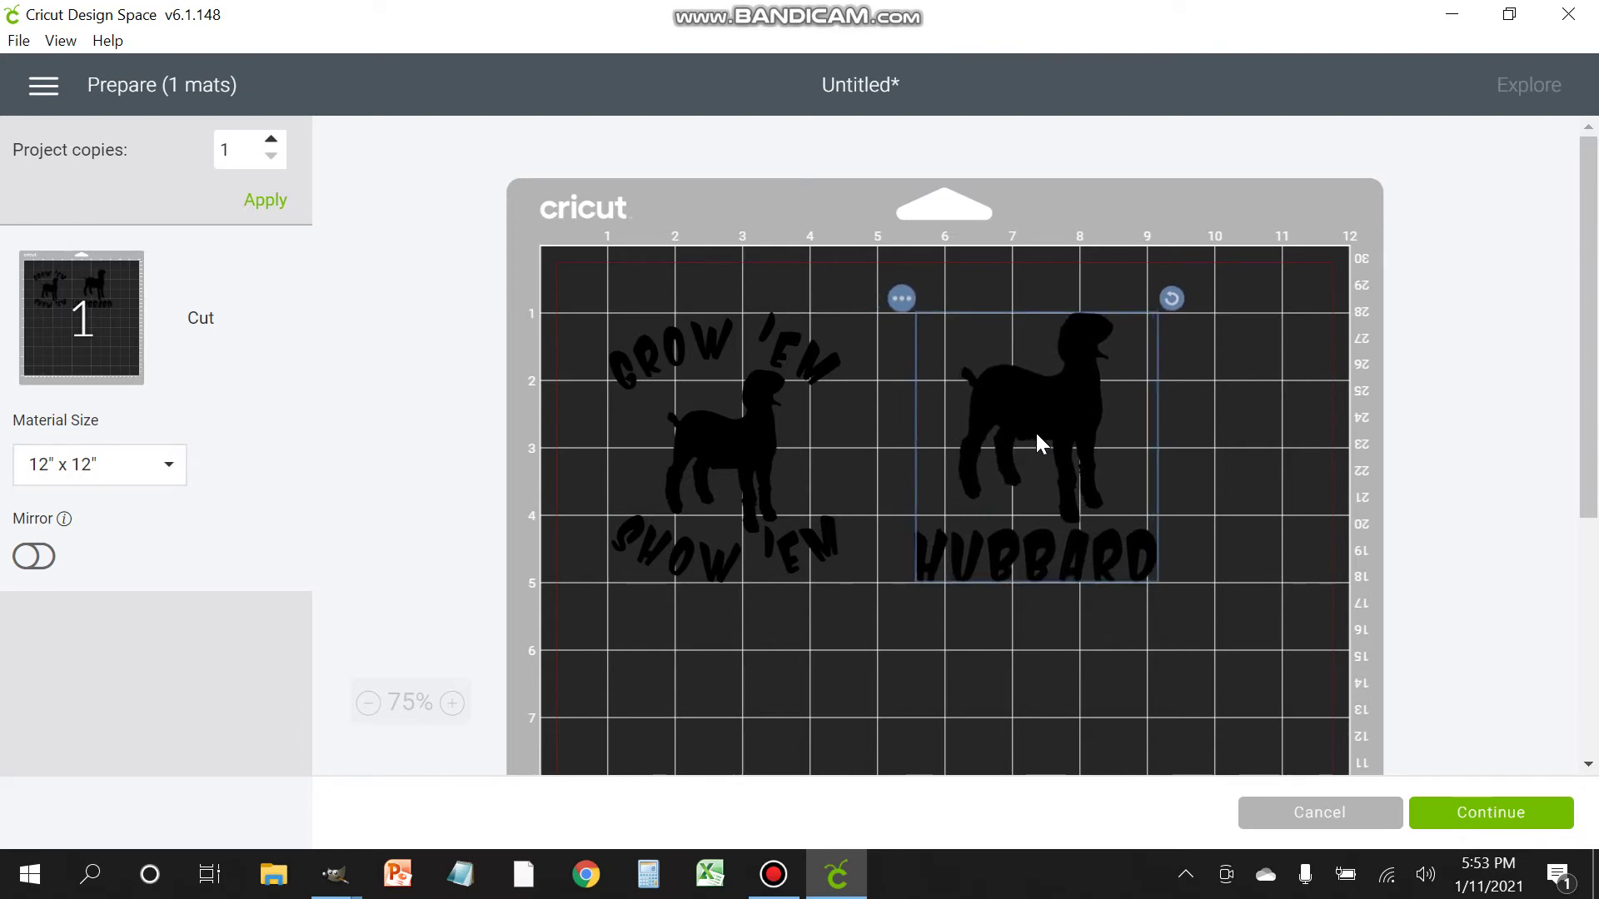
pyautogui.click(1251, 514)
# Step: Continue to the Make screen, then start cancelling the cut
pyautogui.scroll(-5, 1263, 524)
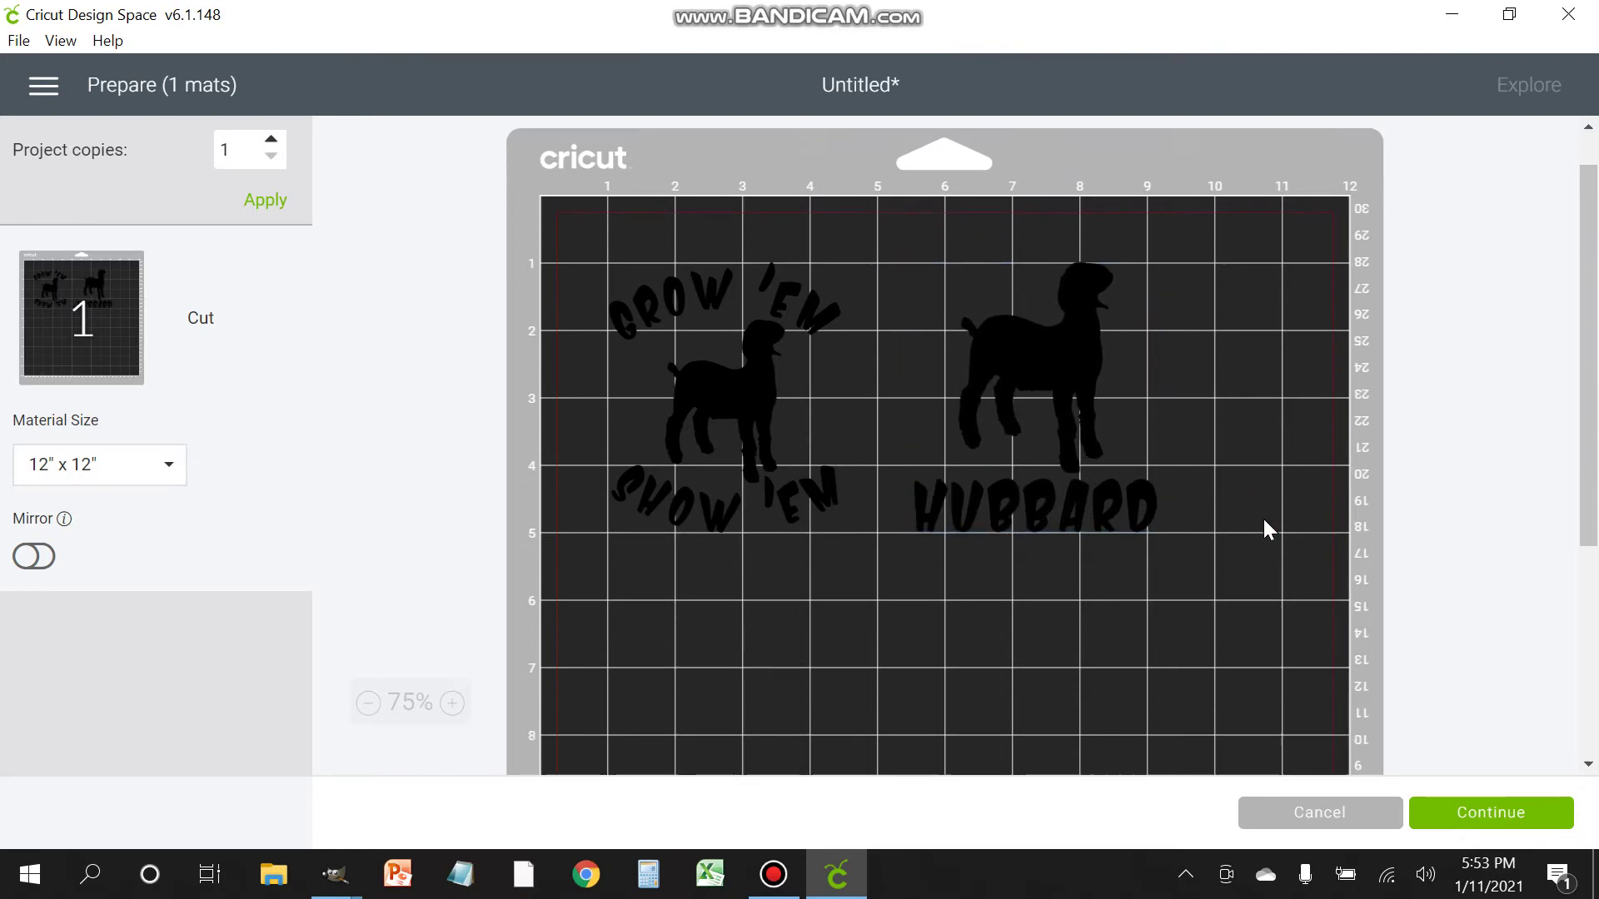
pyautogui.scroll(5, 1274, 518)
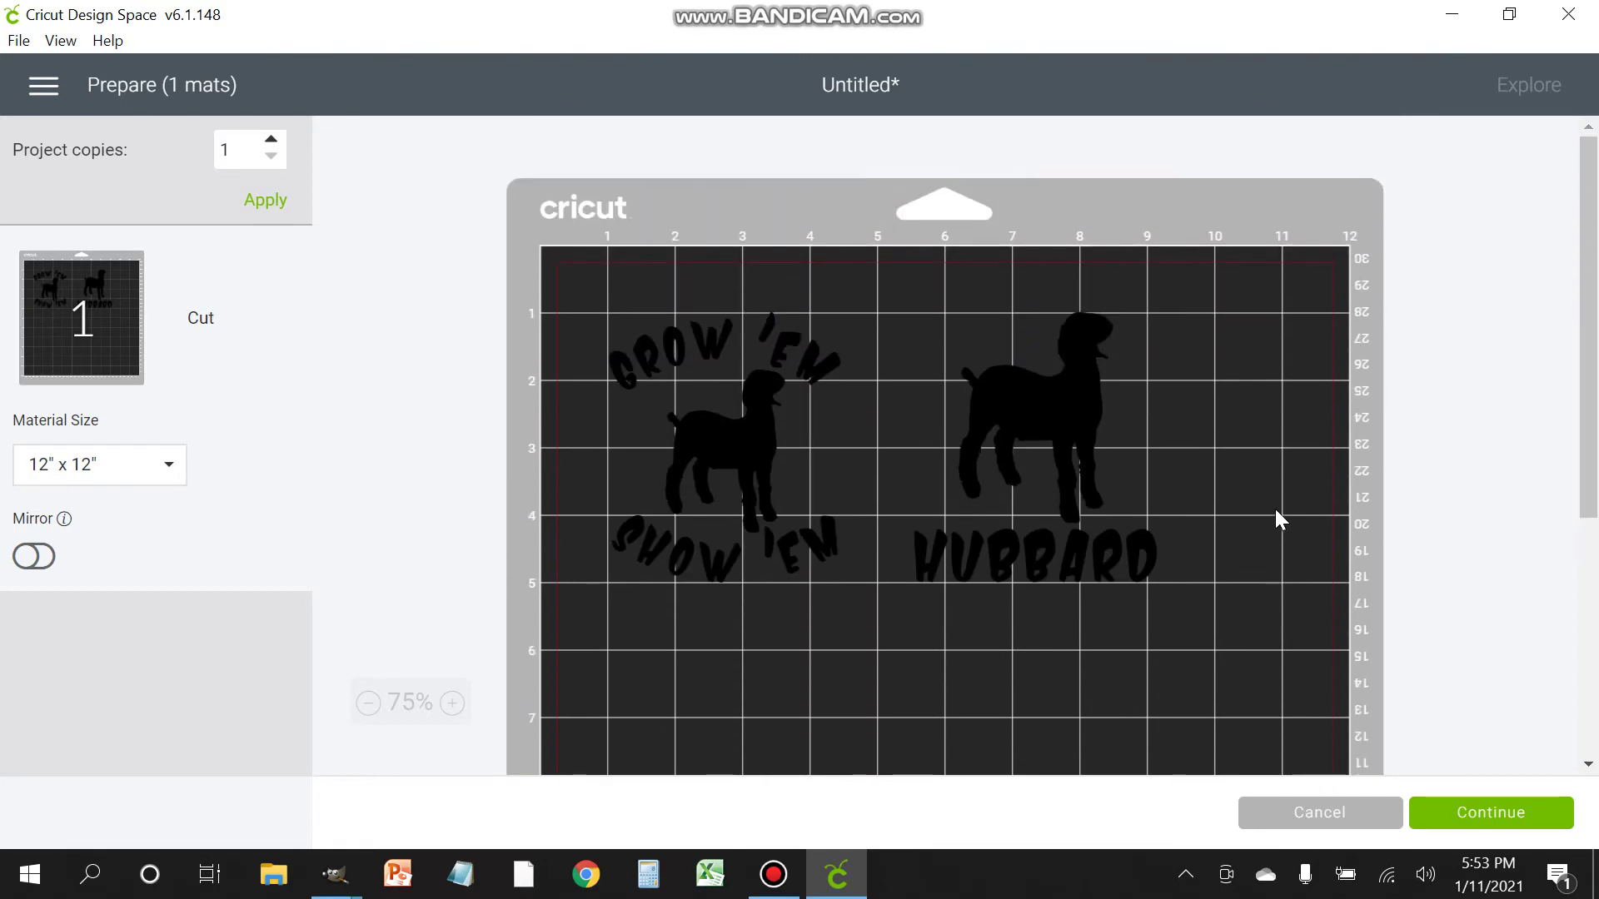
pyautogui.click(1491, 813)
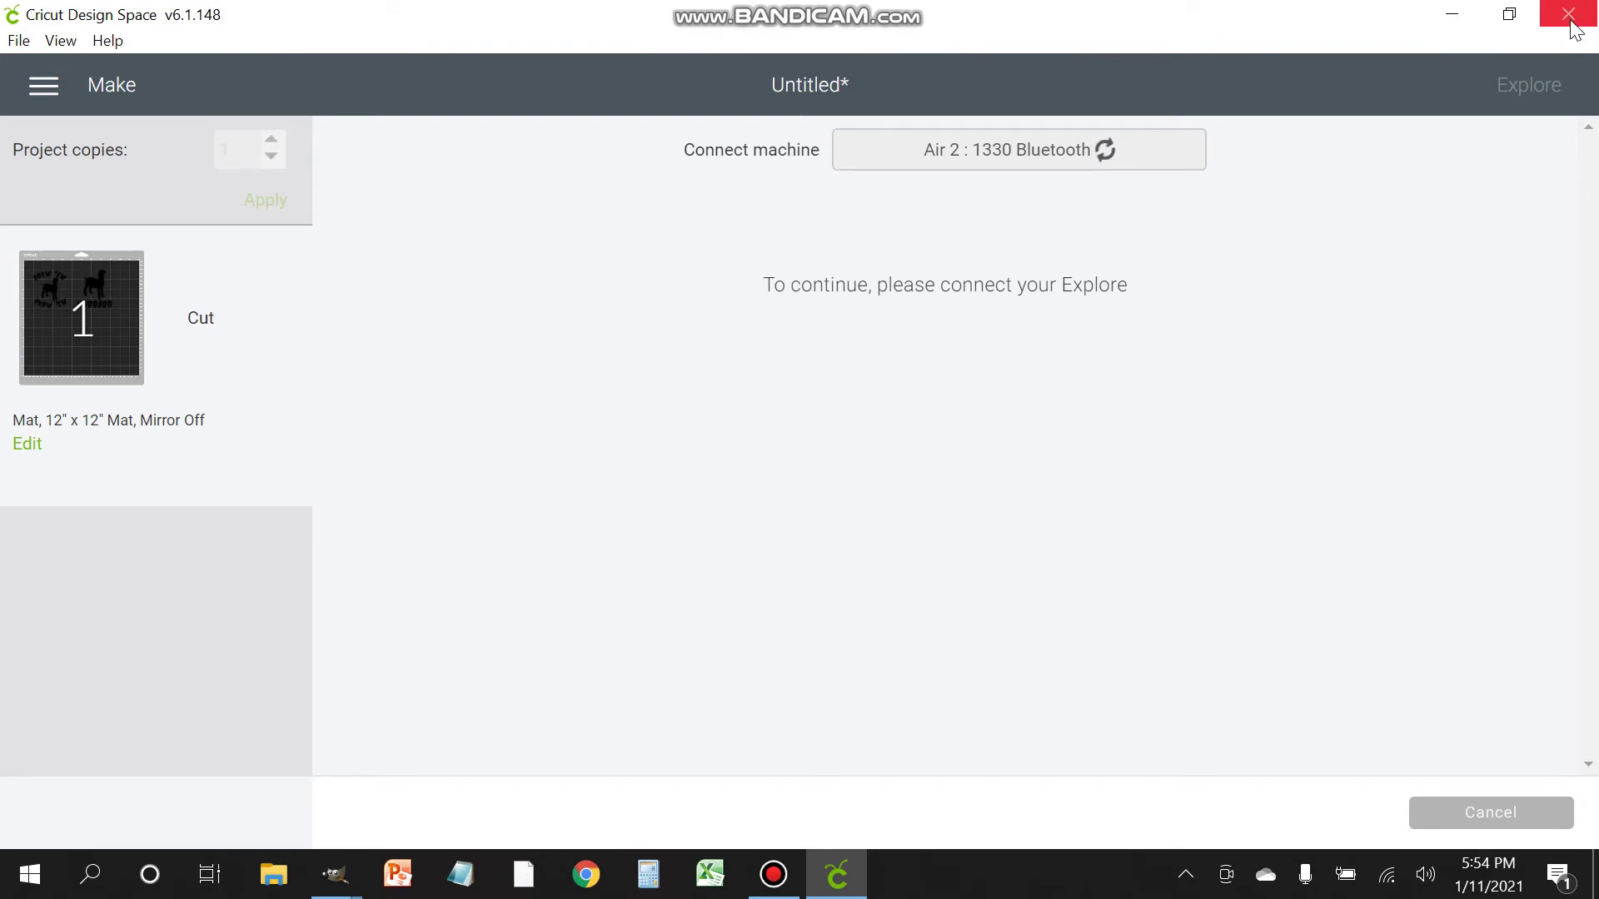
pyautogui.click(1497, 820)
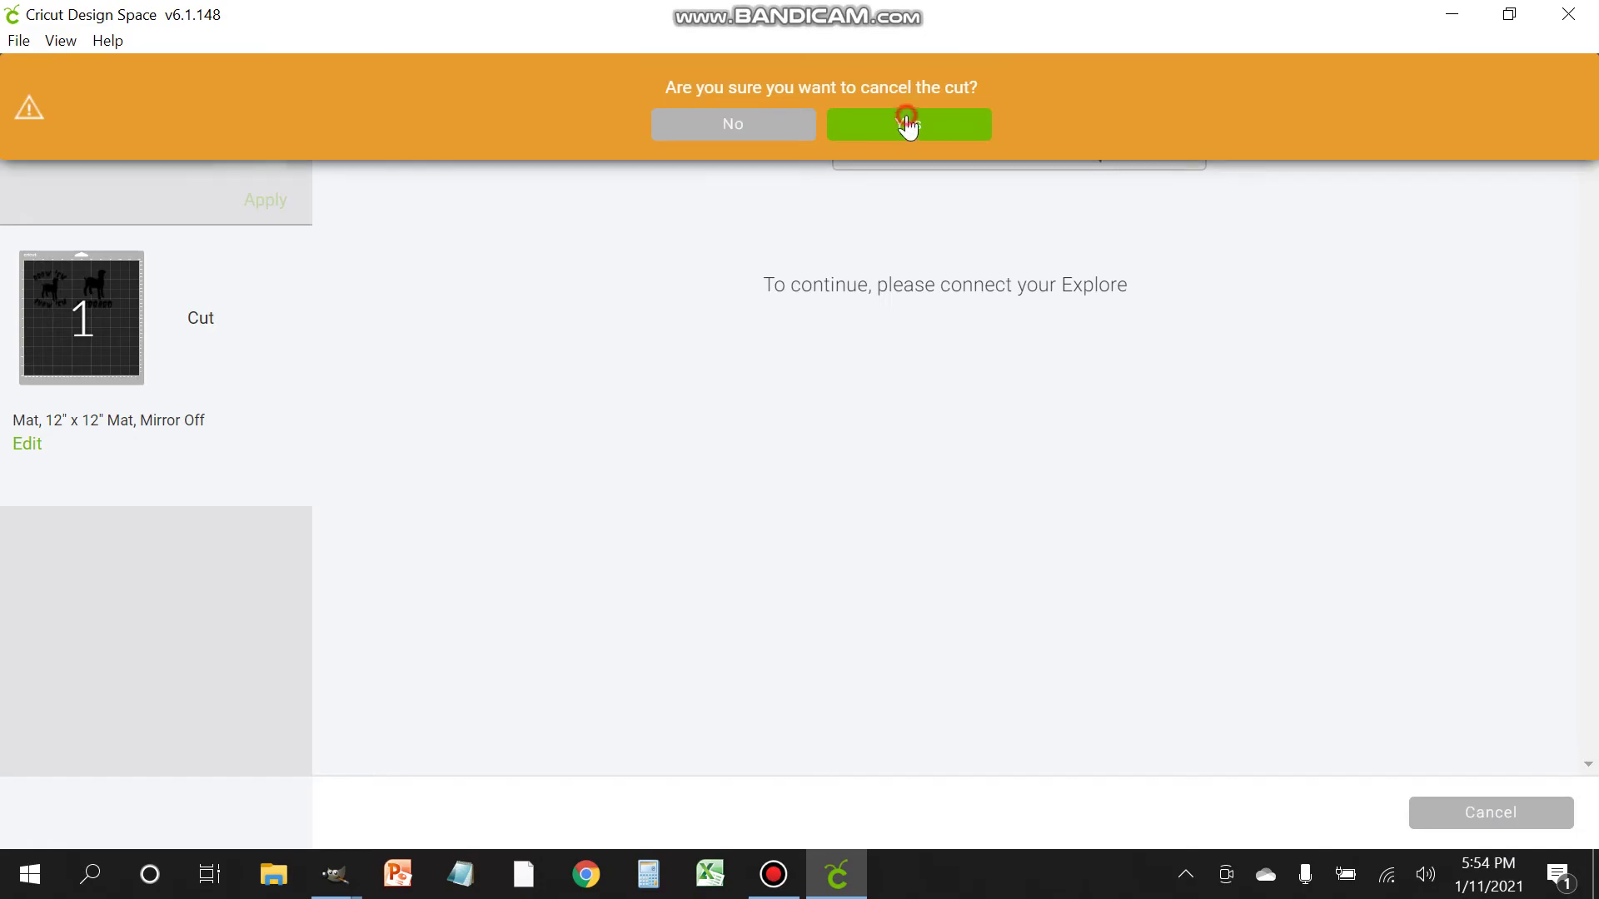